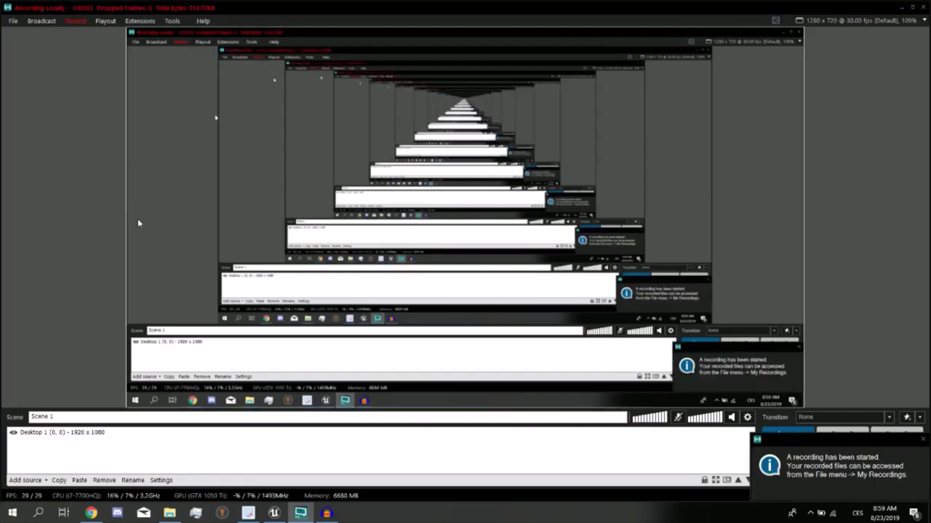
Switch from OBS Studio to the Unreal Engine editor showing ThirdPersonExampleMap
left_click(268, 509)
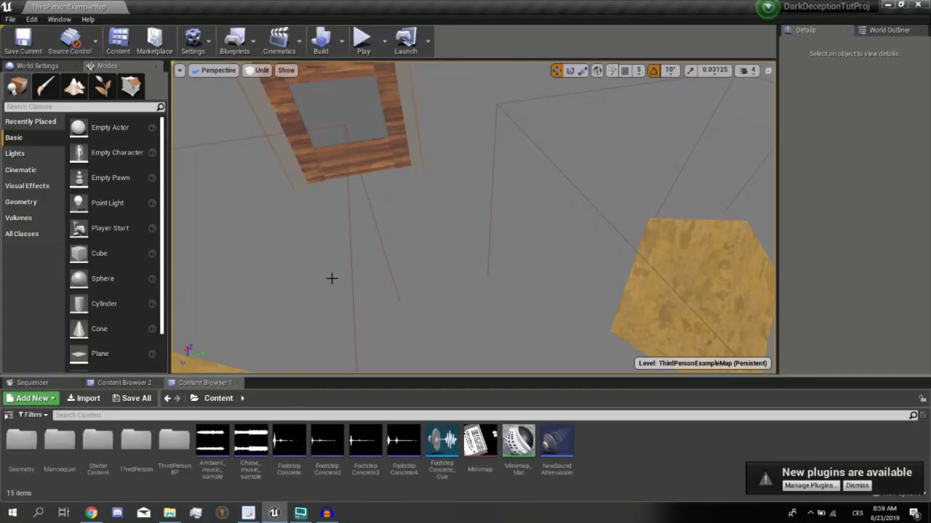
mouse_move(586, 216)
right_mouse_down()
mouse_move(552, 233)
mouse_move(564, 193)
mouse_move(552, 167)
mouse_move(553, 240)
mouse_move(553, 204)
mouse_move(553, 233)
mouse_move(552, 218)
right_mouse_up()
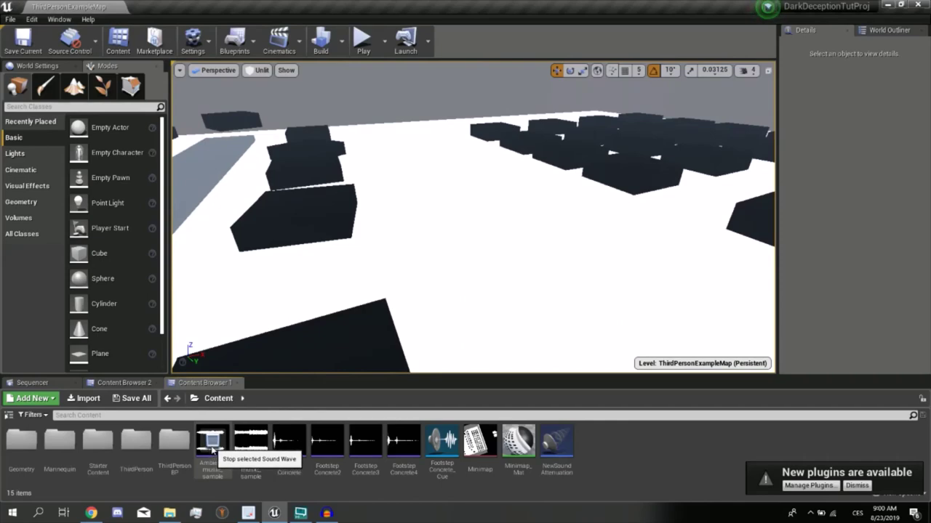
key("XF86AudioPlay")
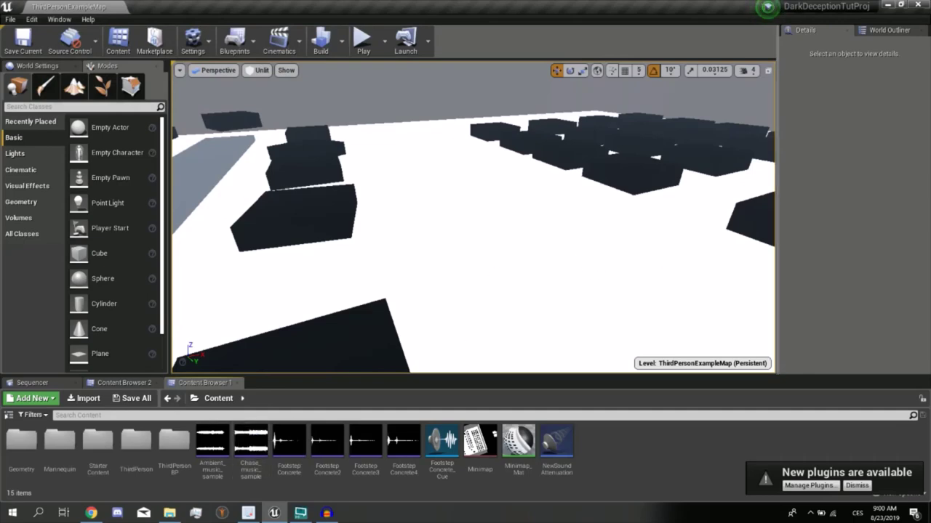
right_click_drag(473, 218, 451, 189)
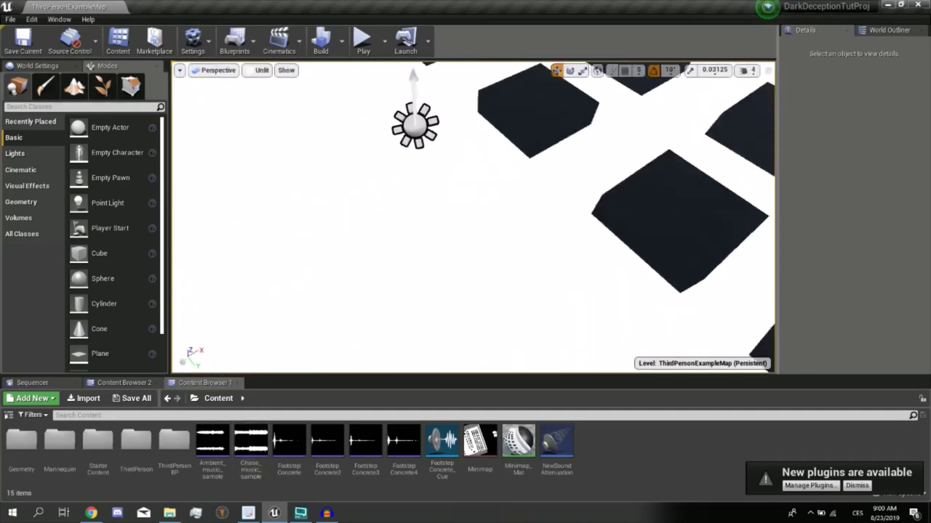
right_click_drag(473, 218, 466, 210)
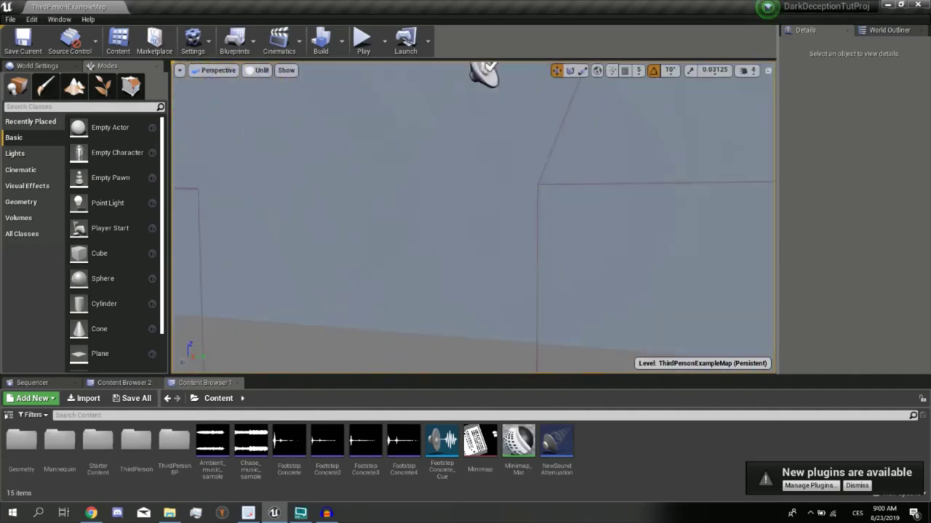
Select the orange Monster_BP character in the level and open it in the Blueprint Editor
right_click_drag(519, 278, 519, 277)
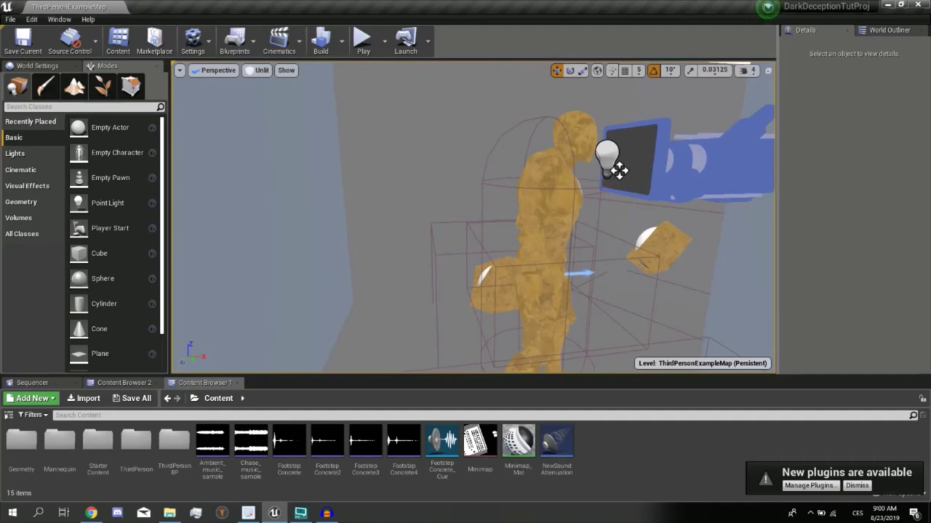
left_click(618, 170)
right_click_drag(617, 152, 616, 150)
left_click(896, 56)
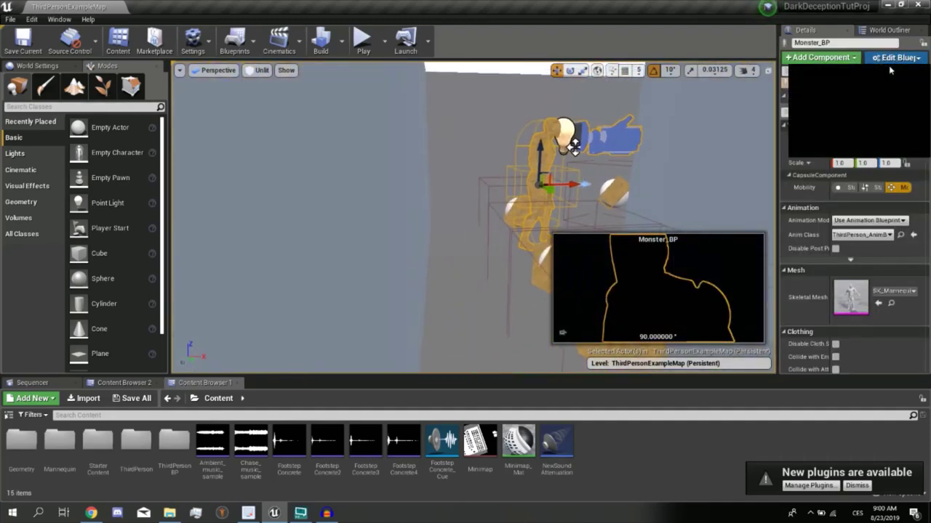
left_click(818, 70)
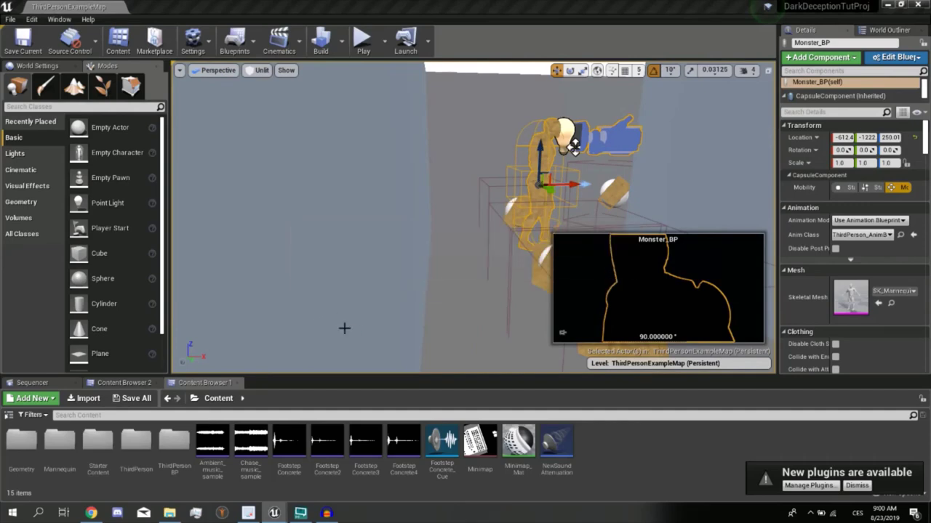
scroll(250, 194, "down", 3)
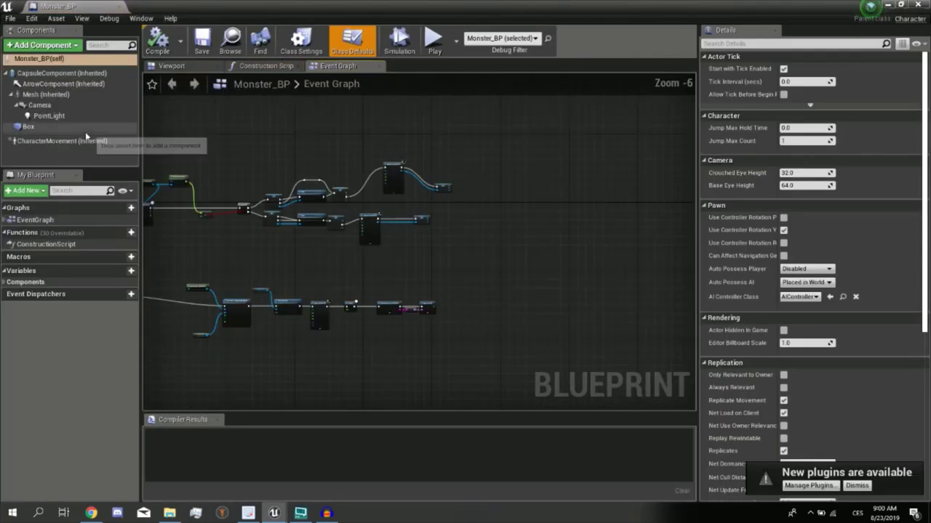
scroll(457, 294, "up", 3)
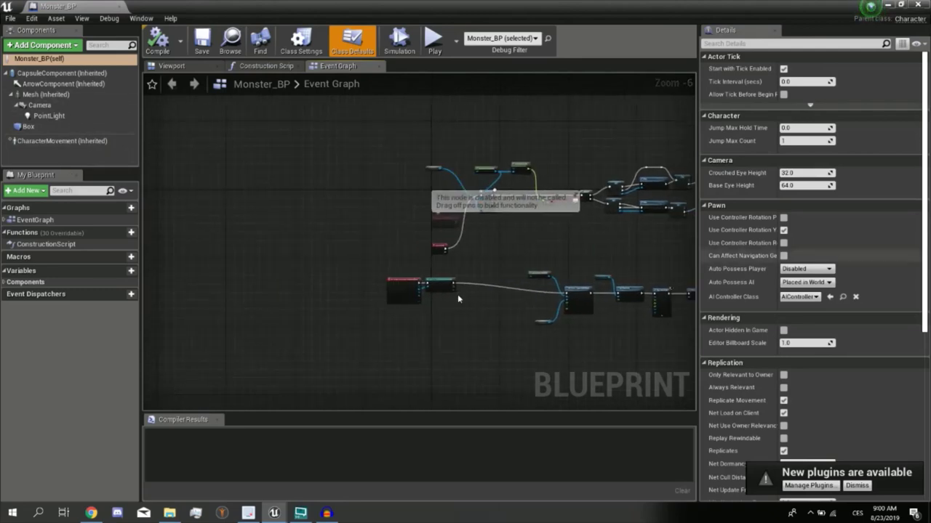
right_click_drag(516, 309, 145, 313)
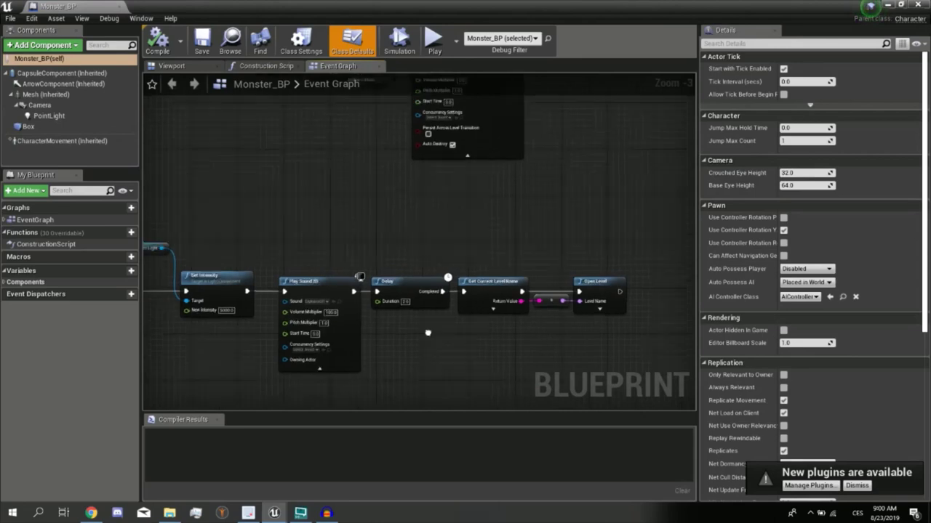
scroll(528, 337, "down", 3)
scroll(529, 336, "up", 4)
scroll(509, 320, "down", 2)
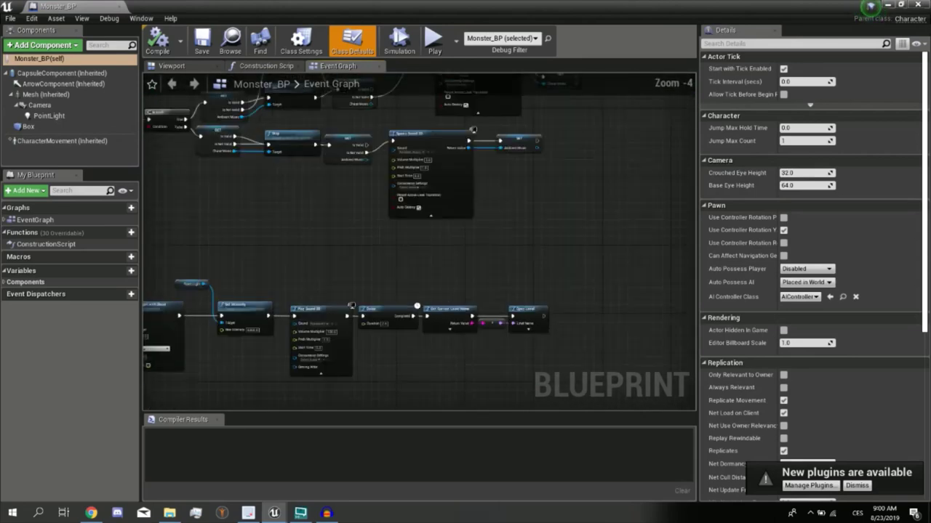
right_click_drag(497, 291, 498, 379)
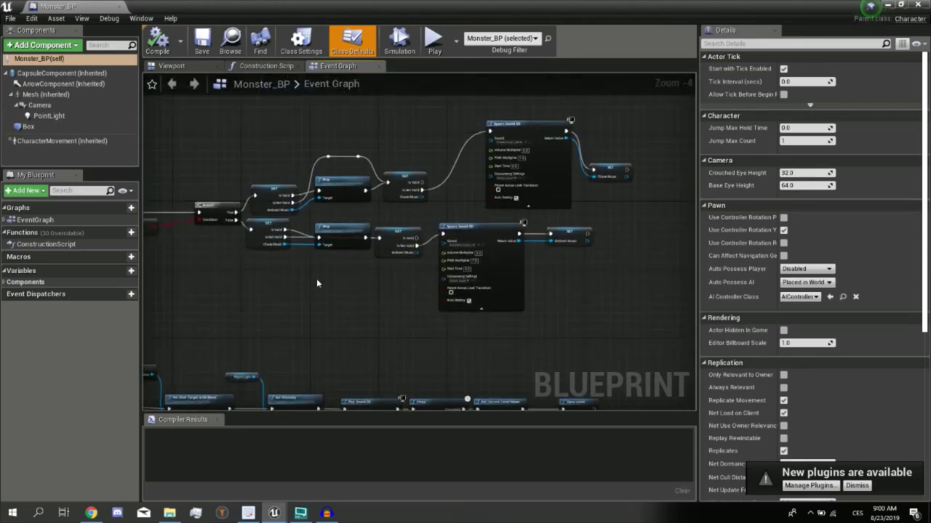
right_click_drag(317, 283, 674, 321)
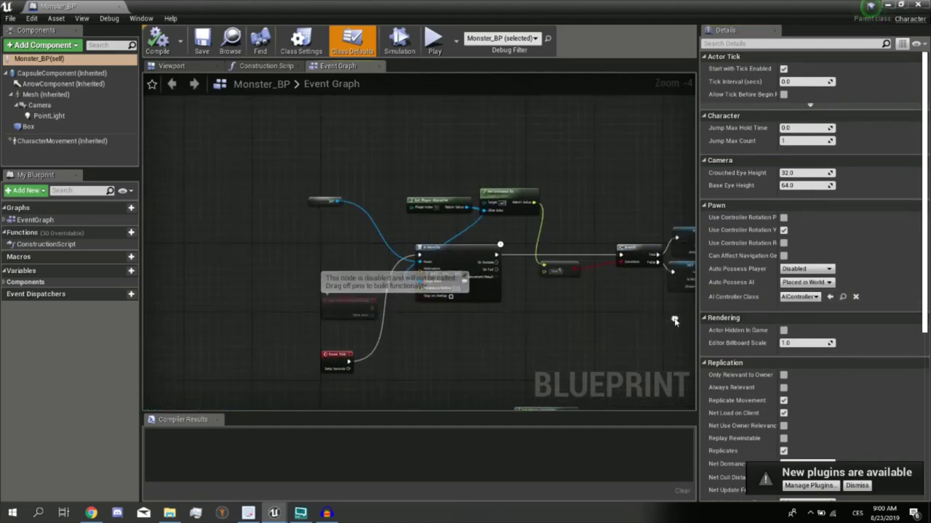
scroll(327, 392, "up", 3)
right_click_drag(340, 314, 218, 313)
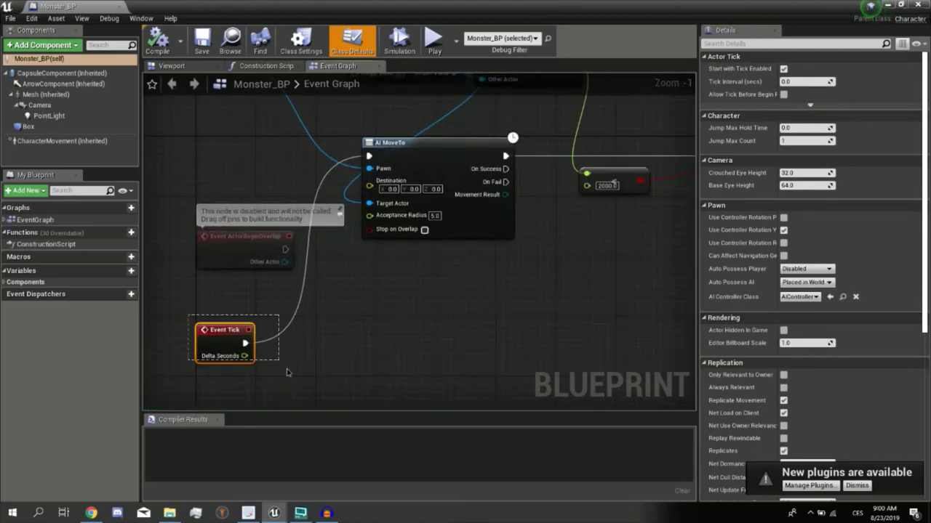
left_click_drag(286, 372, 302, 371)
right_click_drag(174, 311, 227, 327)
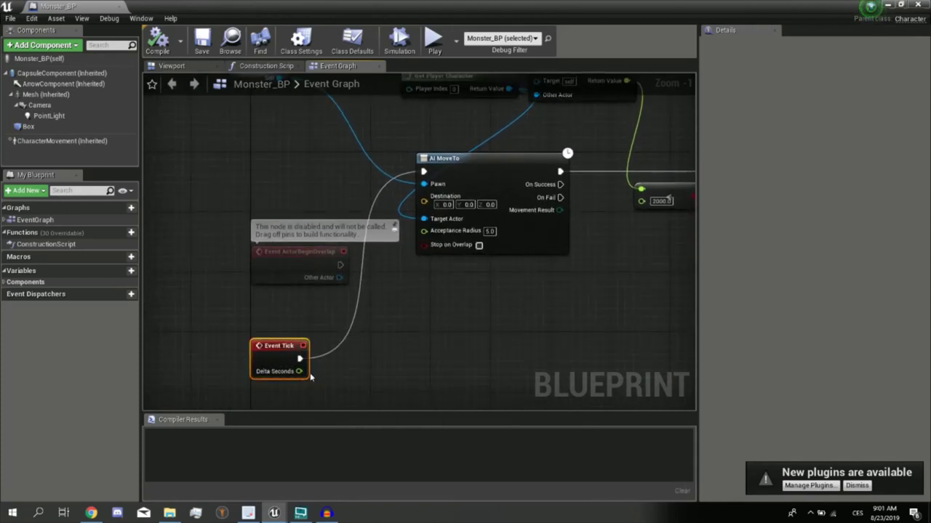
Wire AI MoveTo's exec output into the Branch that checks distance against 2000.0
mouse_move(375, 325)
right_mouse_down()
mouse_move(254, 411)
mouse_move(231, 392)
right_mouse_up()
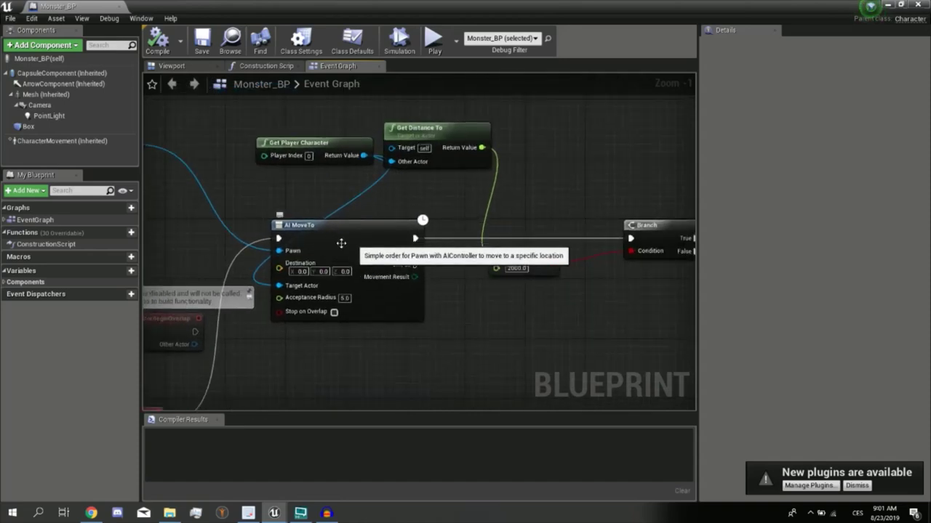
right_click_drag(328, 291, 268, 307)
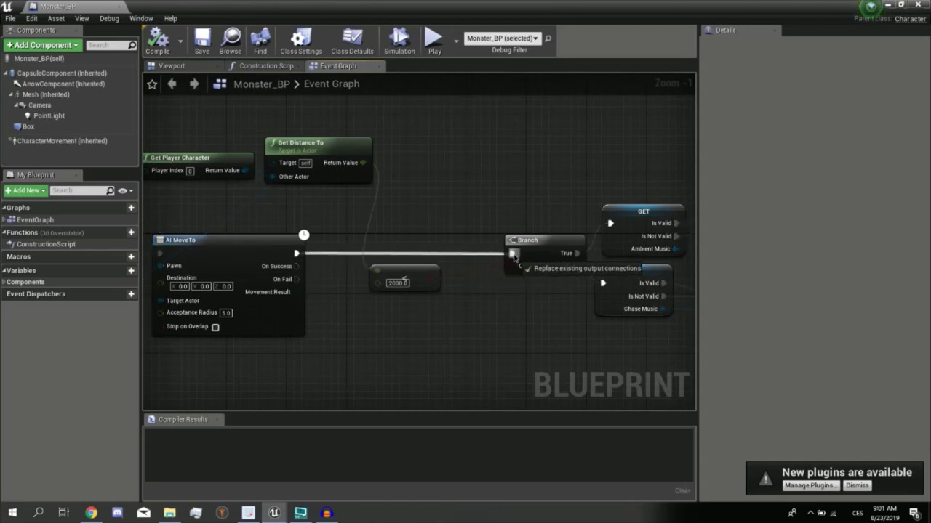
left_click_drag(513, 256, 512, 253)
scroll(376, 244, "up", 1)
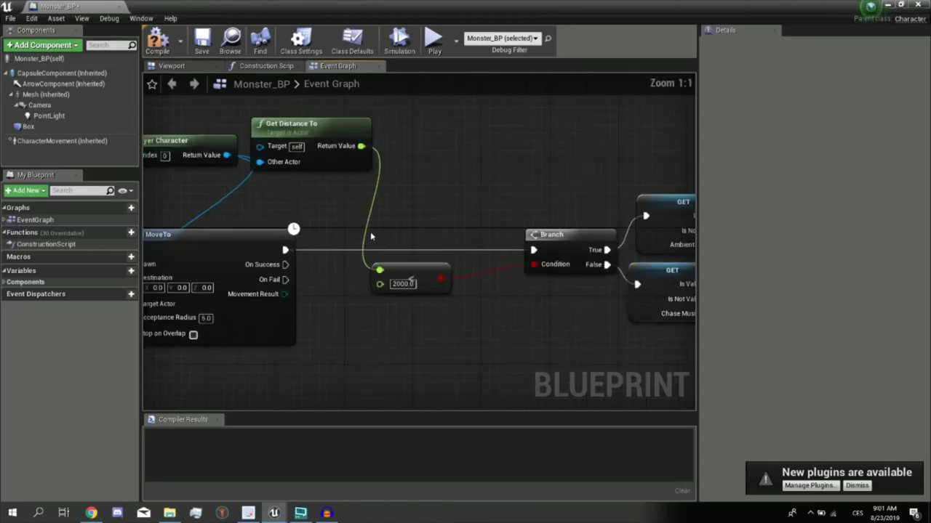
right_click_drag(400, 311, 299, 262)
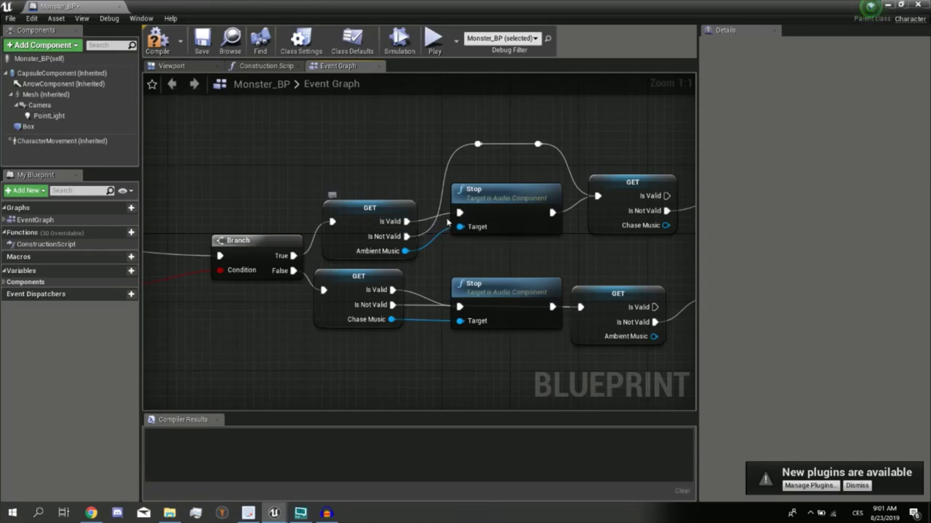
Connect the GET Chase Music Is Not Valid output to Spawn Sound 2D's exec input
right_click_drag(514, 251, 348, 280)
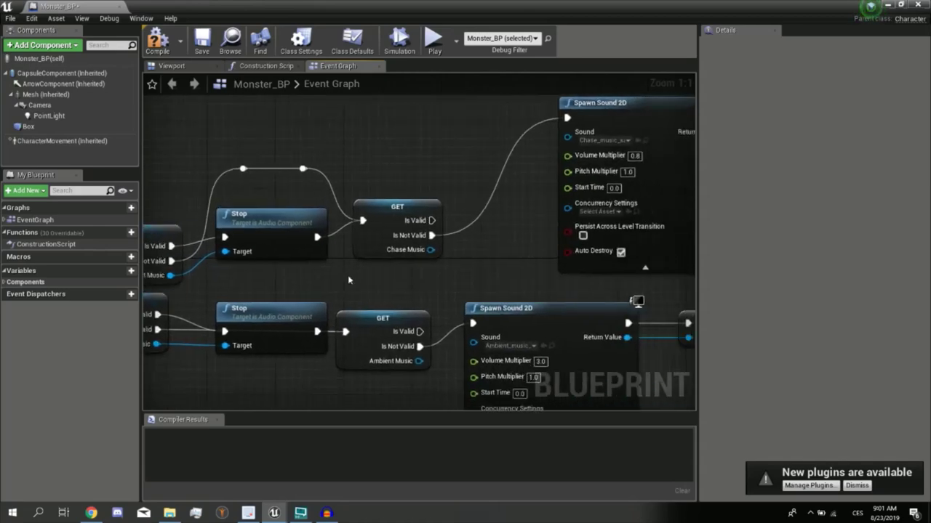
mouse_move(424, 237)
left_mouse_down()
mouse_move(527, 170)
mouse_move(569, 118)
left_mouse_up()
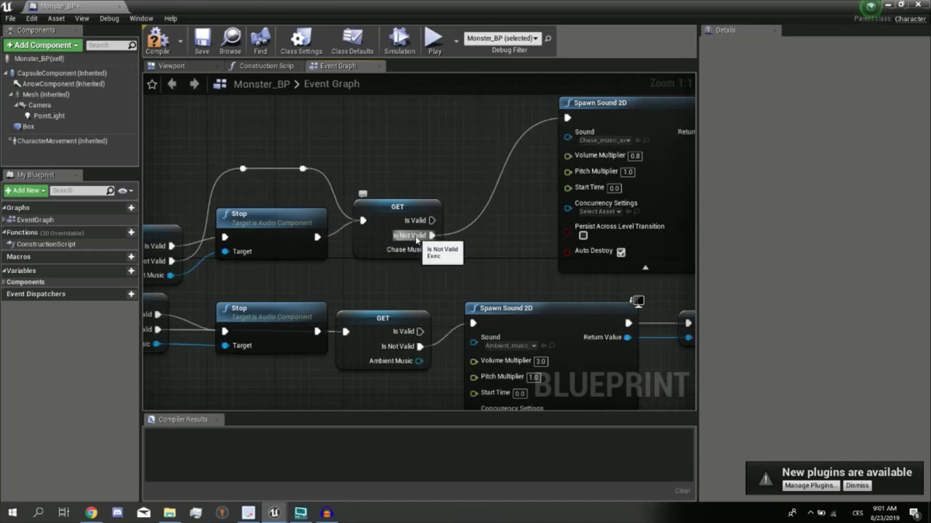
left_click_drag(417, 239, 568, 118)
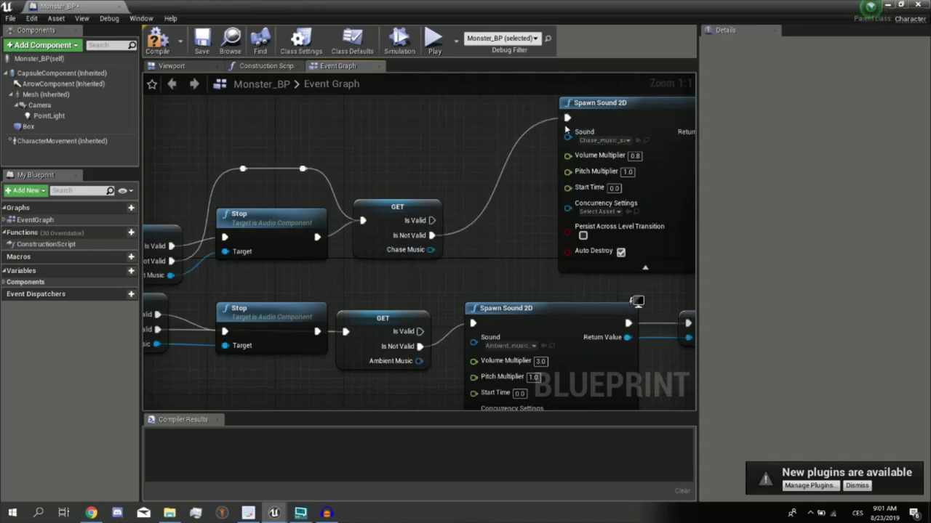
right_click_drag(568, 120, 405, 110)
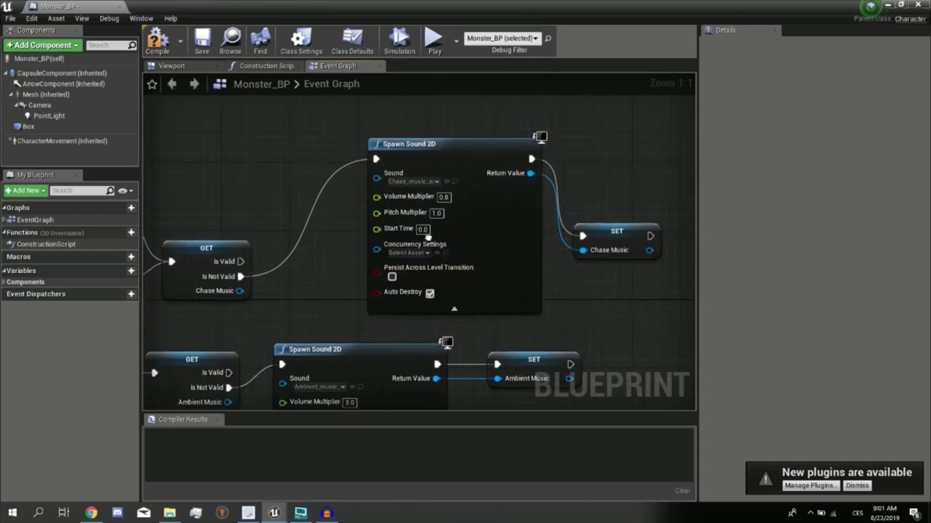
left_click_drag(323, 283, 376, 160)
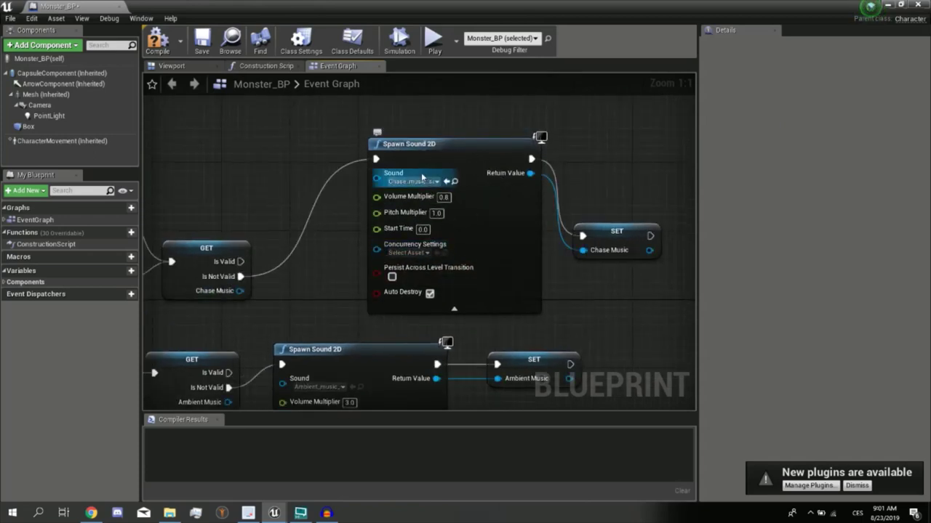
Move SET Chase Music beside Return Value and bring the 2000.0 comparison into view
mouse_move(621, 232)
left_mouse_down()
mouse_move(621, 169)
mouse_move(606, 167)
left_mouse_up()
right_click_drag(605, 167, 589, 167)
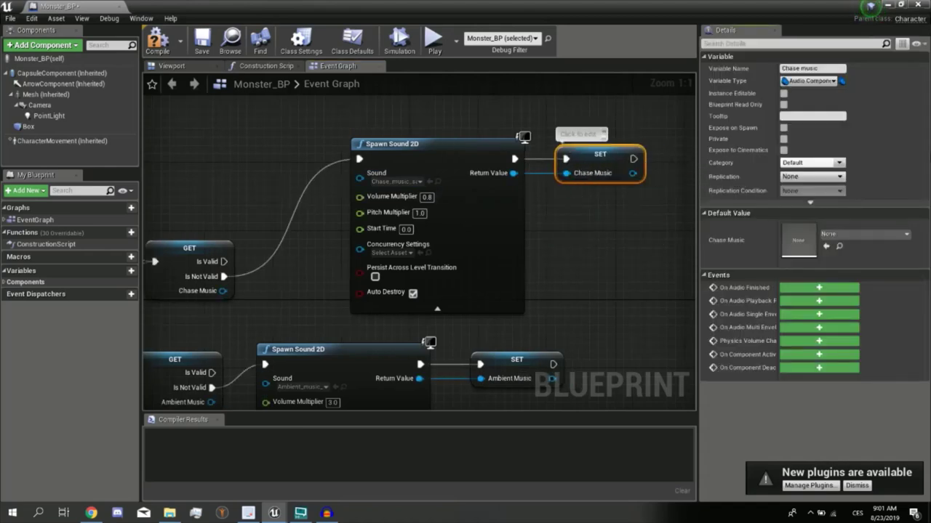
right_click_drag(235, 240, 369, 233)
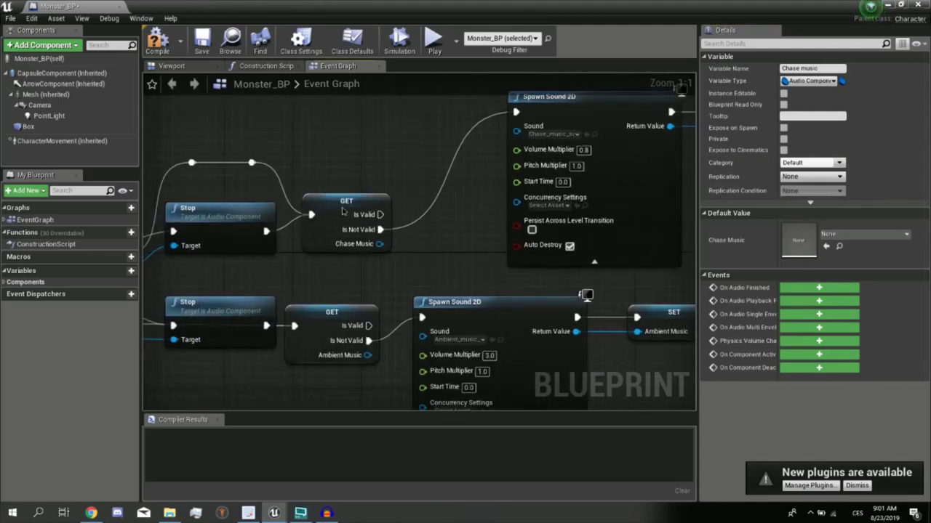
left_click(408, 267)
scroll(218, 262, "down", 3)
right_click_drag(195, 250, 347, 146)
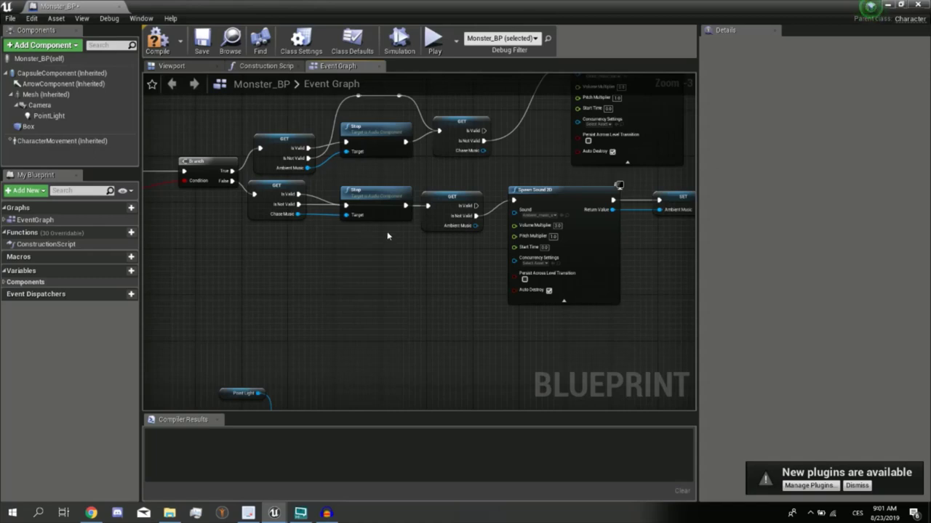
right_click_drag(405, 276, 509, 254)
scroll(316, 229, "up", 2)
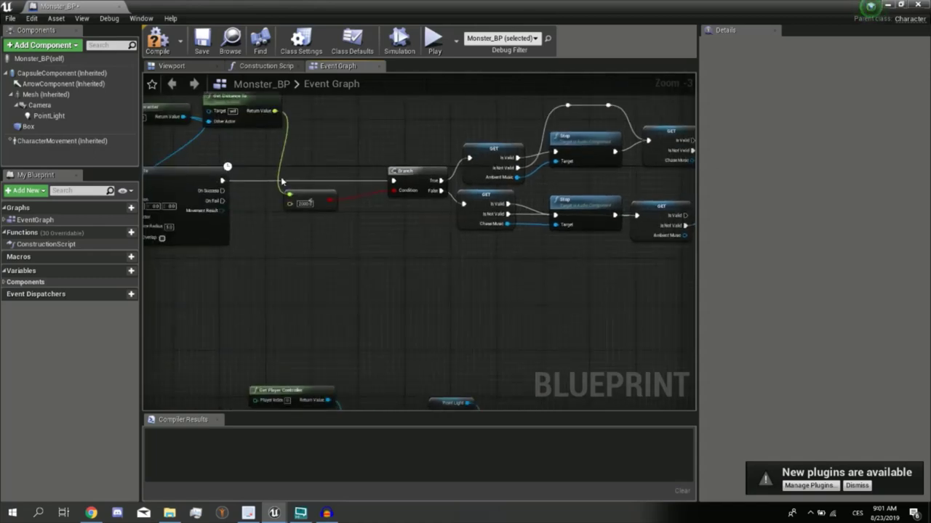
scroll(316, 229, "up", 1)
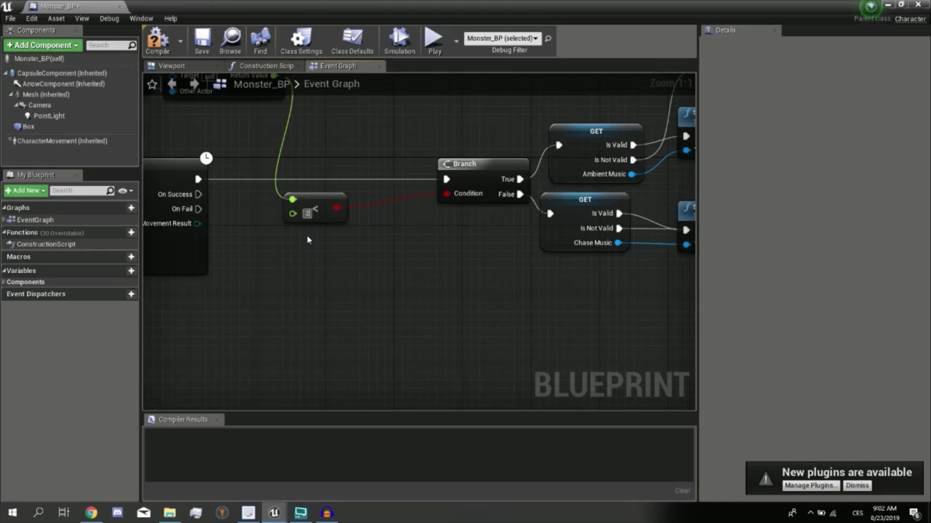
Set the distance threshold to 3000 and review the Spawn Sound 2D and SET nodes
type("3000")
key("Return")
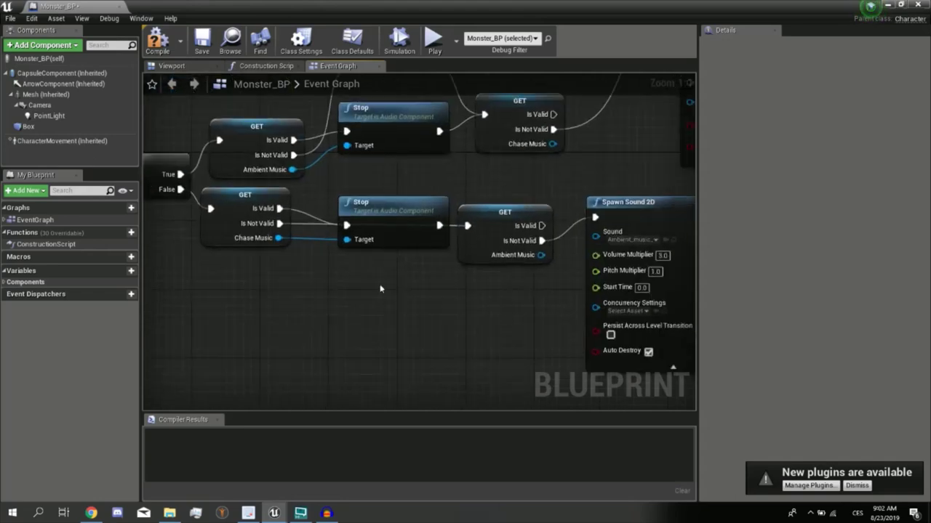
right_click_drag(380, 269, 143, 292)
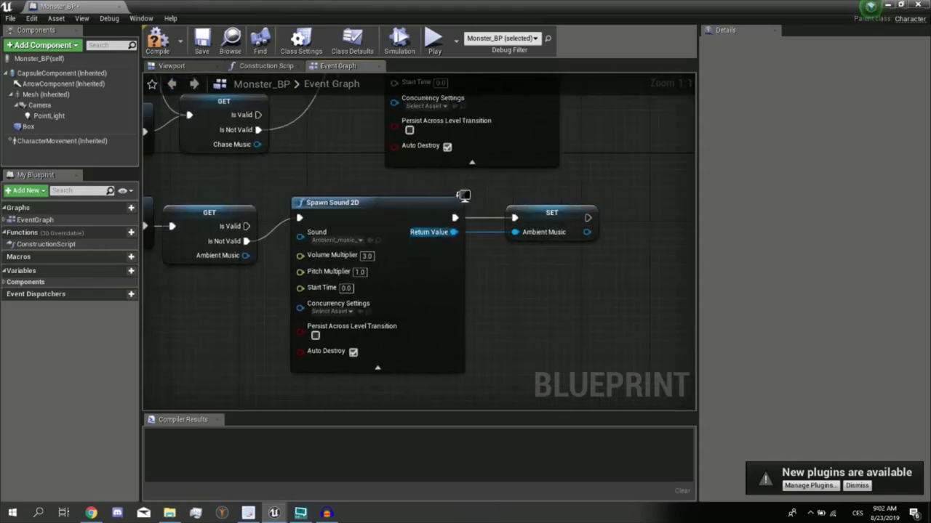
right_click_drag(463, 195, 694, 301)
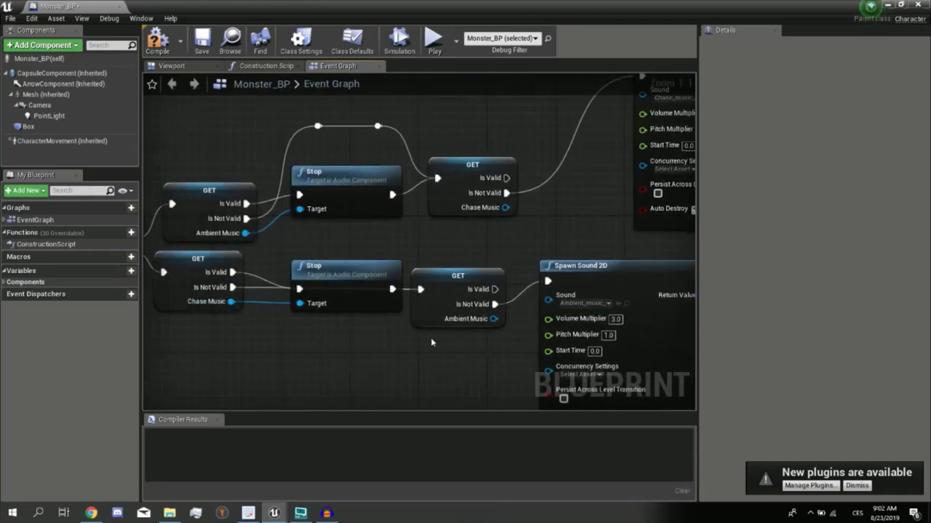
right_click_drag(691, 247, 386, 242)
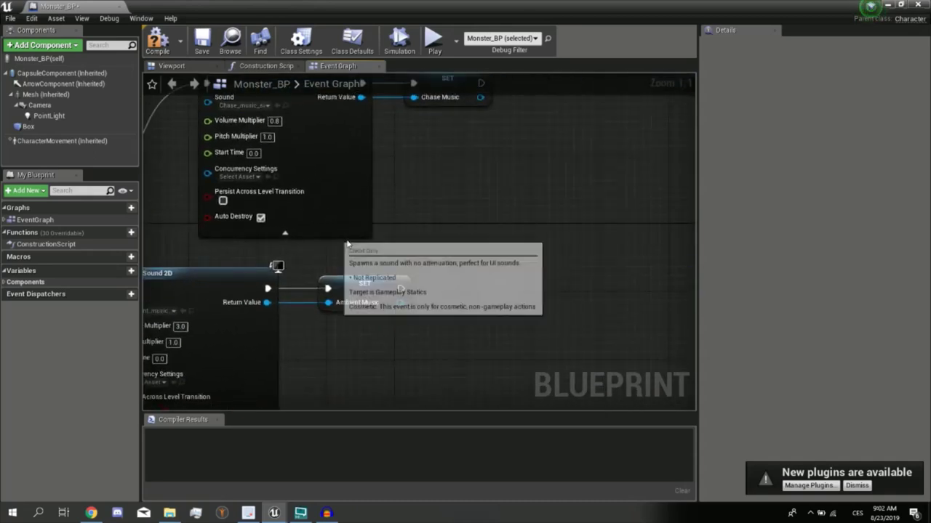
scroll(411, 249, "down", 5)
right_click_drag(547, 297, 612, 237)
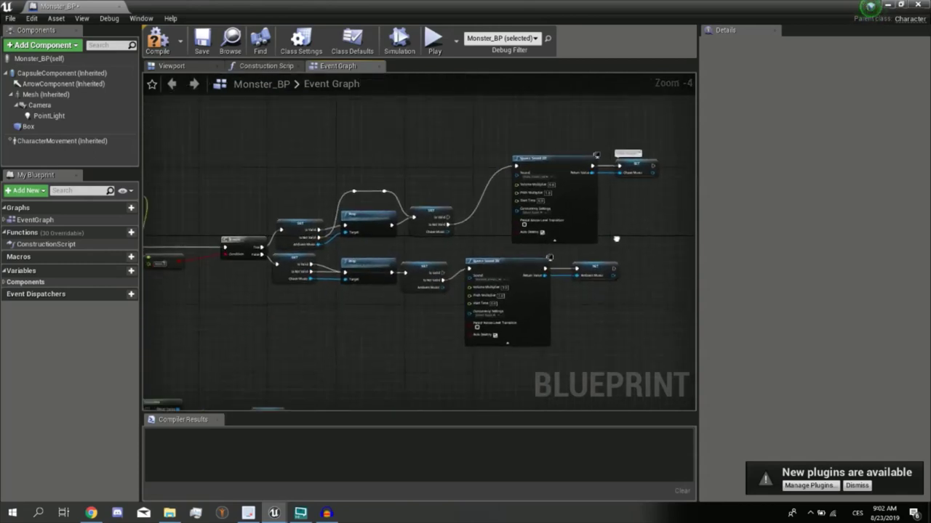
right_click_drag(643, 154, 712, 162)
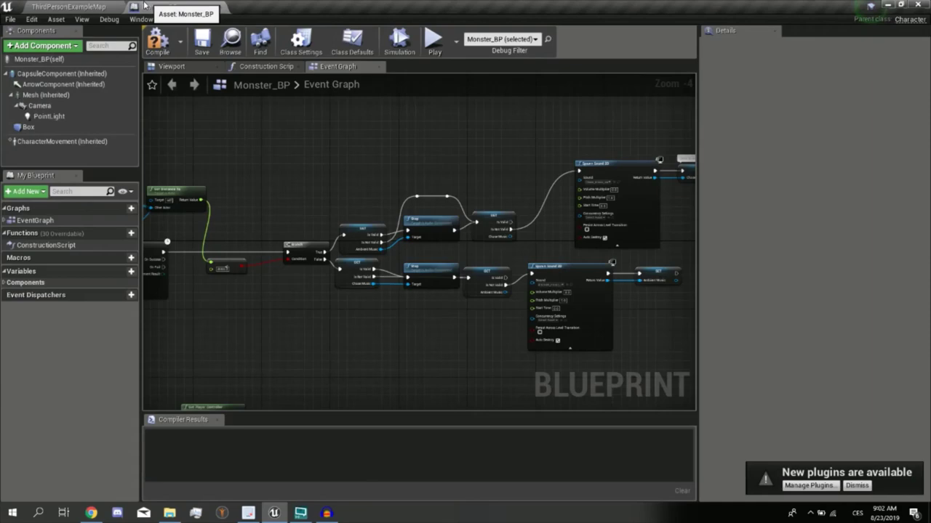
Play-test ThirdPersonExampleMap in the editor with Alt+P, then stop it with Esc
left_click(144, 5)
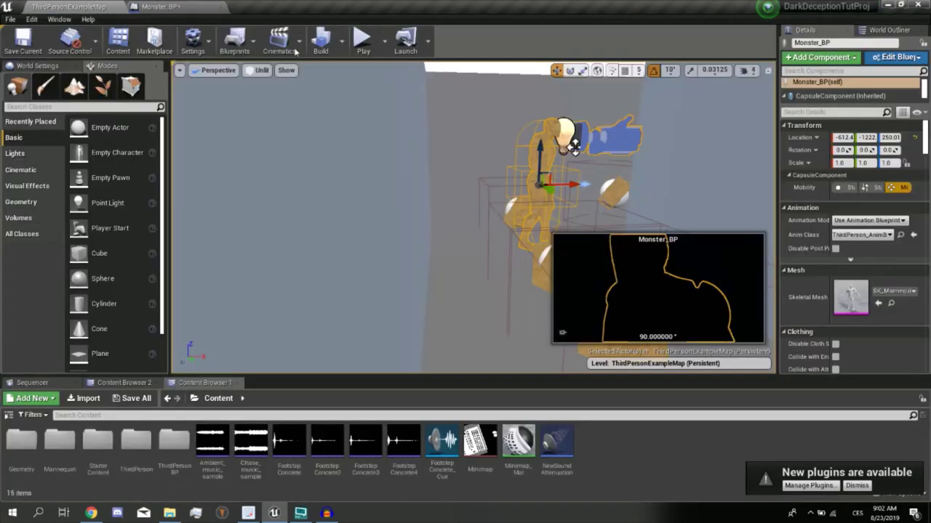
key("alt+p")
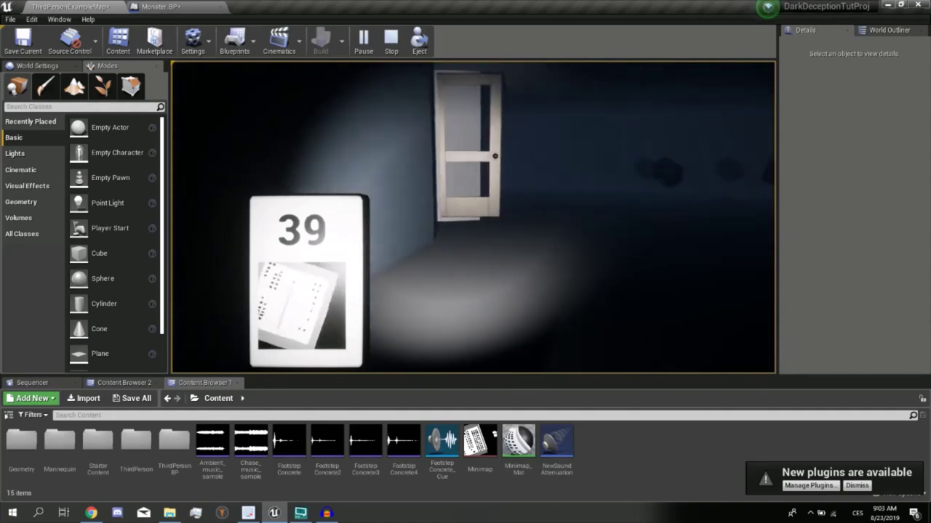
key("Escape")
Zoom into the Get Distance To comparison in Monster_BP's Event Graph
left_click(192, 5)
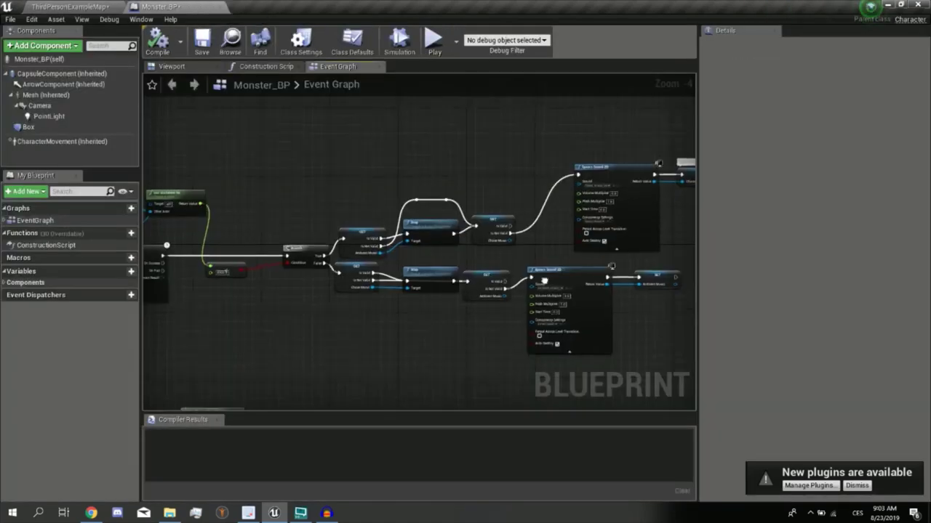
scroll(342, 271, "up", 2)
scroll(342, 271, "up", 2)
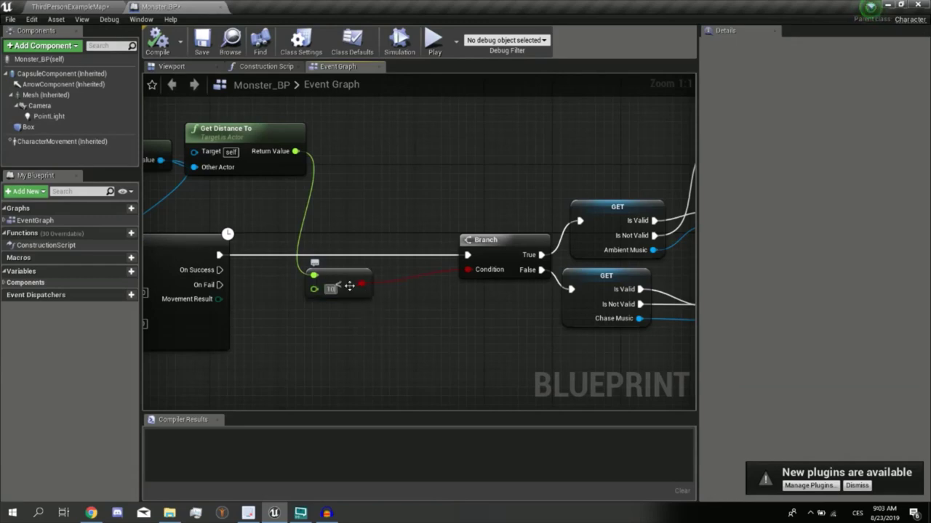
mouse_move(235, 164)
right_mouse_down()
mouse_move(207, 173)
mouse_move(272, 186)
right_mouse_up()
Fly the ThirdPersonExampleMap viewport through the corridors, sphere room and open door
left_click(109, 5)
right_click_drag(298, 118, 313, 127)
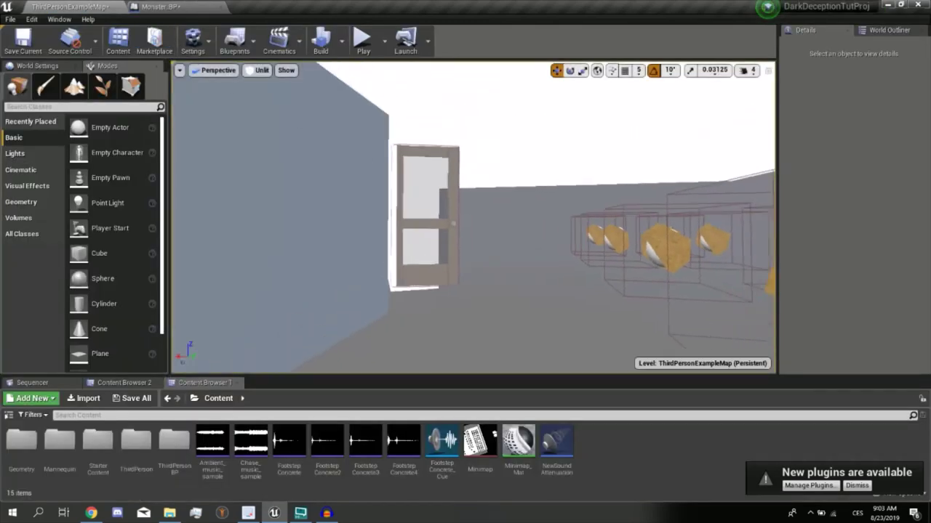
right_click_drag(412, 217, 411, 217)
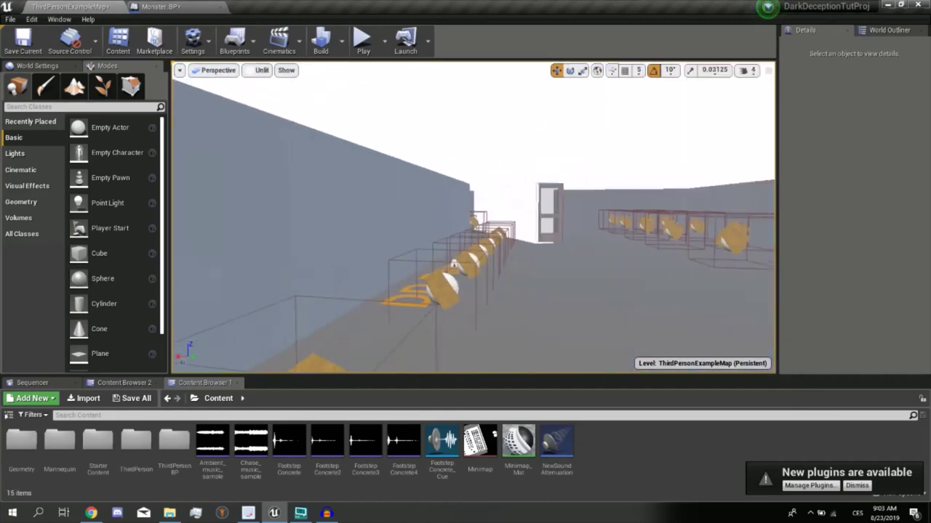
right_click_drag(496, 185, 496, 184)
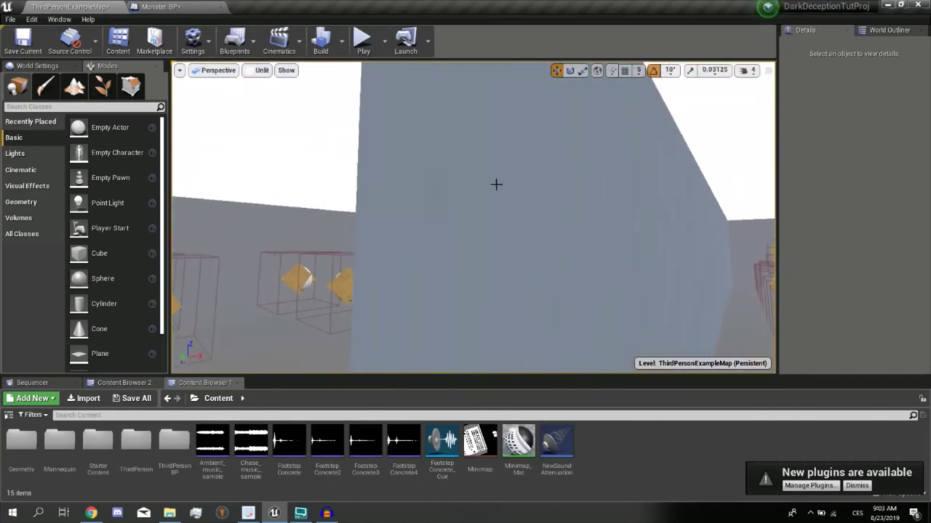
right_click_drag(536, 270, 536, 271)
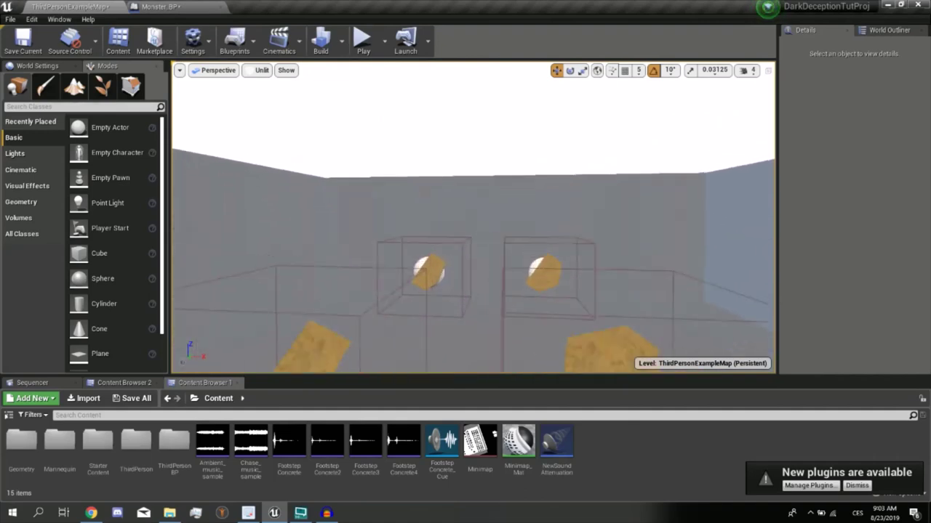
right_click_drag(589, 232, 482, 331)
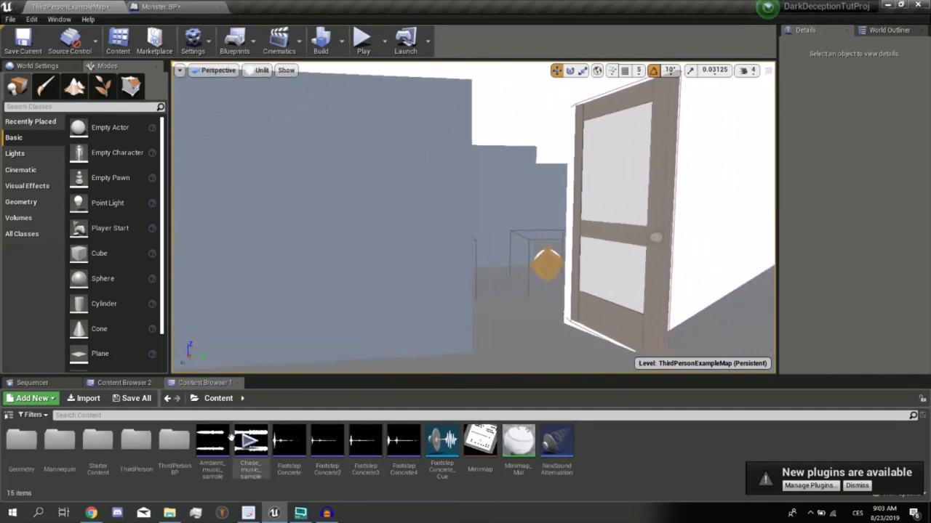
Browse the Content Browser to ThirdPersonBP > Maps
double_click(165, 465)
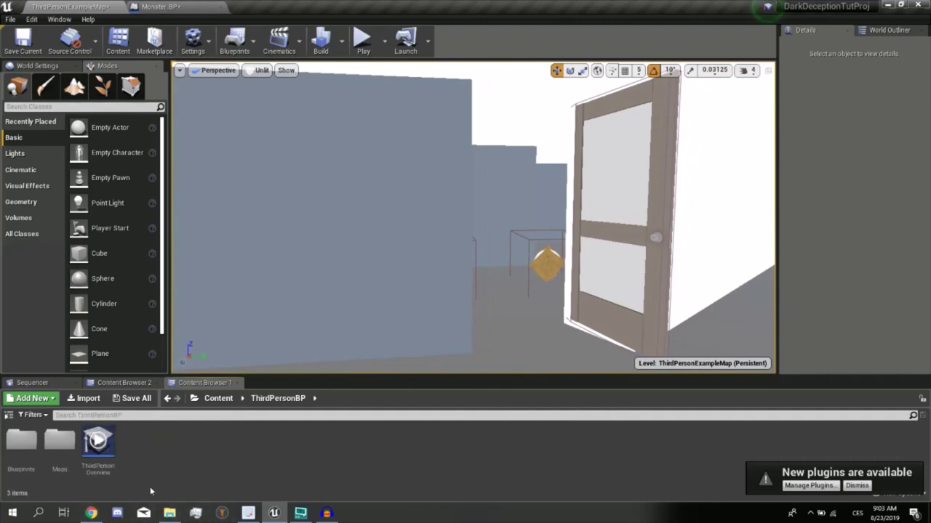
double_click(61, 462)
right_click(113, 480)
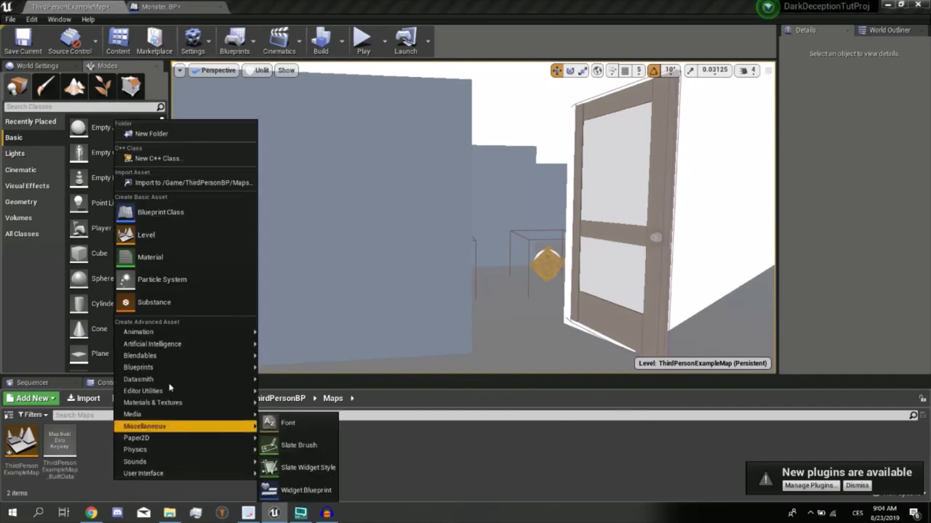
left_click(11, 205)
Create a new level from the Default template, saving the current map first
left_click(10, 19)
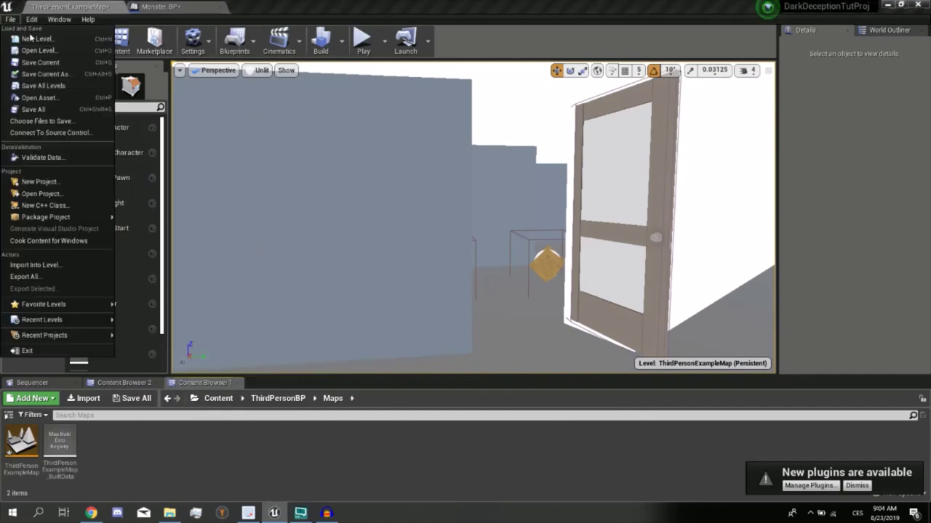
left_click(29, 39)
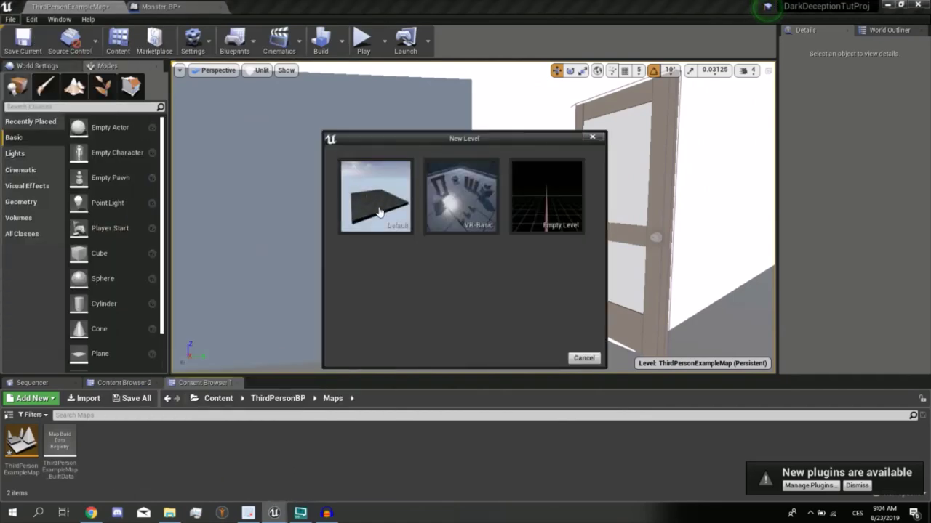
left_click(378, 211)
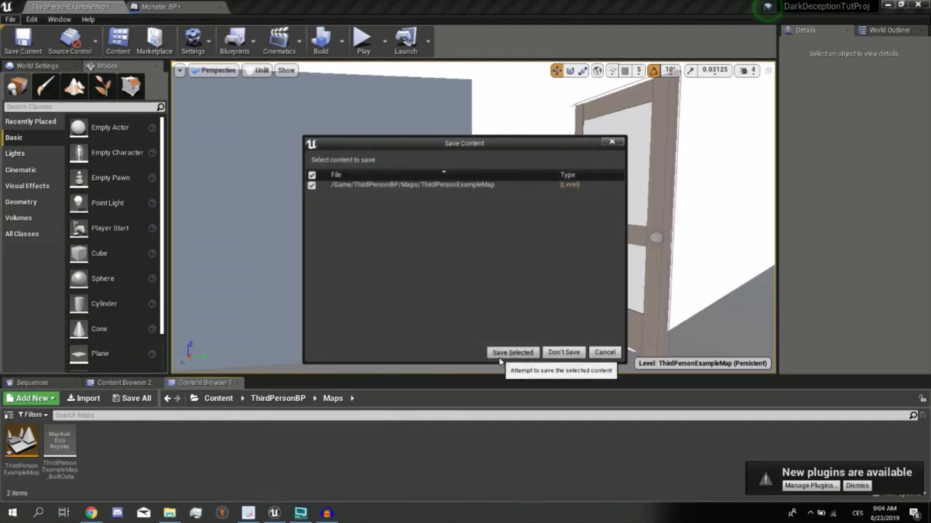
left_click(498, 357)
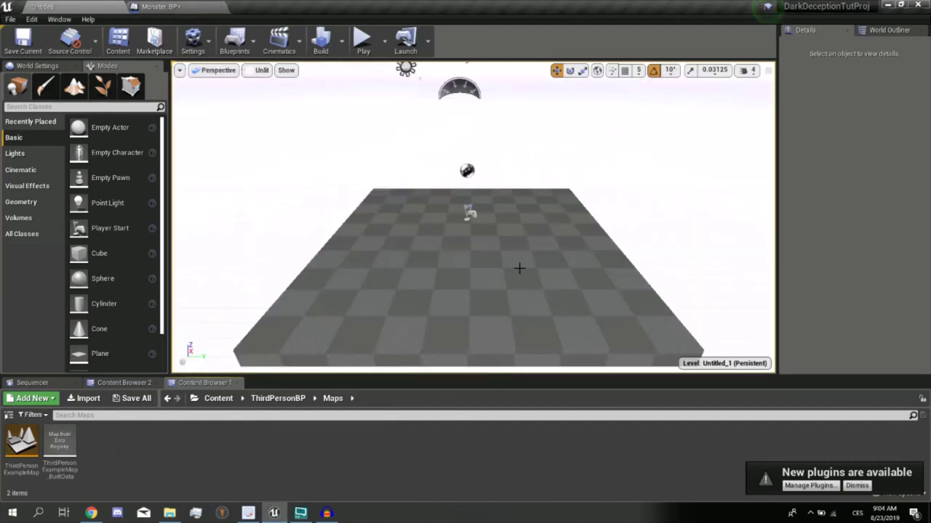
right_click_drag(519, 268, 519, 268)
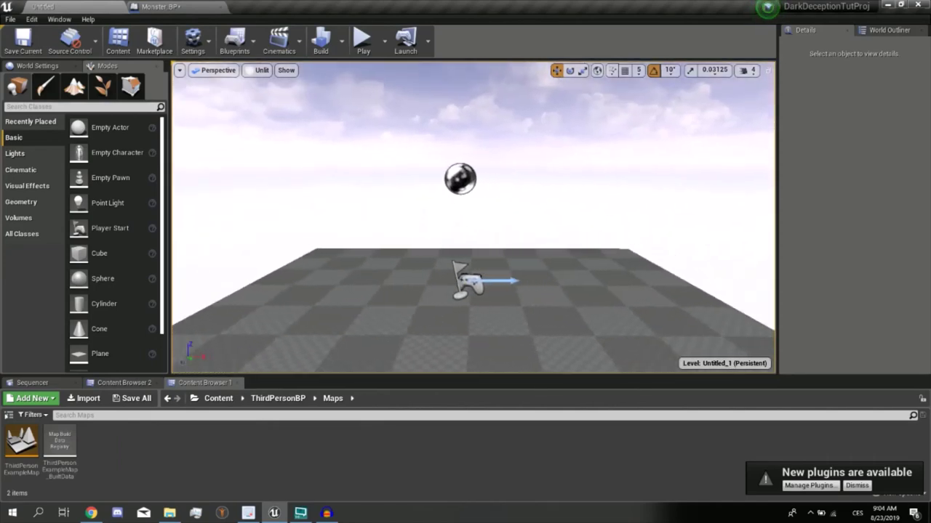
Look around the empty Untitled_1 level toward the sky and Player Start, then open a new Chrome window
right_click_drag(519, 268, 679, 239)
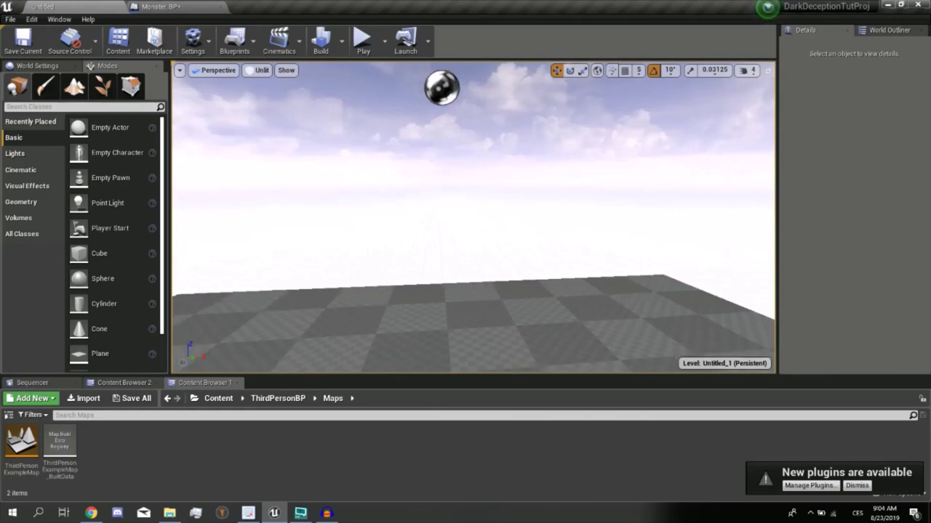
right_click_drag(519, 268, 519, 266)
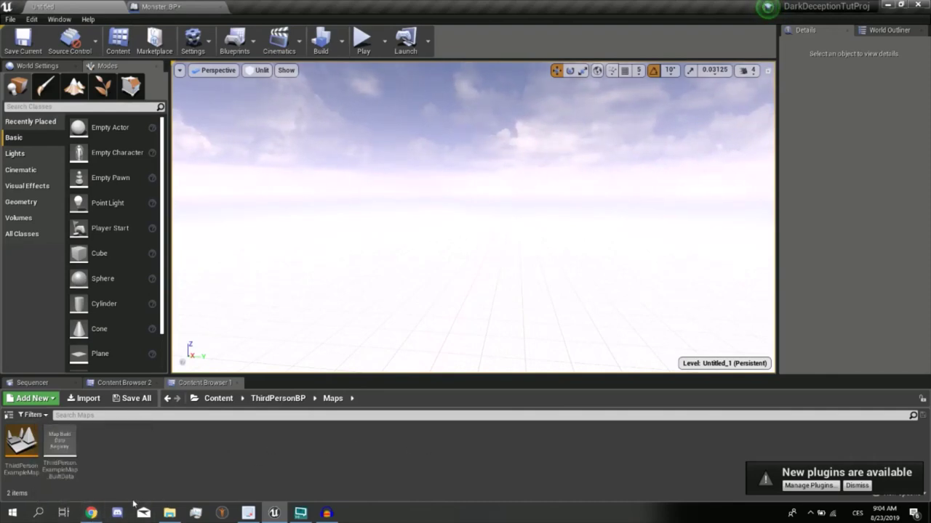
right_click(91, 513)
left_click(84, 490)
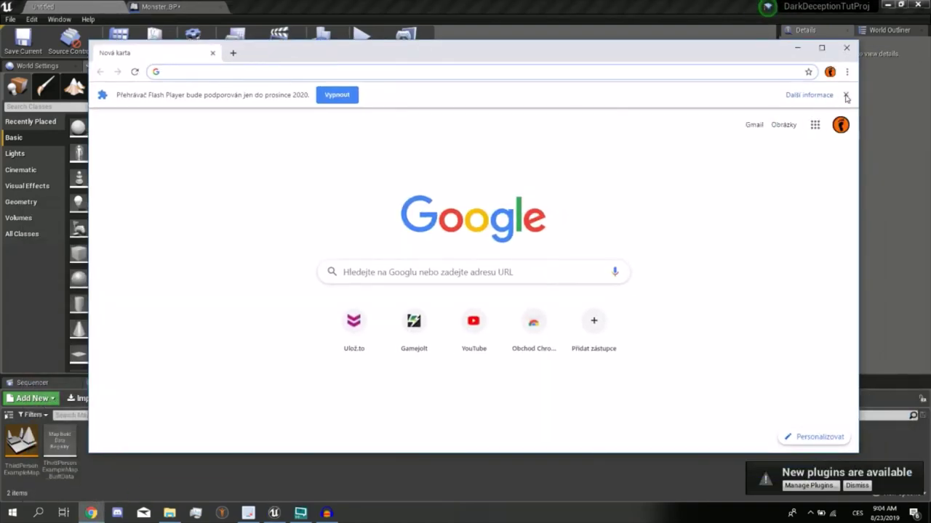
Dismiss the Flash Player notice and search Google for 'grabber'
left_click(846, 96)
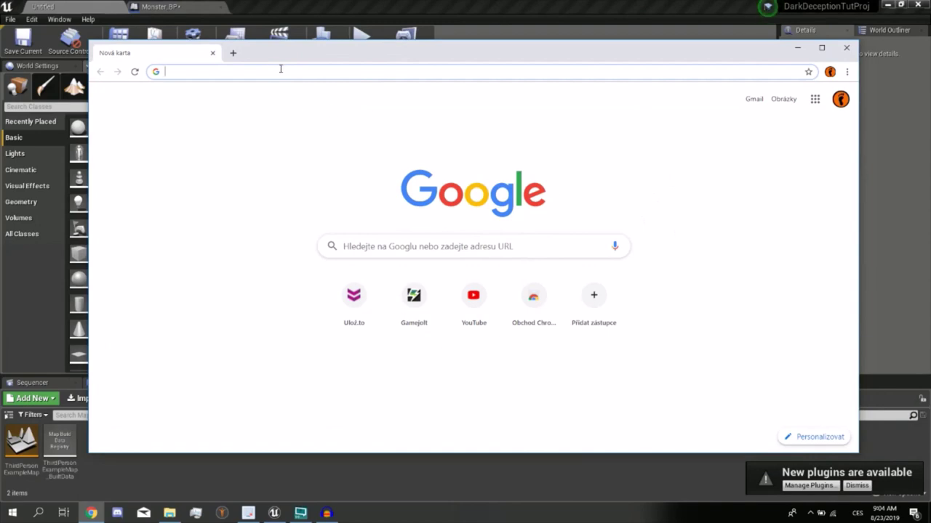
type("grabber")
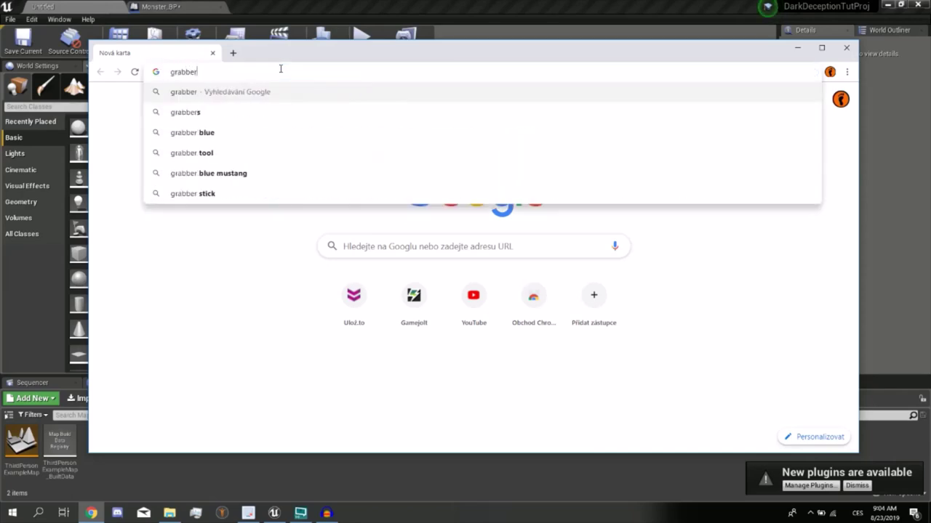
key("Return")
scroll(266, 211, "down", 3)
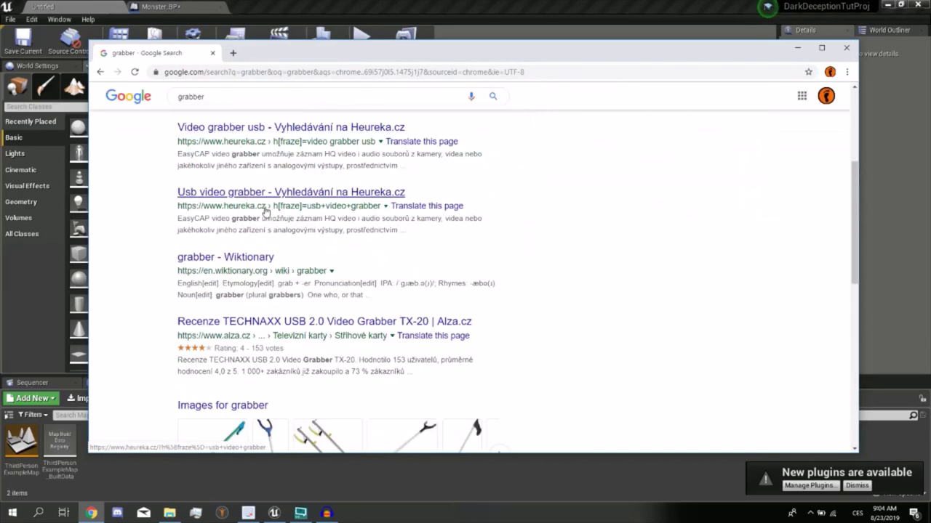
scroll(262, 193, "up", 3)
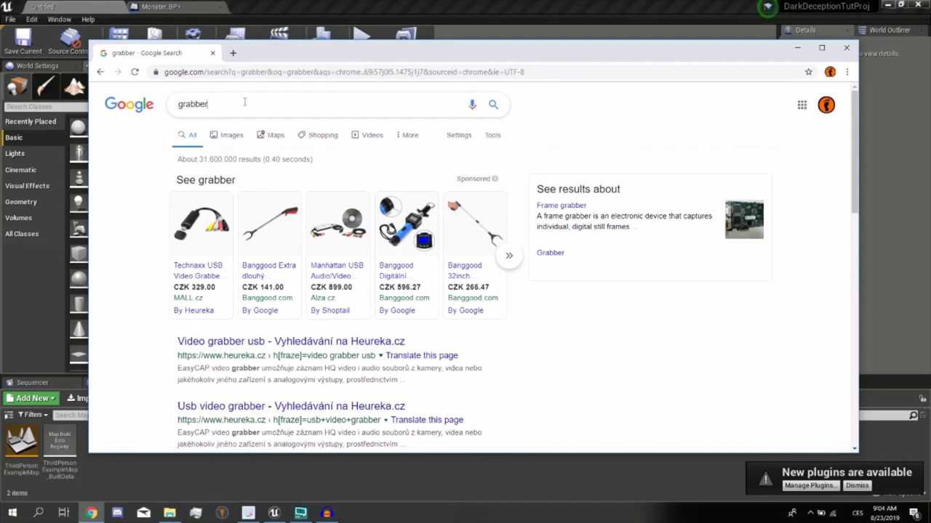
Replace the search with 'portal gif images' and run it
type(" downl")
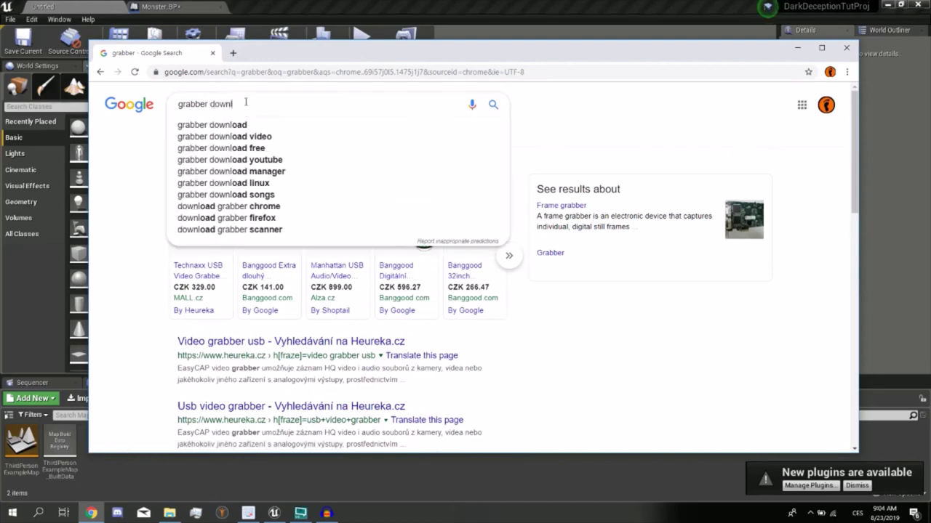
key("BackSpace")
key("BackSpace")
key("BackSpace")
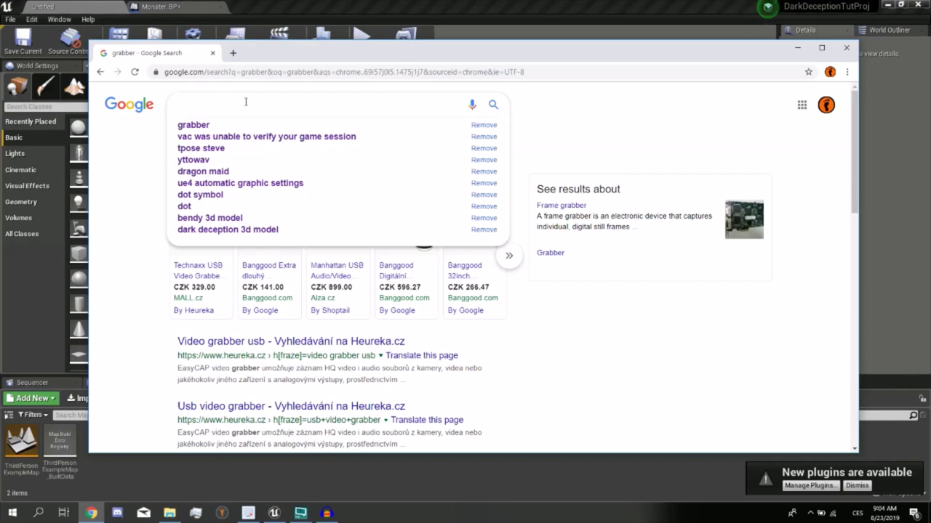
type("portal gif")
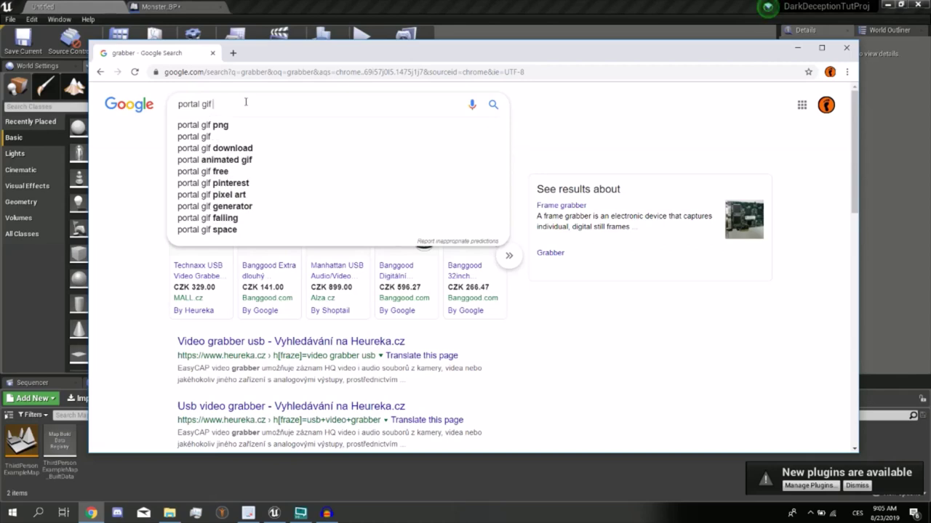
type("images")
key("Return")
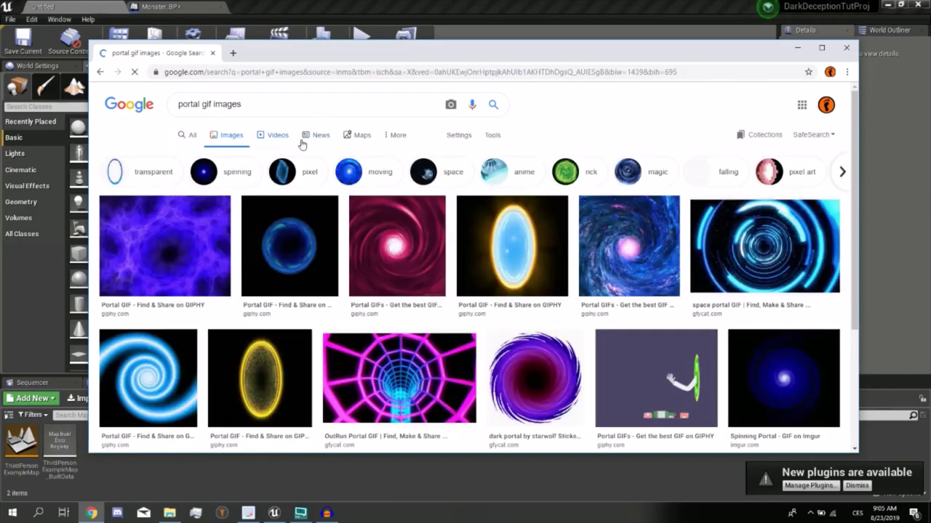
Browse the portal gif results, preview the pink swirl image and bring up its options
scroll(429, 265, "down", 3)
scroll(430, 263, "down", 3)
scroll(433, 262, "down", 5)
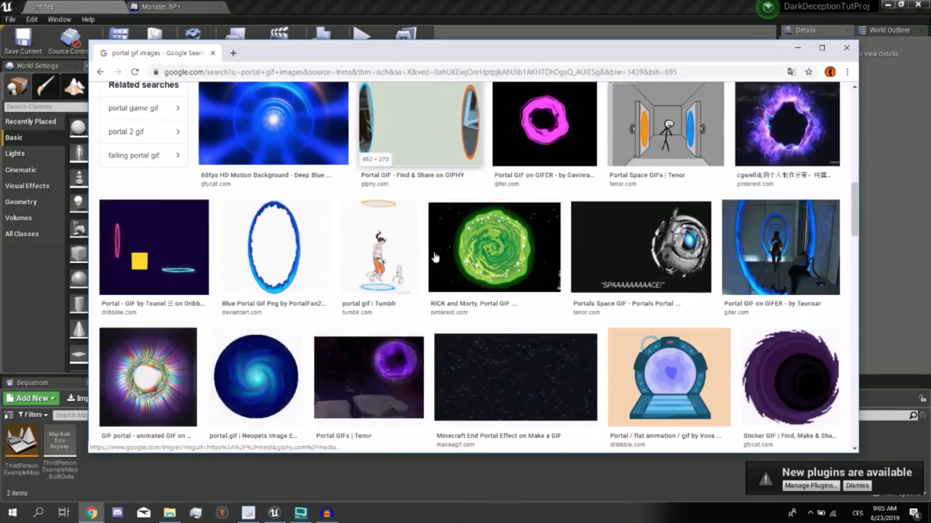
scroll(415, 247, "up", 5)
scroll(366, 211, "up", 6)
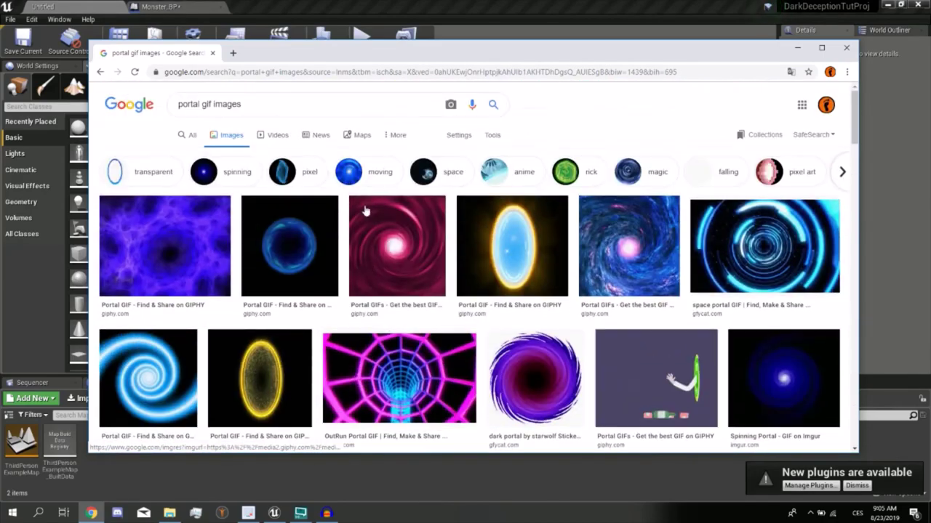
left_click(396, 240)
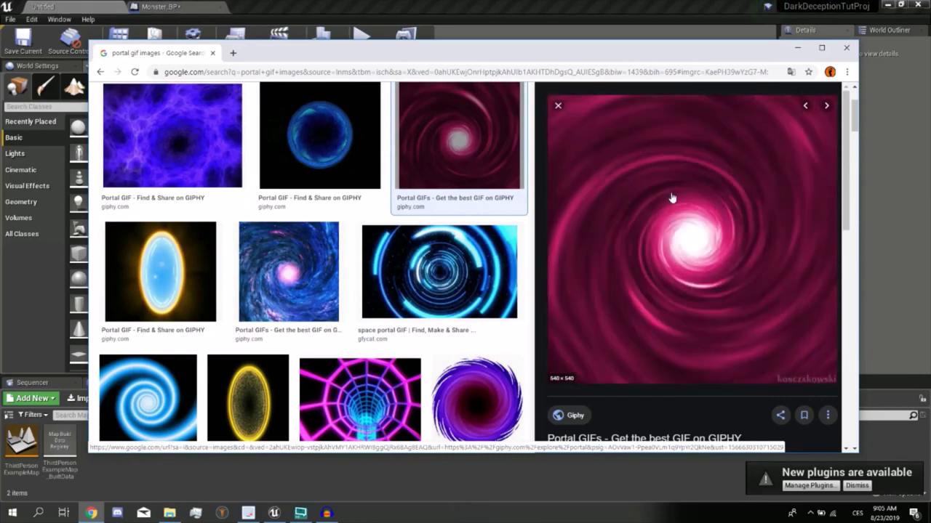
right_click(661, 233)
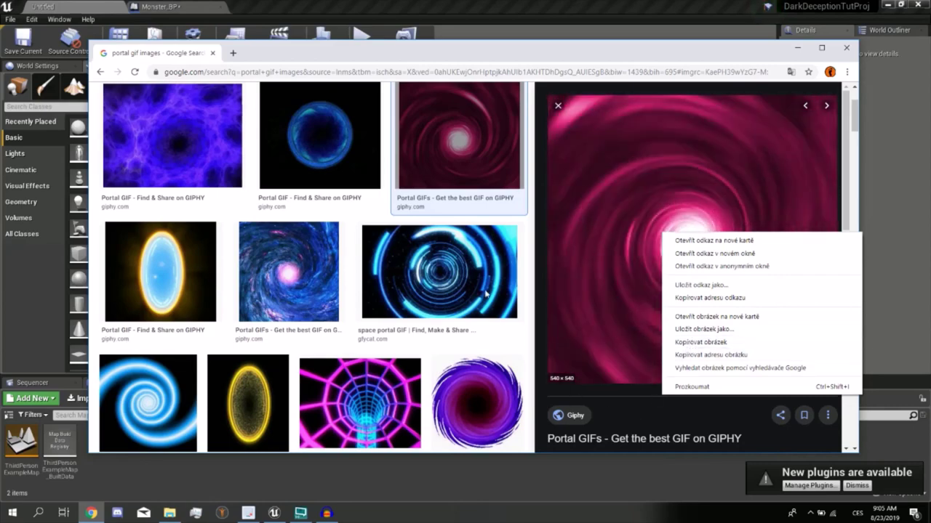
Change the search query to 'portal image sequence' and browse the results
scroll(412, 302, "up", 3)
double_click(215, 105)
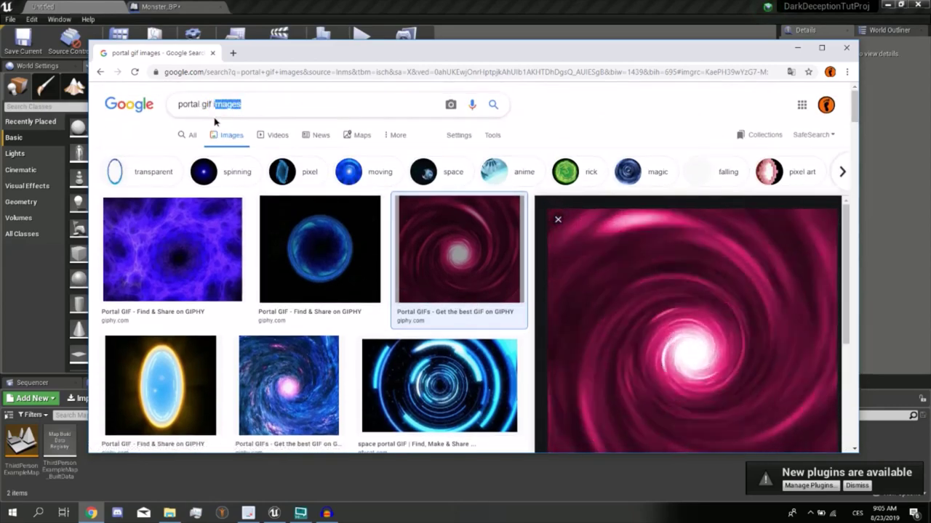
key("BackSpace")
key("BackSpace")
key("BackSpace")
type("im")
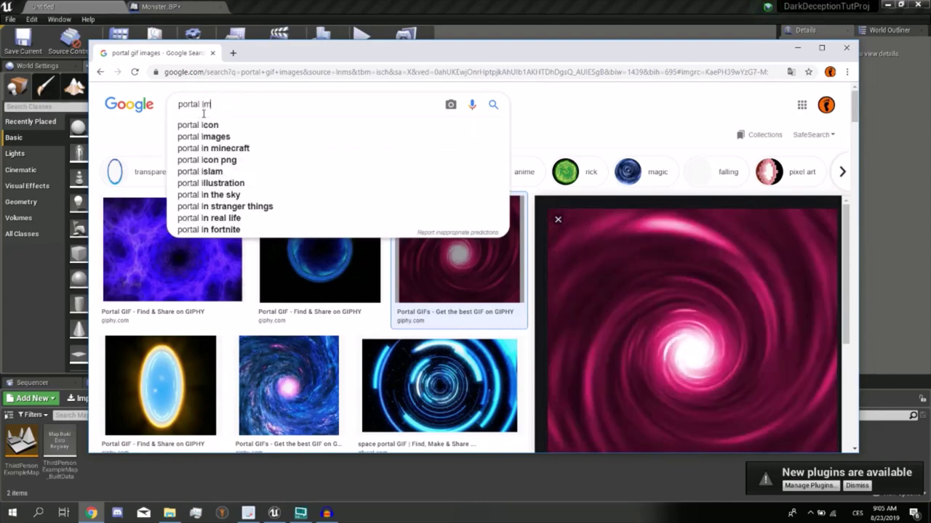
type("age sequenc")
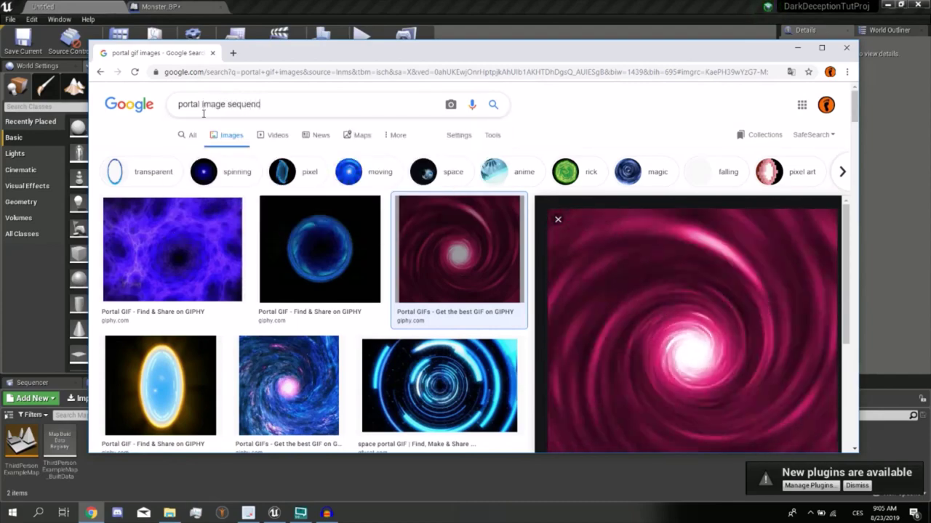
type("e")
key("Return")
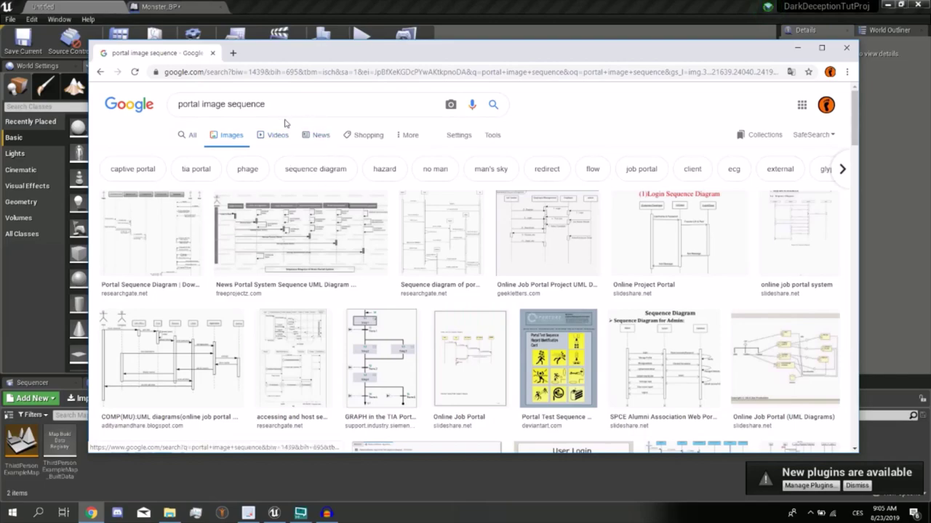
scroll(317, 253, "down", 2)
scroll(317, 253, "down", 5)
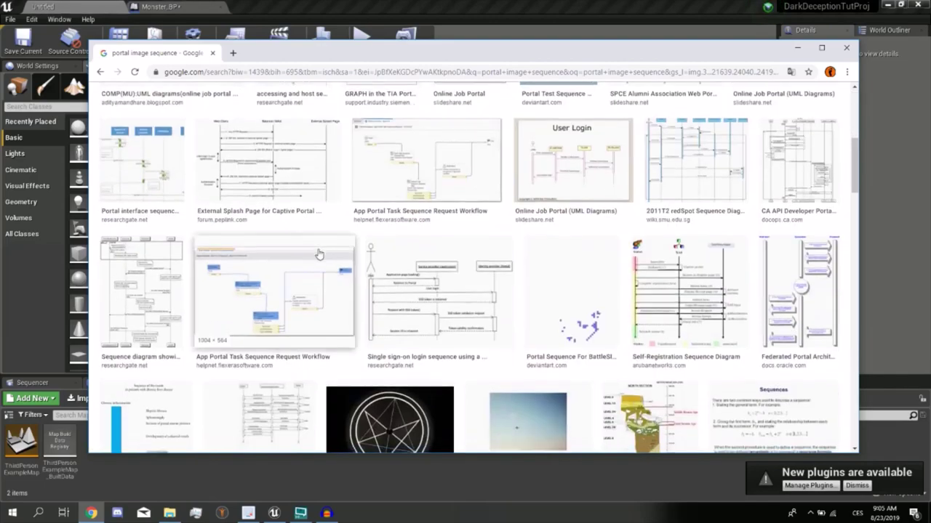
scroll(317, 253, "down", 4)
scroll(294, 248, "down", 3)
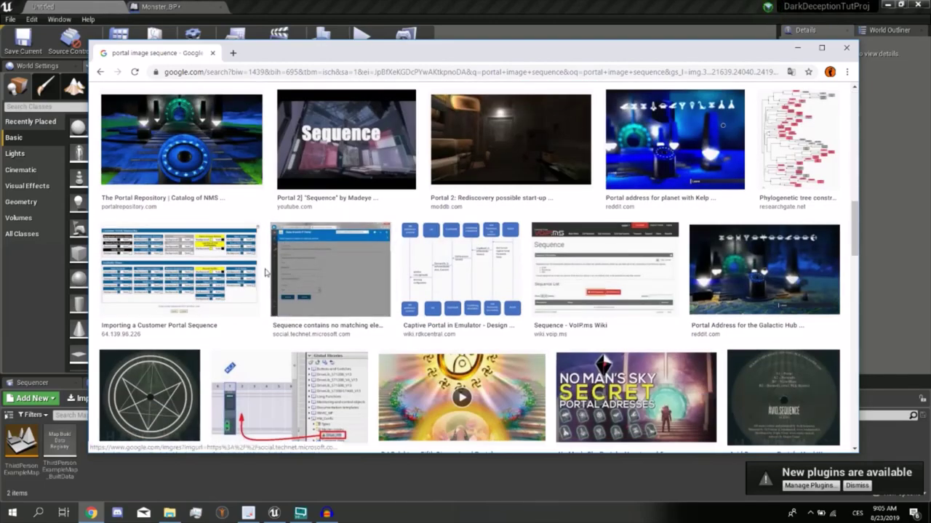
scroll(266, 270, "up", 3)
scroll(151, 171, "up", 4)
scroll(150, 171, "up", 2)
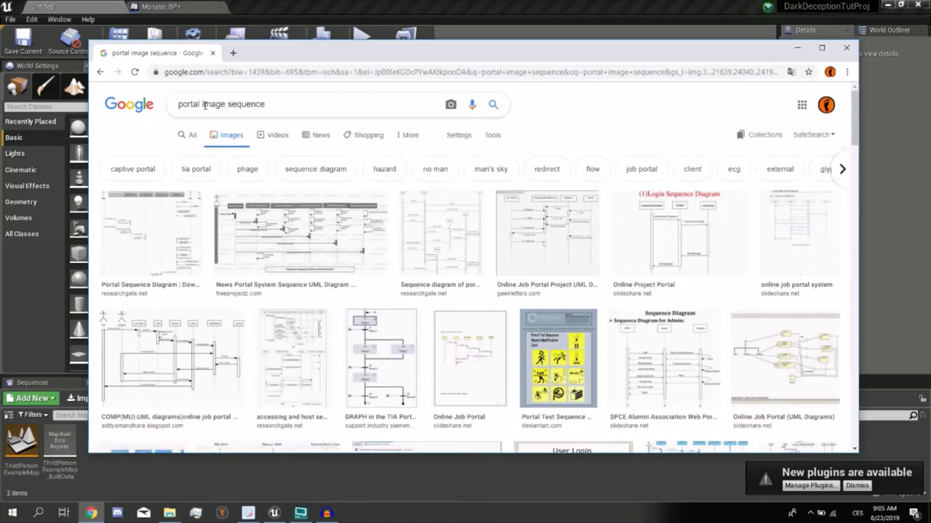
Launch Paint from the Windows search and maximize its window
left_click(5, 172)
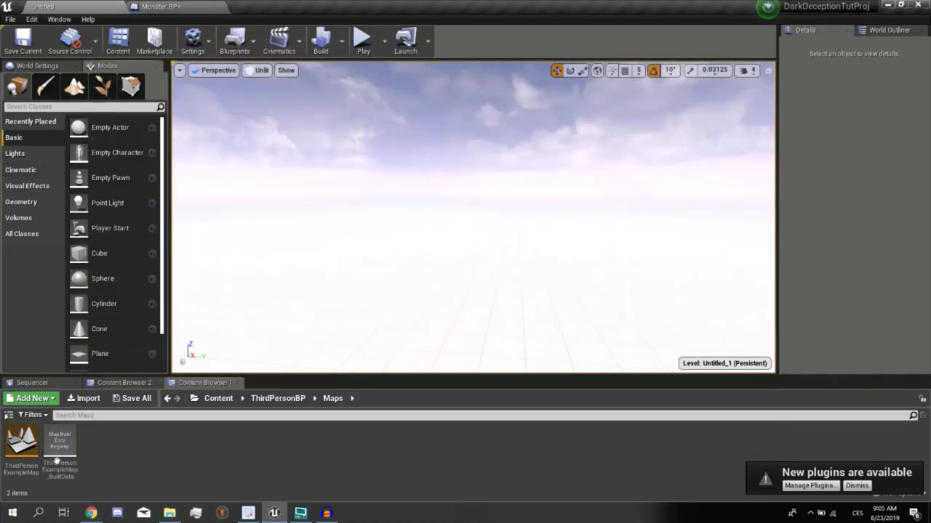
left_click(48, 514)
type("paint")
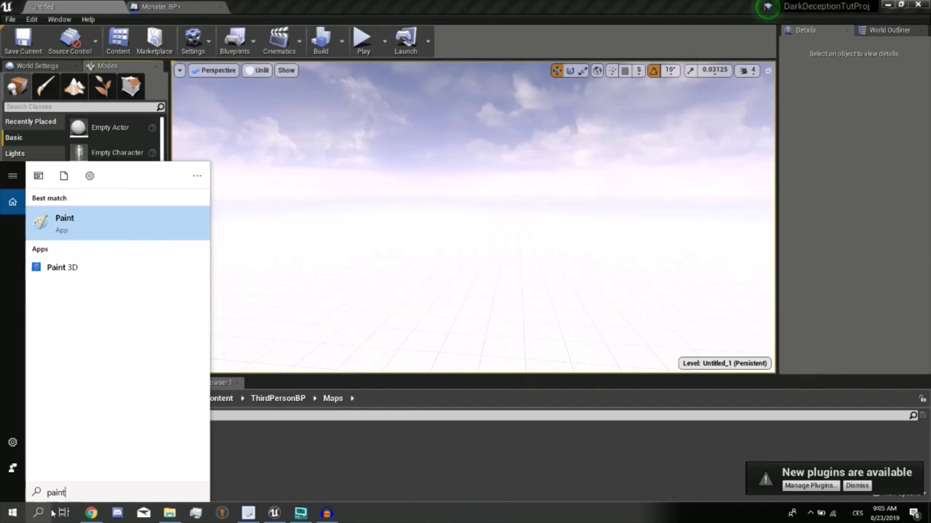
key("Return")
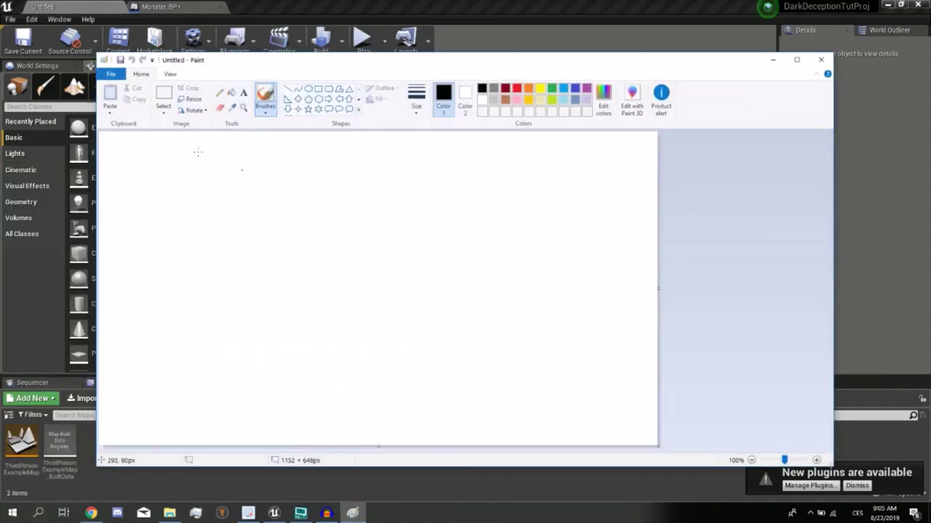
left_click(798, 60)
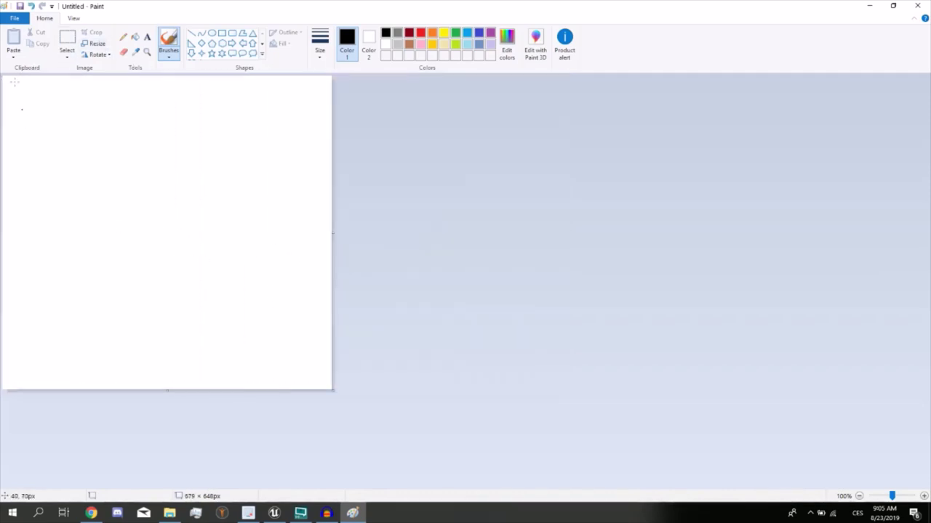
Resize the canvas to 600 × 600 pixels and bucket-fill it red
left_click(13, 20)
left_click(36, 222)
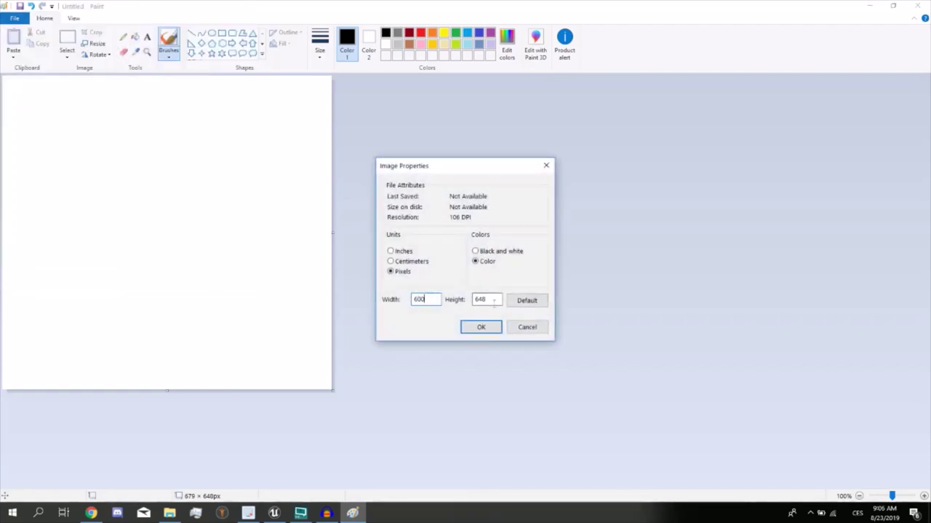
type("0")
key("Return")
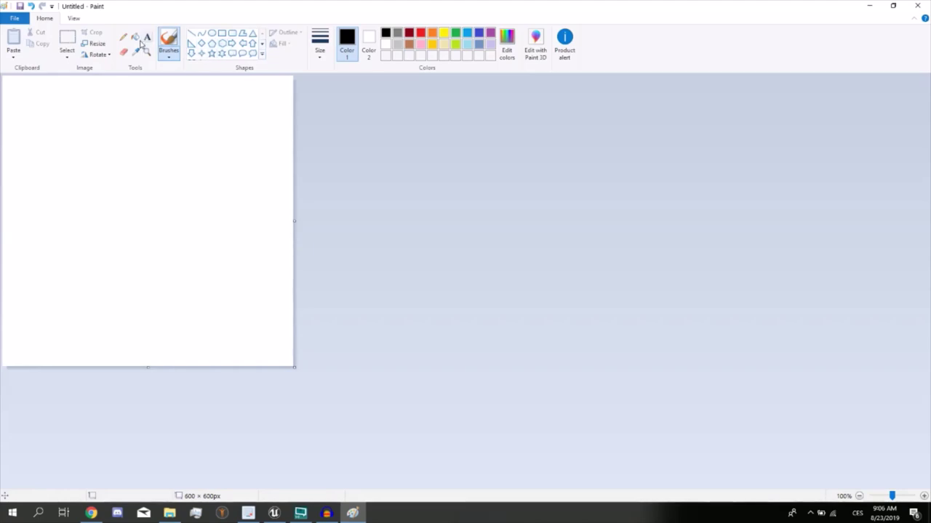
left_click(138, 39)
left_click(421, 35)
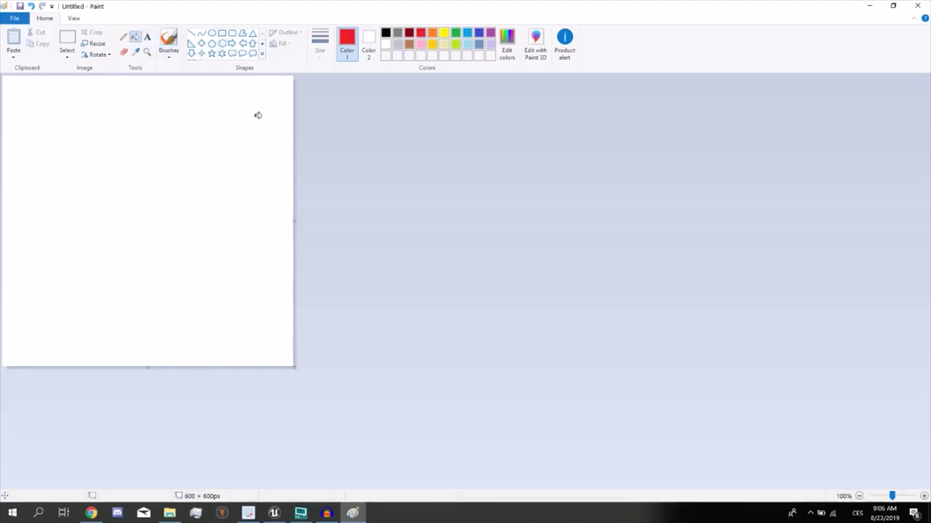
left_click(256, 118)
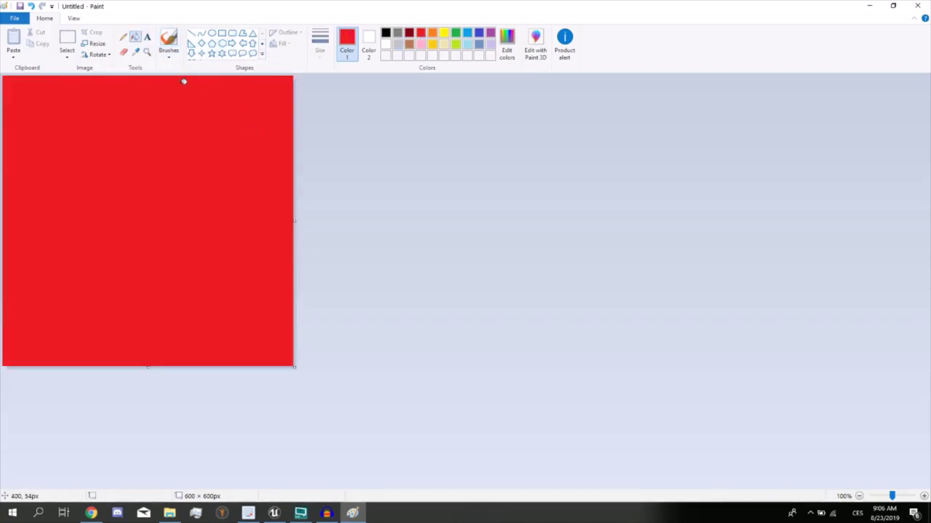
Select the Oval shape with black as the colour and open the shape Fill options
left_click(262, 45)
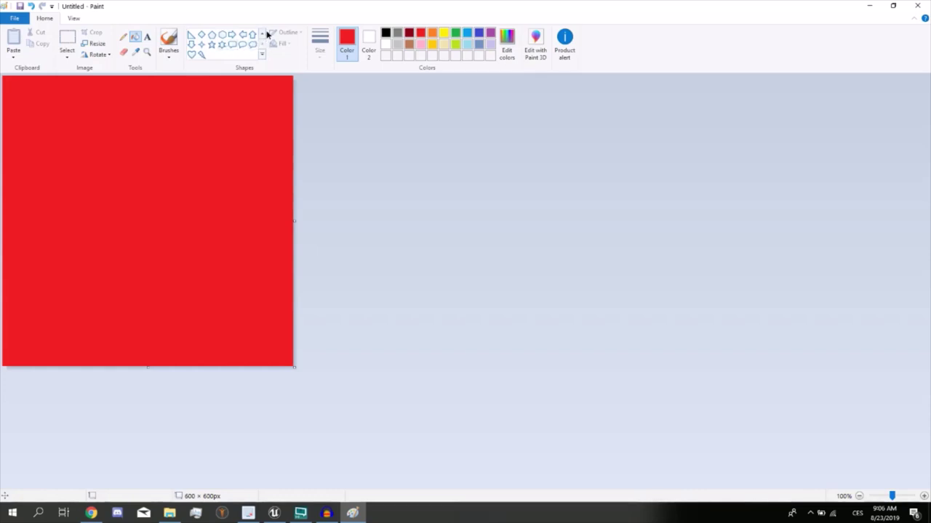
left_click(263, 34)
left_click(212, 32)
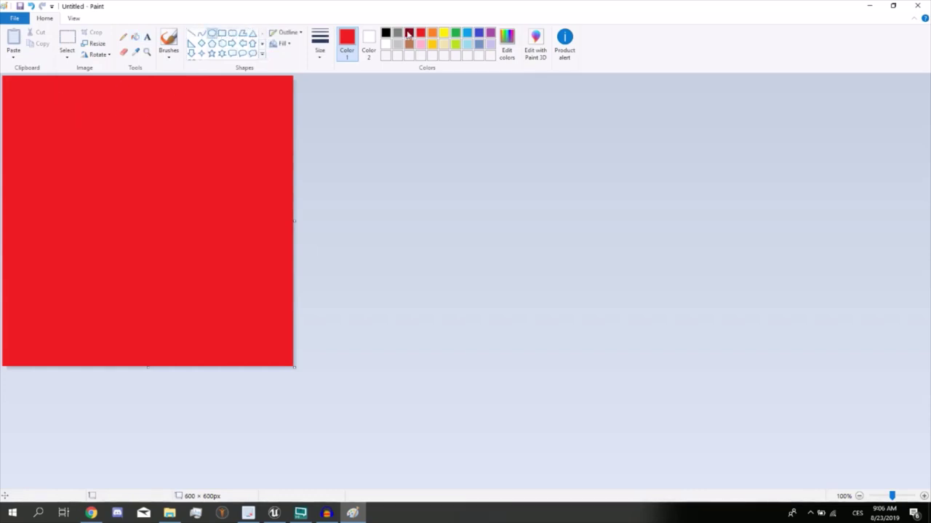
left_click(386, 32)
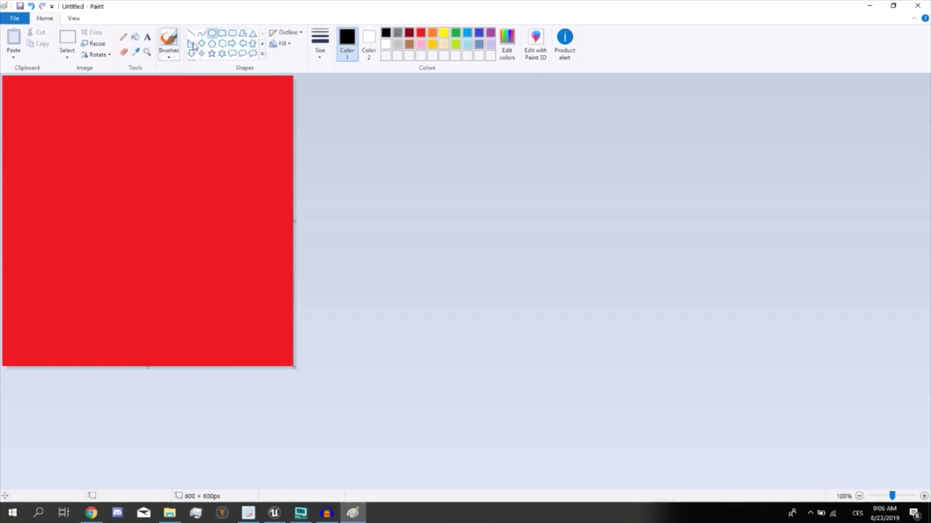
left_click(283, 43)
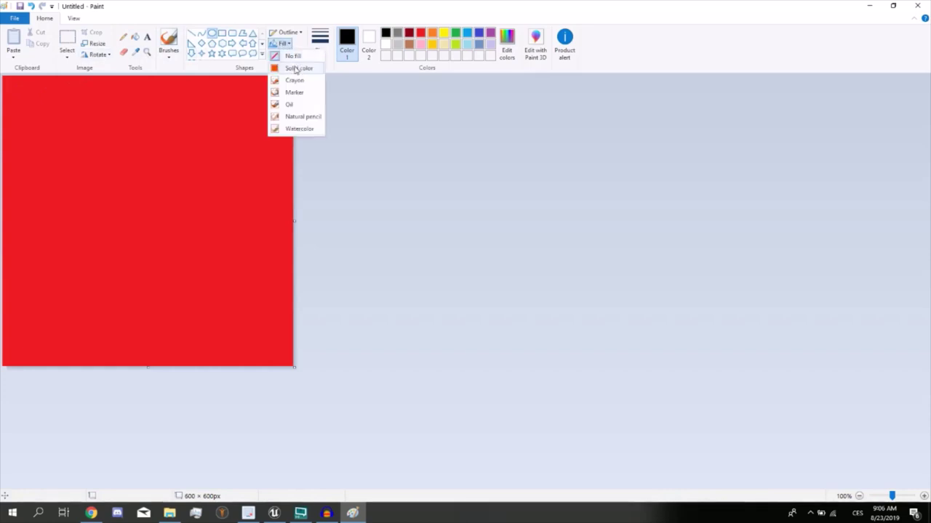
Draw a large black circle spanning the whole red canvas
left_click(294, 69)
left_click_drag(25, 100, 280, 350)
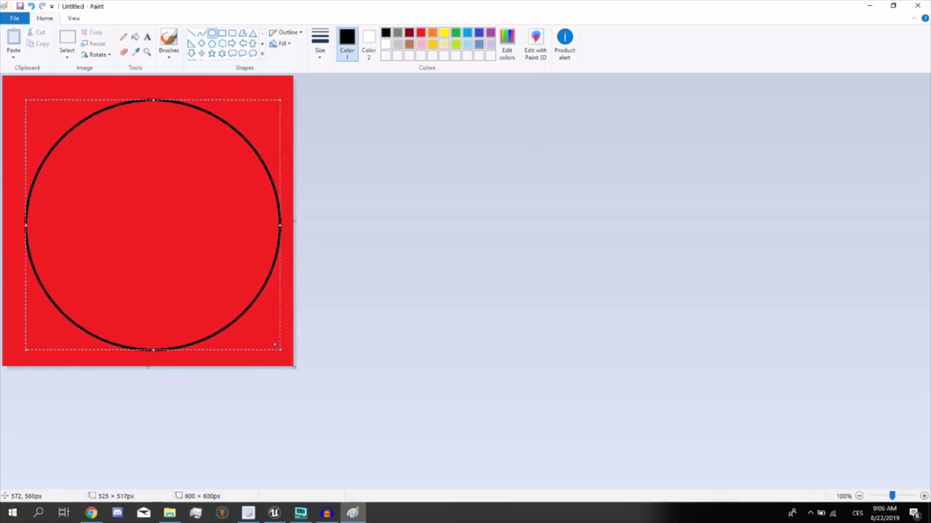
key("ctrl+z")
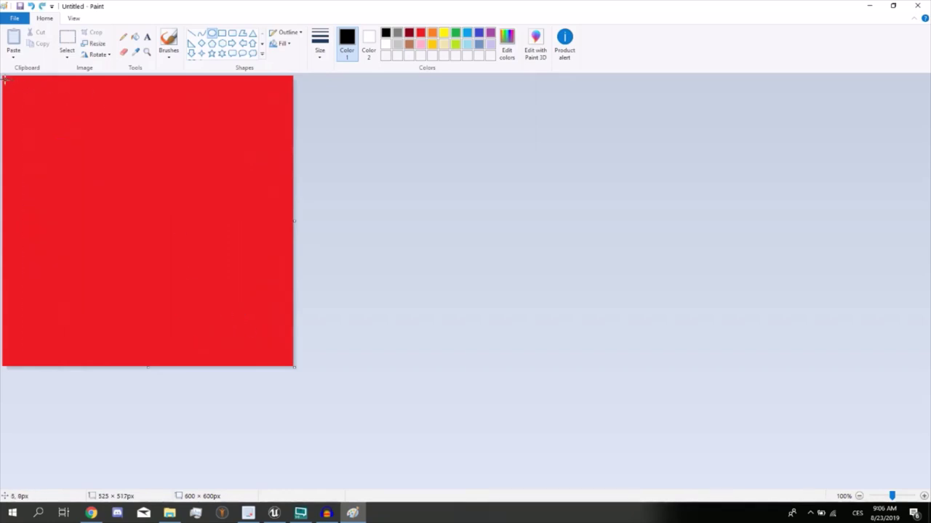
left_click_drag(4, 77, 284, 358)
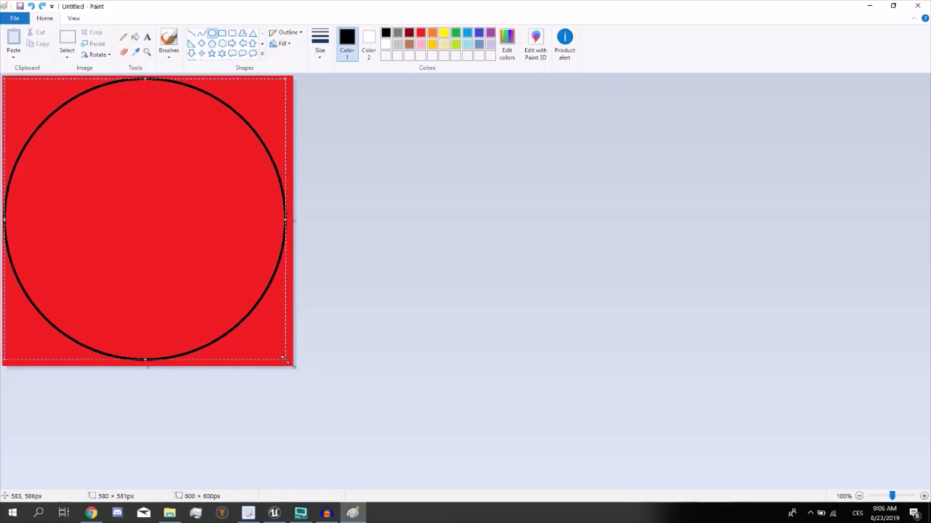
left_click_drag(286, 216, 292, 219)
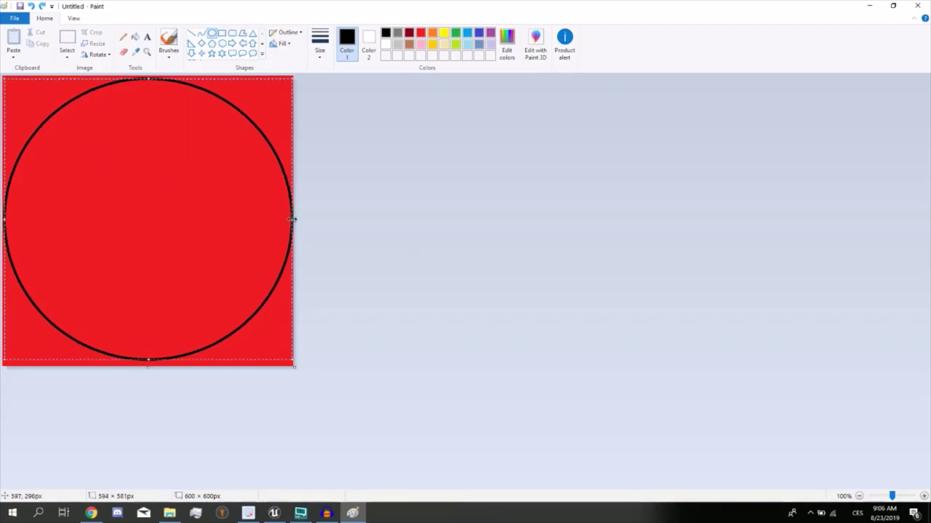
left_click(354, 222)
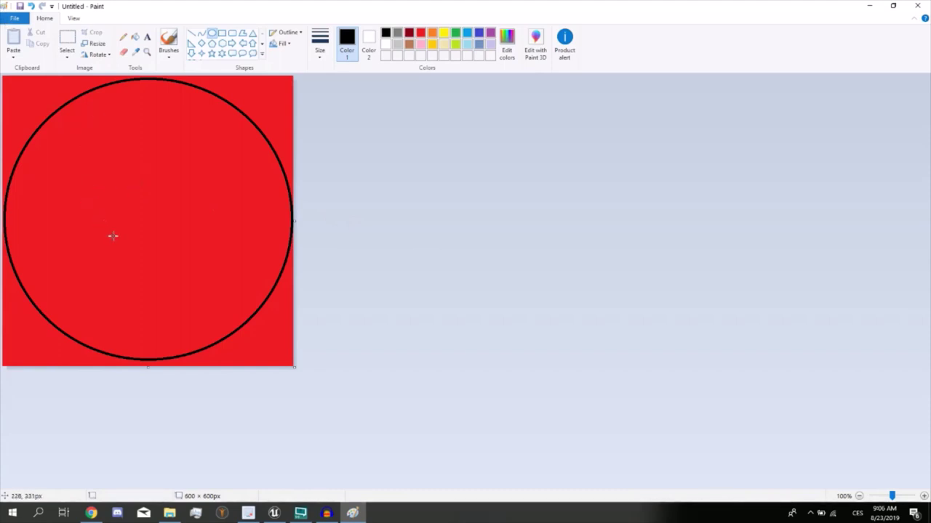
Draw a small black circle at the centre of the canvas
mouse_move(56, 130)
left_mouse_down()
mouse_move(240, 309)
mouse_move(238, 297)
left_mouse_up()
key("Escape")
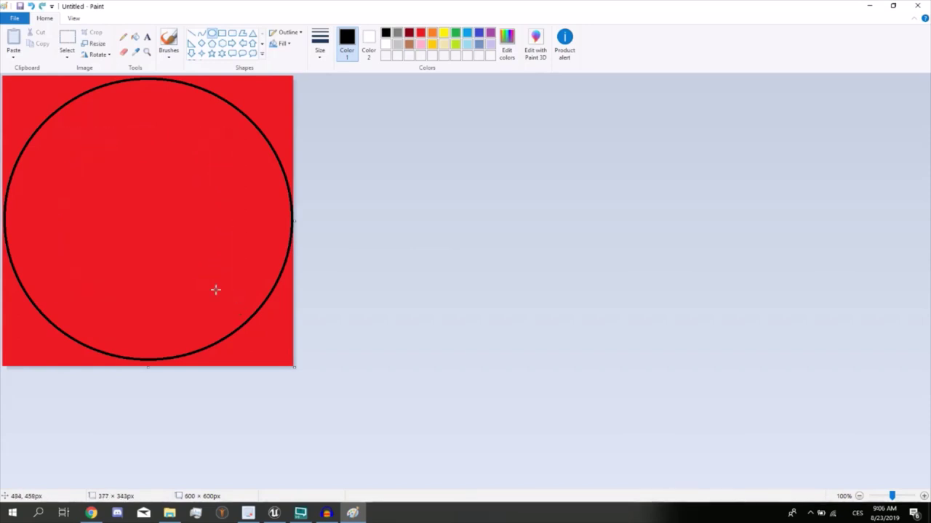
mouse_move(122, 201)
left_mouse_down()
mouse_move(176, 248)
mouse_move(132, 205)
mouse_move(151, 190)
left_mouse_up()
key("Delete")
left_click(175, 265)
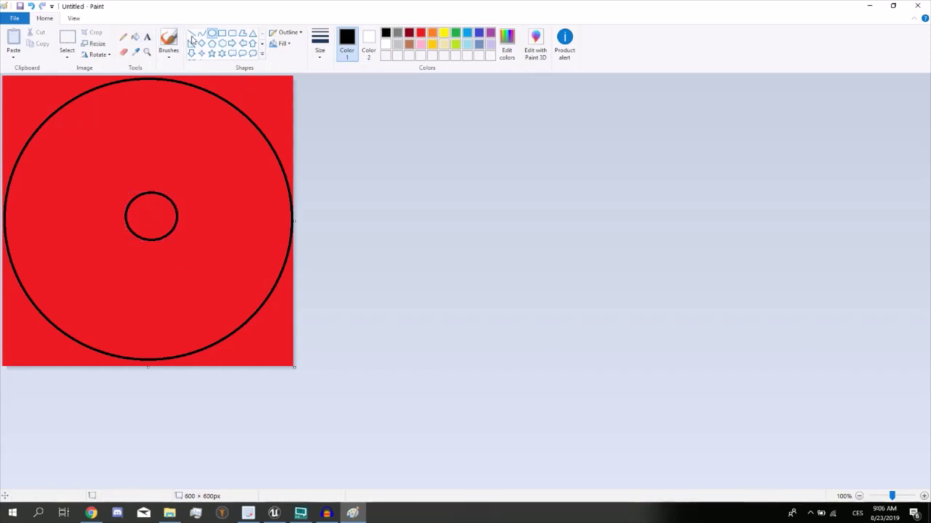
left_click(123, 37)
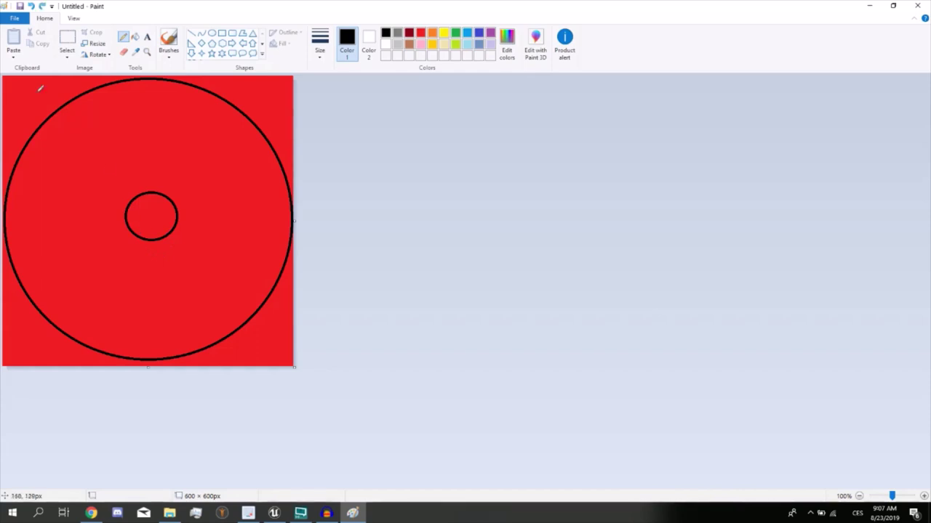
left_click(16, 20)
Save as Portal1 in D:\GameFiles\_OTHER ASSETS, then undo the circles back to plain red
left_click(33, 105)
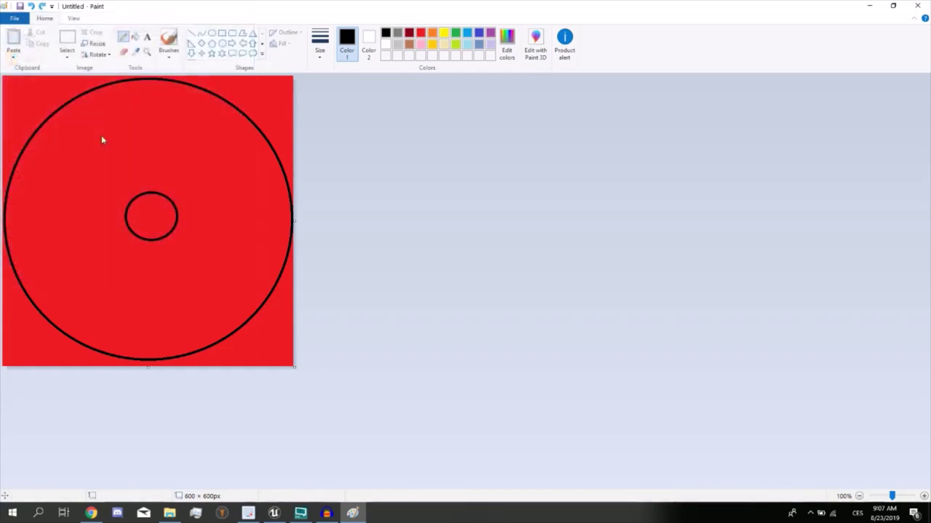
scroll(466, 218, "down", 1)
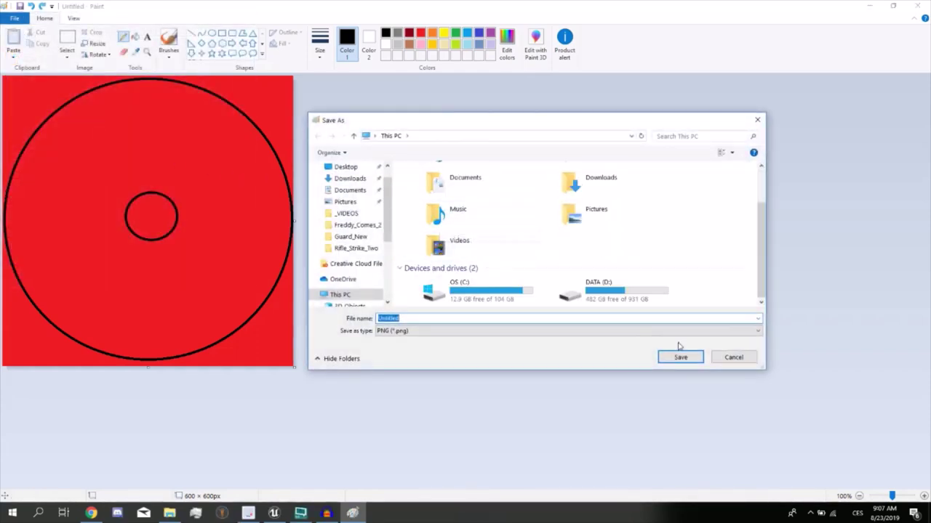
left_click(584, 296)
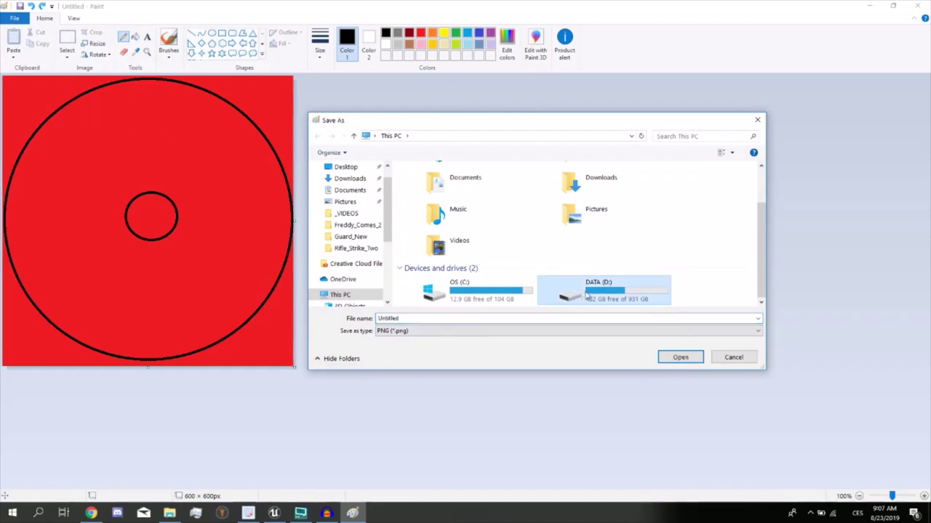
double_click(586, 294)
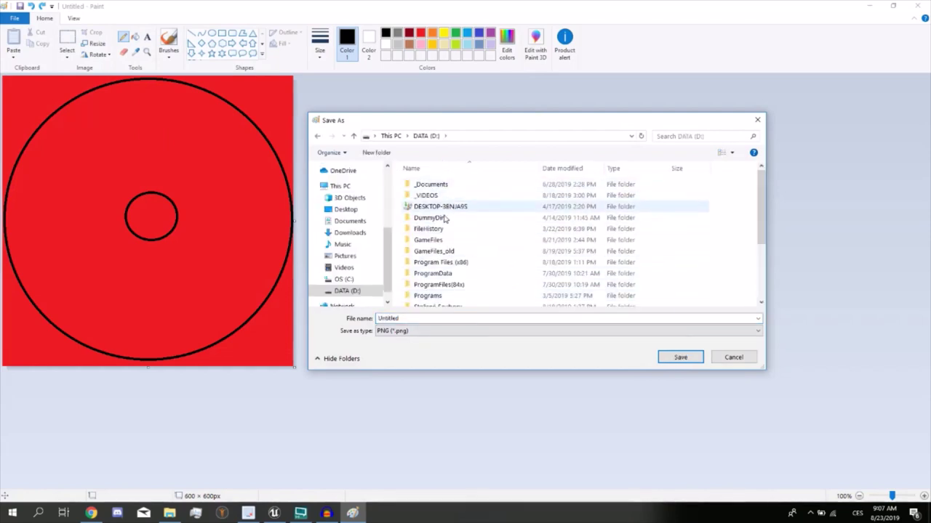
left_click(438, 241)
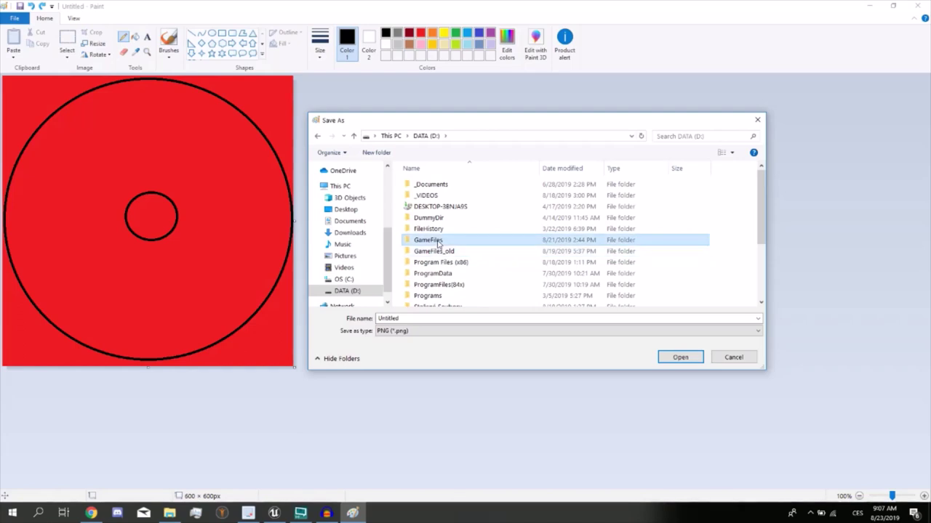
double_click(438, 241)
double_click(425, 186)
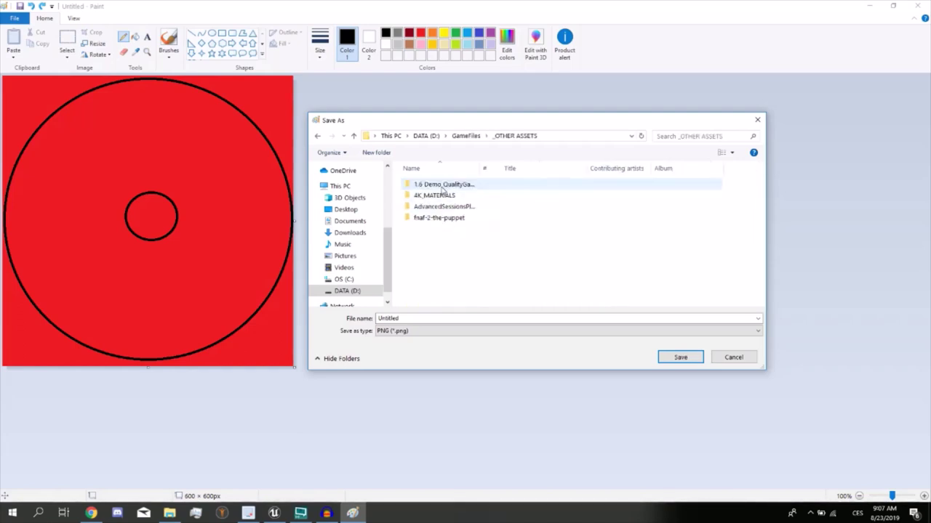
left_click(446, 318)
type("Portal1")
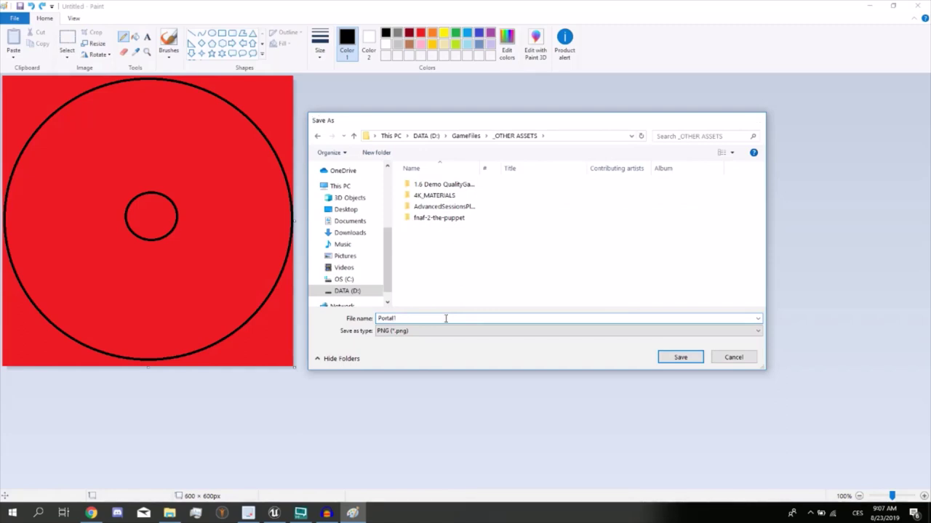
key("Return")
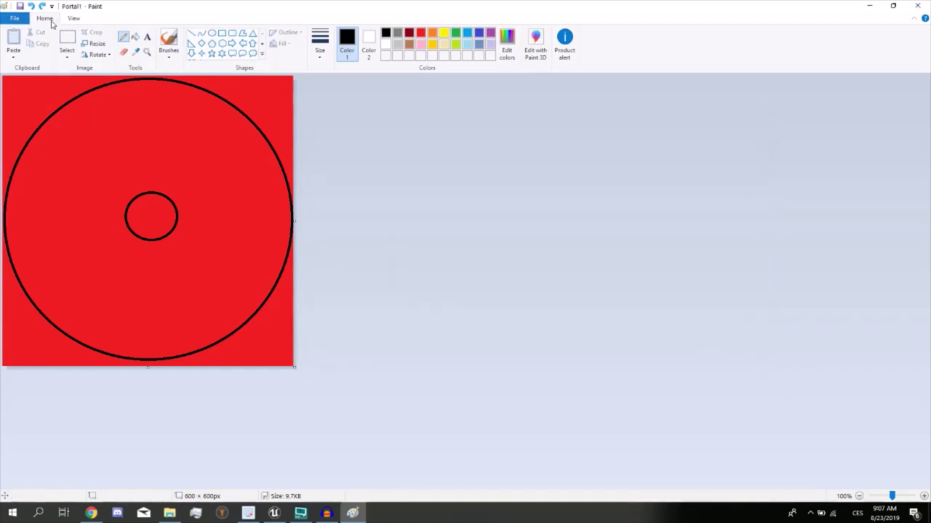
key("ctrl+z")
key("ctrl+z")
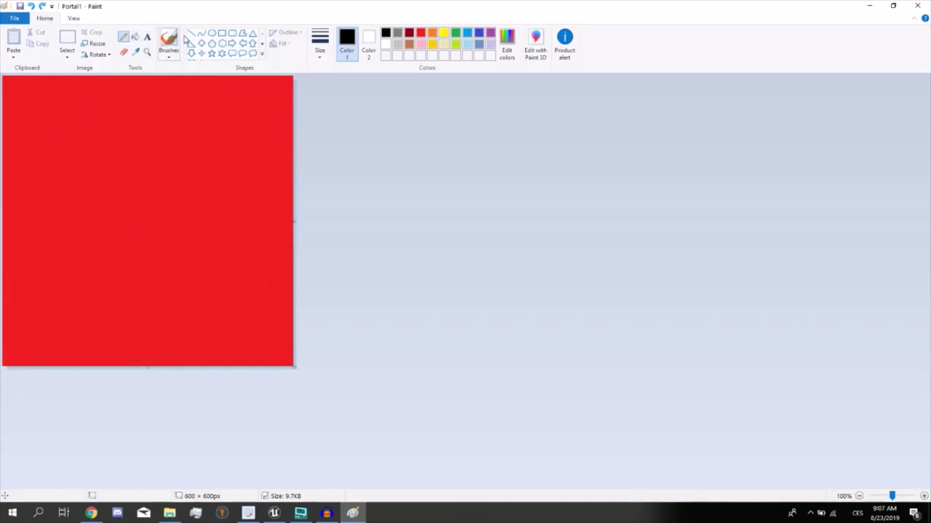
Draw a large circle with a tiny circle at its centre using the Oval tool
left_click(211, 35)
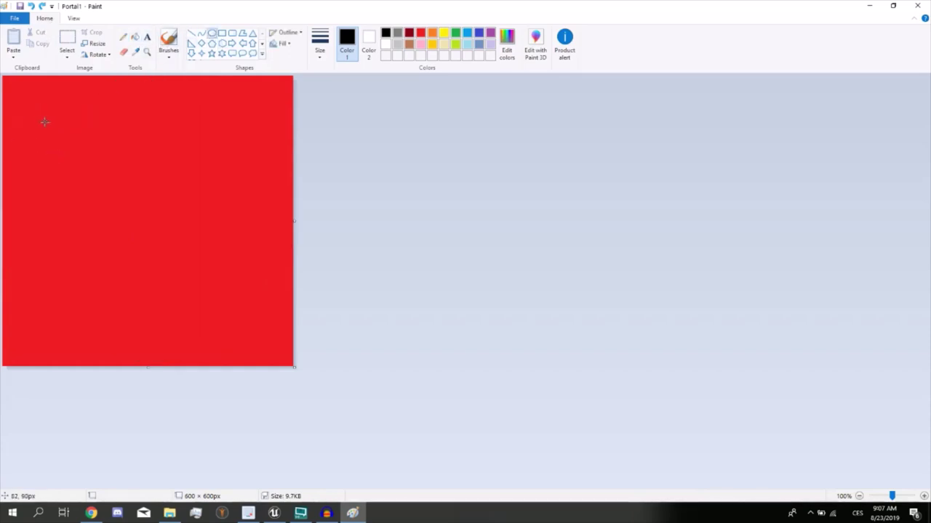
left_click_drag(38, 123, 242, 322)
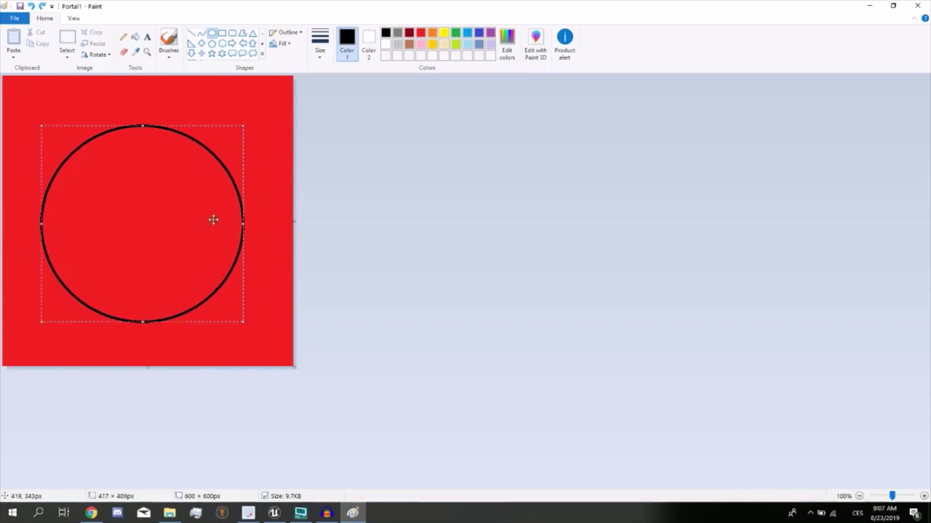
left_click(282, 190)
left_click_drag(132, 212, 149, 235)
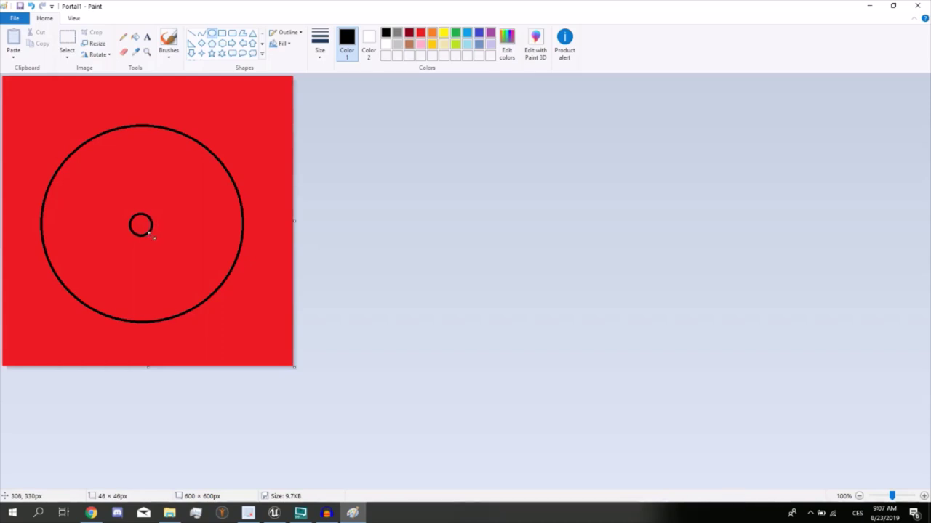
left_click_drag(149, 236, 153, 237)
left_click(221, 234)
key("ctrl+z")
Save the image as Portal2 and undo back to a plain red canvas
left_click(14, 17)
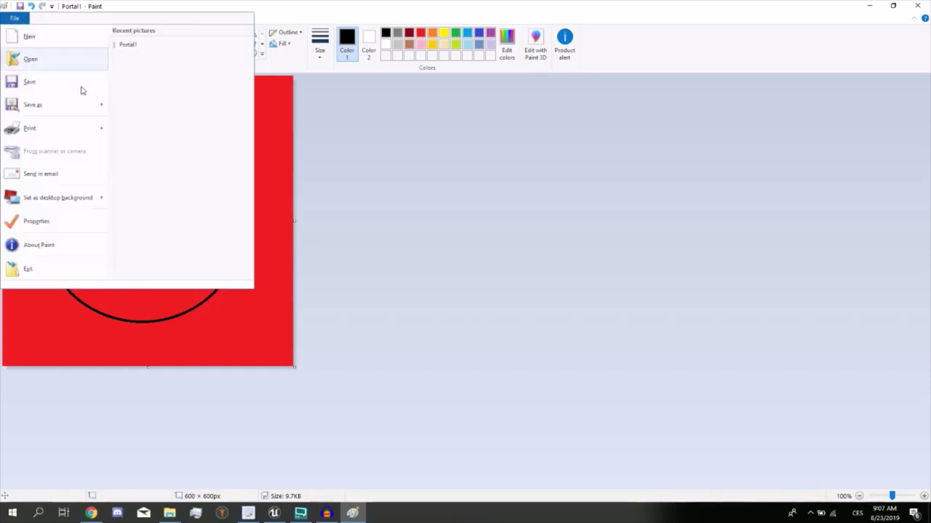
left_click(73, 108)
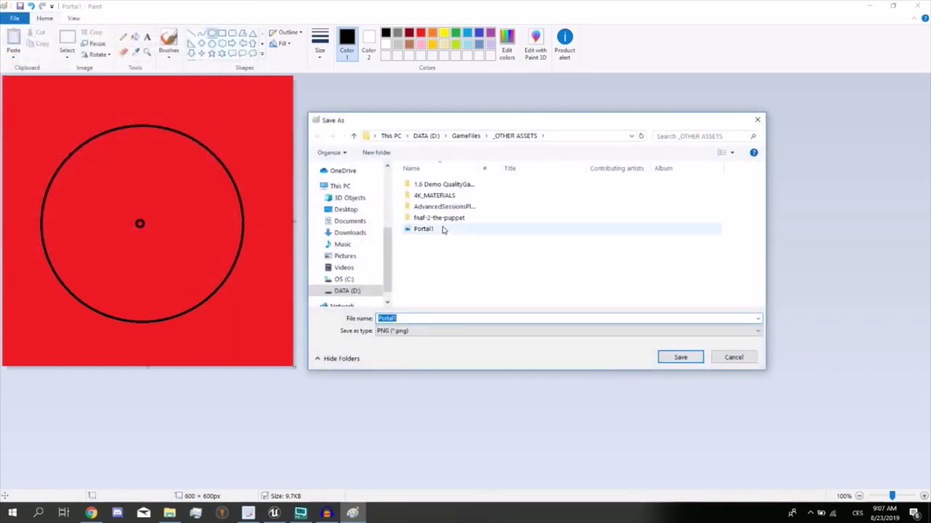
left_click(442, 228)
double_click(430, 322)
type("Portal2")
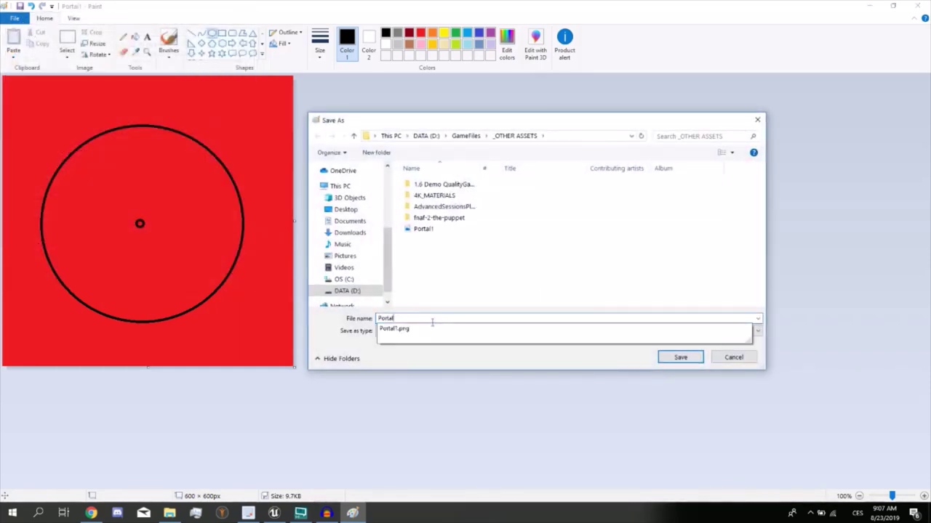
key("Return")
key("ctrl+z")
key("ctrl+z")
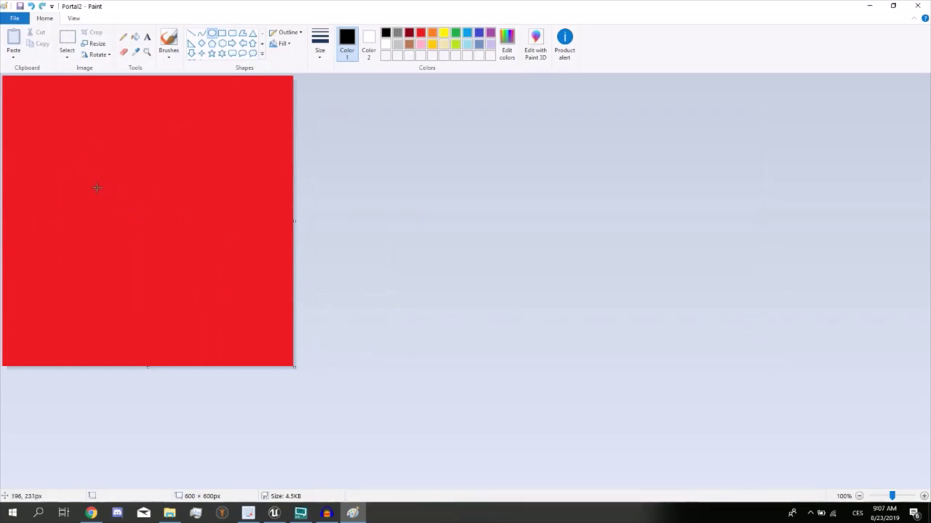
Draw a medium inner circle and an oversized outer circle running past the canvas edges
left_click_drag(97, 188, 189, 269)
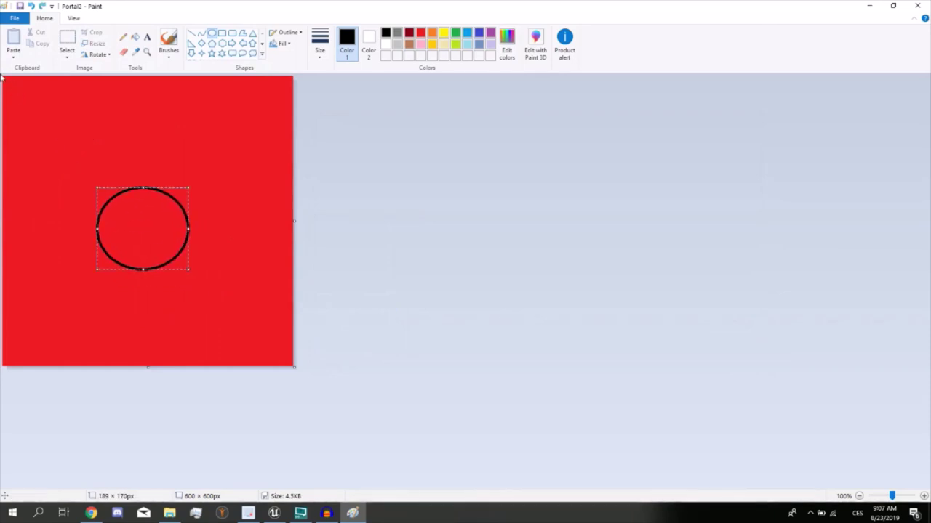
mouse_move(3, 76)
left_mouse_down()
mouse_move(292, 371)
mouse_move(289, 363)
left_mouse_up()
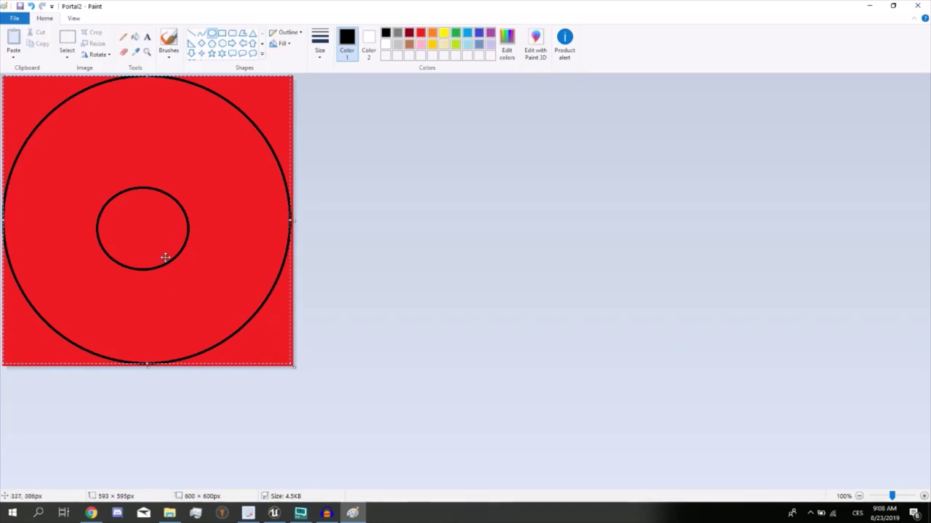
key("ctrl+z")
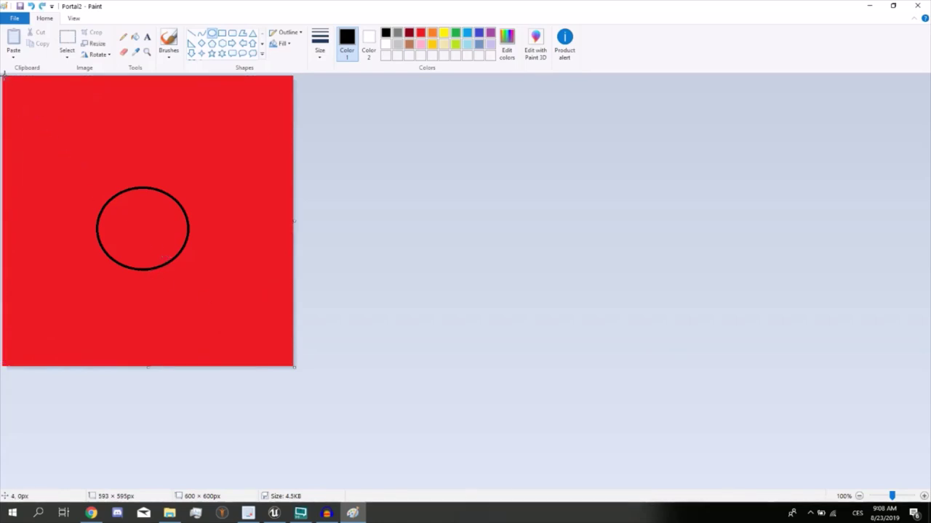
mouse_move(3, 75)
left_mouse_down()
mouse_move(319, 413)
mouse_move(339, 419)
left_mouse_up()
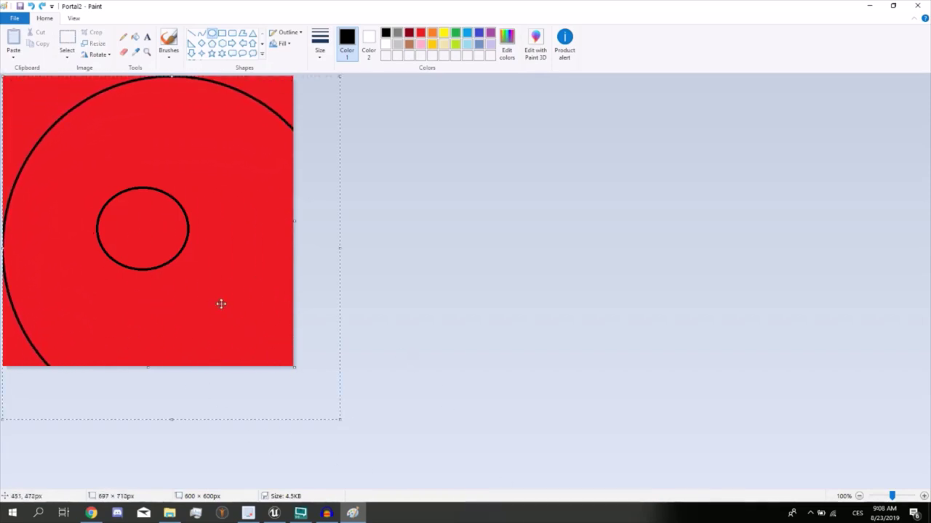
left_click_drag(221, 305, 199, 272)
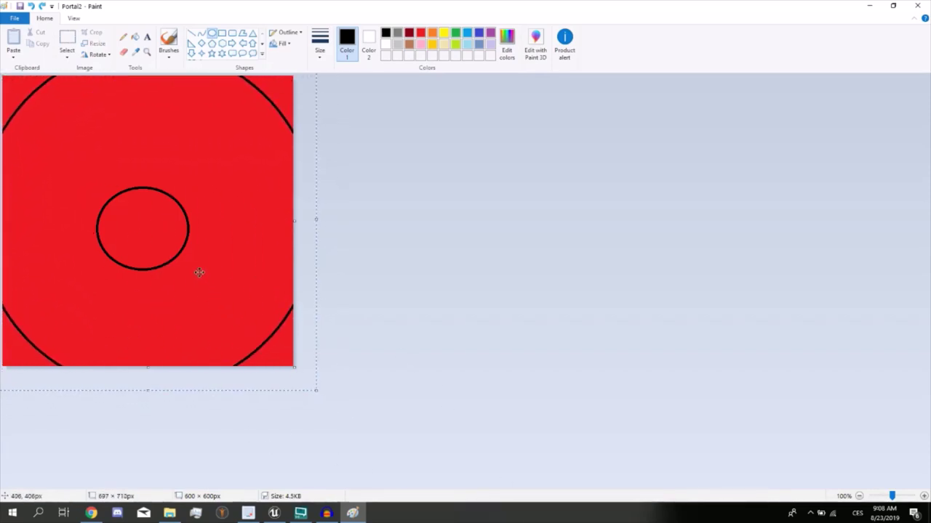
left_click(409, 314)
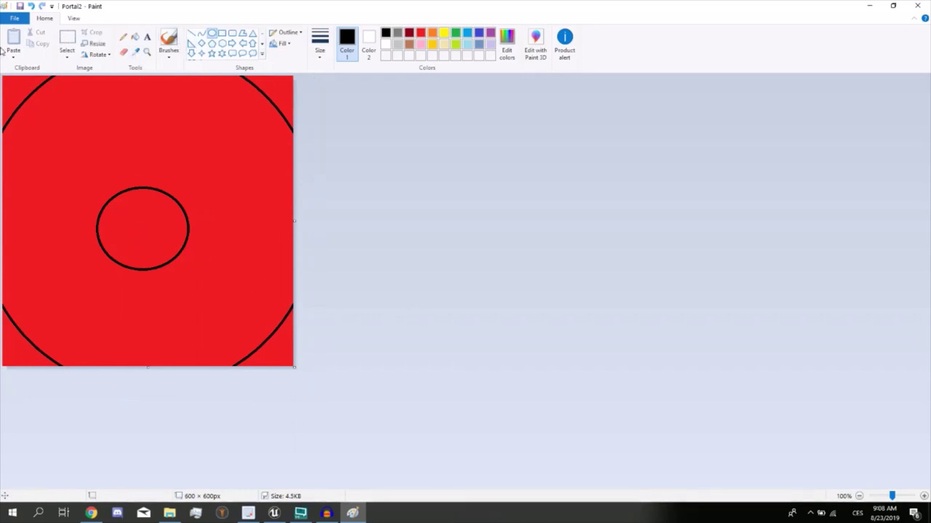
Save the drawing as Portal3
left_click(14, 18)
left_click(33, 110)
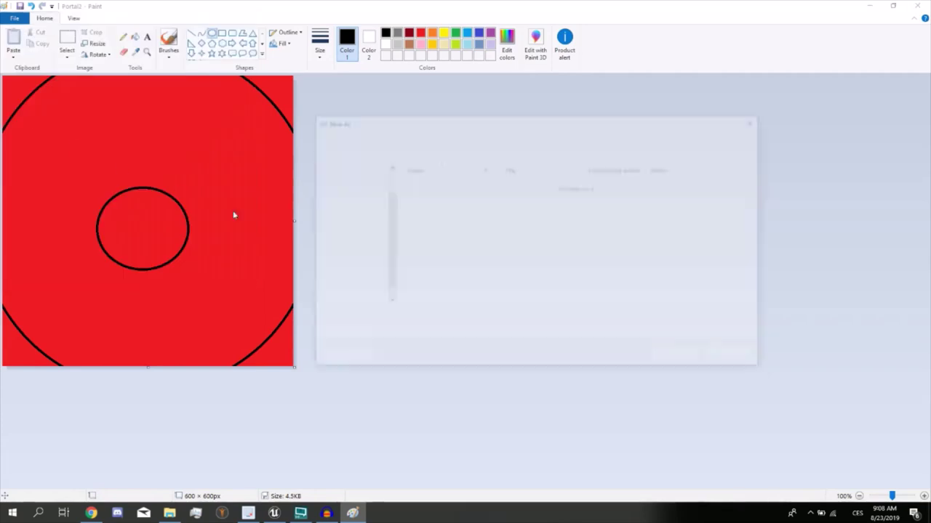
left_click(423, 240)
left_click(407, 320)
left_click(411, 320)
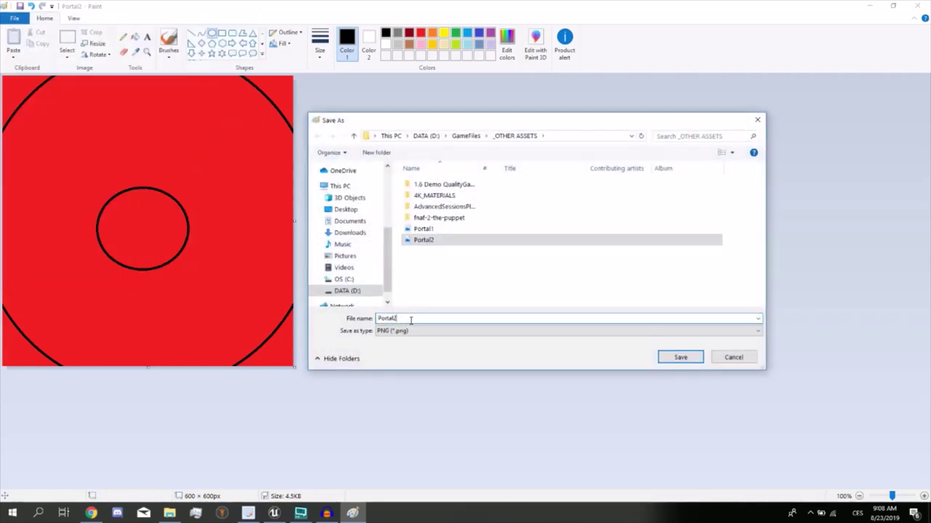
key("BackSpace")
type("3")
key("Return")
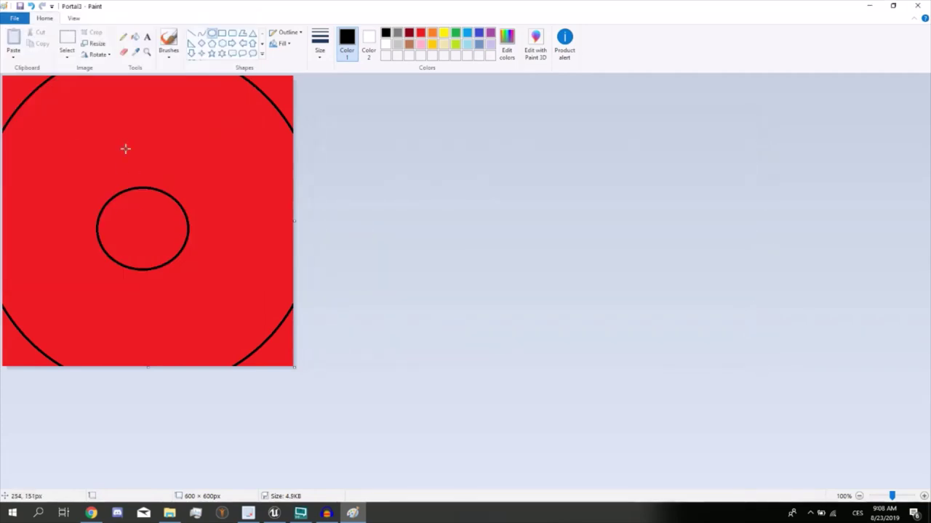
Clear the canvas to red and draw an oversized circle extending past the edges
key("ctrl+z")
key("ctrl+z")
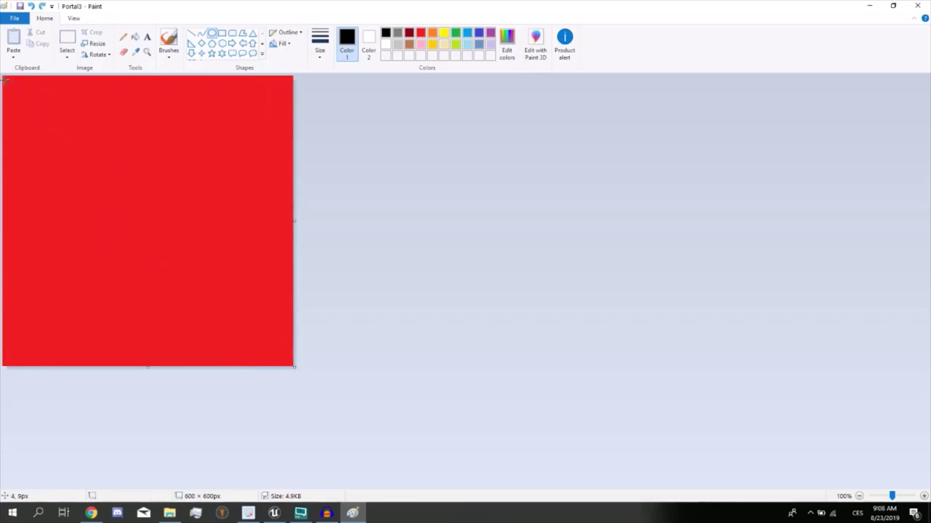
left_click_drag(5, 81, 290, 362)
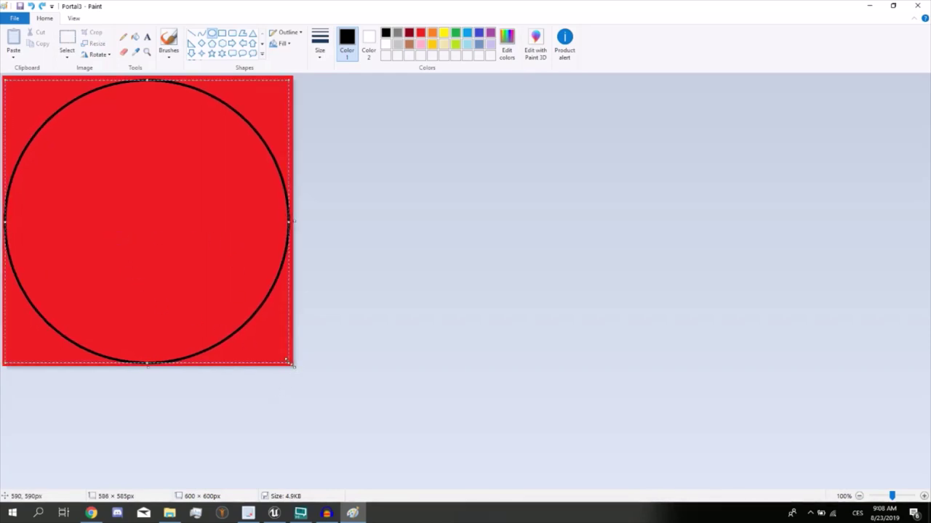
left_click_drag(290, 362, 376, 451)
left_click_drag(223, 312, 173, 266)
left_click(477, 296)
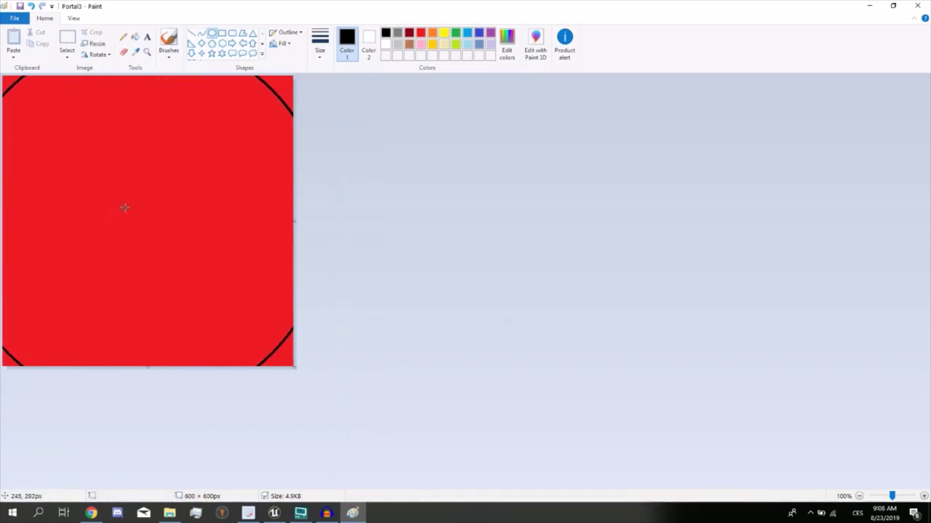
Add a small circle near the canvas centre
left_click_drag(80, 166, 223, 311)
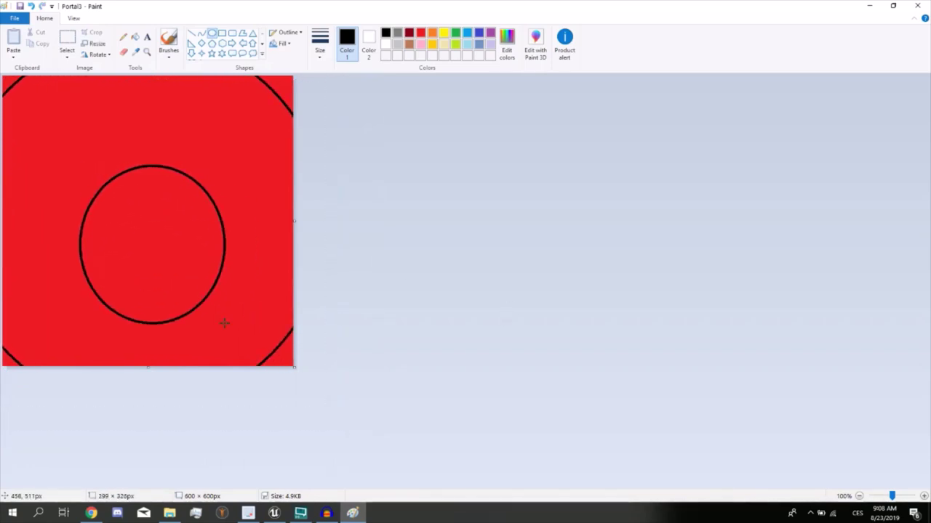
left_click_drag(80, 166, 139, 254)
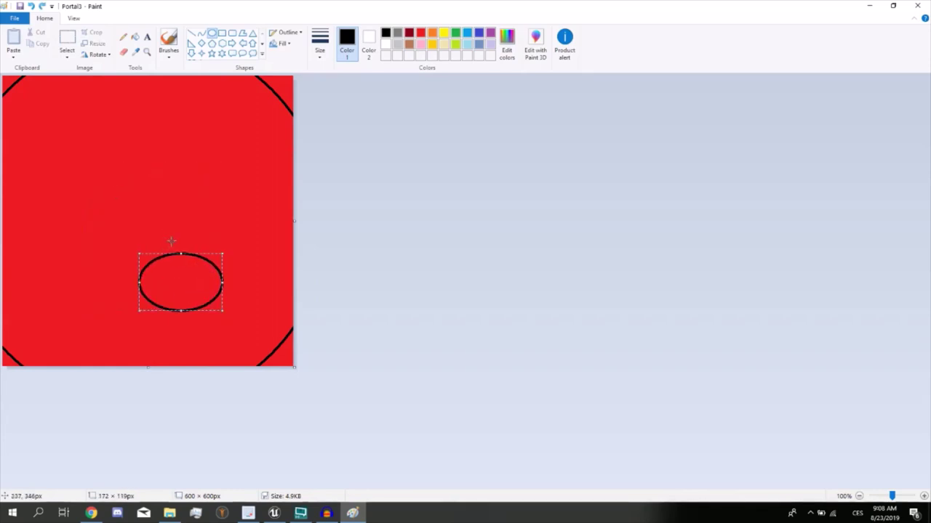
key("ctrl+z")
mouse_move(107, 180)
left_mouse_down()
mouse_move(183, 255)
mouse_move(151, 219)
left_mouse_up()
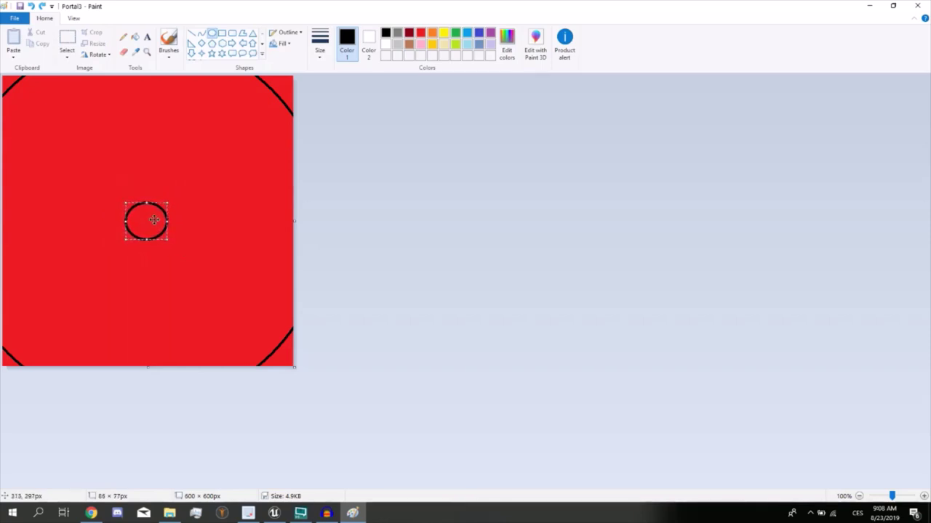
left_click(204, 229)
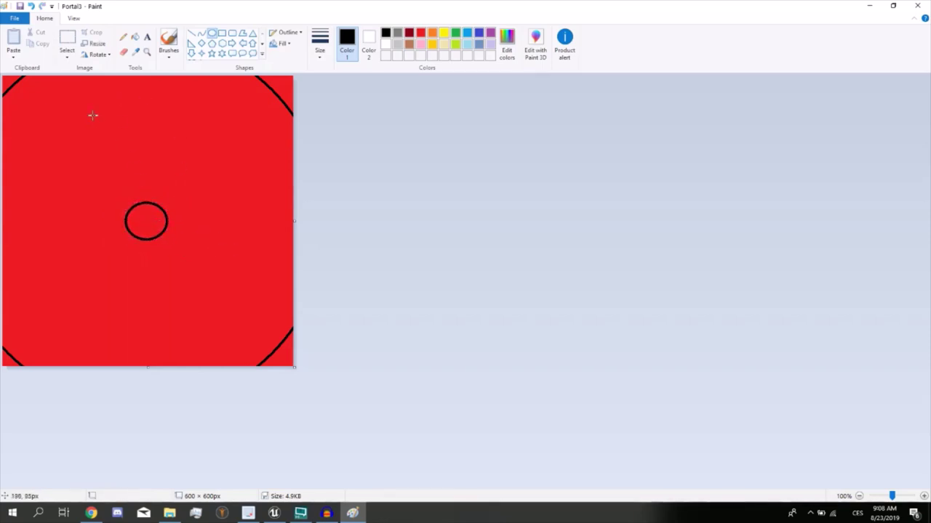
Rename the Portal3 file to Portal4 in Save As, then start a new blank image
left_click(14, 18)
left_click(51, 102)
left_click(455, 251)
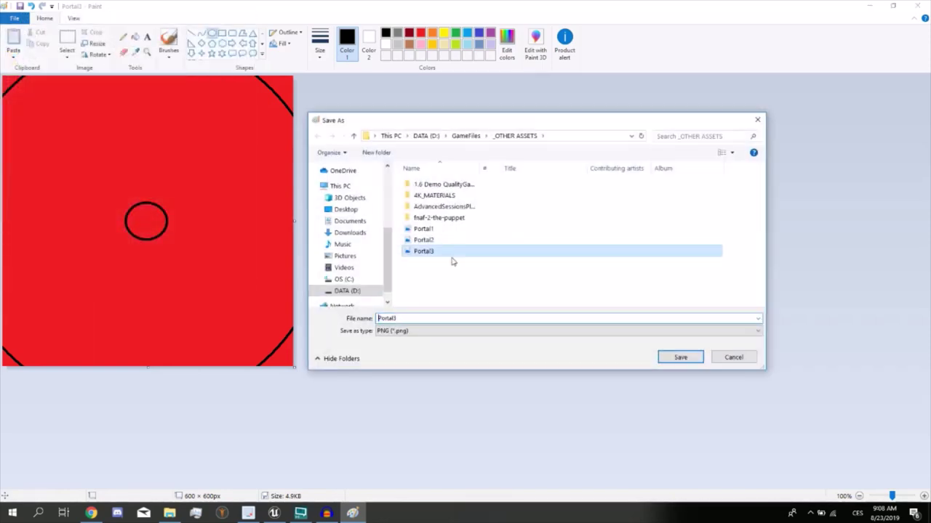
left_click(421, 318)
left_click(442, 318)
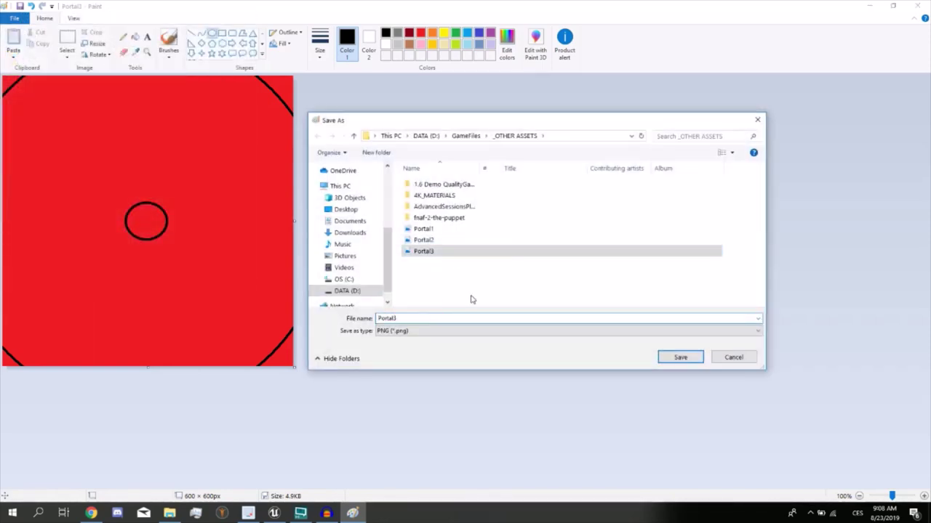
left_click(437, 252)
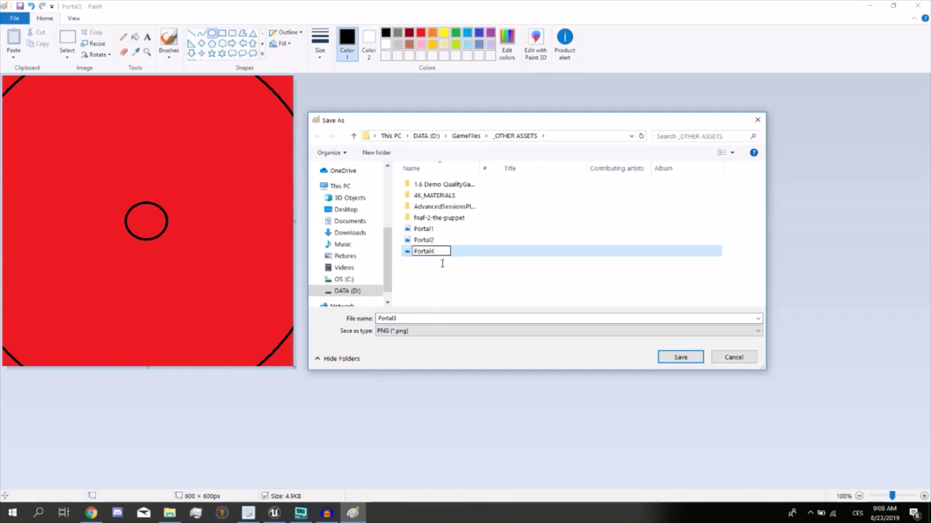
left_click(403, 317)
left_click(680, 357)
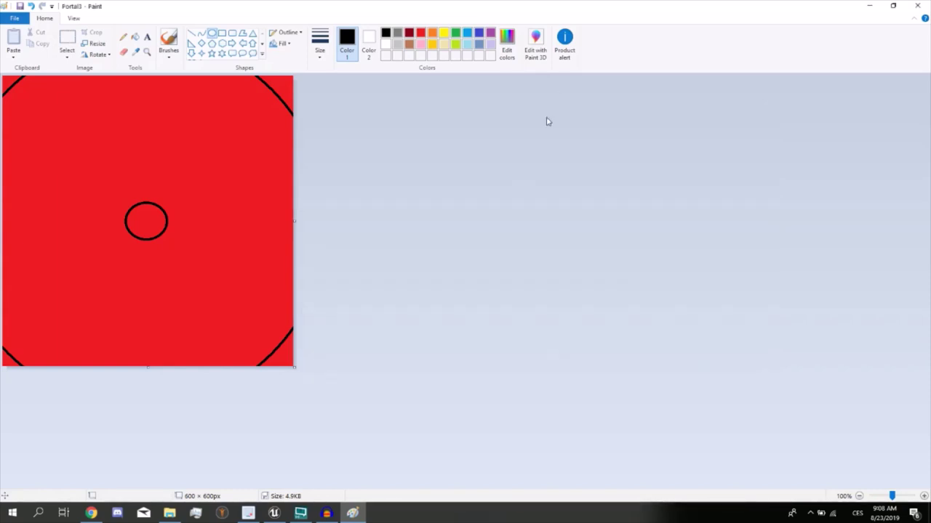
key("ctrl+n")
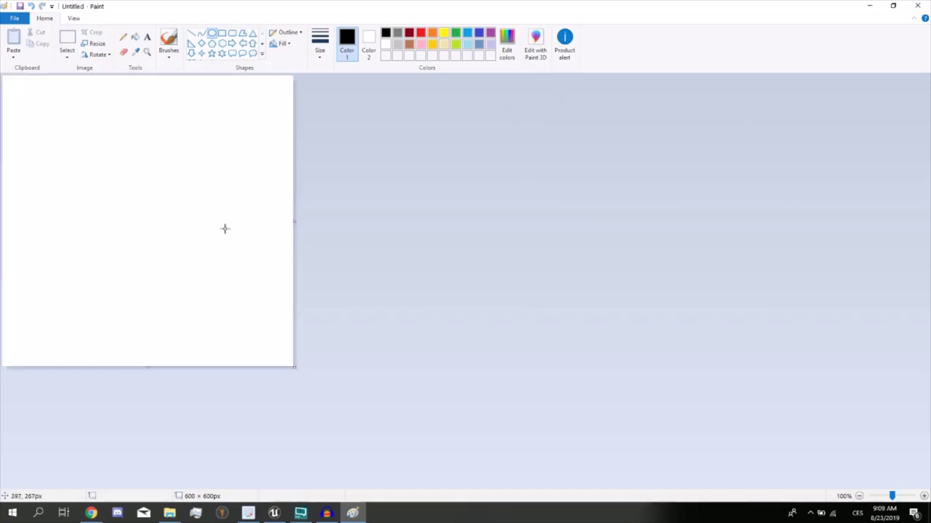
Browse to D:\GameFiles\_OTHER ASSETS in File Explorer and drag the Portal images onto Paint
left_click(891, 5)
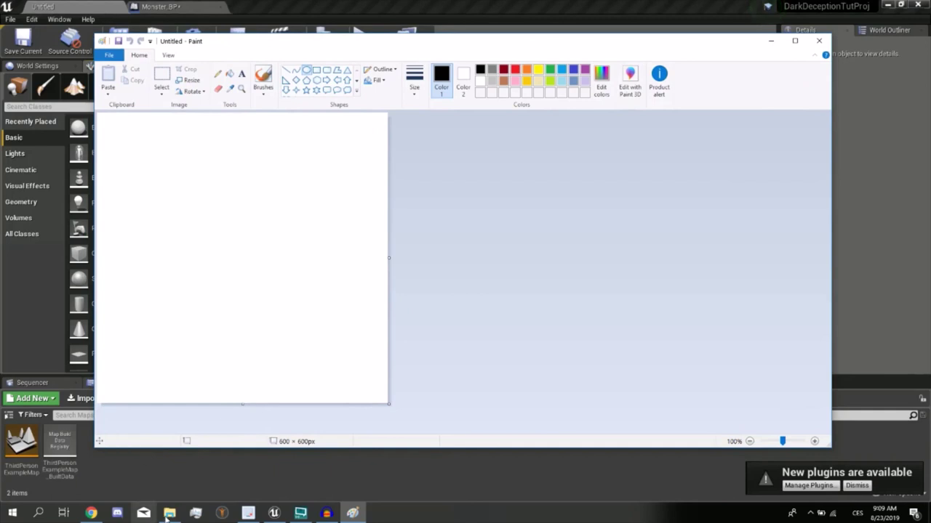
left_click(167, 517)
mouse_move(473, 373)
left_mouse_down()
mouse_move(473, 354)
mouse_move(591, 156)
left_mouse_up()
left_click(477, 233)
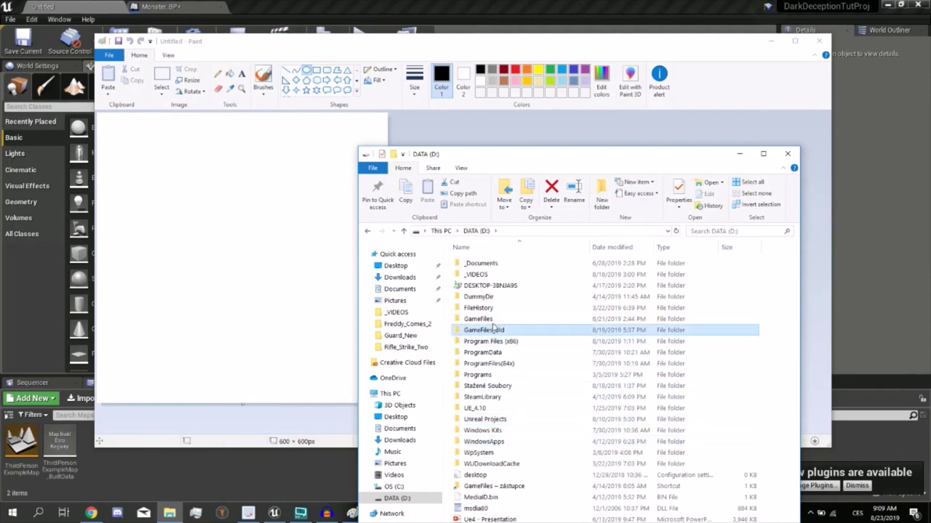
double_click(479, 319)
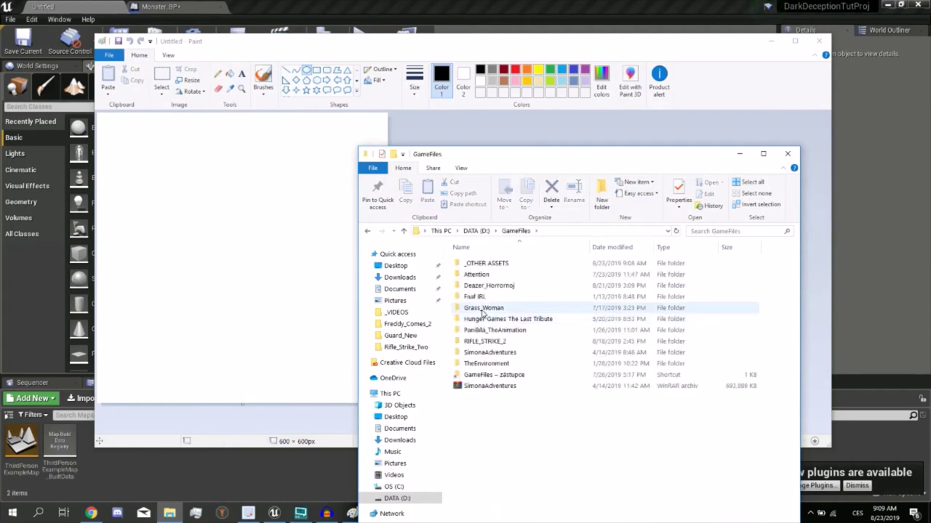
double_click(498, 266)
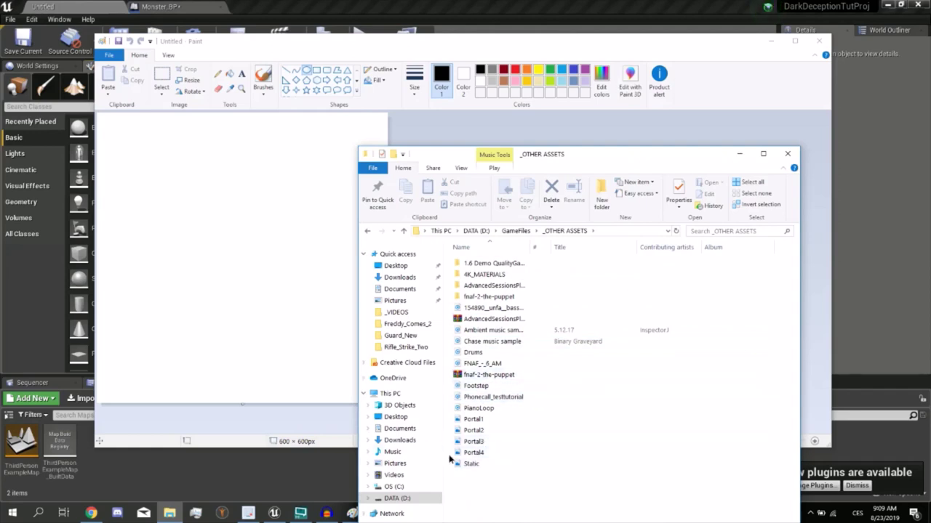
mouse_move(450, 460)
left_mouse_down()
mouse_move(452, 416)
mouse_move(203, 239)
left_mouse_up()
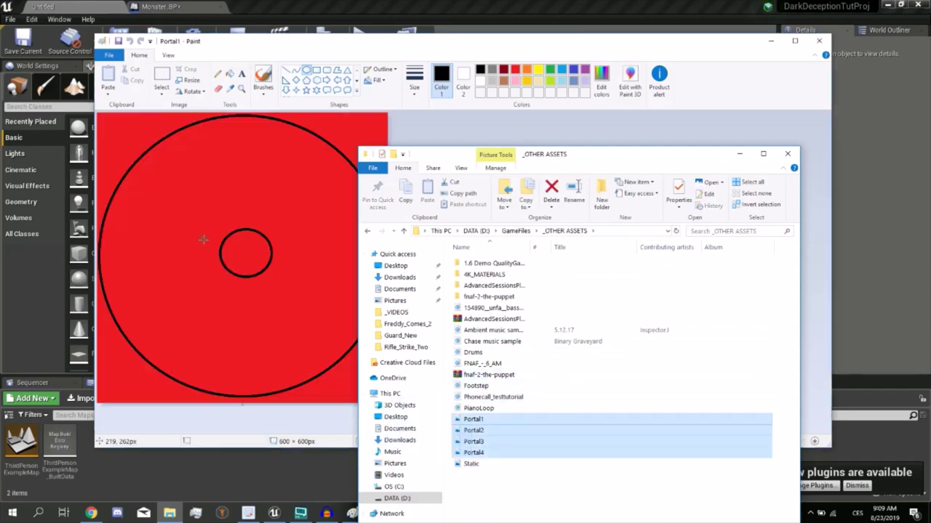
Maximize Paint and resize Portal1's canvas to 1200 × 1200 pixels
left_click(794, 41)
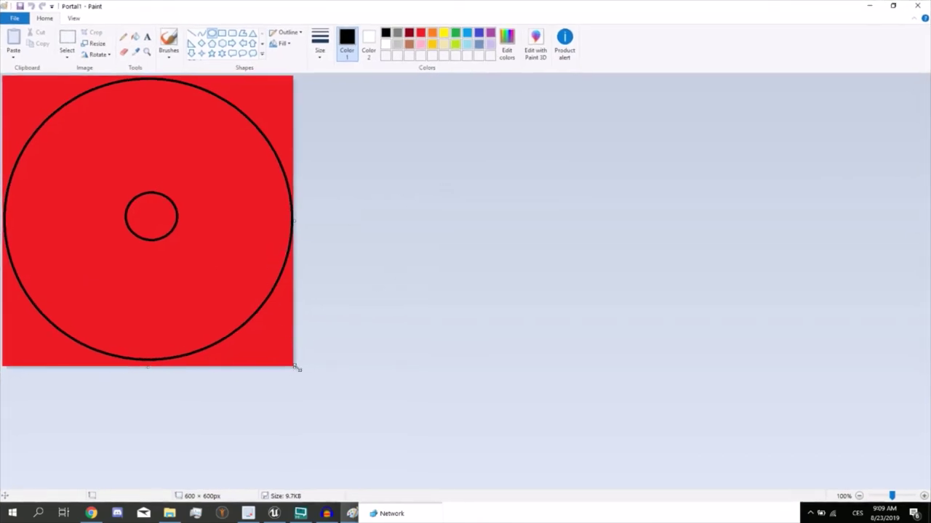
left_click(15, 18)
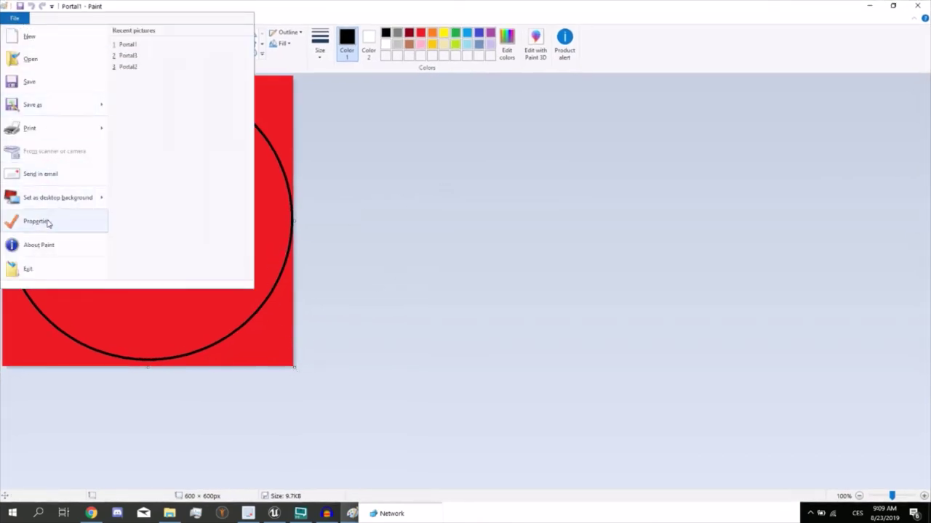
left_click(43, 221)
type("1200")
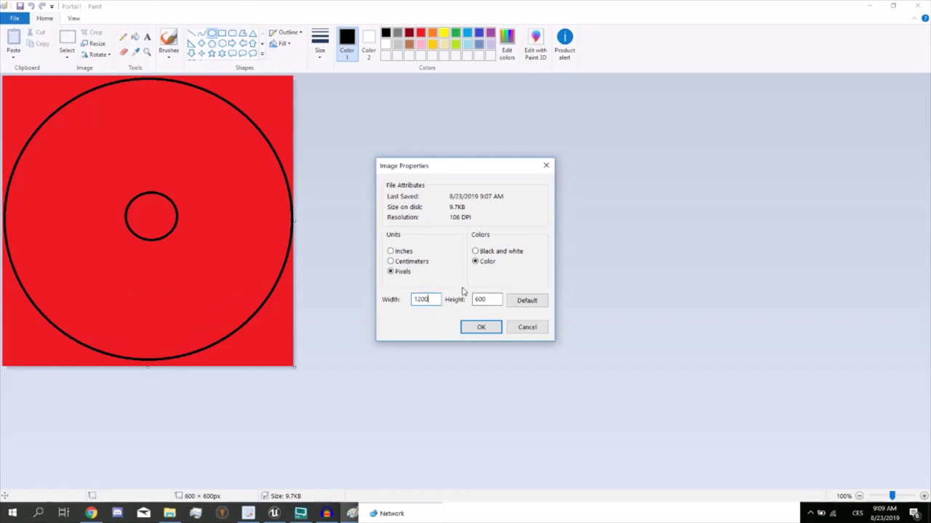
key("Tab")
key("Return")
scroll(704, 214, "down", 2)
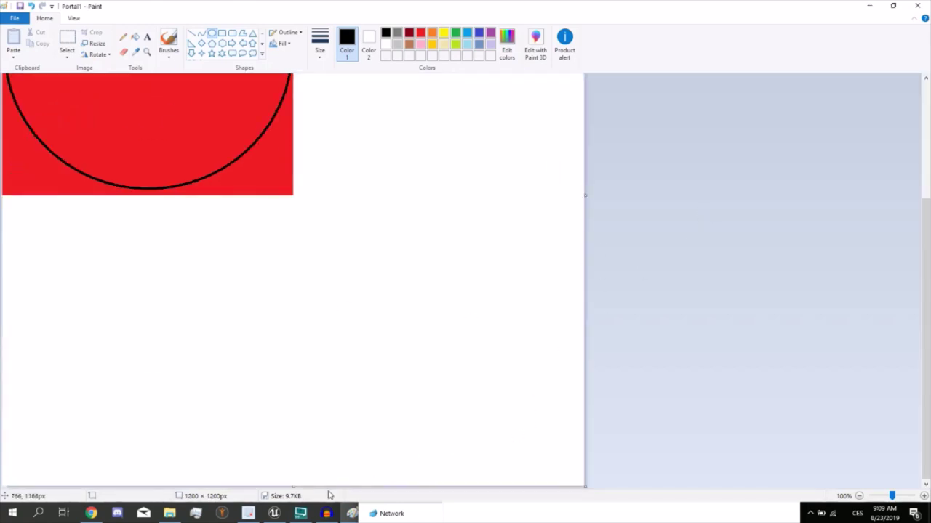
Reposition the File Explorer window and drag Portal2 onto the Paint canvas
left_click(602, 508)
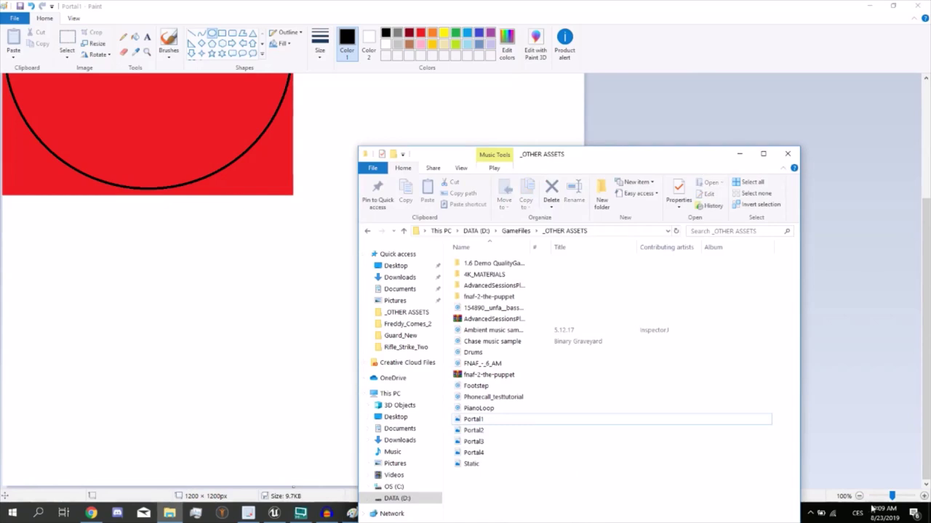
double_click(620, 155)
left_click(892, 5)
left_click_drag(582, 160, 719, 148)
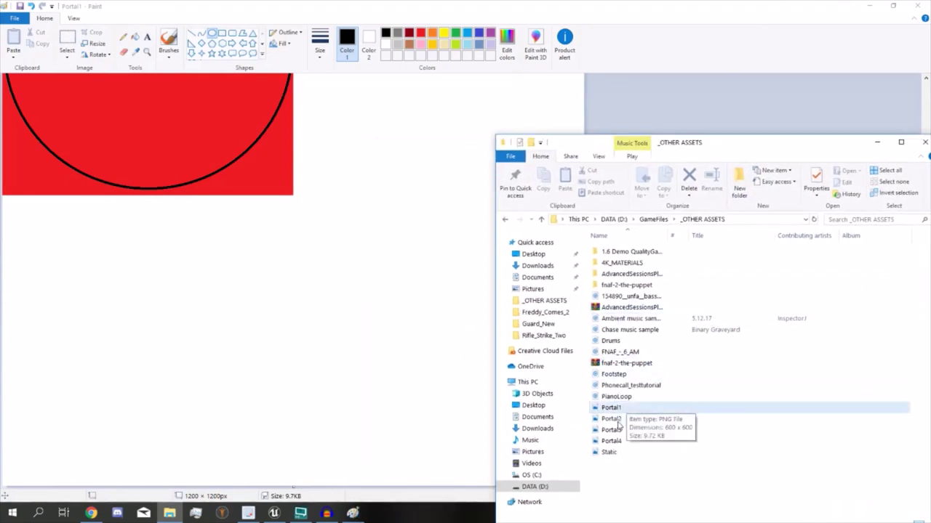
left_click_drag(611, 419, 390, 254)
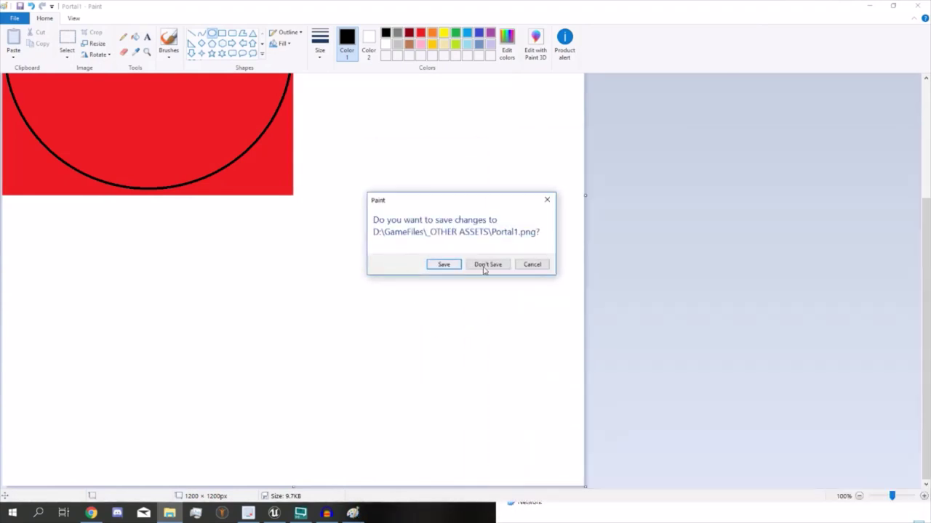
Dismiss the save prompt and copy the Portal2 image from the Photos viewer
left_click(530, 265)
left_click(525, 514)
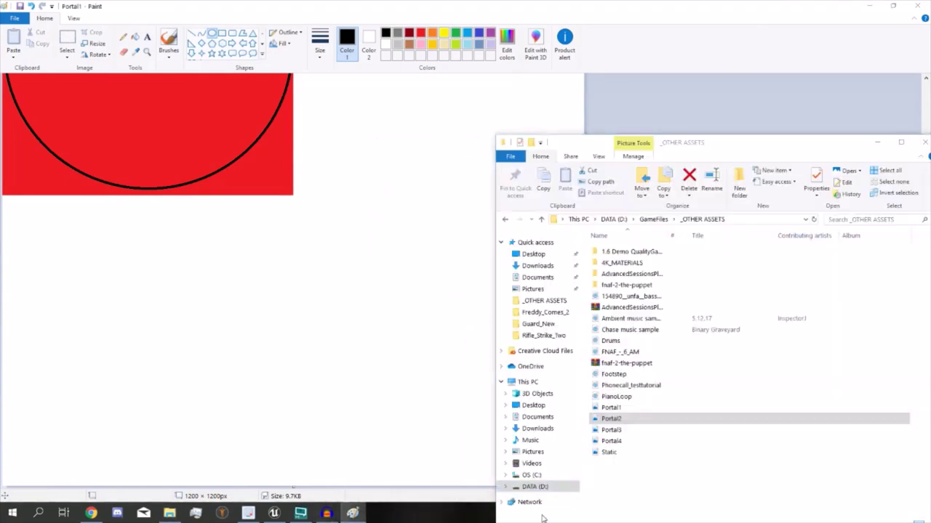
double_click(611, 420)
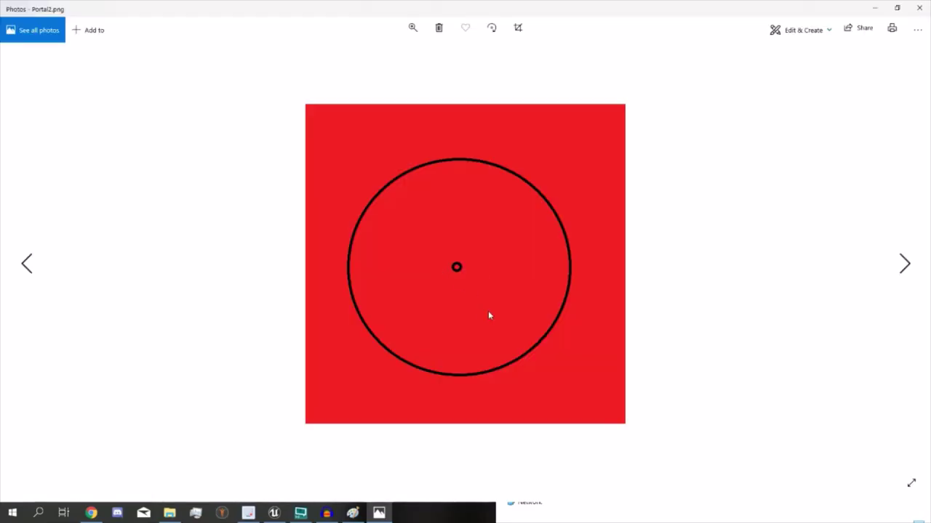
right_click(487, 311)
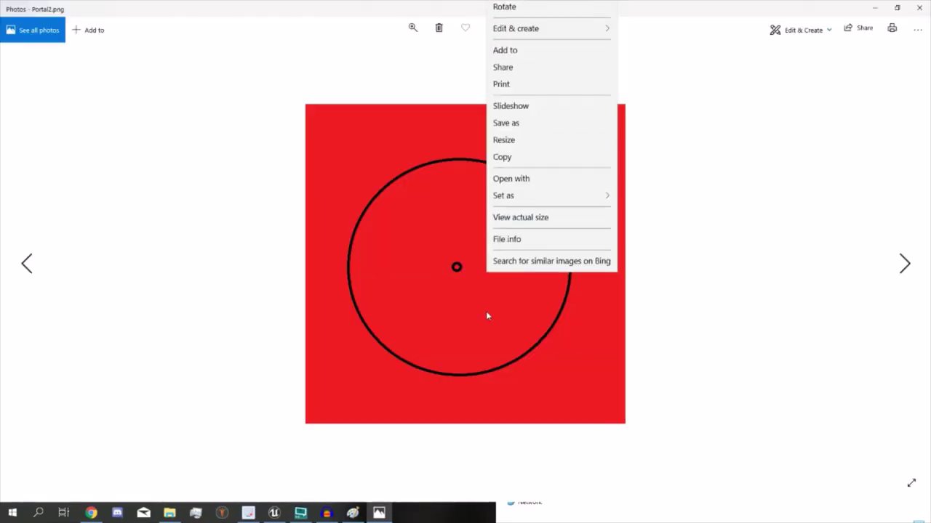
left_click(517, 195)
left_click(919, 7)
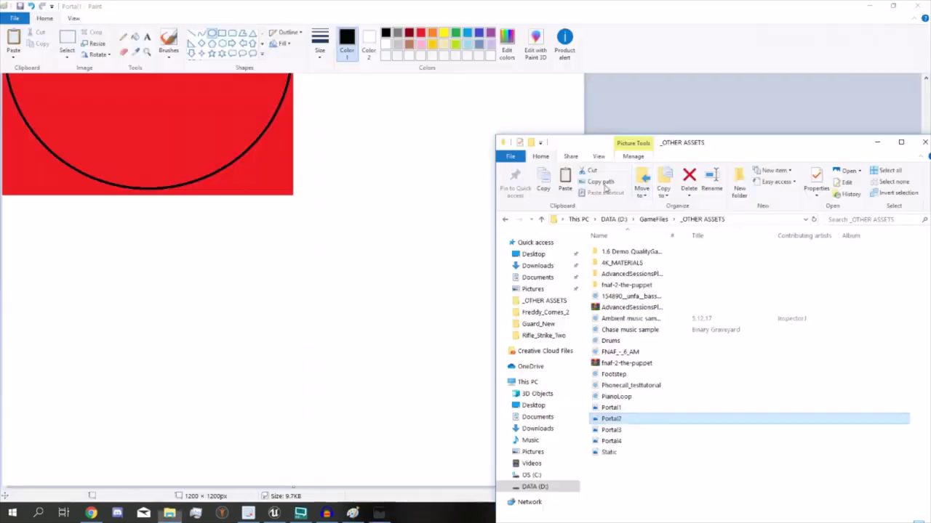
left_click(330, 185)
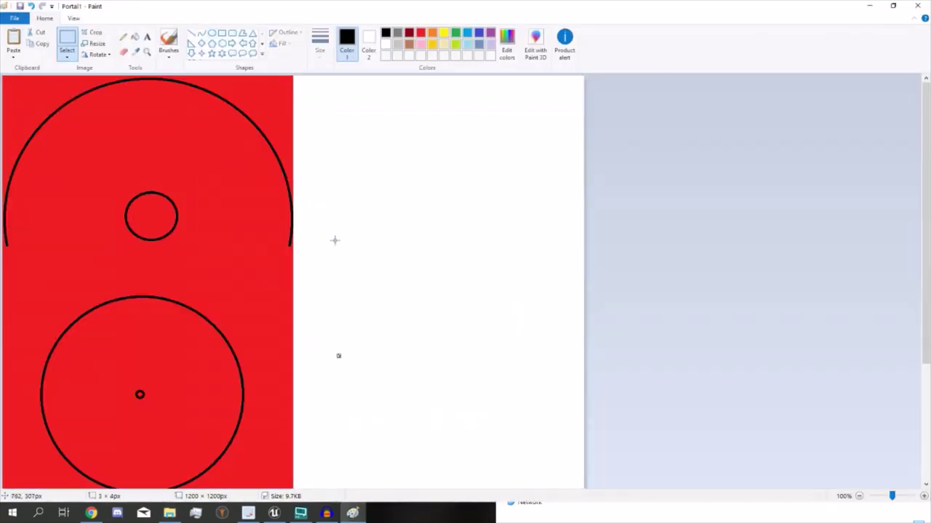
Undo the misplaced Portal2 paste and clear the stray canvas selections
left_click_drag(181, 349, 374, 283)
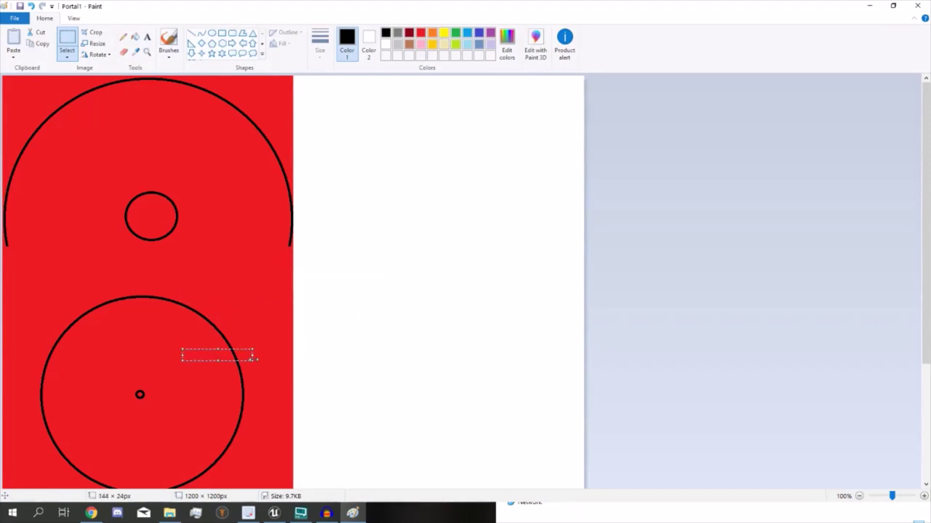
key("ctrl+z")
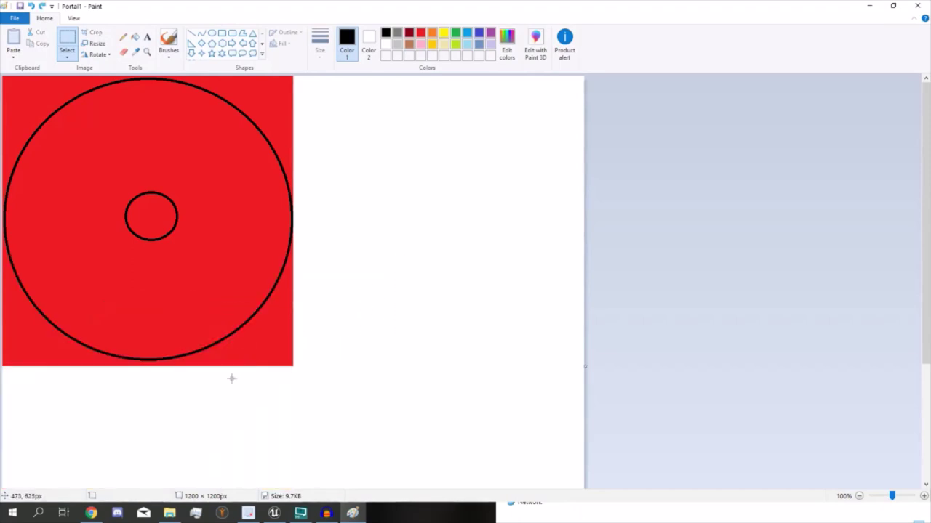
scroll(236, 367, "down", 2)
scroll(291, 349, "up", 2)
left_click_drag(368, 118, 329, 100)
left_click_drag(465, 133, 411, 124)
scroll(421, 200, "down", 1)
scroll(409, 191, "up", 1)
left_click(399, 174)
scroll(365, 305, "down", 2)
scroll(371, 436, "up", 2)
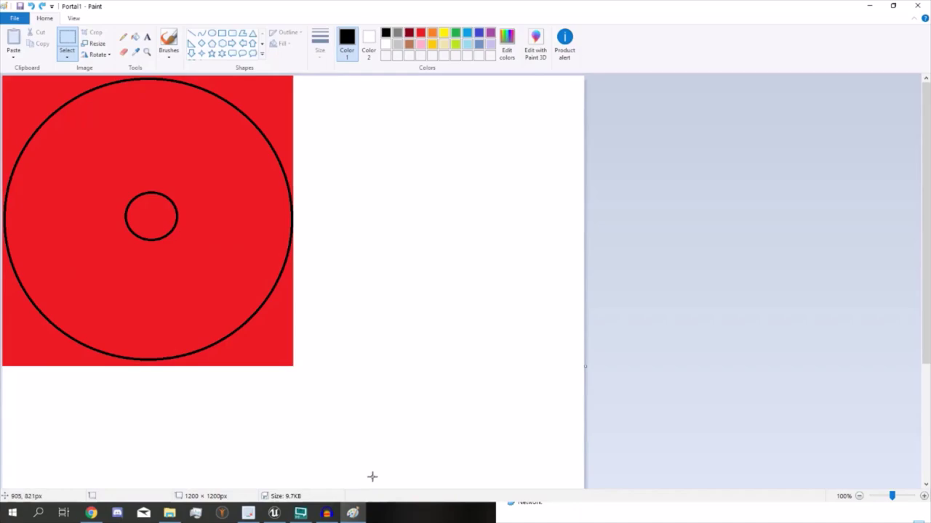
Copy Portal2 again and paste it into the top-right quarter beside Portal1
left_click(517, 515)
double_click(623, 417)
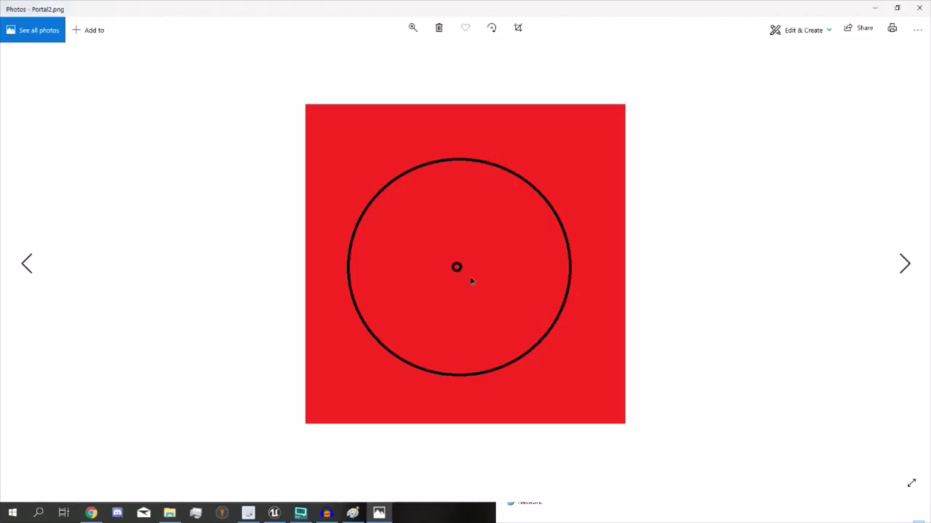
right_click(471, 281)
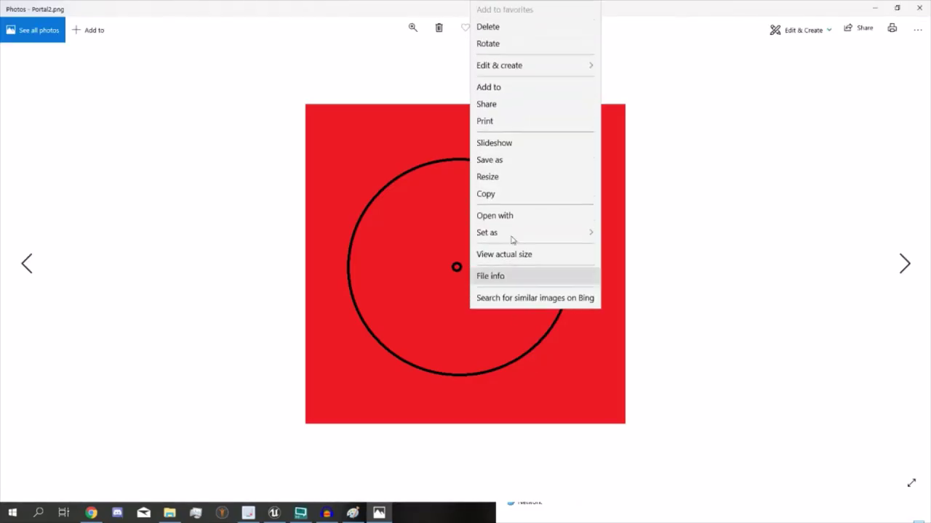
left_click(499, 197)
key("alt+F4")
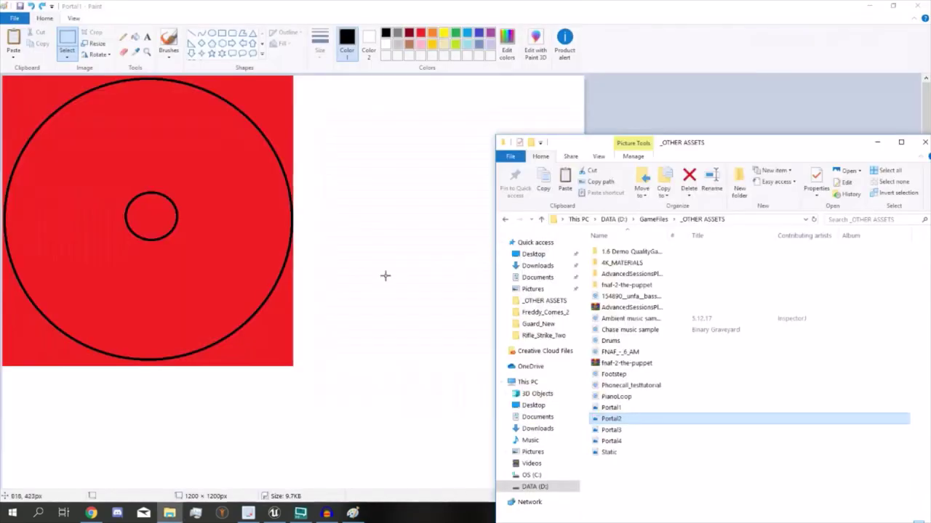
right_click(344, 144)
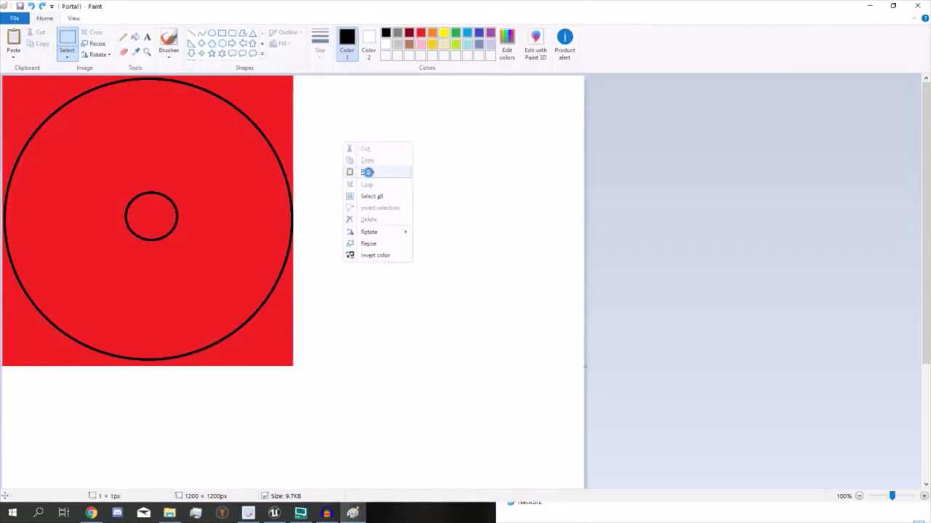
left_click(364, 172)
left_click_drag(134, 197, 423, 197)
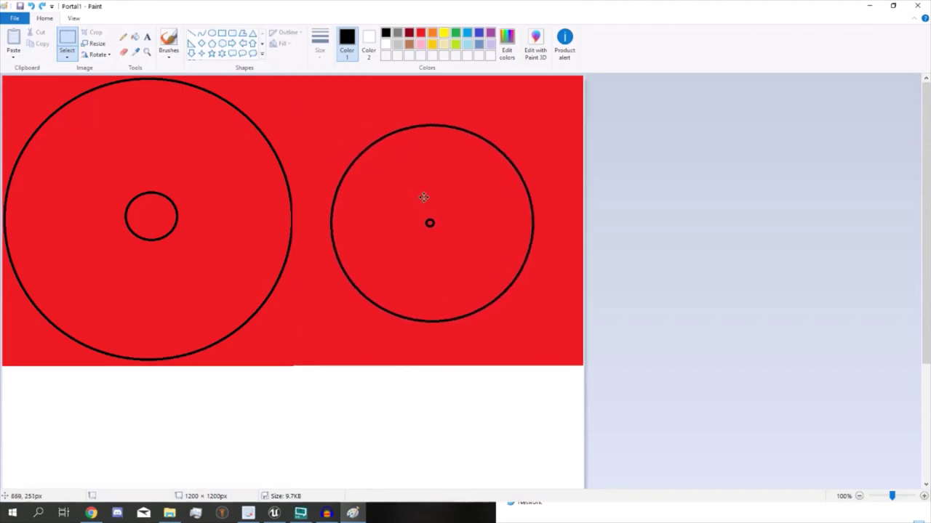
left_click_drag(423, 197, 424, 197)
left_click(344, 419)
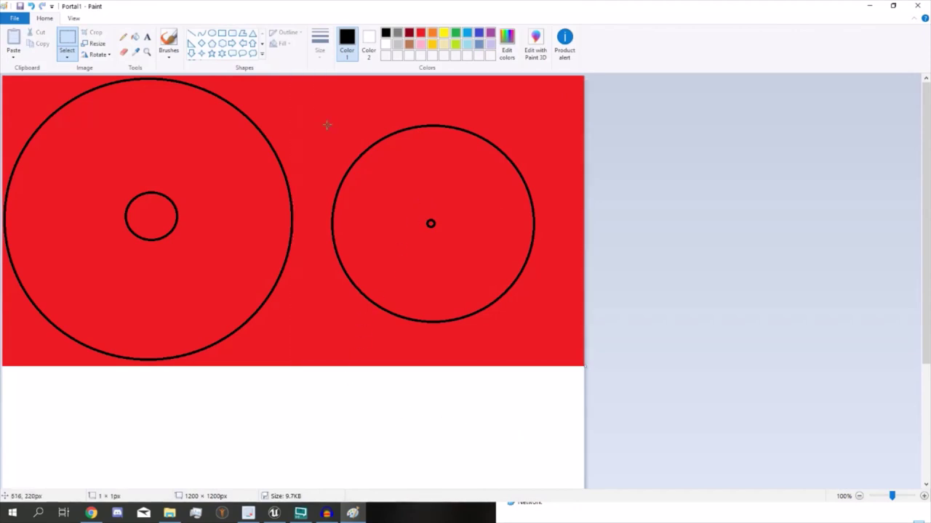
scroll(292, 262, "down", 5)
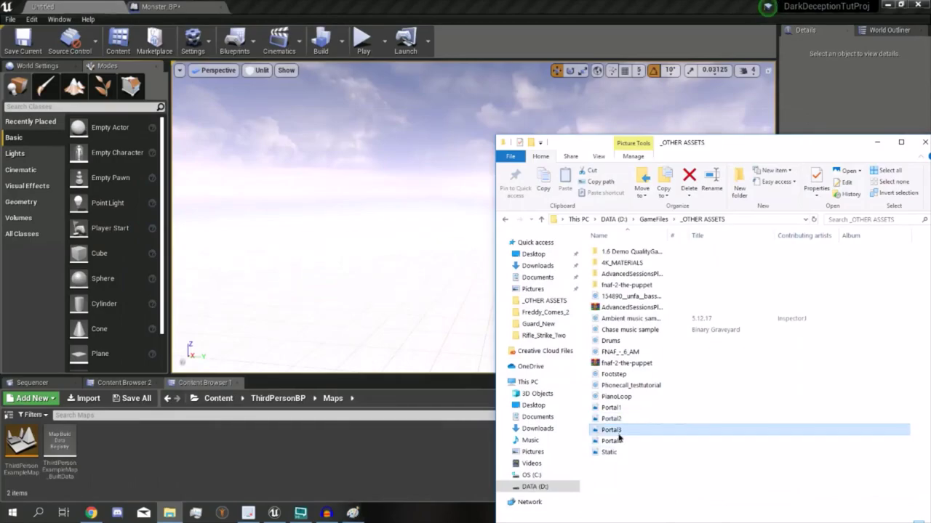
Copy the Portal3 image from the Photos viewer
double_click(615, 430)
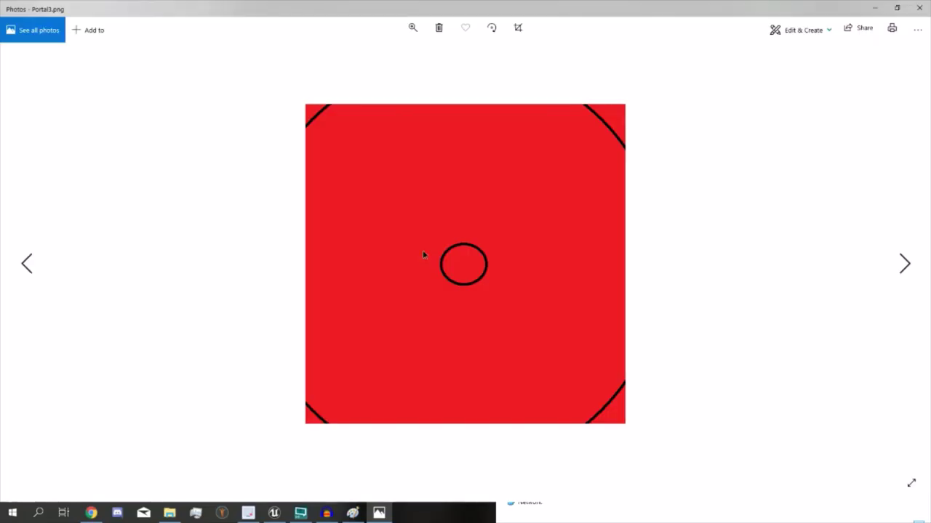
right_click(423, 252)
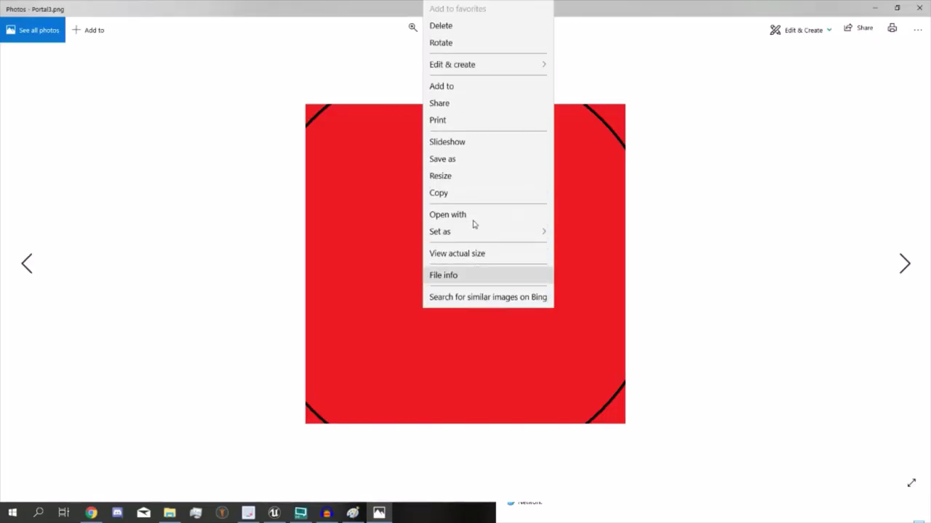
left_click(465, 195)
left_click(352, 513)
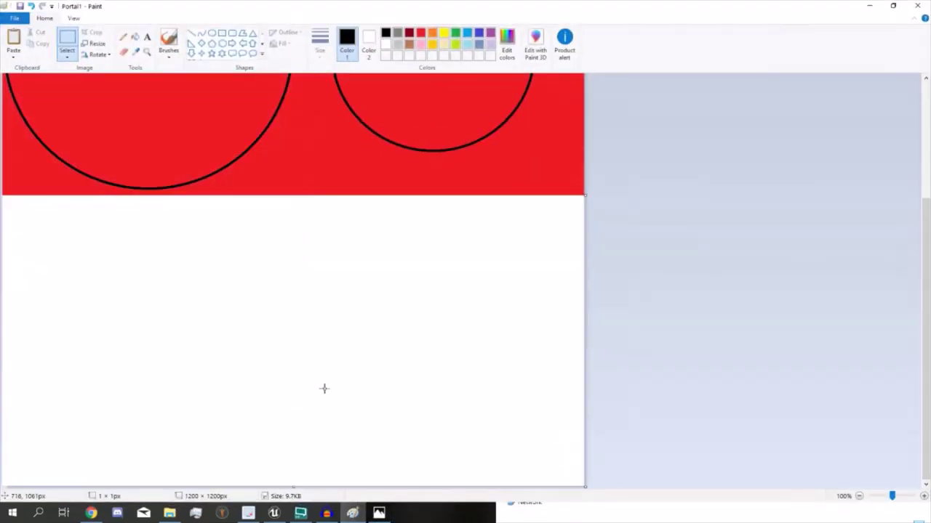
Paste Portal3 into the lower-left quadrant, then return to Photos showing Portal3.png
right_click(72, 300)
left_click(95, 333)
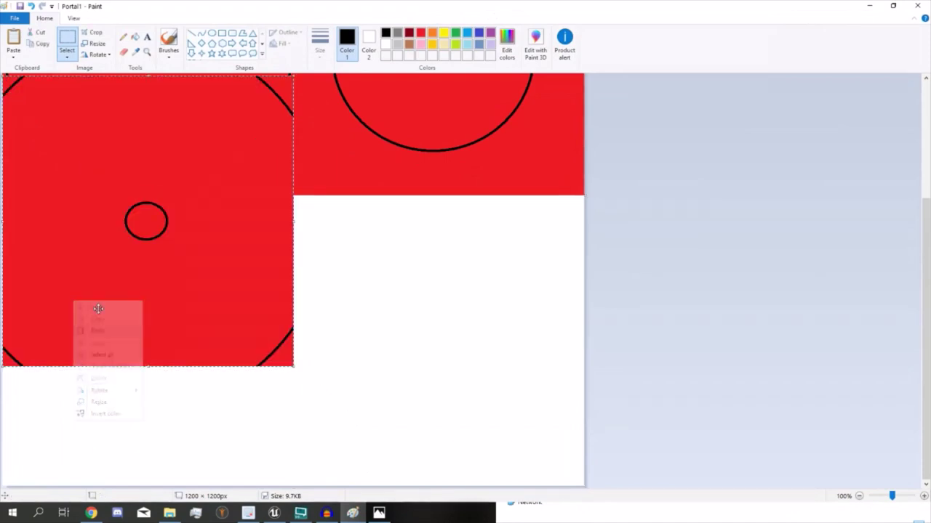
mouse_move(109, 195)
left_mouse_down()
mouse_move(109, 350)
mouse_move(121, 326)
left_mouse_up()
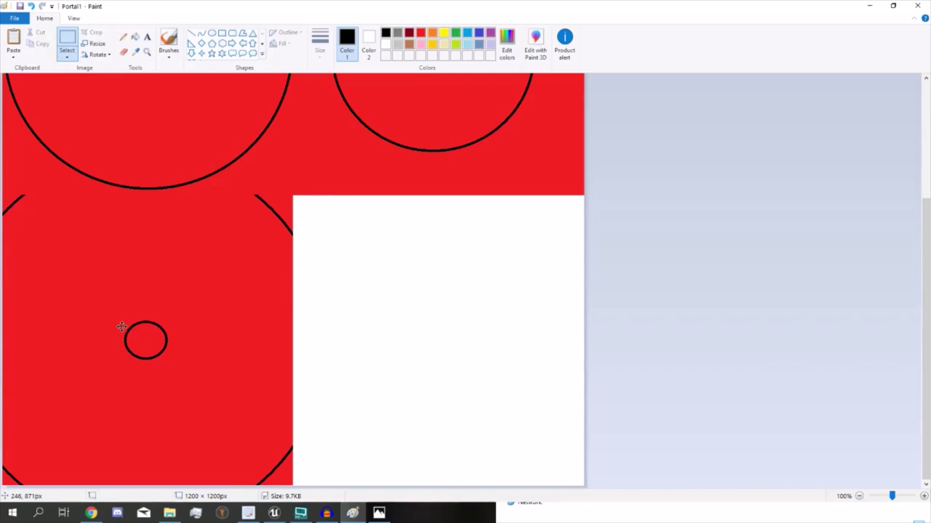
left_click_drag(122, 327, 121, 326)
left_click(356, 320)
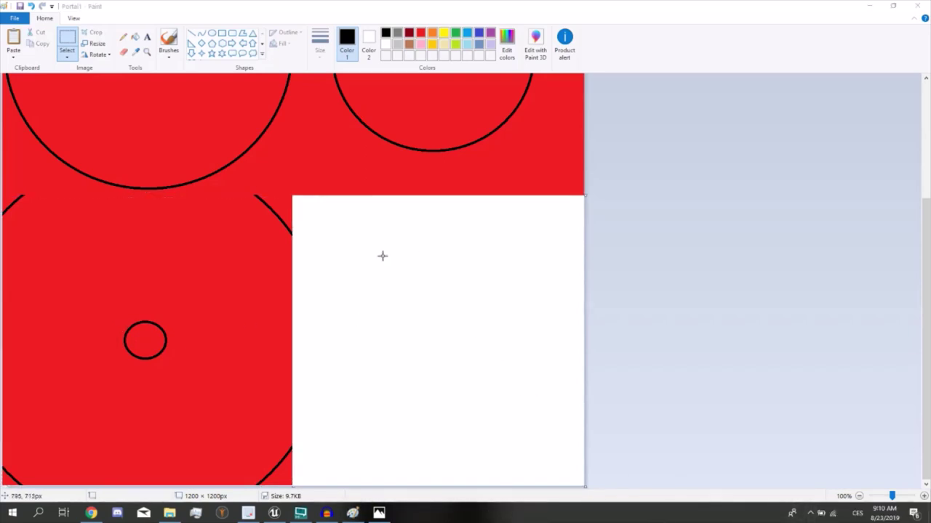
left_click(379, 513)
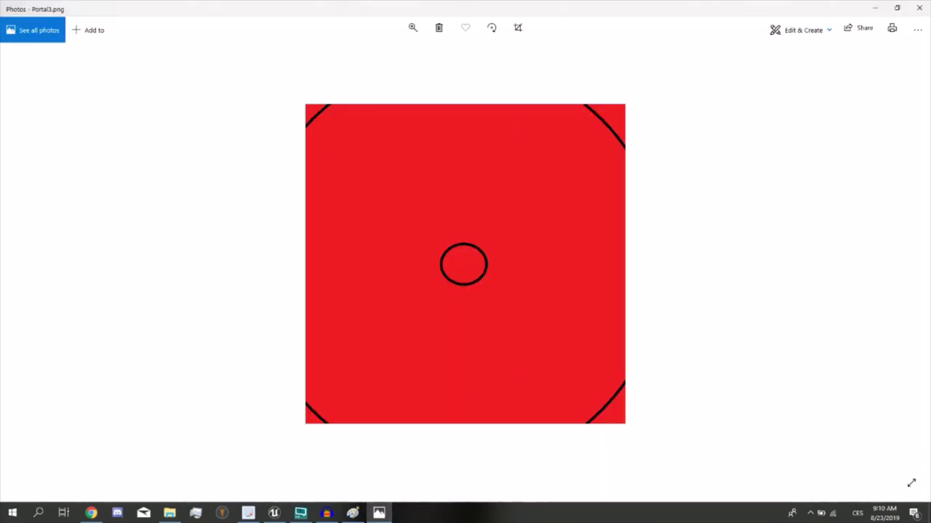
Copy the Portal4.png image from the Photos viewer
left_click(904, 262)
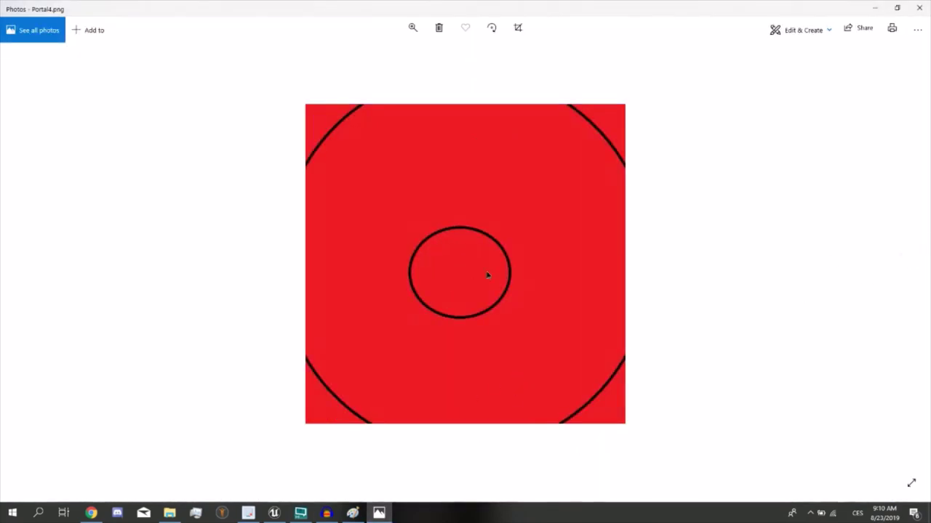
right_click(487, 274)
left_click(517, 193)
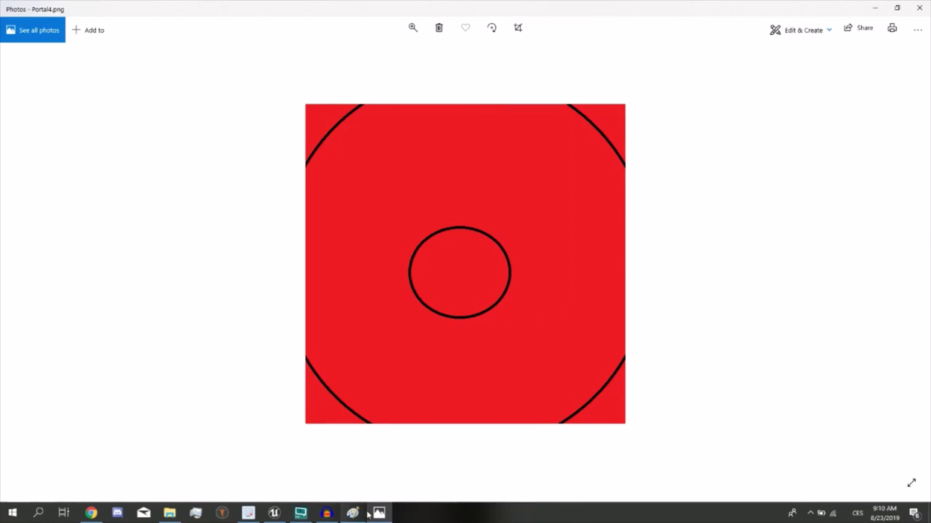
left_click(170, 513)
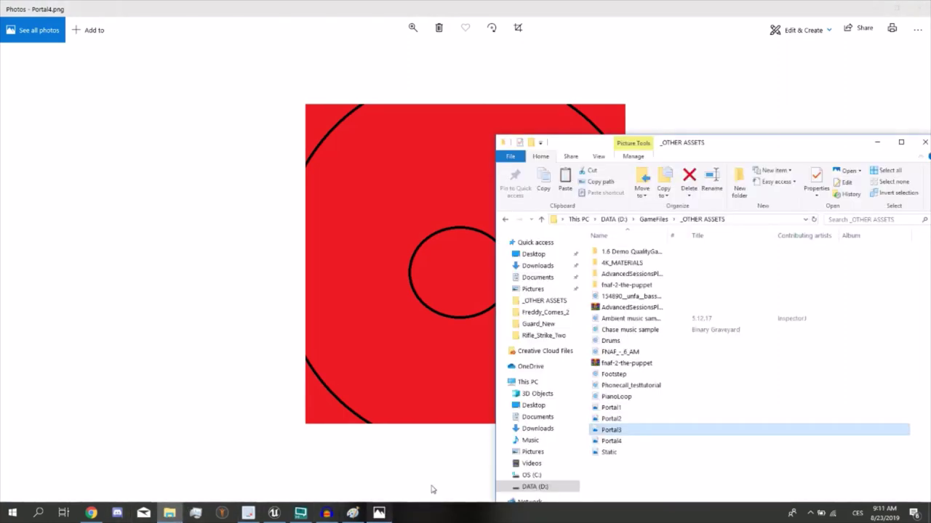
left_click(609, 441)
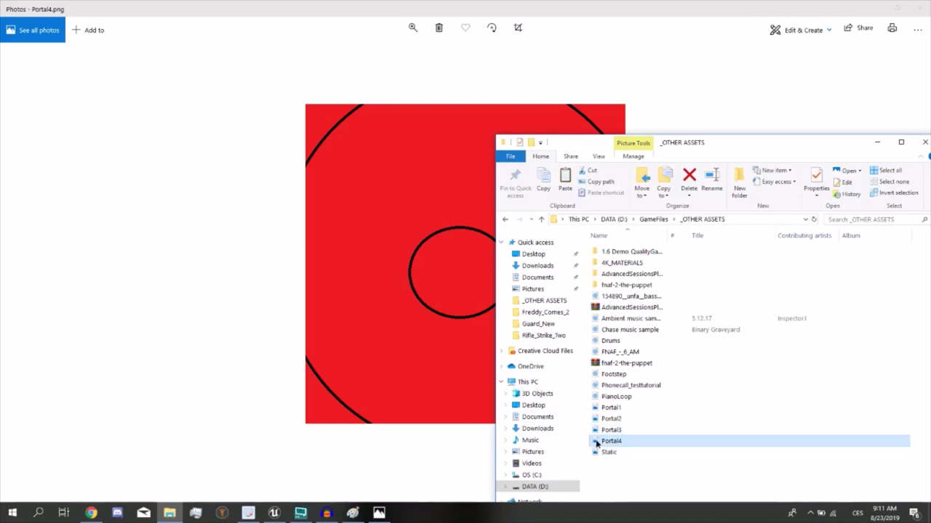
left_click(462, 303)
right_click(462, 303)
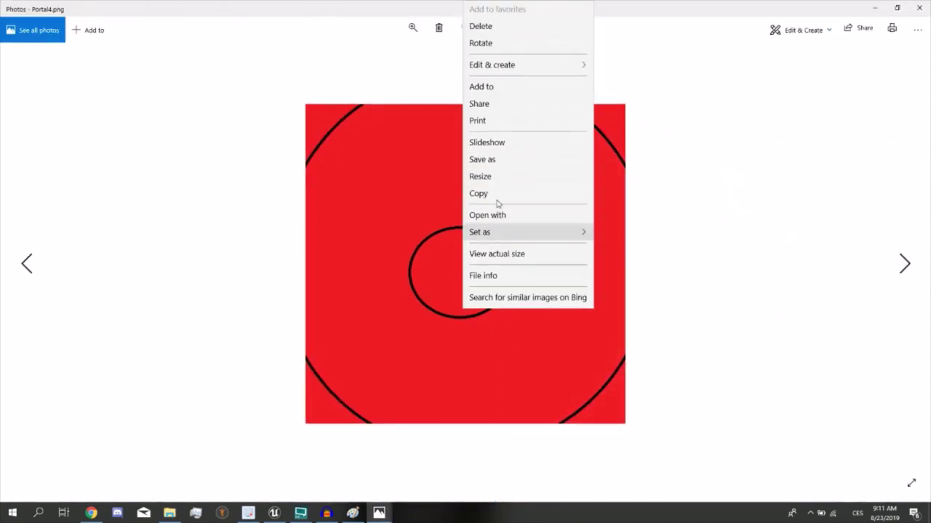
left_click(497, 195)
Paste Portal4 toward the lower-right quadrant, then undo the misplaced paste
left_click(353, 512)
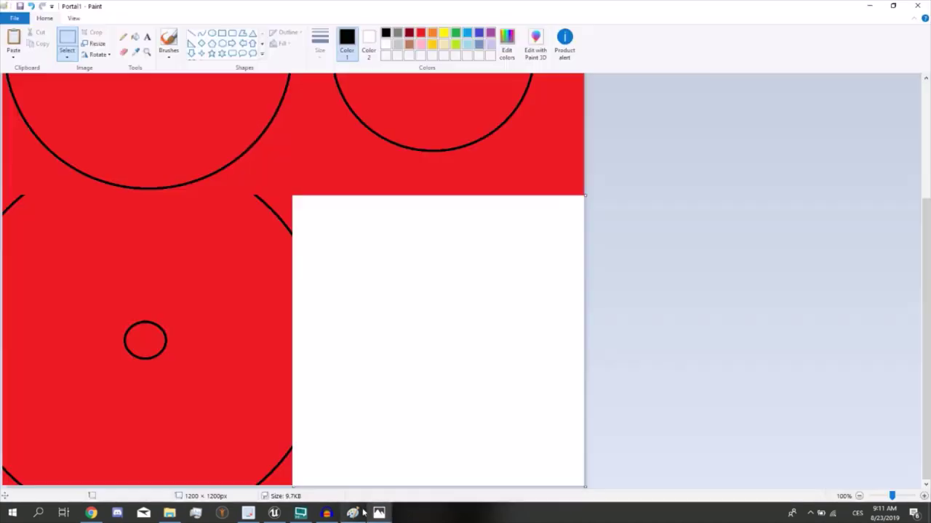
right_click(374, 352)
left_click(415, 386)
mouse_move(161, 203)
left_mouse_down()
mouse_move(497, 486)
mouse_move(438, 373)
mouse_move(447, 318)
left_mouse_up()
key("Escape")
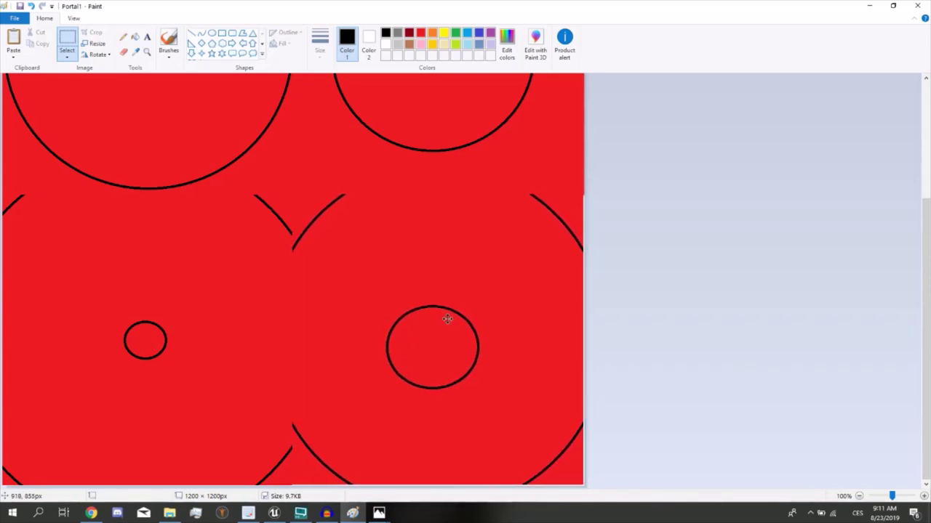
left_click(623, 395)
key("ctrl+z")
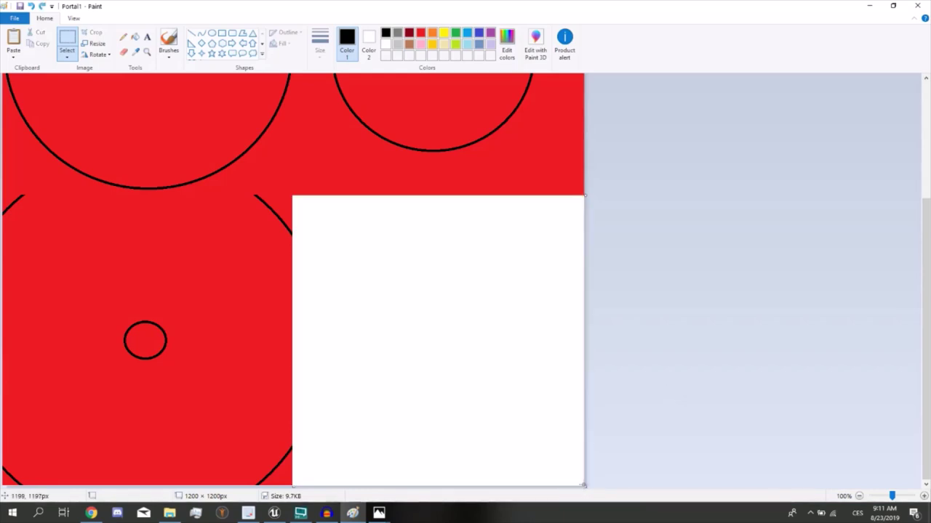
Re-paste Portal4 into the lower-right quadrant and stretch it wider to close the seam
key("ctrl+v")
left_click_drag(214, 212, 504, 336)
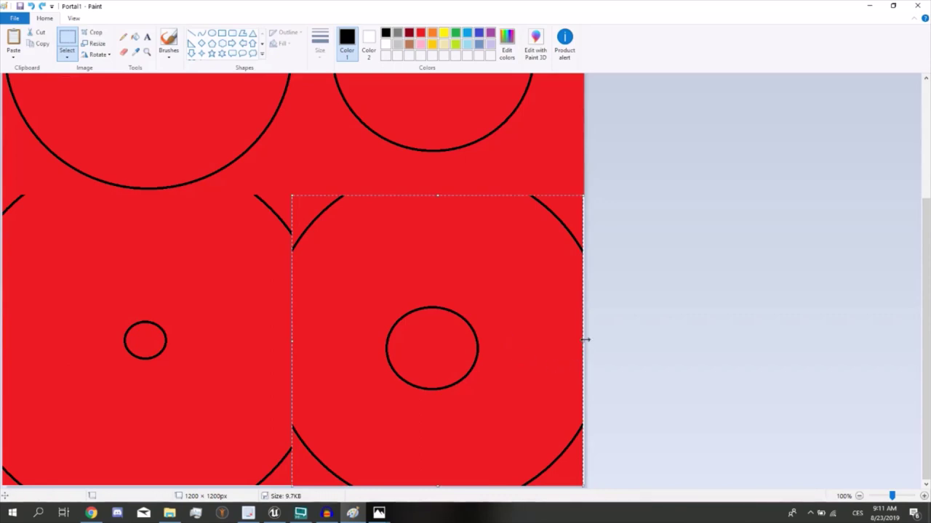
left_click_drag(585, 339, 587, 340)
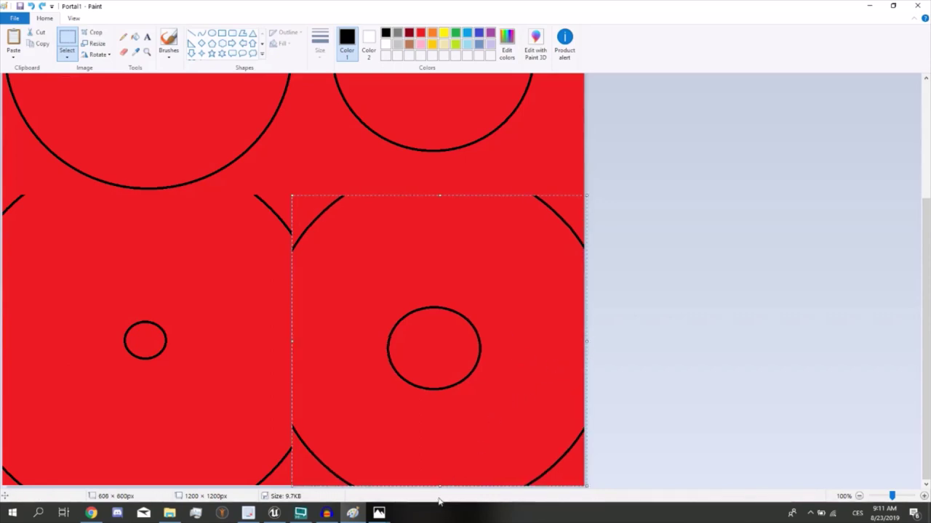
left_click(602, 376)
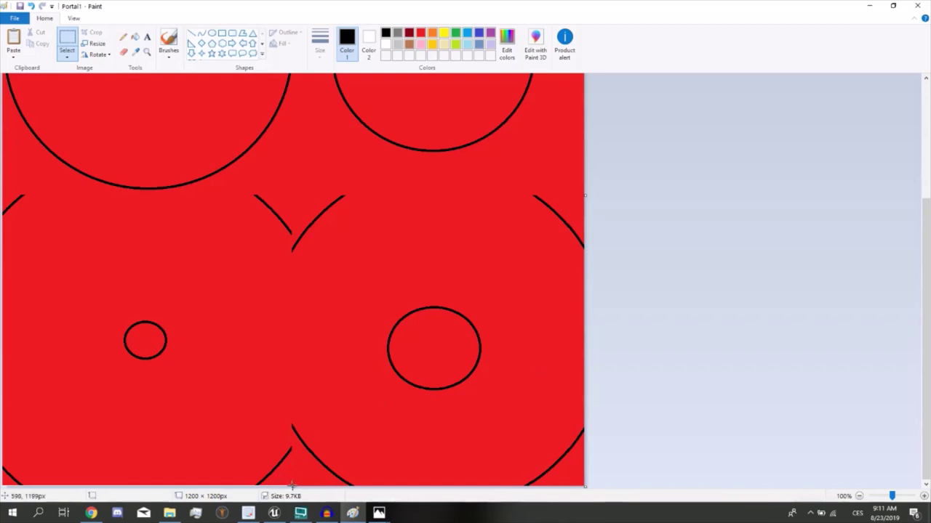
left_click_drag(2, 377, 2, 377)
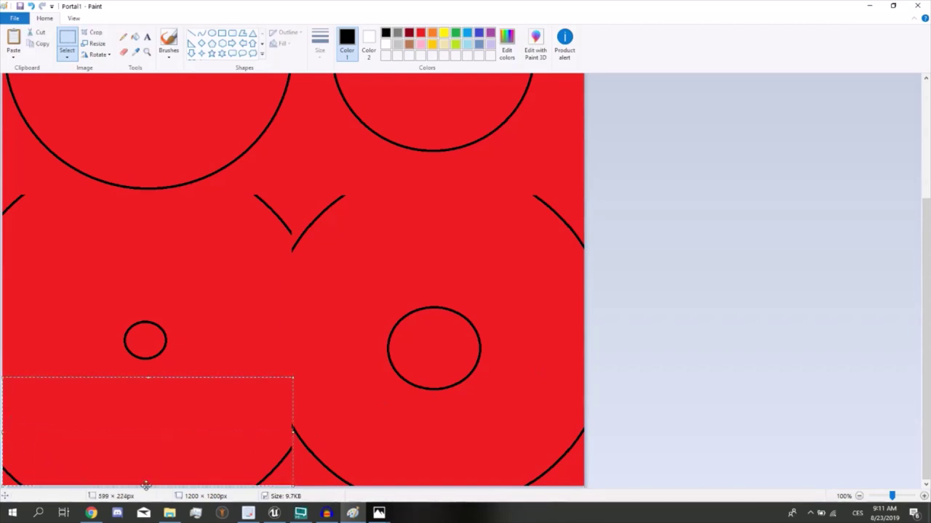
left_click(825, 363)
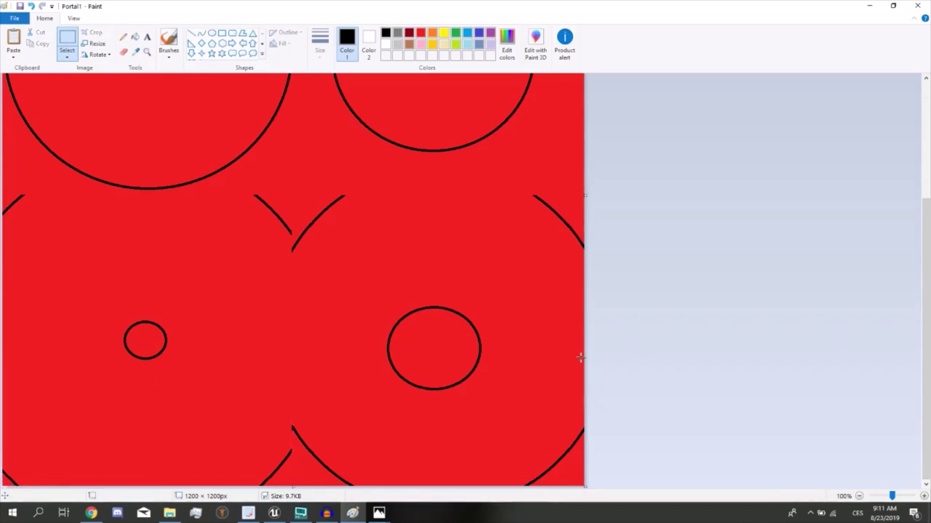
Fill the lower-right frame's inner circle with the canvas red
scroll(137, 290, "up", 2)
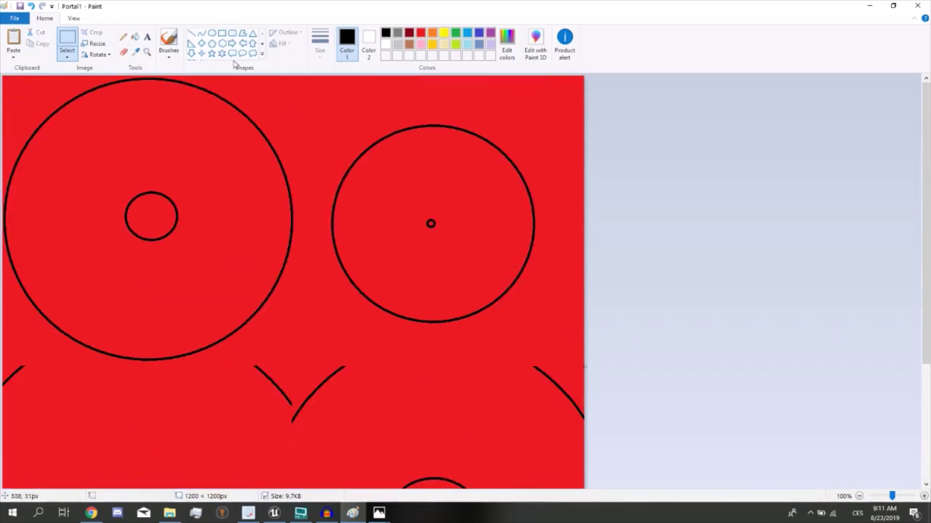
scroll(399, 291, "down", 2)
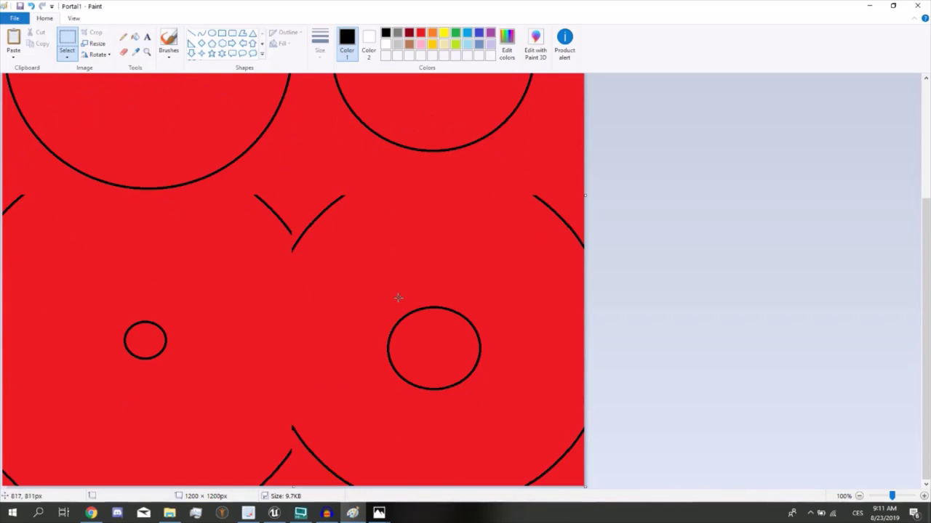
scroll(398, 297, "up", 2)
scroll(397, 313, "down", 2)
scroll(386, 342, "up", 2)
scroll(387, 348, "down", 2)
scroll(386, 346, "up", 2)
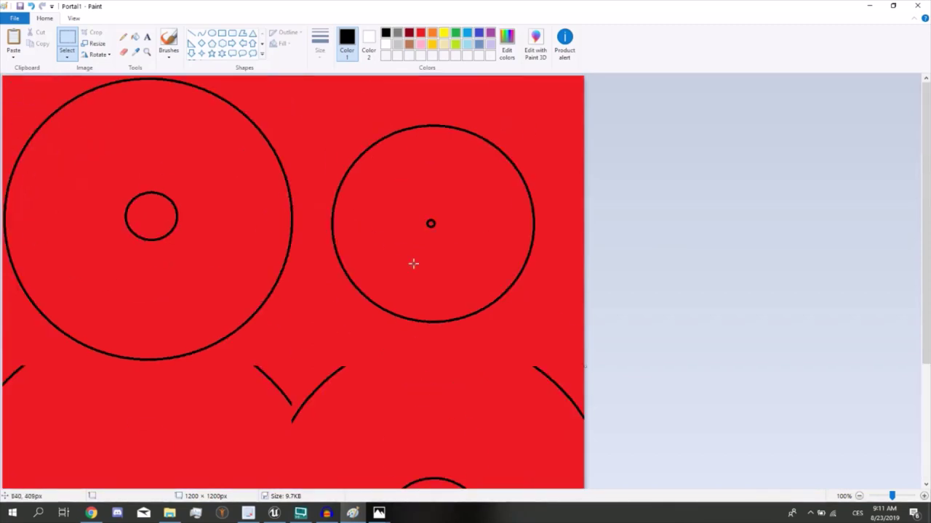
scroll(389, 308, "down", 2)
scroll(218, 353, "up", 2)
scroll(218, 353, "down", 2)
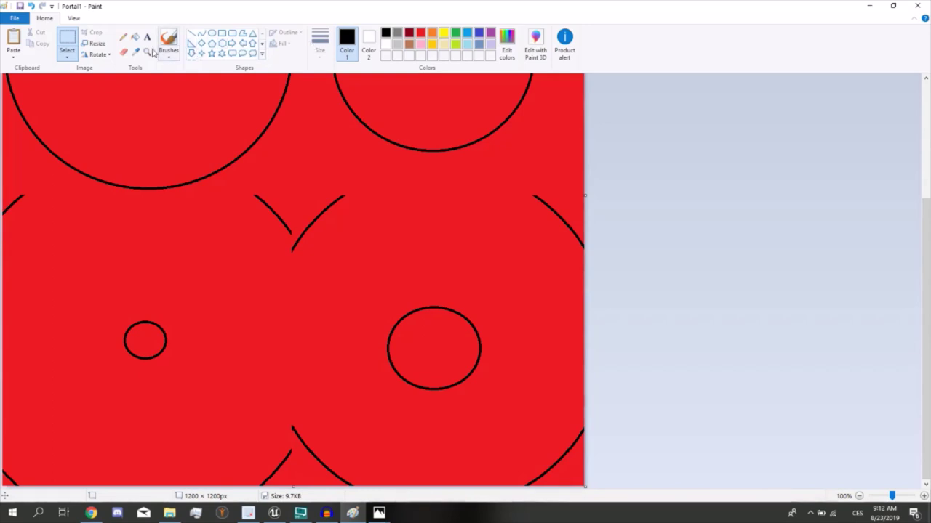
left_click(134, 38)
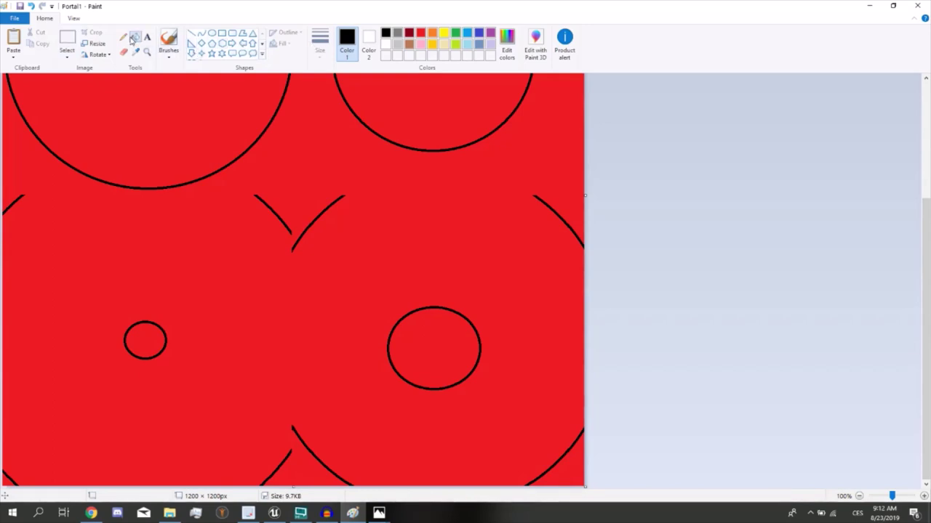
left_click(483, 321)
left_click(477, 323)
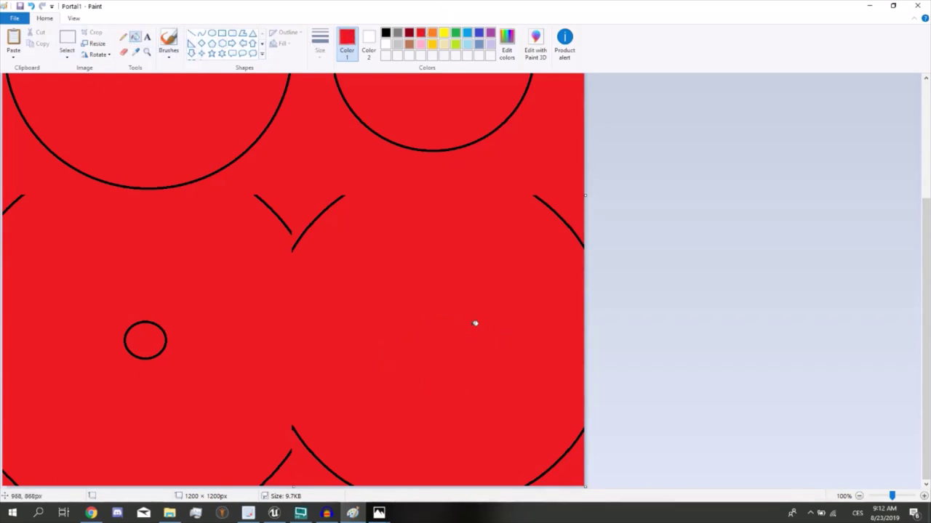
Draw a small black test ellipse in the lower-right frame, then undo it
left_click(212, 34)
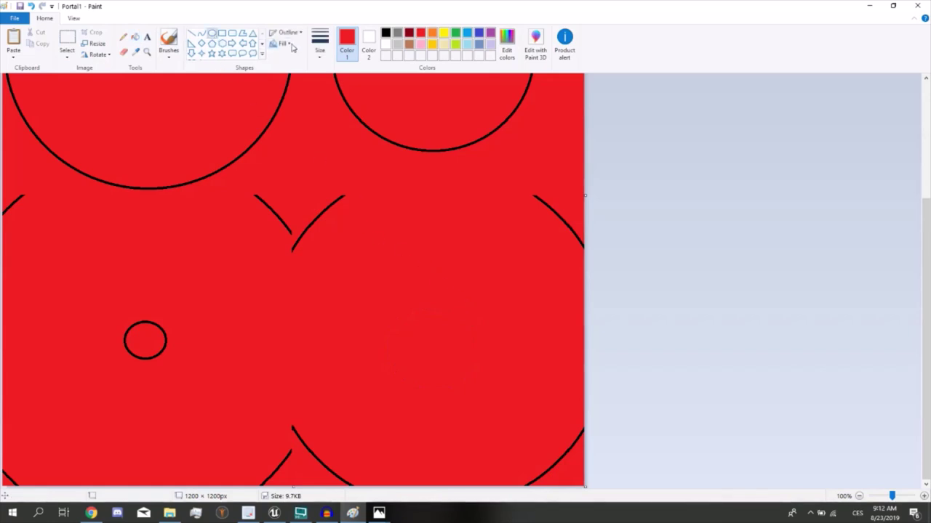
left_click(284, 44)
left_click(295, 68)
scroll(422, 315, "up", 3)
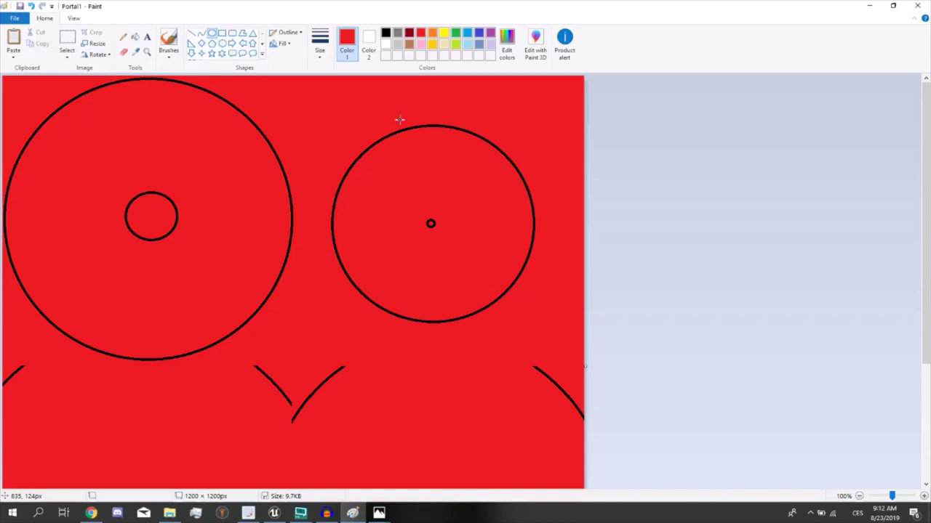
left_click(385, 34)
scroll(391, 291, "down", 3)
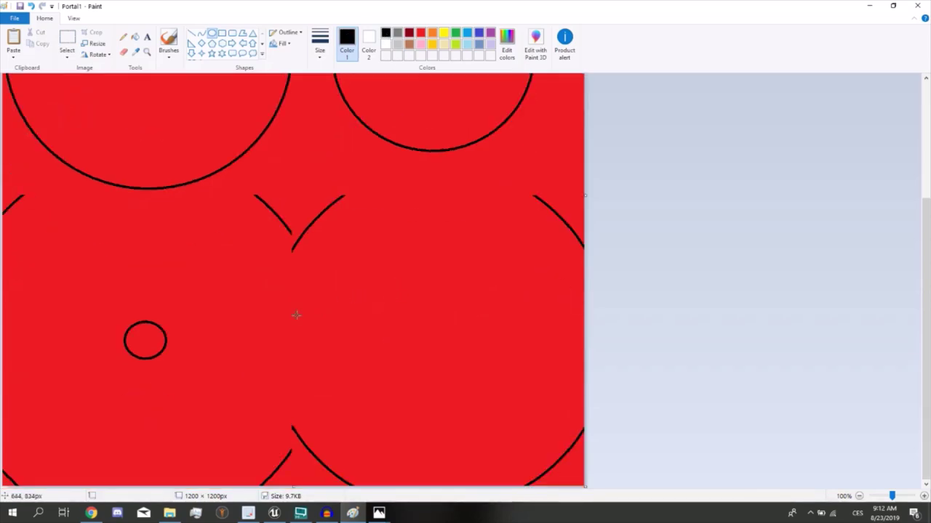
scroll(218, 335, "up", 3)
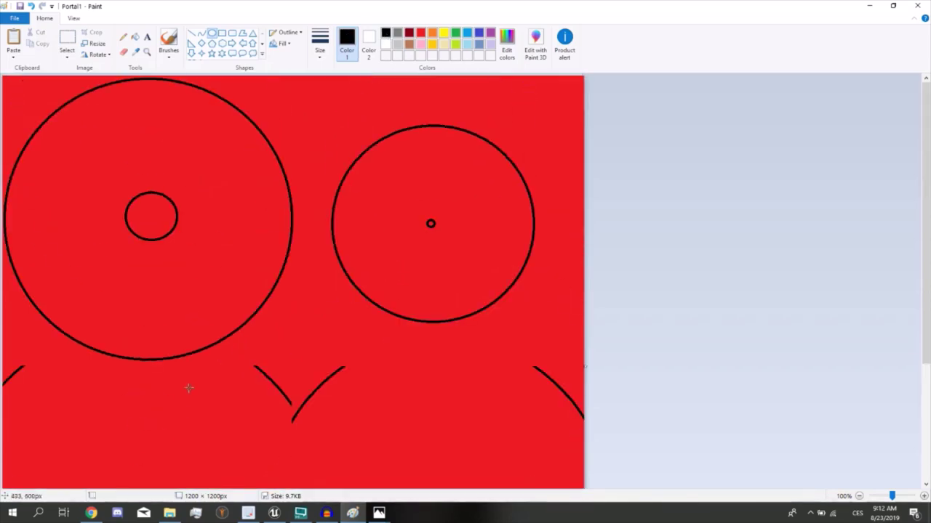
scroll(188, 388, "down", 3)
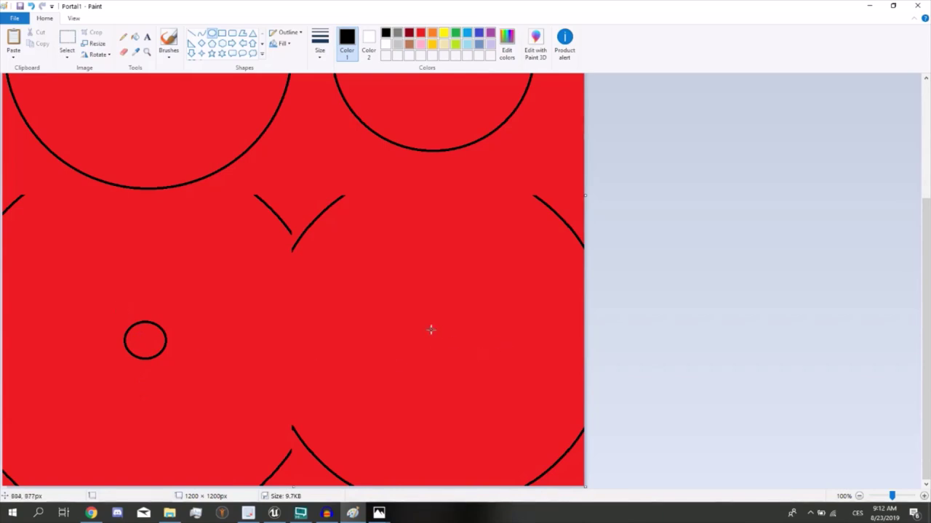
left_click_drag(440, 340, 446, 341)
scroll(407, 358, "up", 3)
scroll(408, 366, "down", 3)
scroll(422, 375, "up", 3)
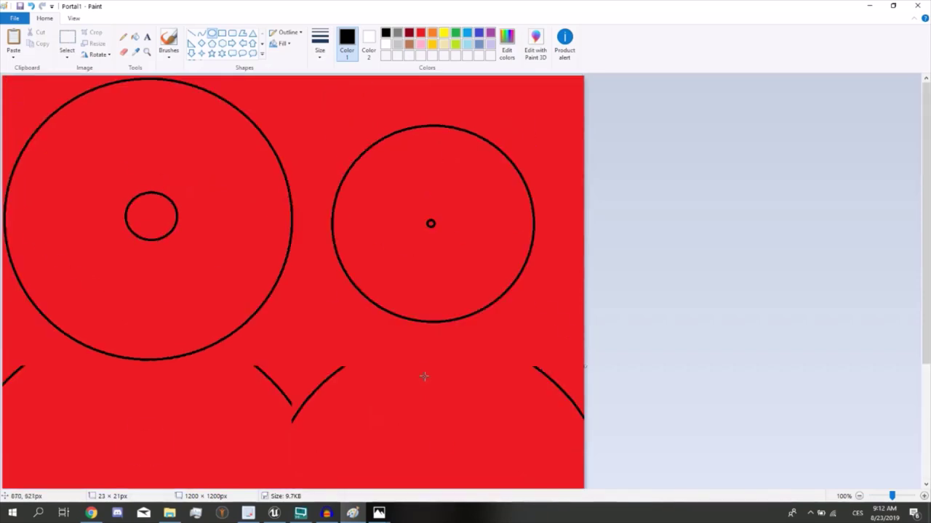
scroll(424, 376, "down", 3)
scroll(428, 377, "up", 2)
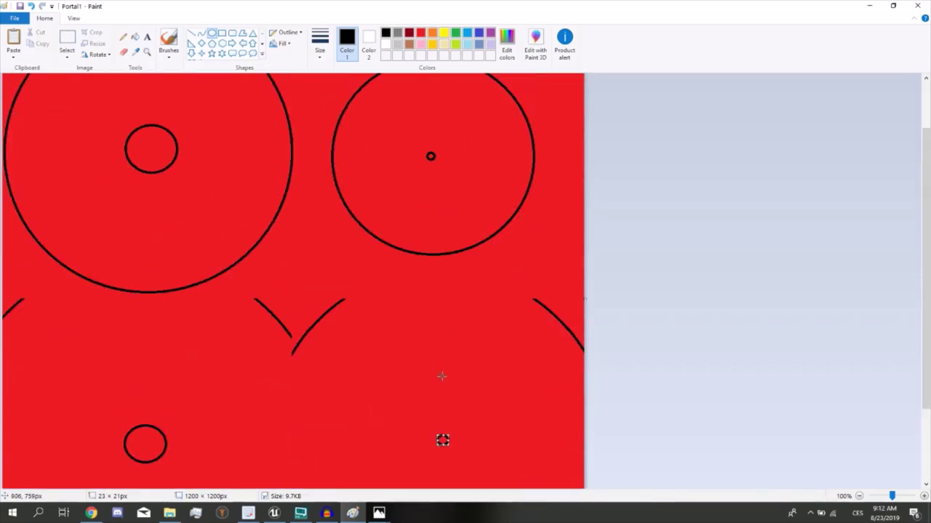
key("ctrl+z")
scroll(181, 416, "down", 2)
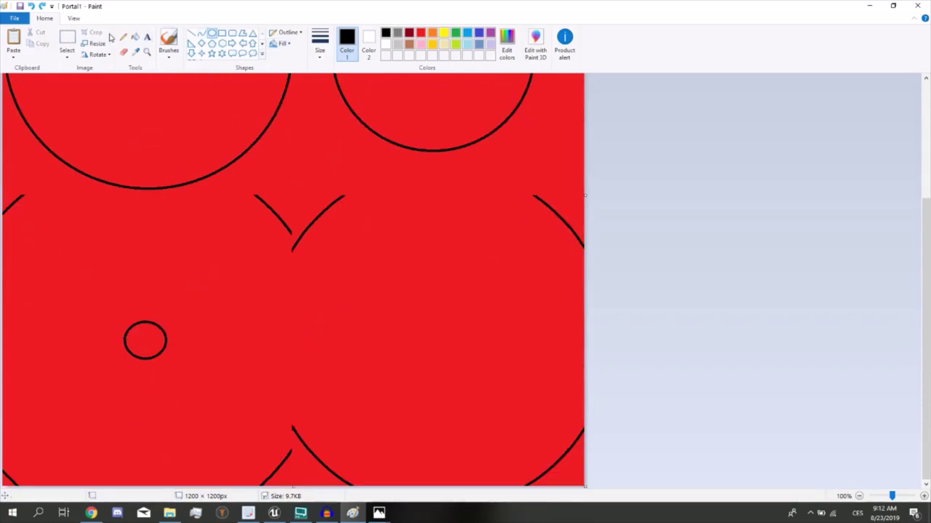
Select, enlarge and reposition the small circle in the lower-left frame
left_click(67, 40)
left_click_drag(90, 304, 259, 485)
mouse_move(206, 409)
left_mouse_down()
mouse_move(173, 379)
mouse_move(167, 392)
left_mouse_up()
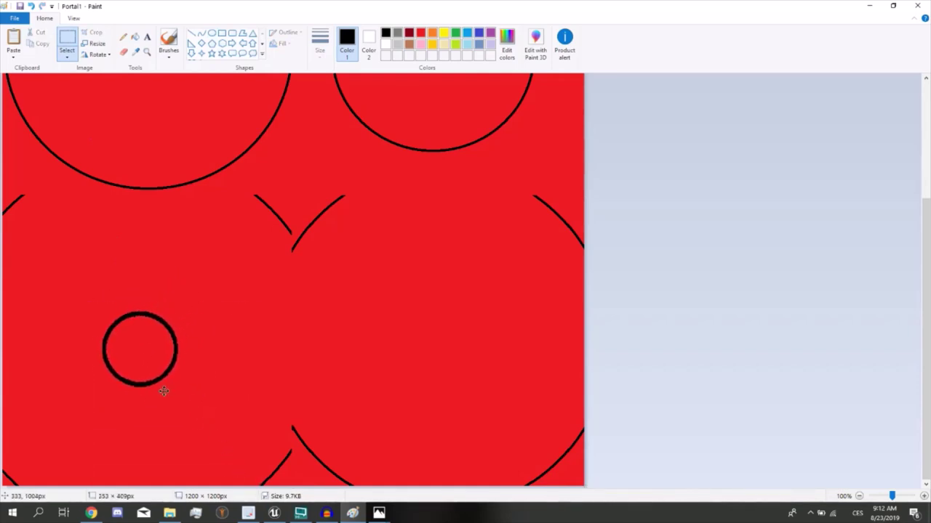
left_click_drag(168, 392, 170, 391)
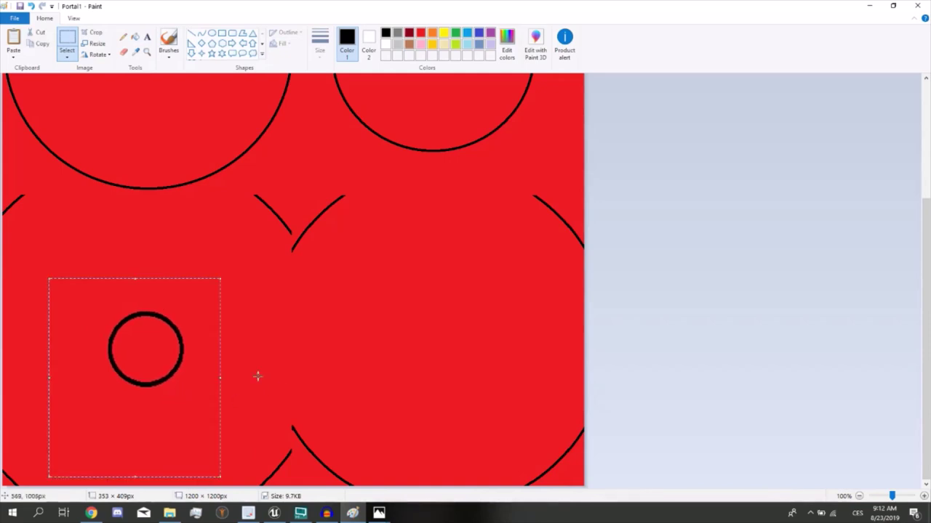
left_click(296, 370)
scroll(301, 376, "up", 2)
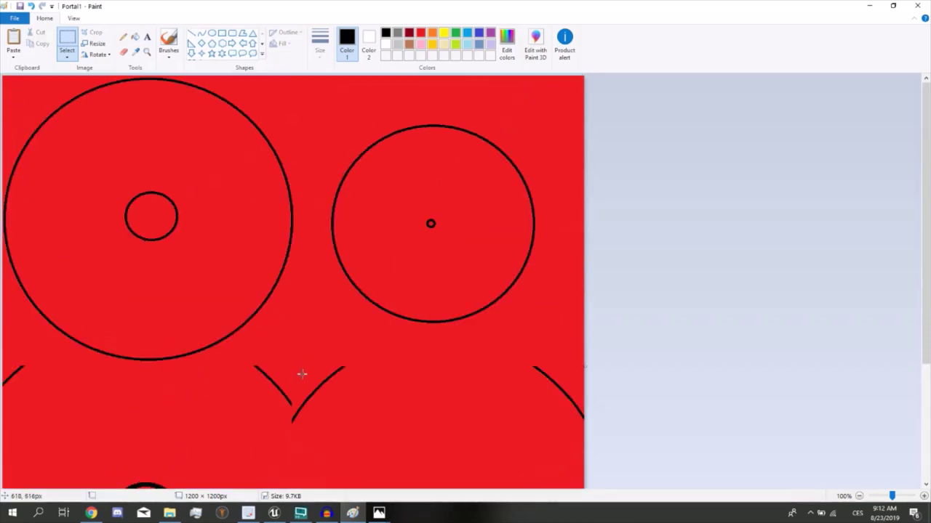
scroll(298, 378, "down", 2)
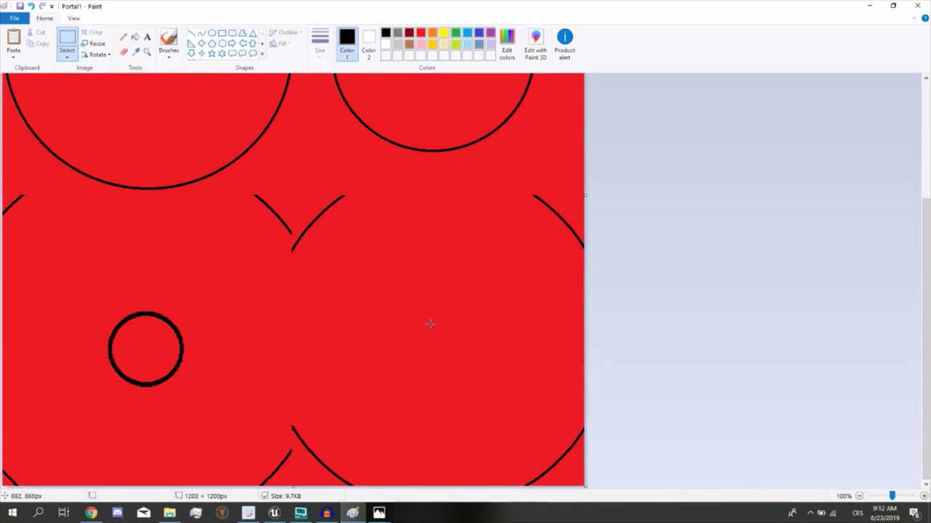
scroll(429, 336, "up", 2)
scroll(418, 342, "down", 2)
key("Escape")
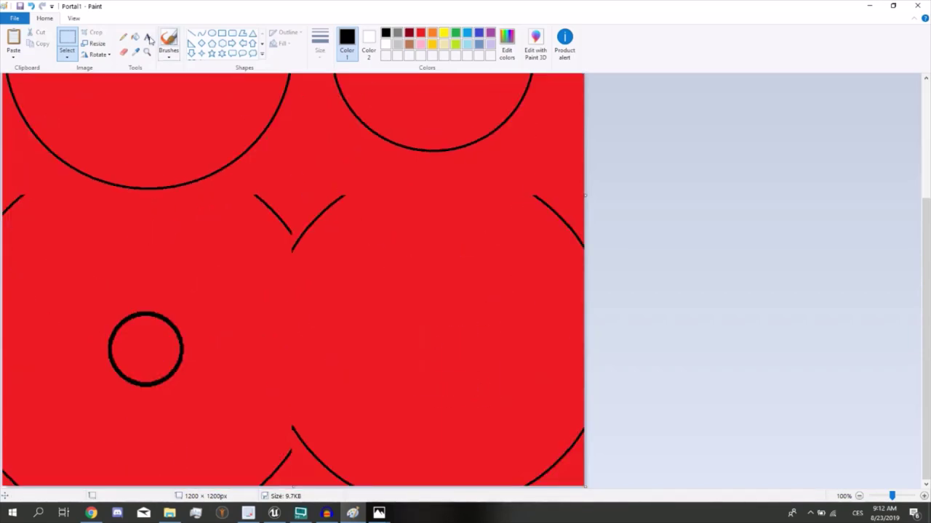
Draw a small black circle near the centre of the bottom-right frame
left_click(211, 35)
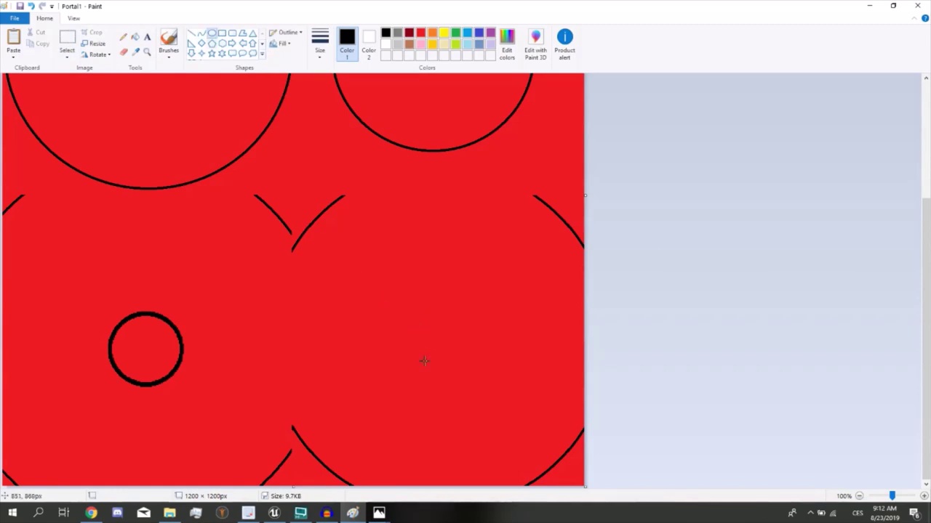
left_click_drag(415, 325, 472, 374)
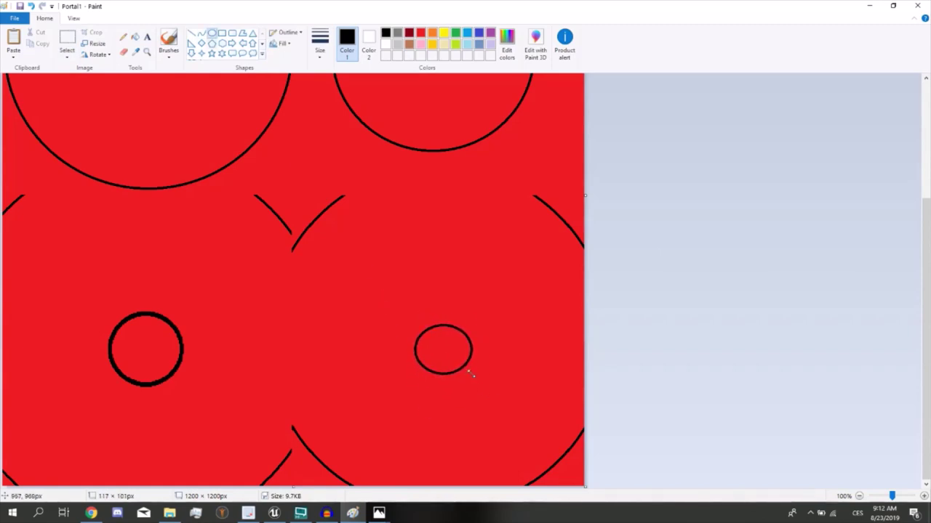
left_click_drag(456, 340, 456, 332)
left_click(439, 397)
scroll(439, 397, "up", 3)
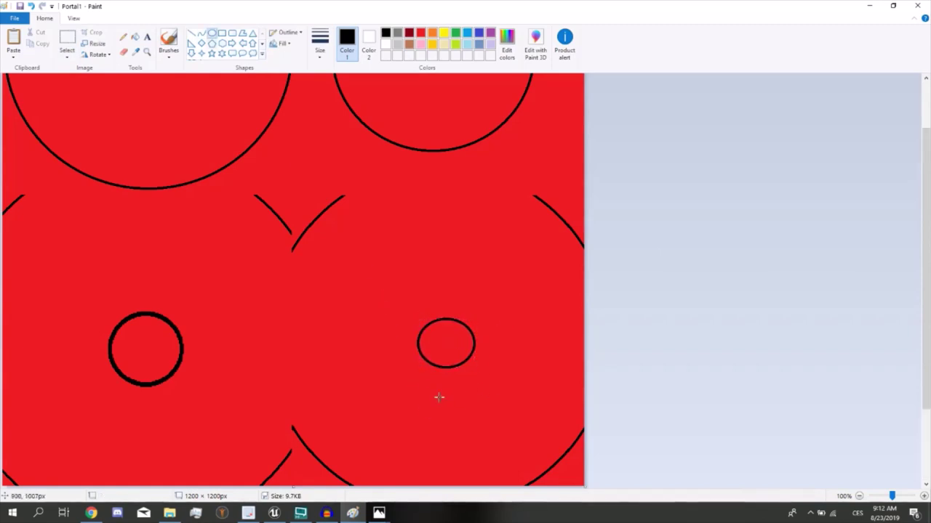
scroll(451, 403, "down", 3)
scroll(407, 385, "up", 3)
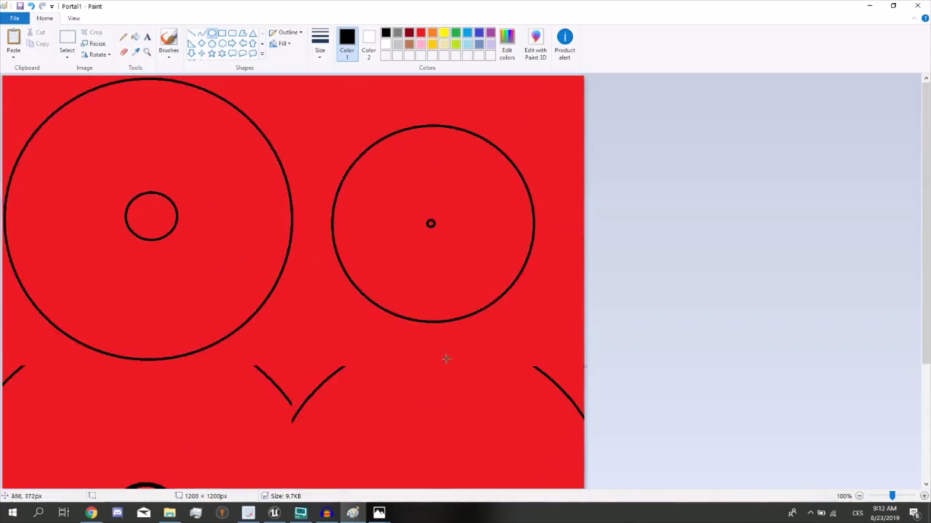
scroll(445, 359, "down", 3)
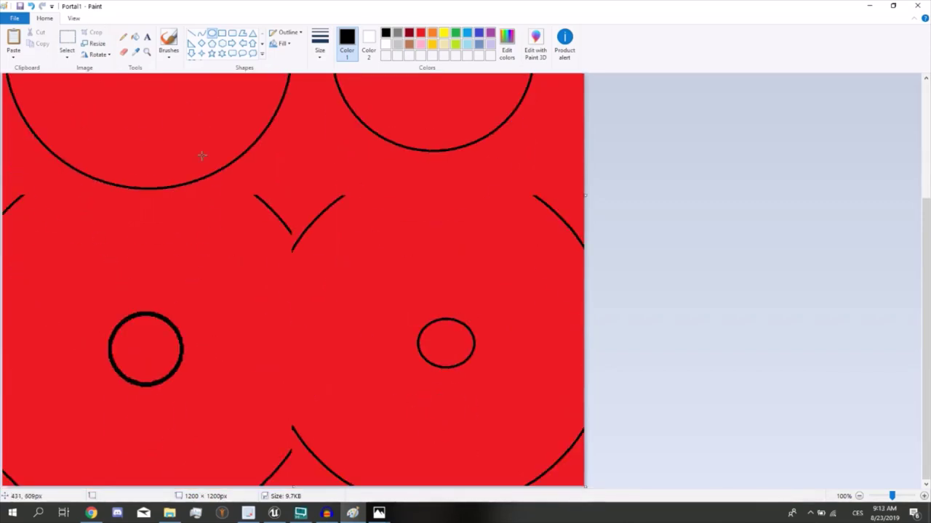
Fill the bottom-left small circle red and draw a larger black circle there
left_click(137, 37)
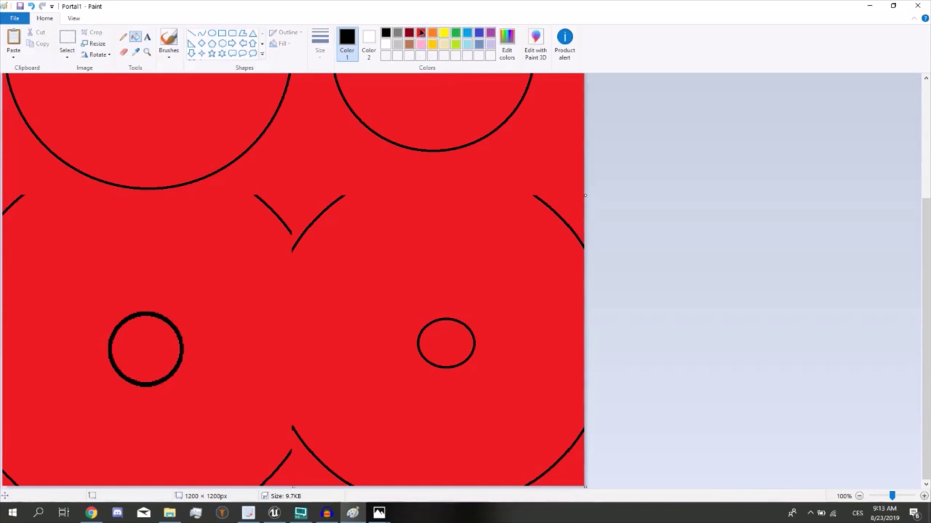
left_click(168, 320)
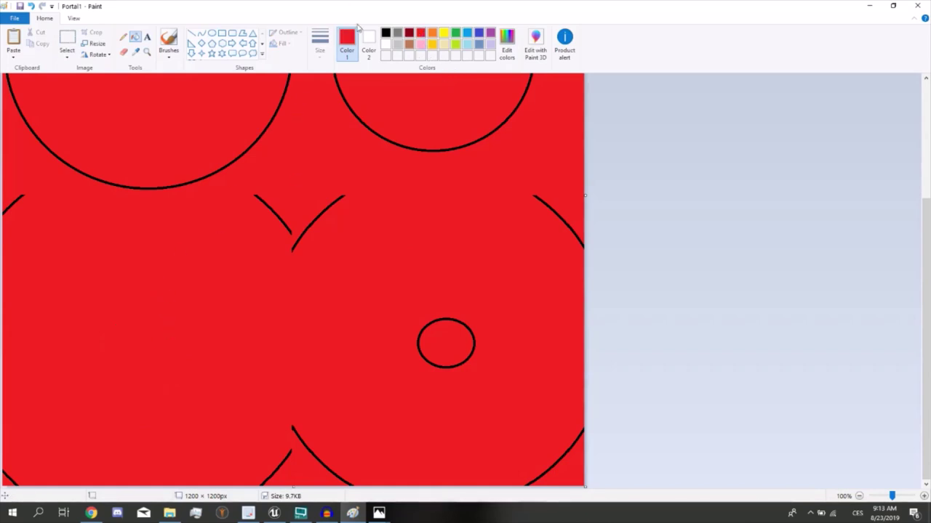
left_click(397, 32)
left_click(386, 32)
left_click(211, 33)
left_click_drag(69, 298, 202, 433)
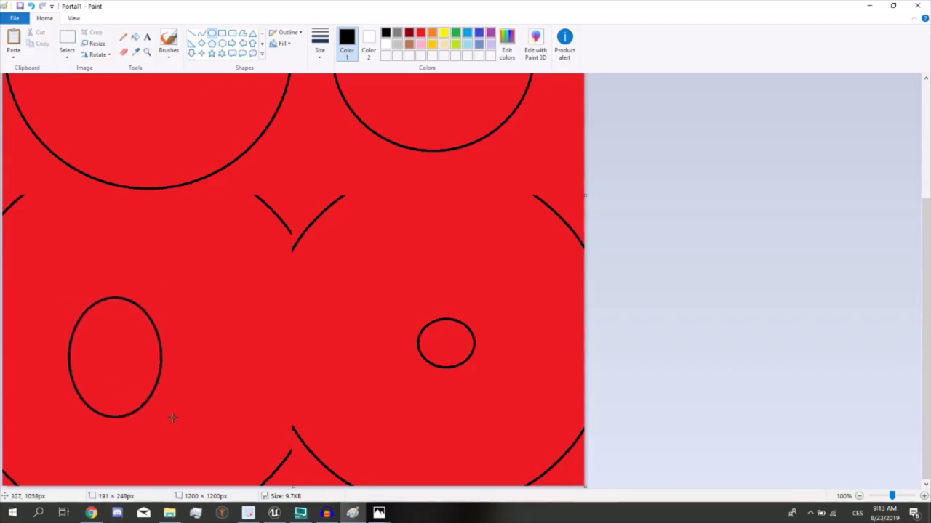
scroll(269, 335, "up", 3)
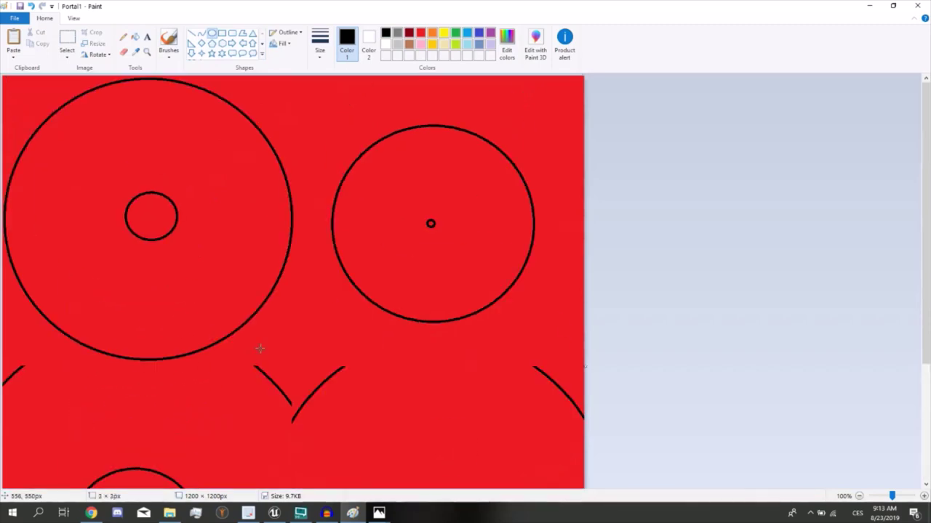
scroll(181, 267, "down", 3)
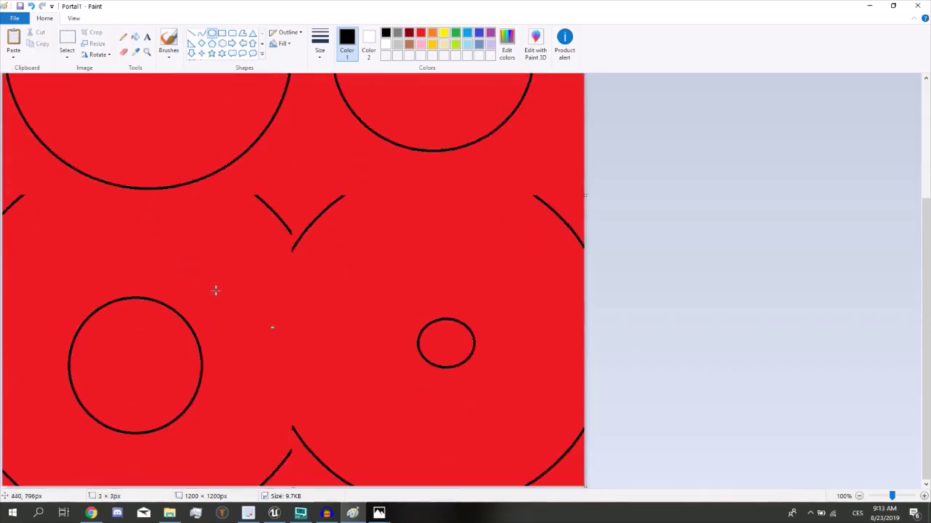
scroll(225, 291, "up", 3)
scroll(236, 312, "down", 3)
scroll(313, 347, "up", 3)
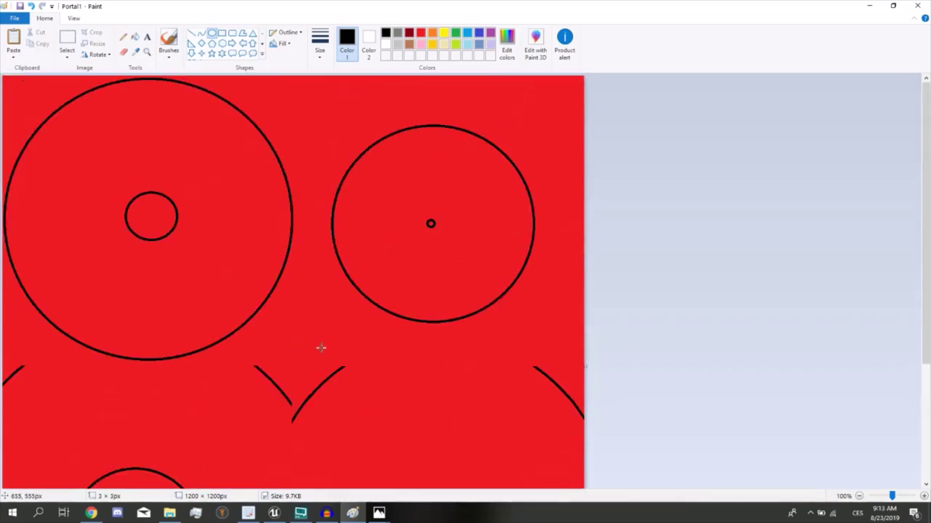
scroll(323, 350, "down", 3)
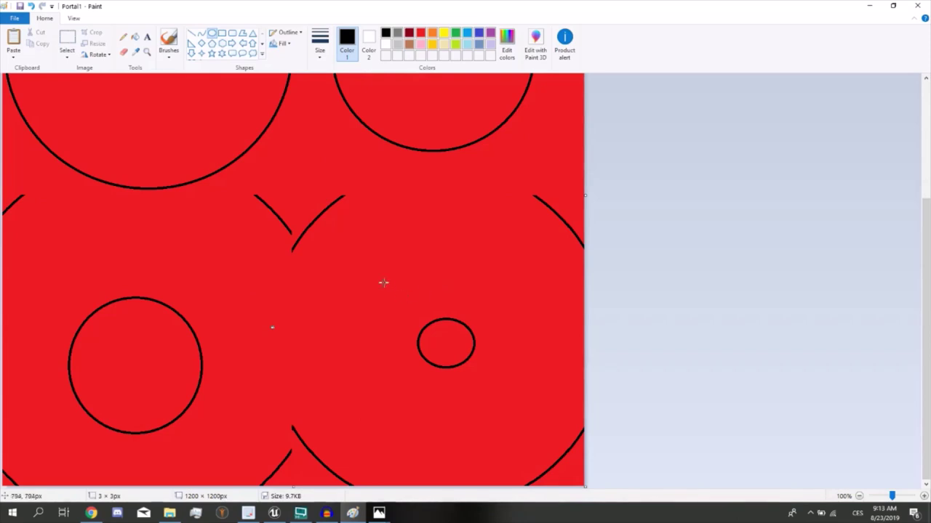
Draw a black ring in the bottom-right frame and fill its small inner circle red
left_click_drag(383, 283, 496, 394)
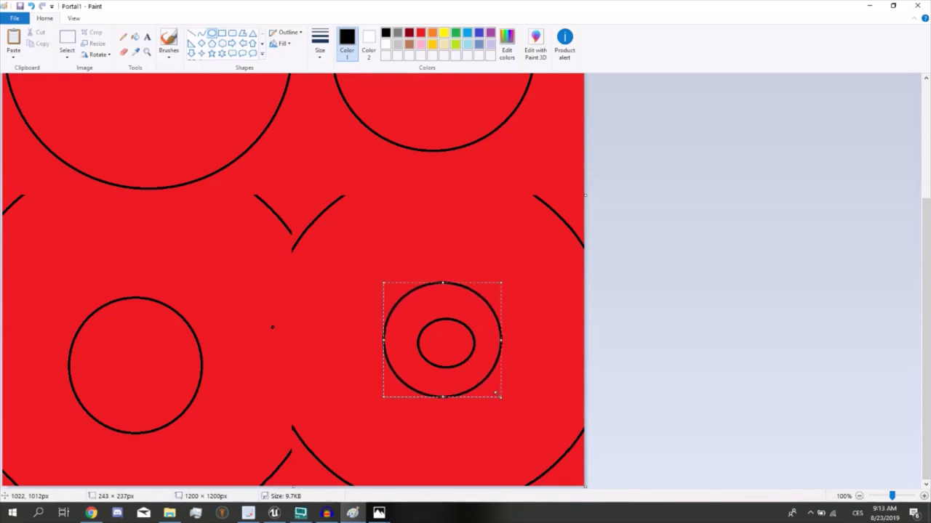
key("ctrl+z")
left_click_drag(454, 354, 498, 396)
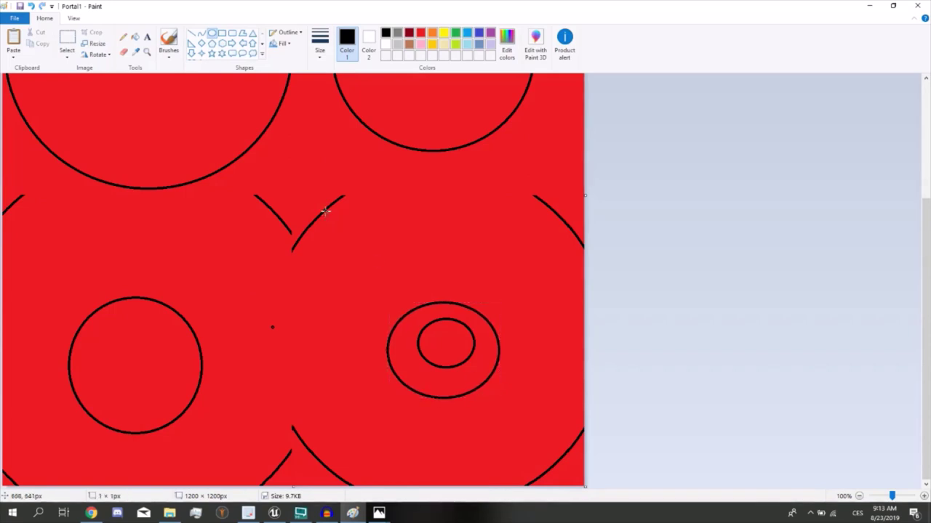
left_click(135, 36)
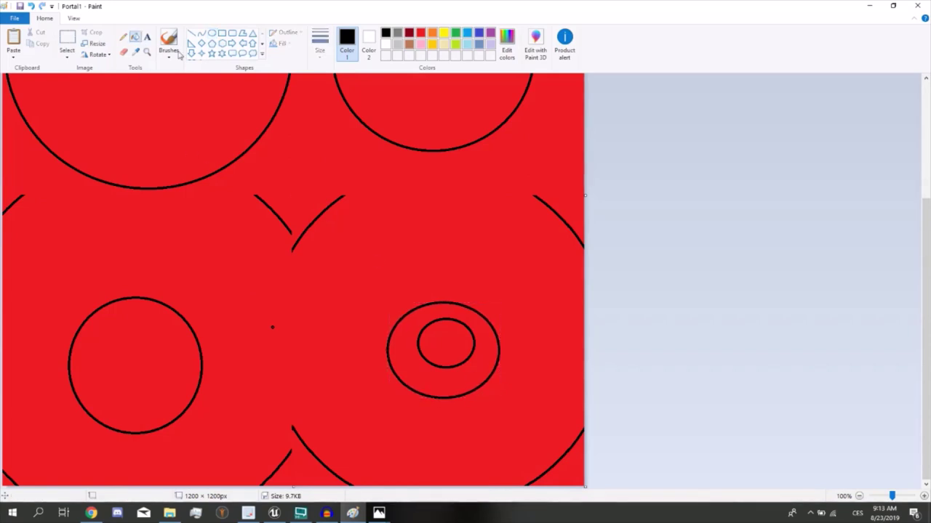
left_click(469, 357)
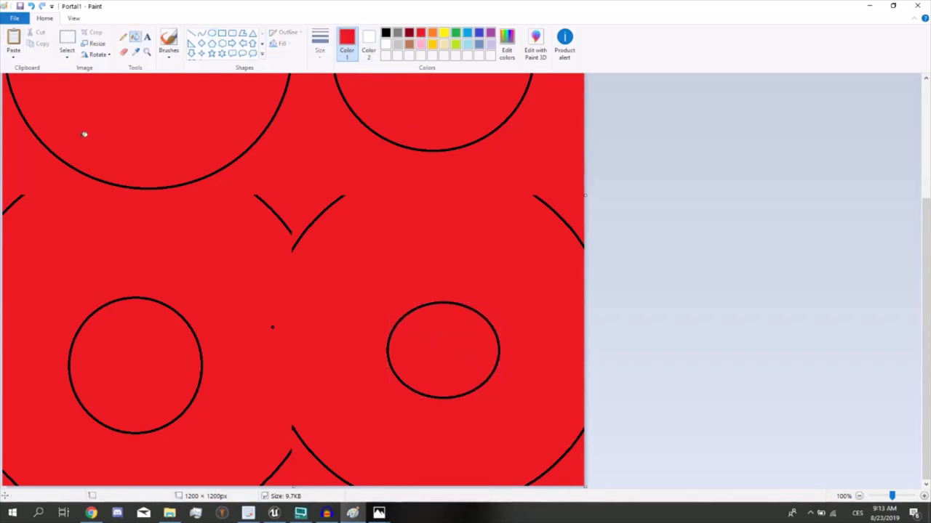
scroll(87, 301, "up", 3)
scroll(91, 291, "down", 3)
scroll(138, 287, "up", 3)
scroll(154, 305, "down", 3)
scroll(87, 147, "up", 3)
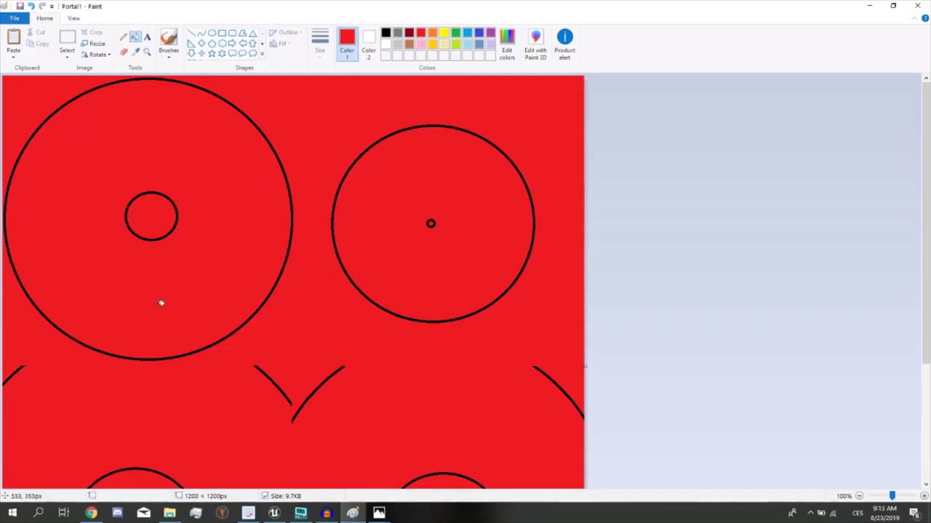
scroll(424, 245, "down", 3)
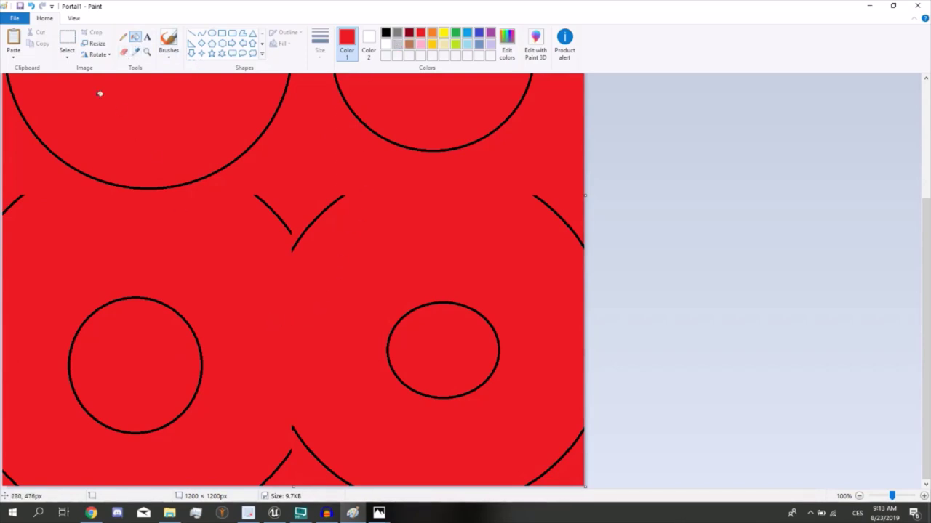
Save the sheet as Portal (PNG) in _OTHER ASSETS and close Paint
left_click(15, 17)
left_click(368, 228)
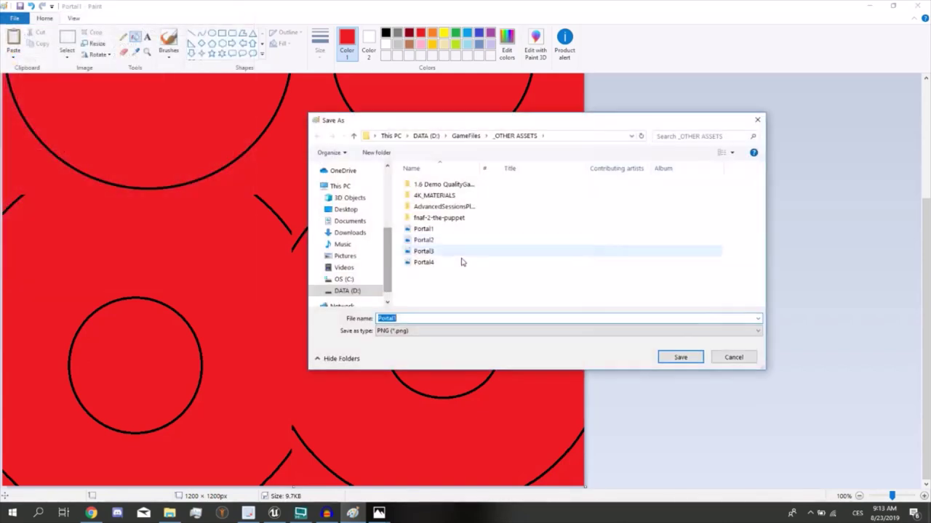
type("P")
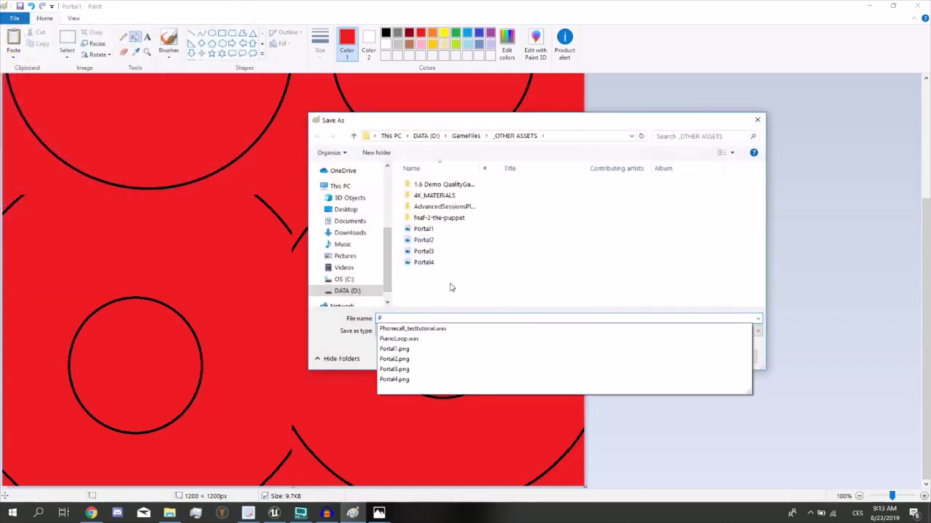
type("ortal")
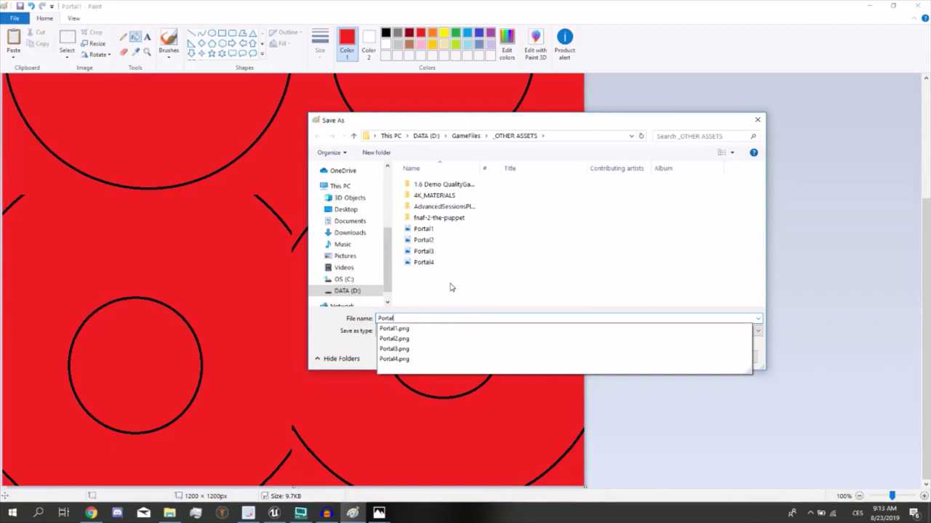
left_click(677, 357)
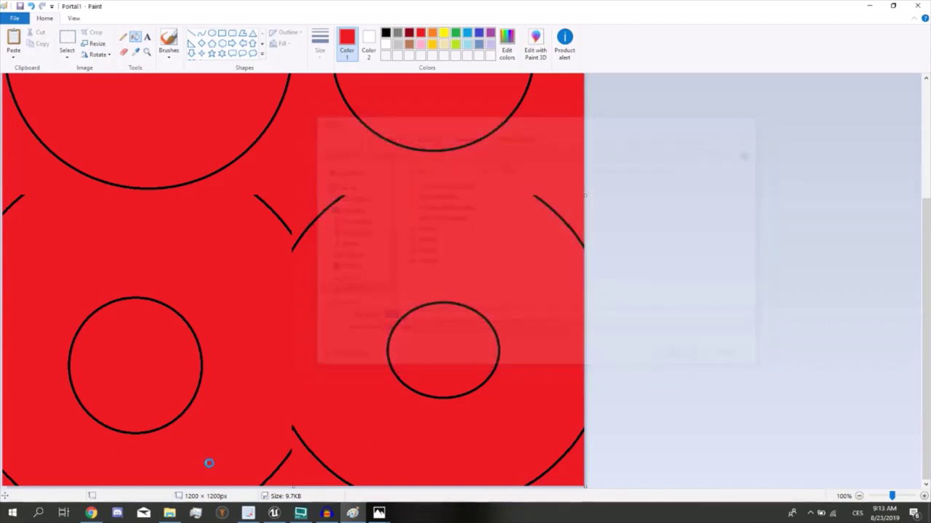
left_click(918, 6)
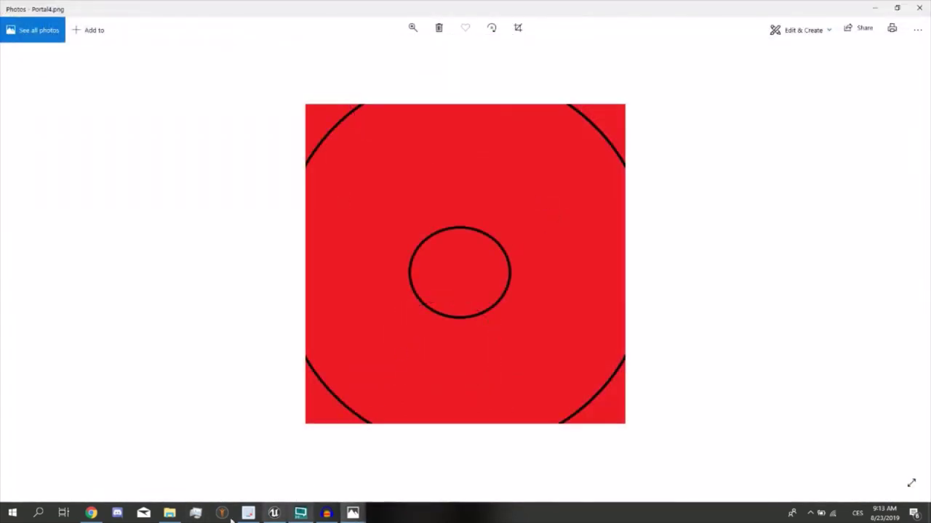
left_click(169, 513)
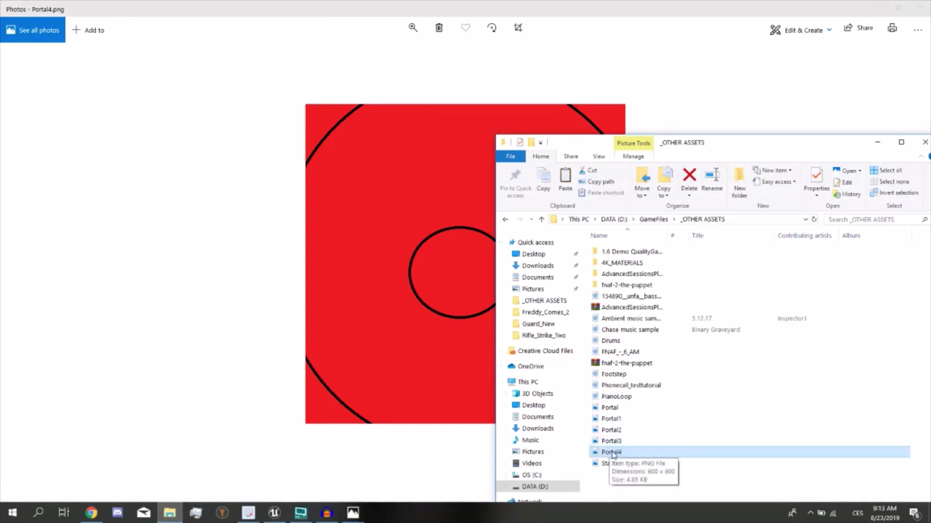
left_click(274, 514)
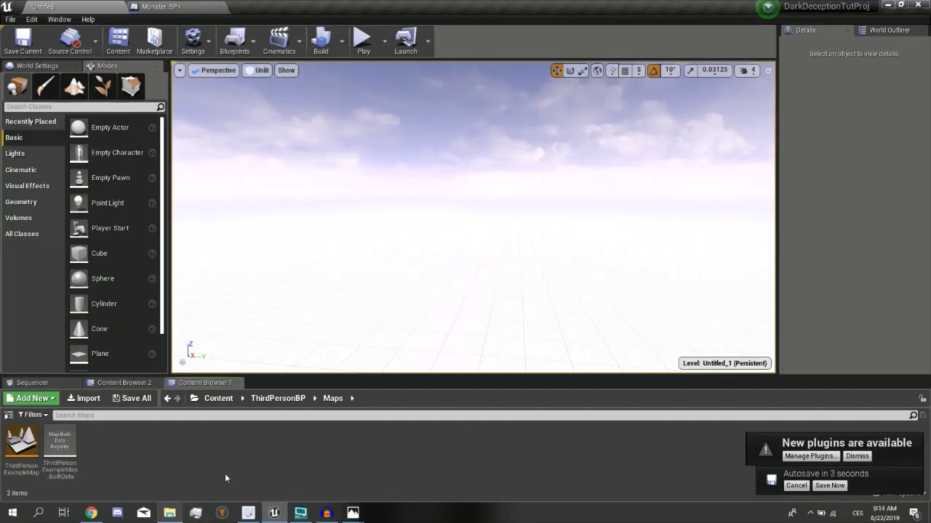
Delete the mistakenly imported Portal4 texture and import the Portal image into the Maps folder
left_click(170, 514)
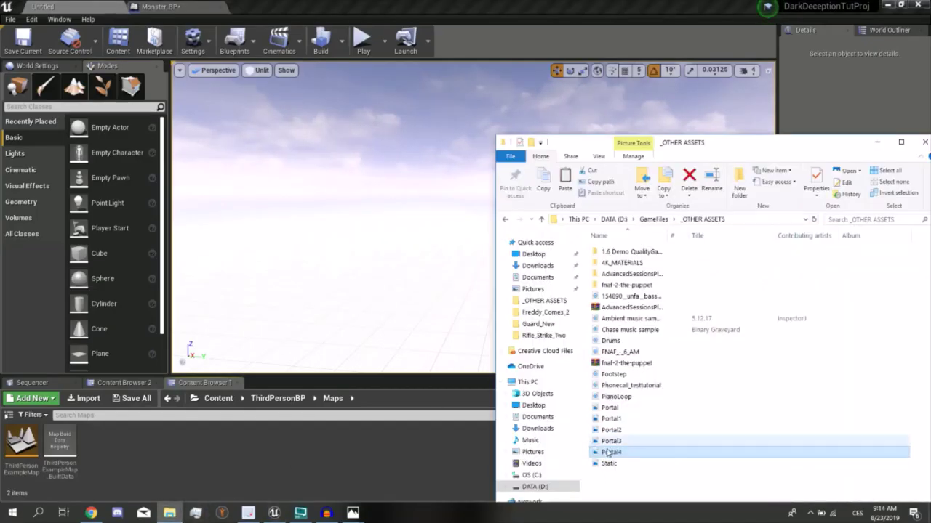
left_click_drag(610, 453, 351, 441)
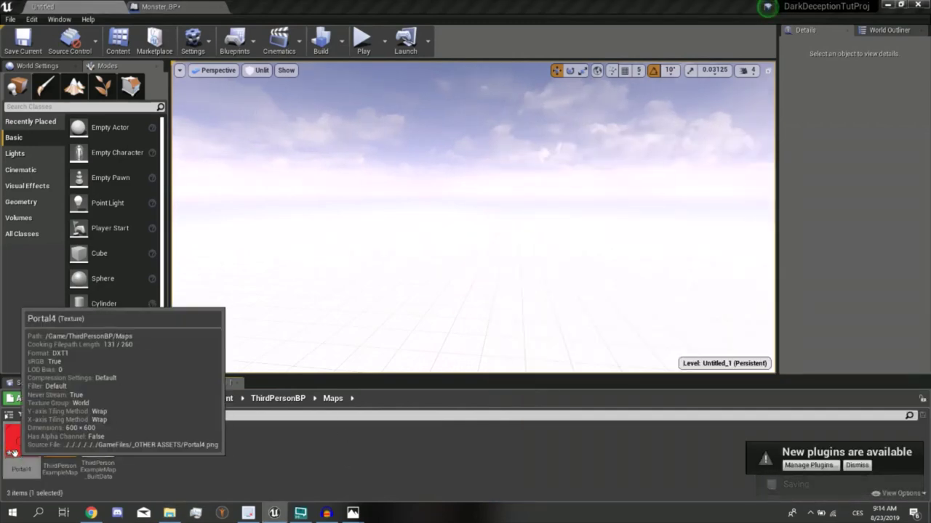
right_click(33, 452)
left_click(11, 451)
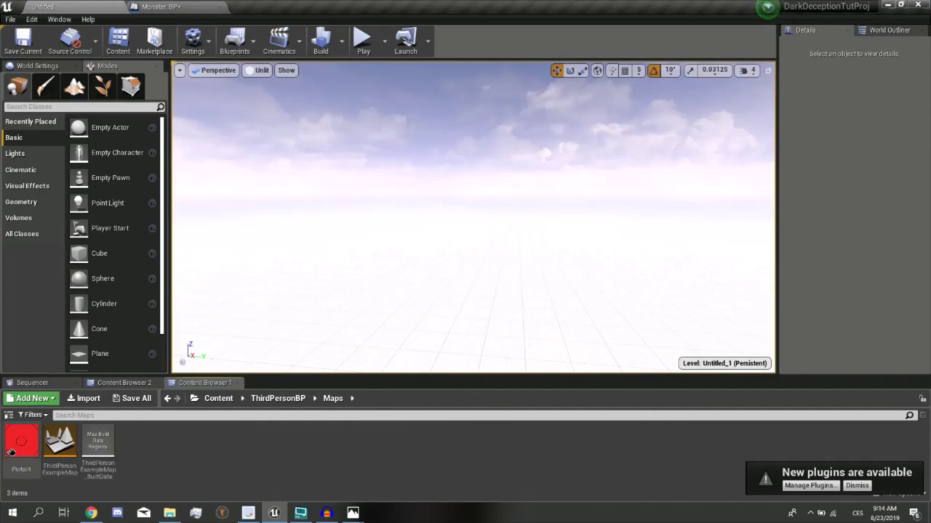
key("Delete")
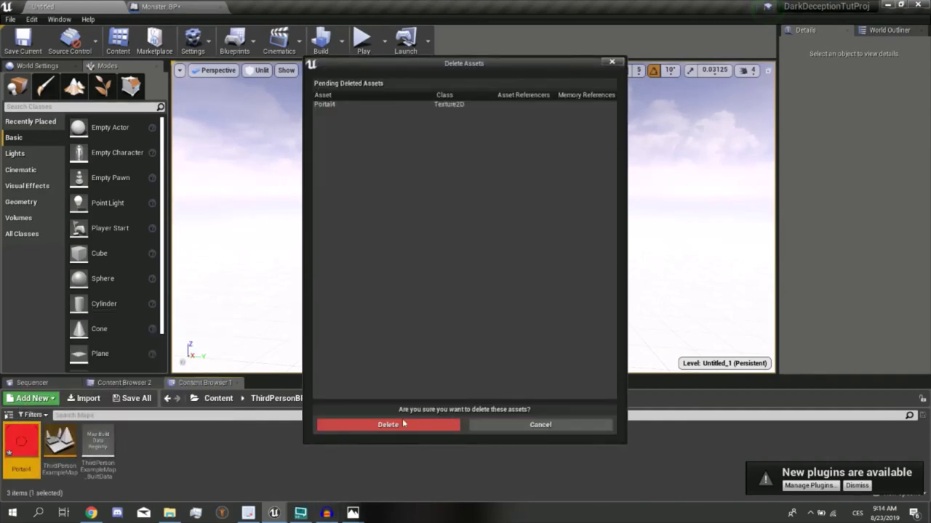
key("Return")
left_click(170, 512)
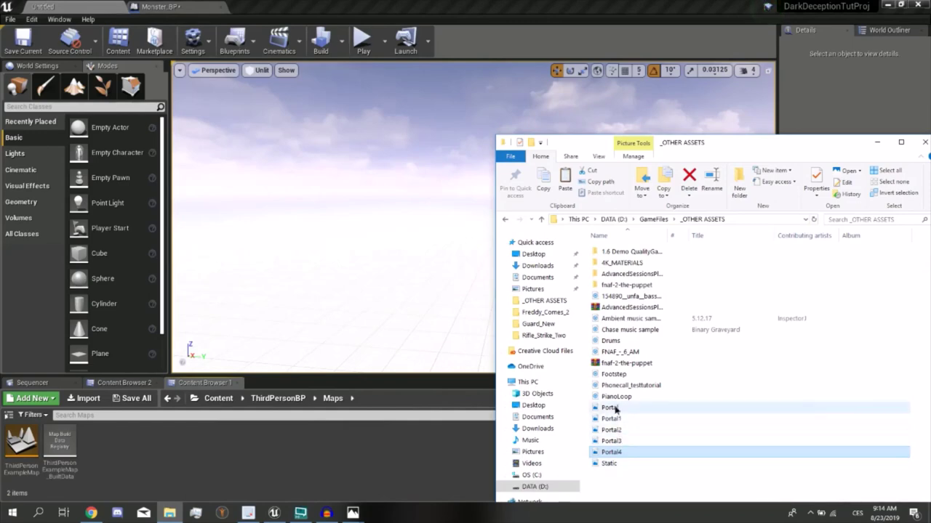
left_click_drag(610, 408, 338, 455)
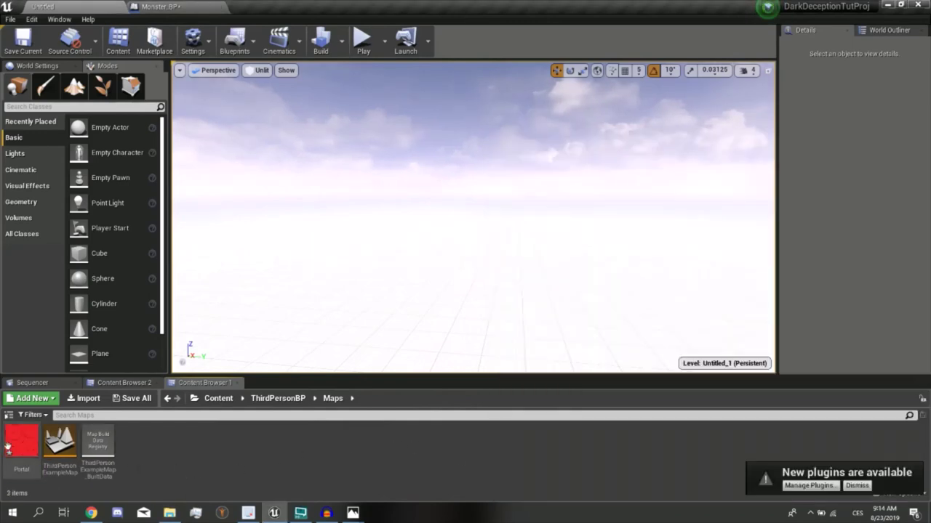
Create a Portal_Mat material from the Portal texture and open it
right_click(9, 445)
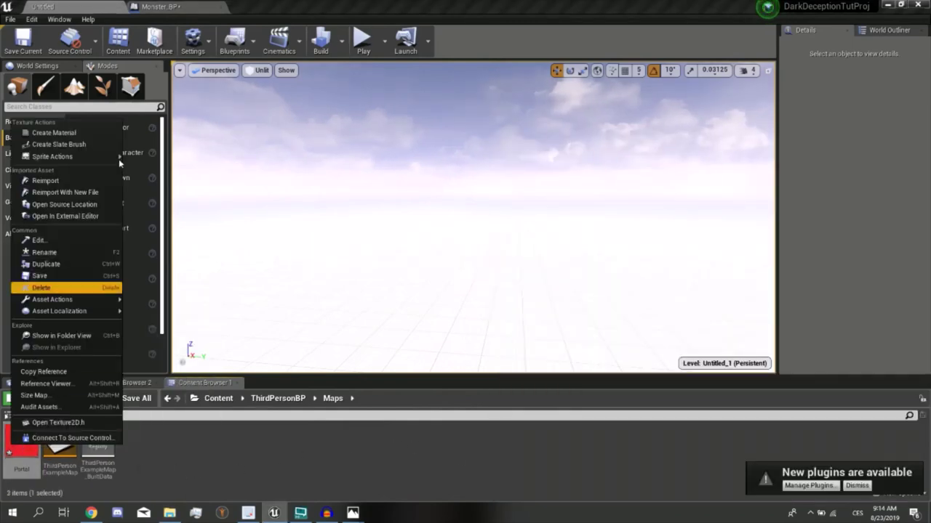
left_click(68, 135)
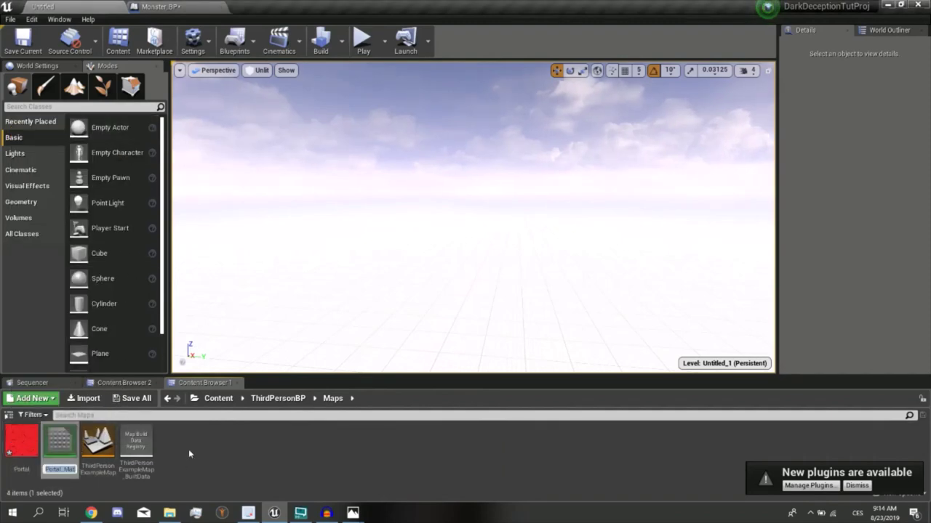
double_click(59, 445)
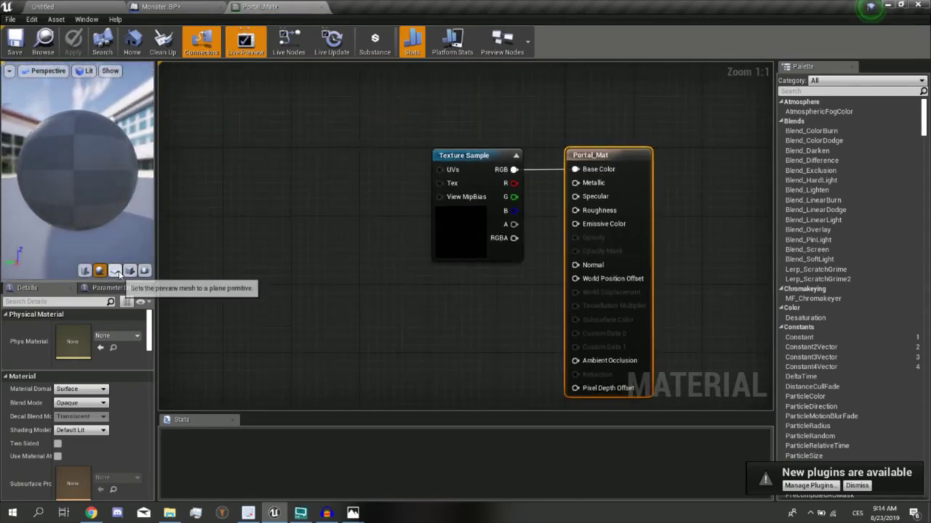
Preview Portal_Mat on a plane mesh, turning it to face the camera
left_click(115, 270)
left_click_drag(110, 229, 153, 230)
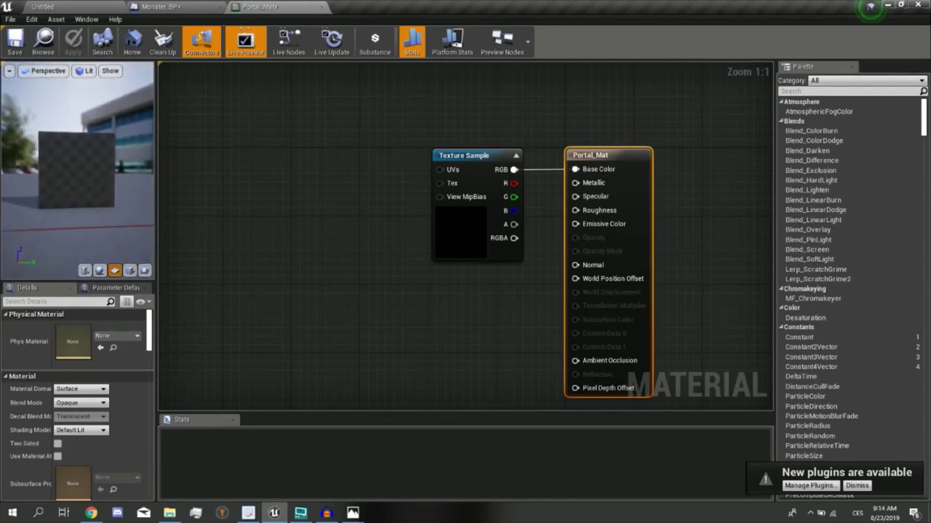
left_click_drag(50, 148, 87, 153)
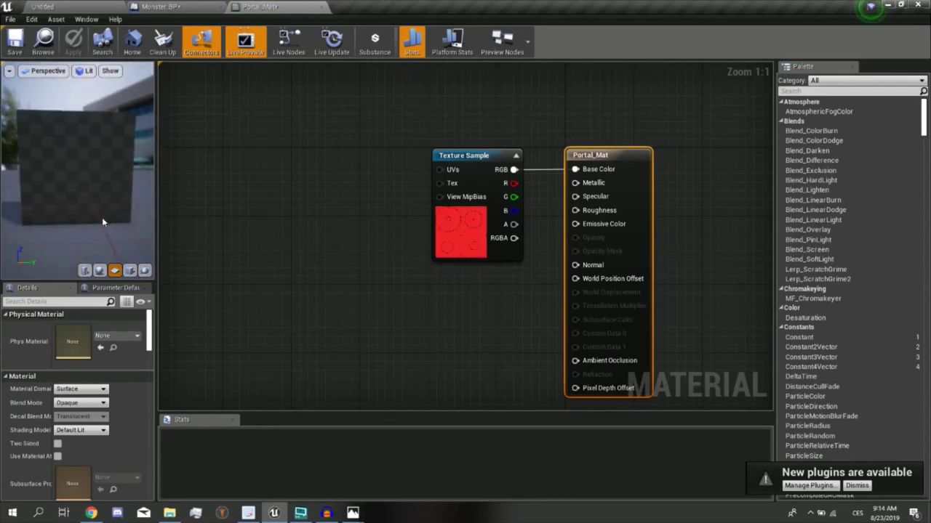
mouse_move(101, 229)
left_mouse_down()
mouse_move(145, 225)
mouse_move(71, 211)
left_mouse_up()
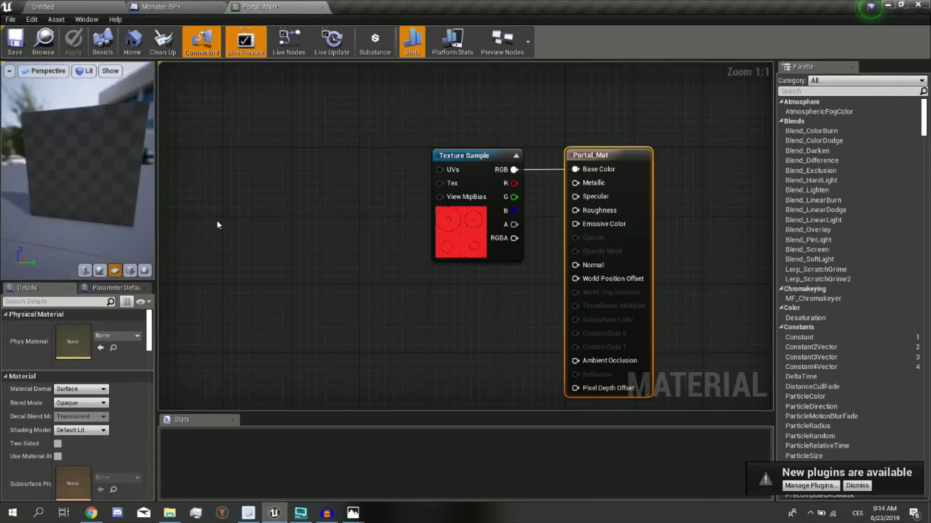
mouse_move(107, 212)
left_mouse_down()
mouse_move(87, 211)
mouse_move(99, 216)
left_mouse_up()
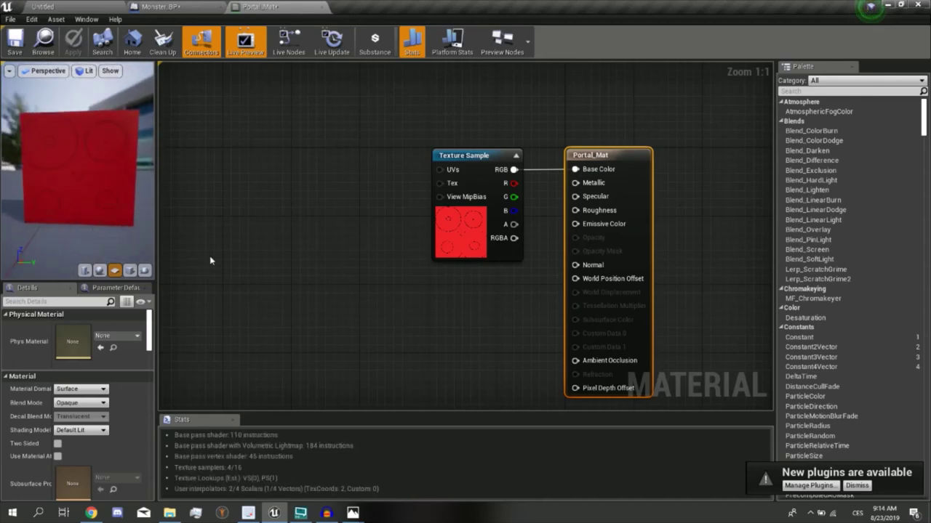
left_click(327, 513)
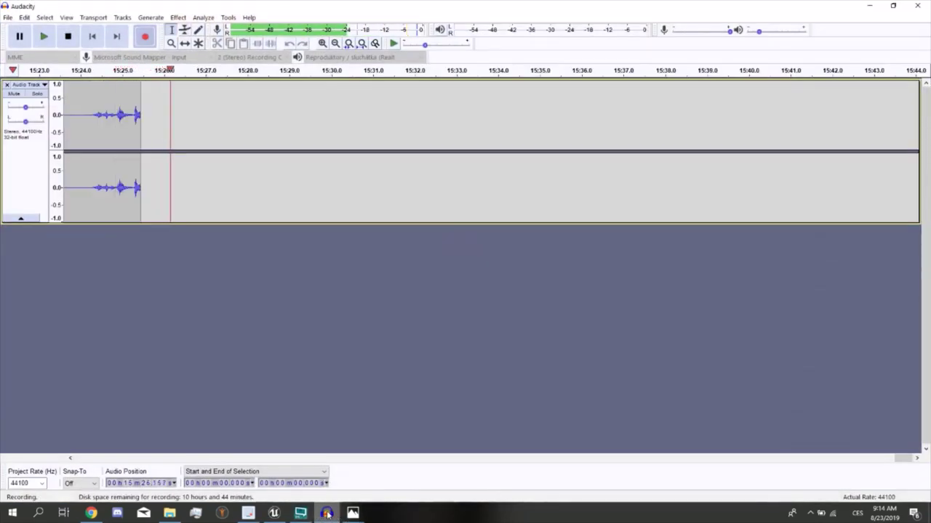
mouse_move(327, 513)
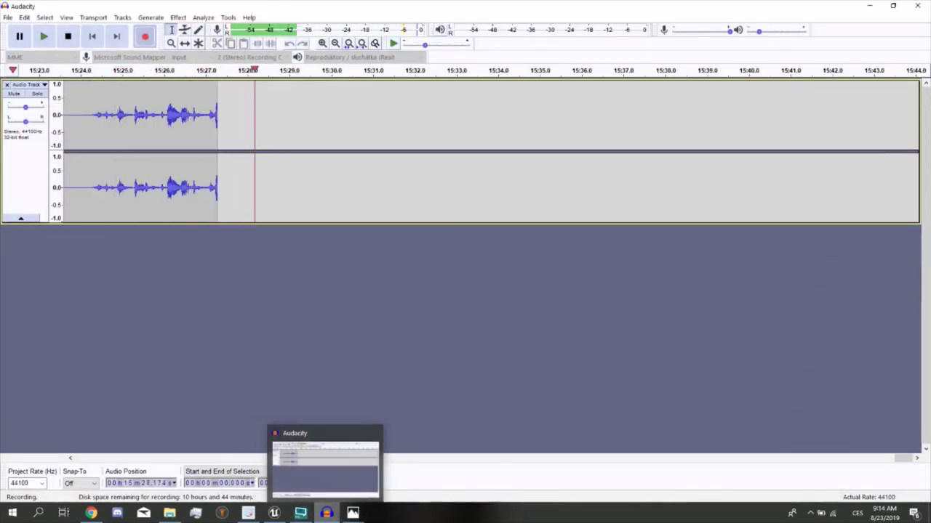
left_click(328, 514)
left_click_drag(72, 153, 41, 169)
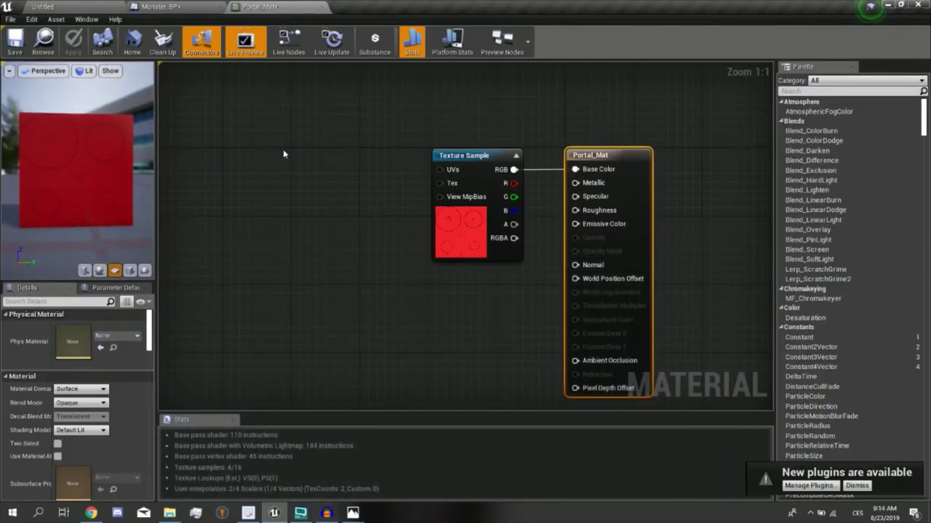
Add a FlipBook node feeding the Texture Sample UVs and a Constant node set to 2
right_click_drag(283, 153, 357, 184)
mouse_move(514, 201)
left_mouse_down()
mouse_move(345, 203)
mouse_move(298, 230)
left_mouse_up()
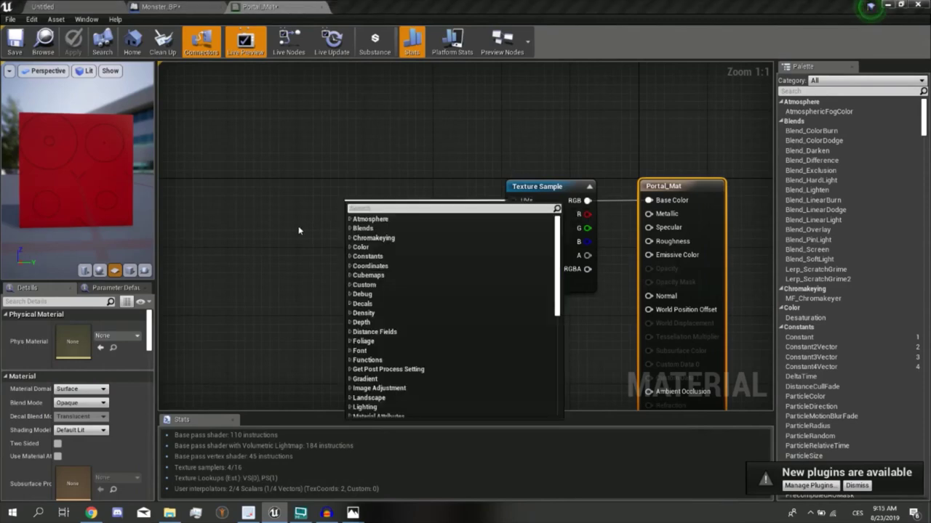
type("time")
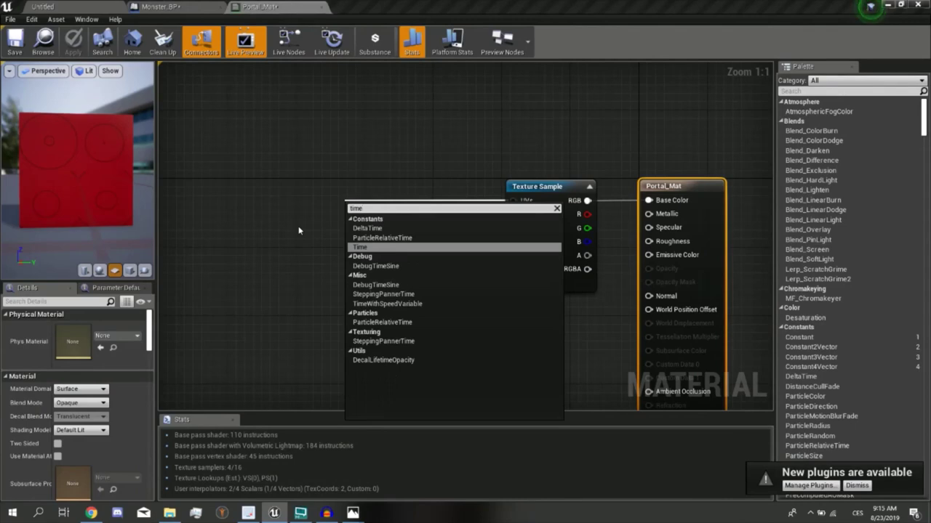
key("BackSpace")
key("BackSpace")
key("BackSpace")
key("BackSpace")
type("flip")
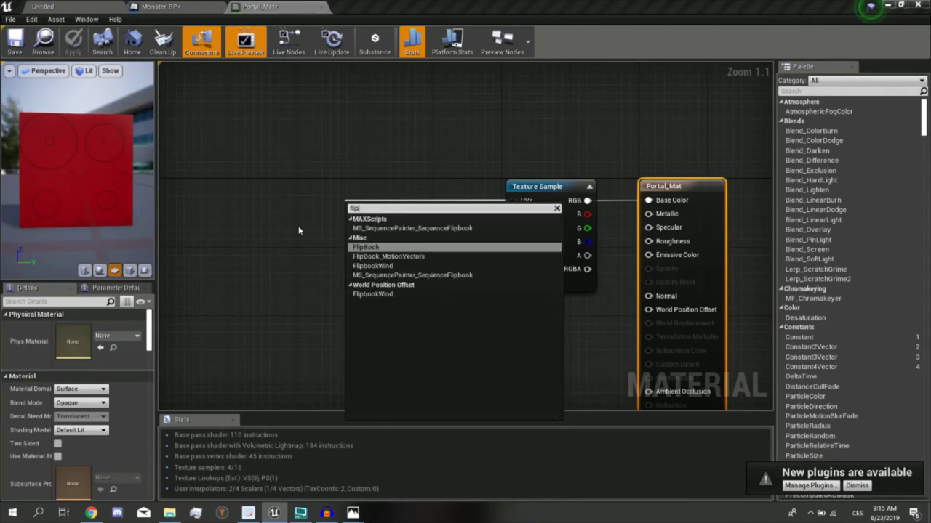
left_click(412, 248)
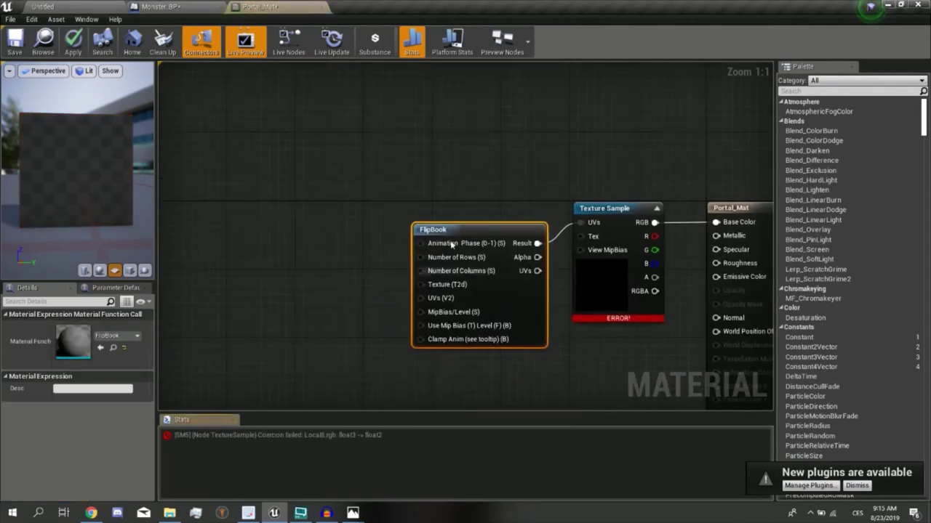
left_click_drag(456, 235, 432, 213)
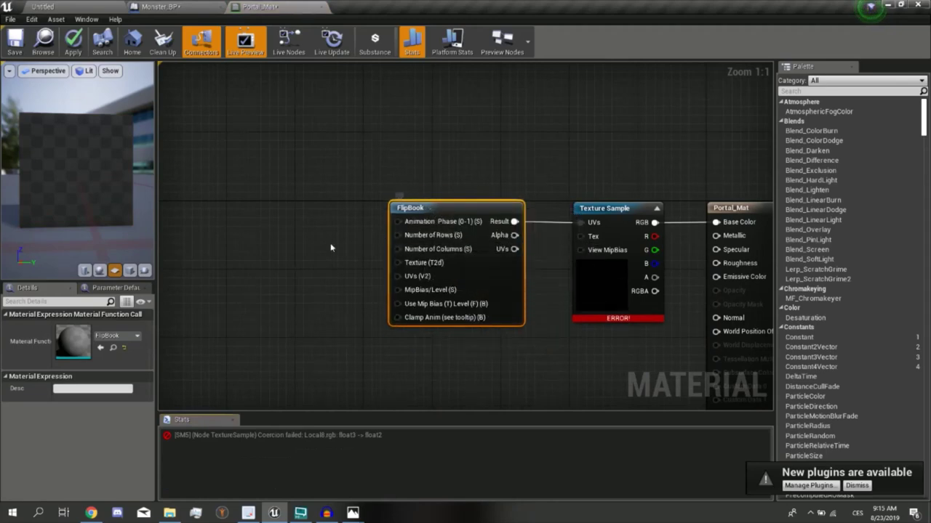
mouse_move(799, 337)
left_mouse_down()
mouse_move(336, 227)
mouse_move(344, 240)
mouse_move(397, 248)
left_mouse_up()
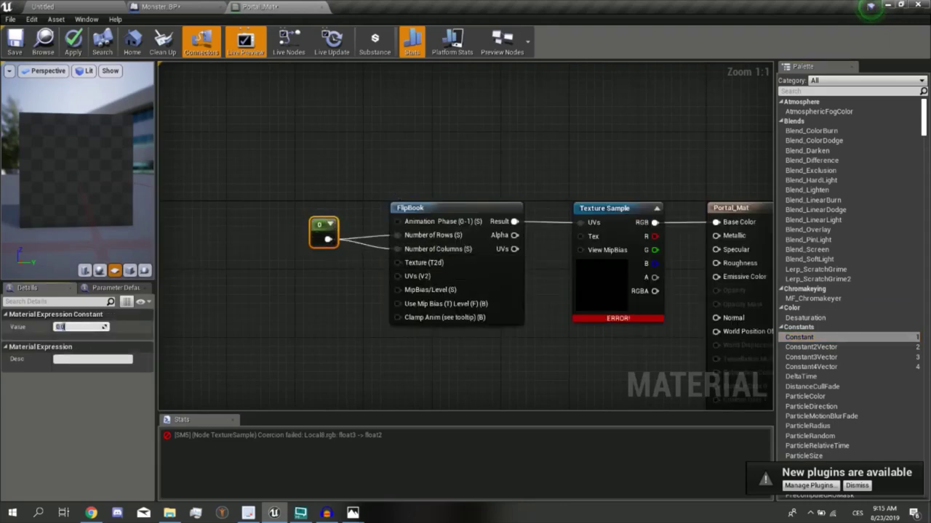
type("2")
left_click(197, 280)
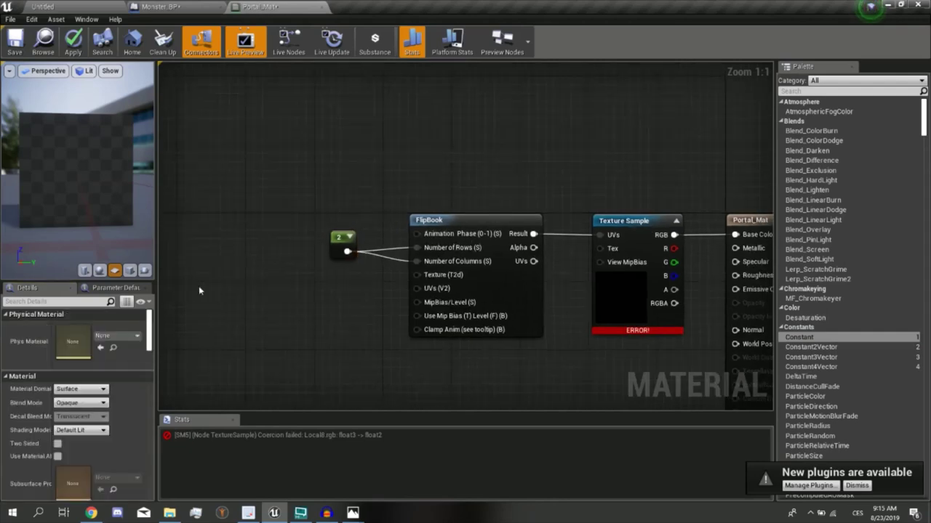
mouse_move(432, 238)
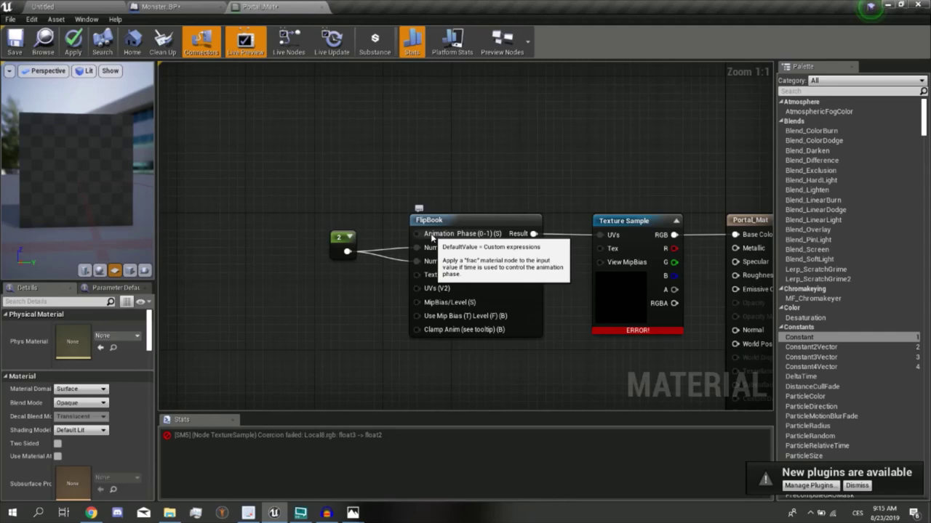
left_click_drag(432, 237, 339, 176)
type("fra")
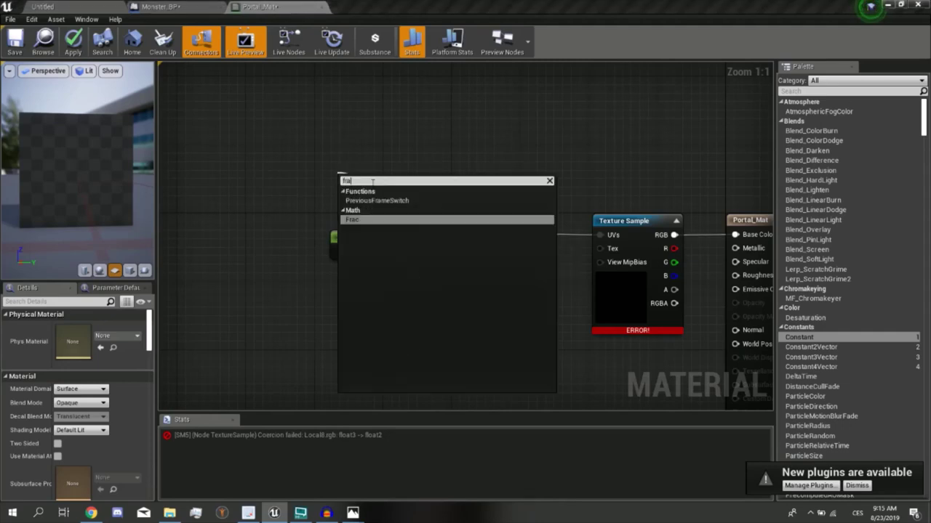
type("c")
key("Return")
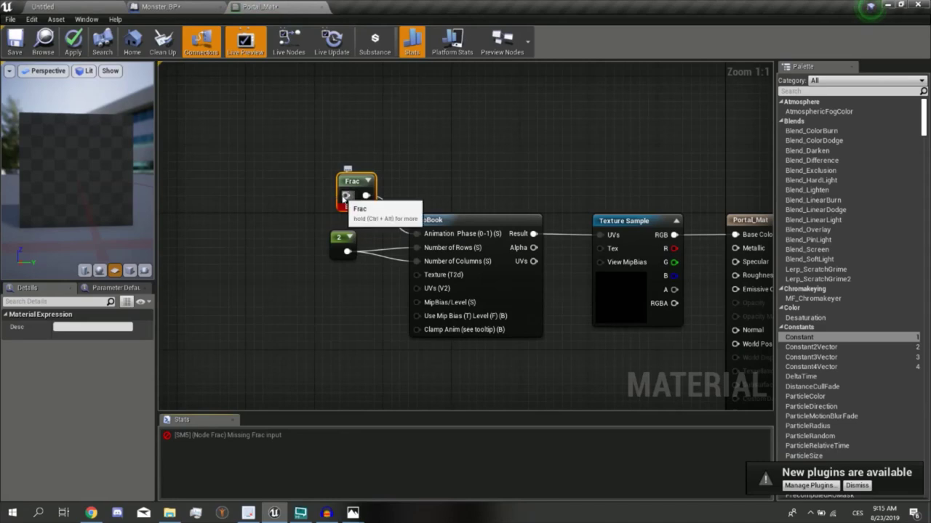
key("ctrl+alt")
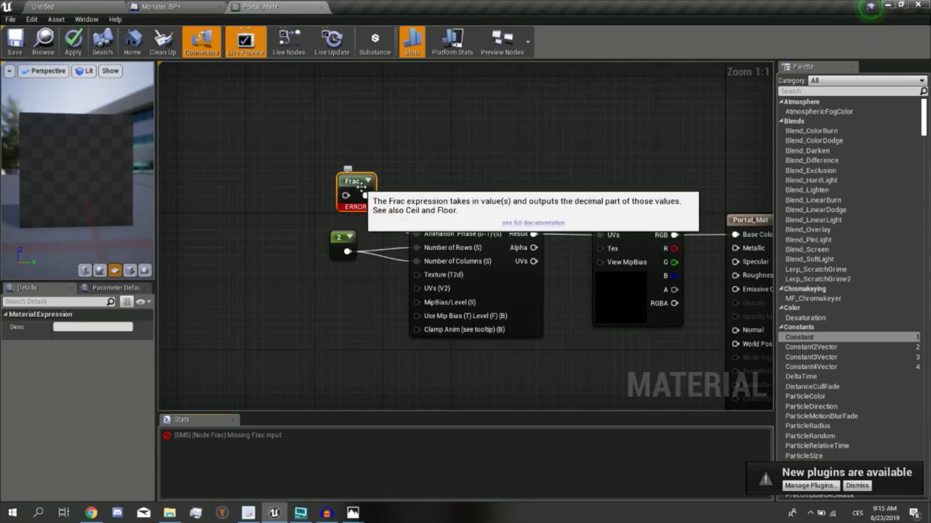
left_click_drag(366, 195, 457, 234)
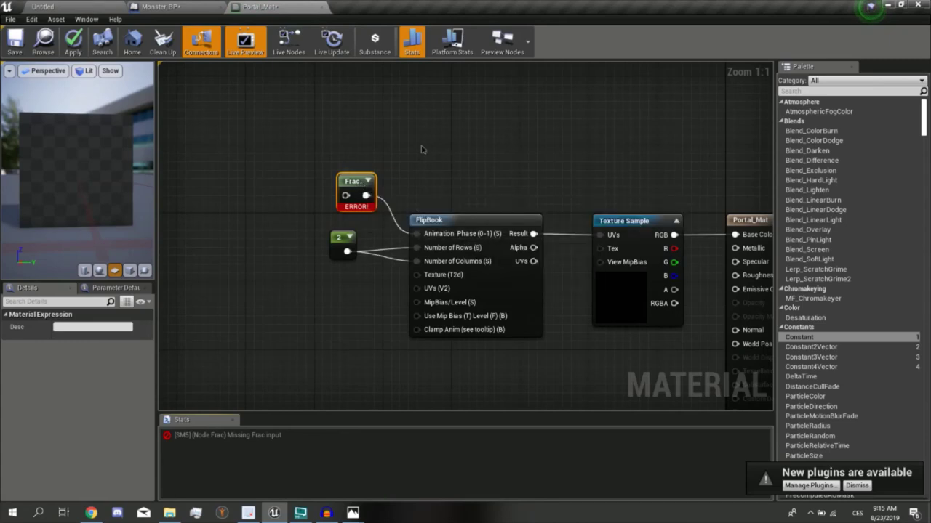
key("Delete")
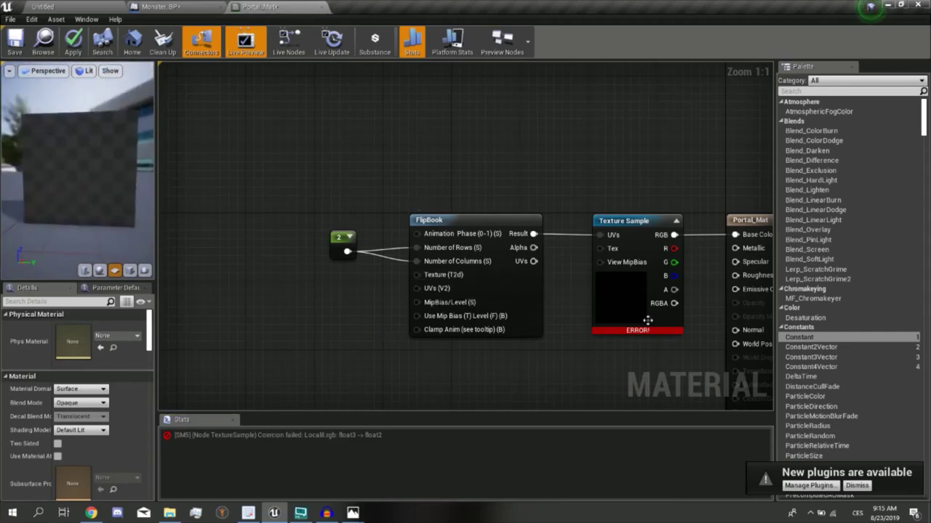
Rewire Texture Sample UVs to the FlipBook's UVs output and check the red plane preview
right_click_drag(647, 321, 542, 304)
mouse_move(428, 216)
left_mouse_down("ctrl")
mouse_move(429, 260)
mouse_move(428, 245)
left_mouse_up("ctrl")
right_click_drag(462, 281, 457, 263)
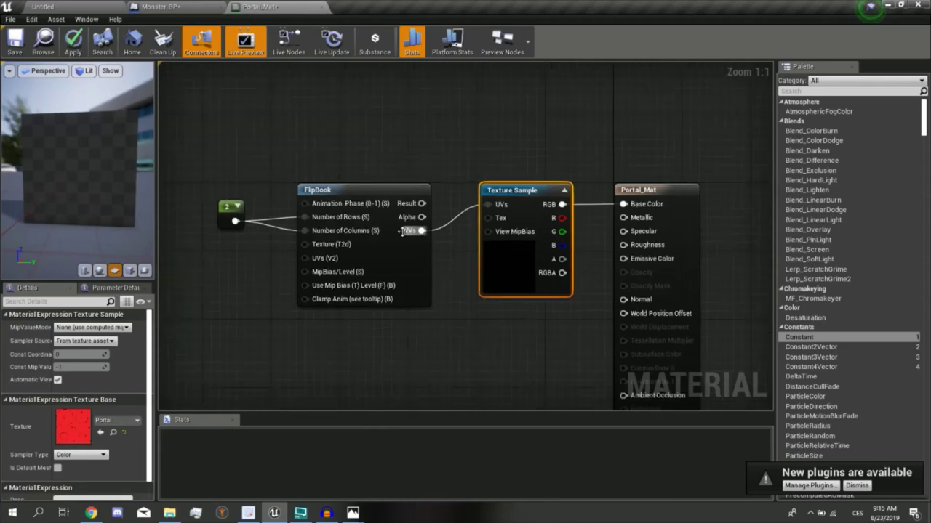
right_click_drag(444, 325, 562, 321)
mouse_move(144, 194)
left_mouse_down()
mouse_move(109, 197)
mouse_move(97, 159)
mouse_move(109, 134)
left_mouse_up()
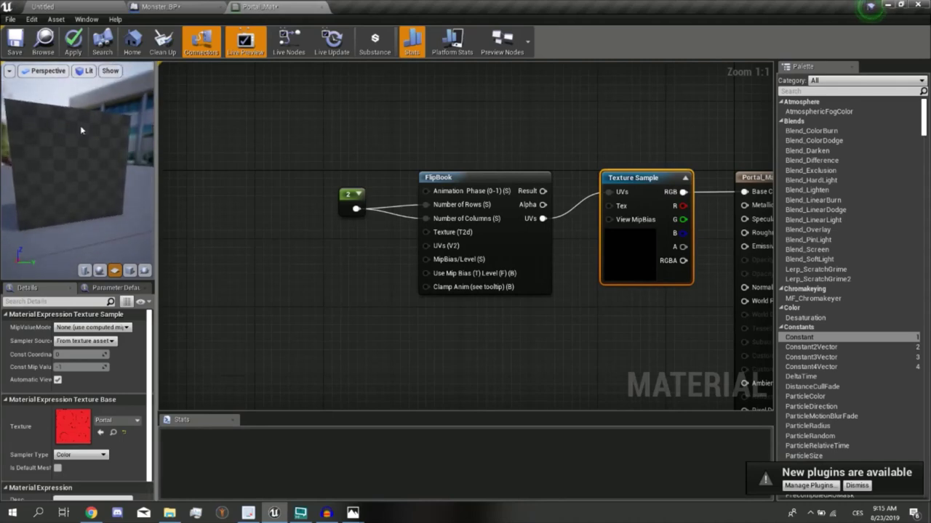
left_click_drag(108, 169, 92, 166)
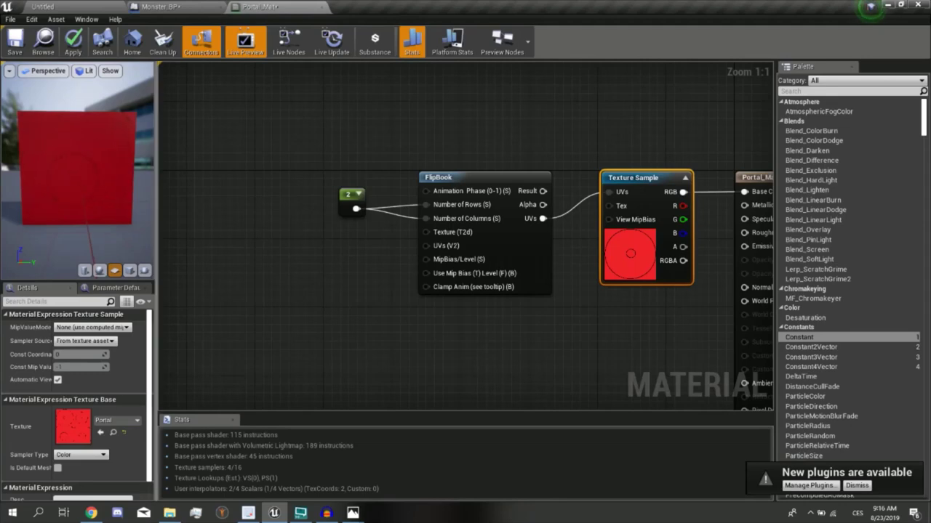
left_click_drag(87, 167, 66, 164)
left_click_drag(70, 164, 73, 164)
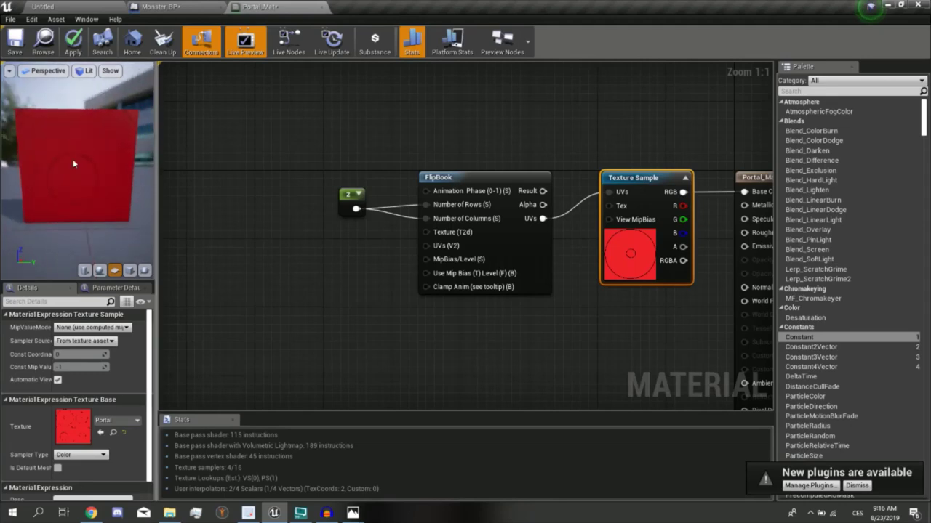
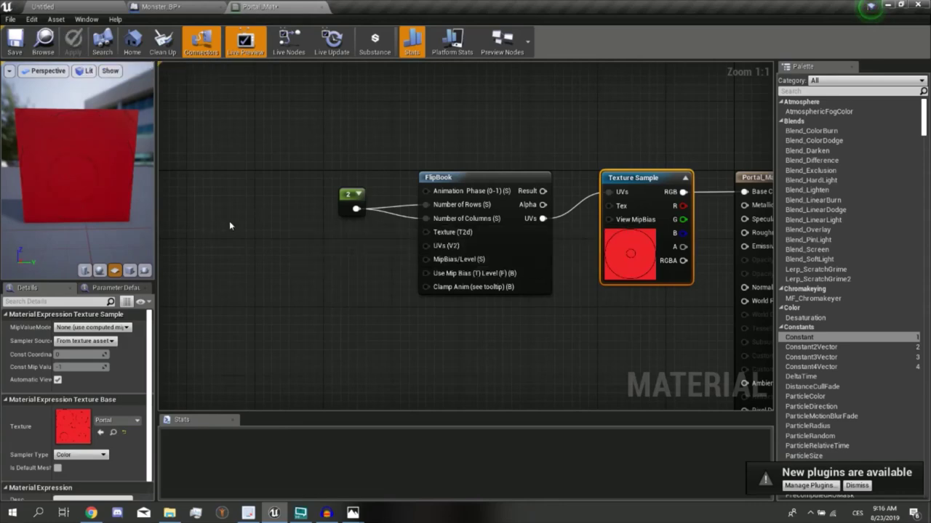
In the untitled level, place a Plane near the centre of the floor
left_click(97, 5)
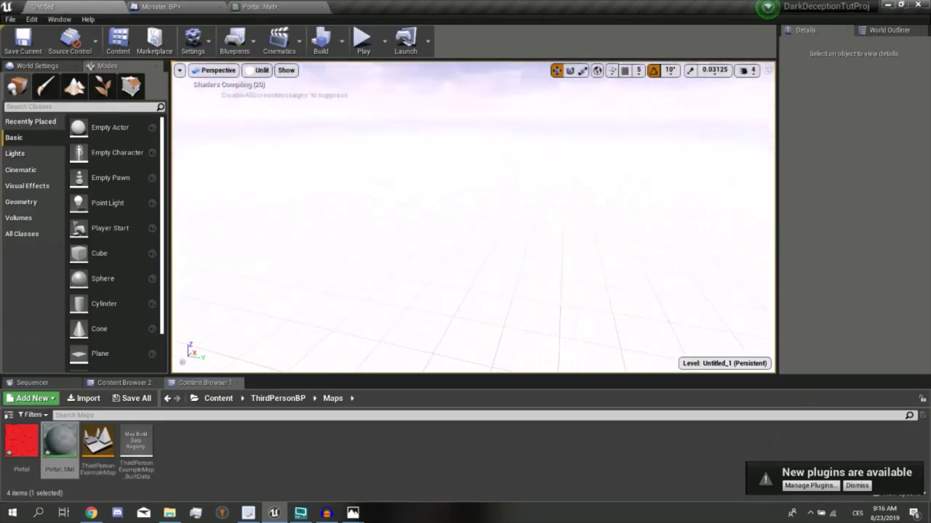
right_click_drag(326, 206, 247, 212)
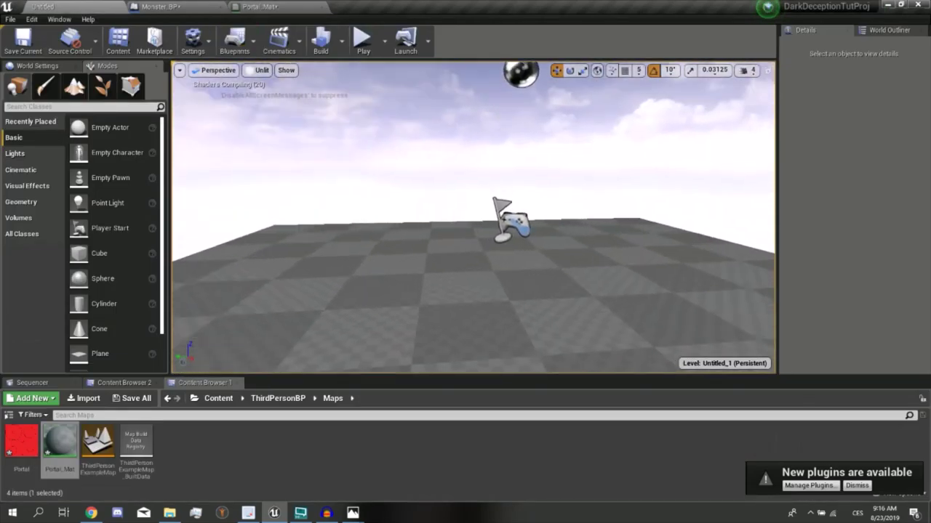
right_click(133, 463)
left_click(203, 482)
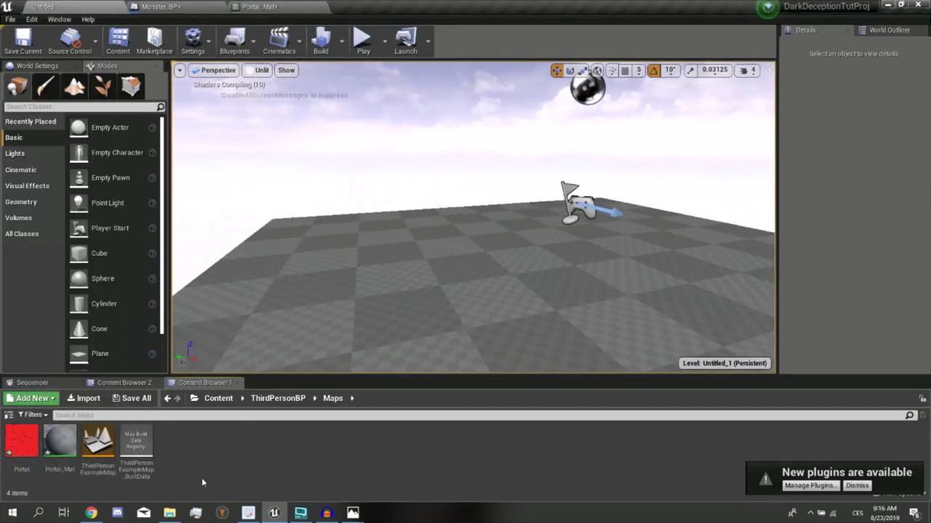
right_click(226, 461)
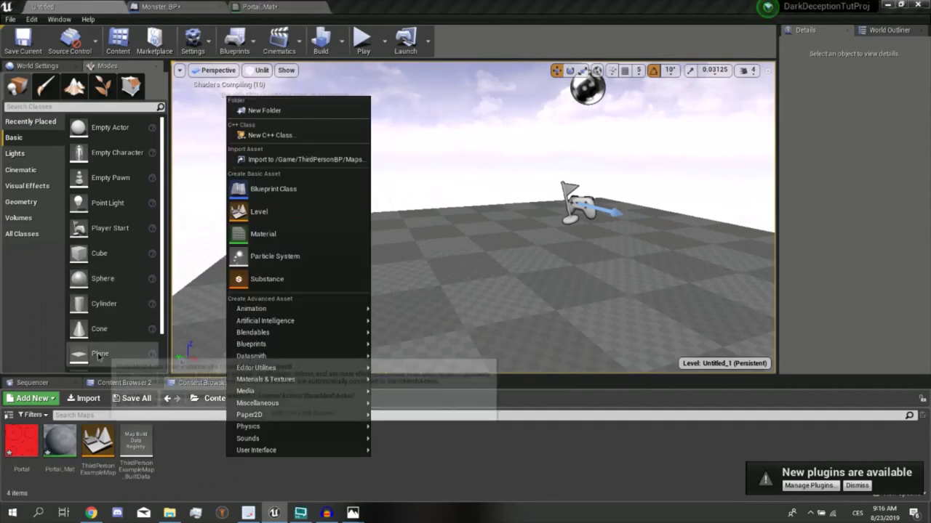
left_click(386, 243)
left_click_drag(280, 321, 436, 245)
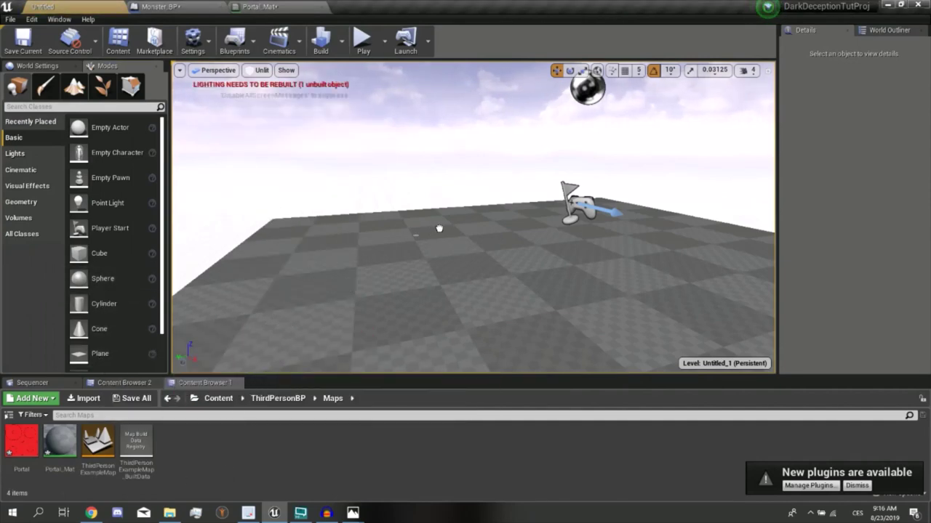
Rotate the plane -90° to stand it upright, then raise it above the floor
left_click(439, 229)
key("e")
left_click_drag(443, 205, 439, 276)
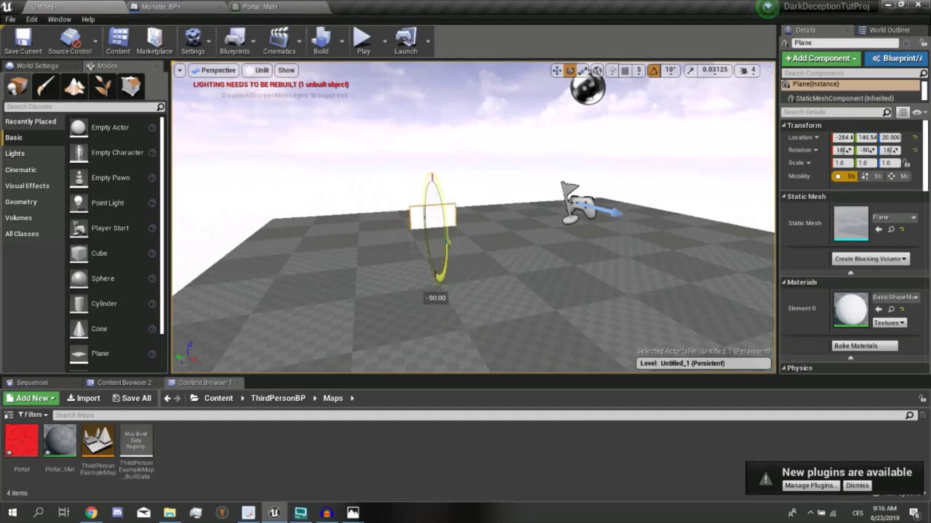
left_click_drag(433, 192, 431, 149)
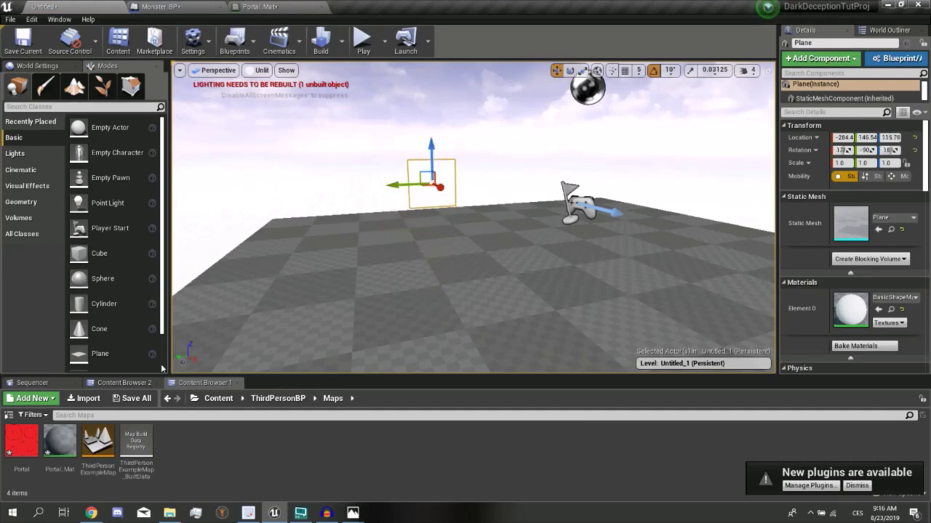
Apply the red Portal_Mat material to the plane and scale it to about 2.3952
left_click_drag(51, 454, 851, 308)
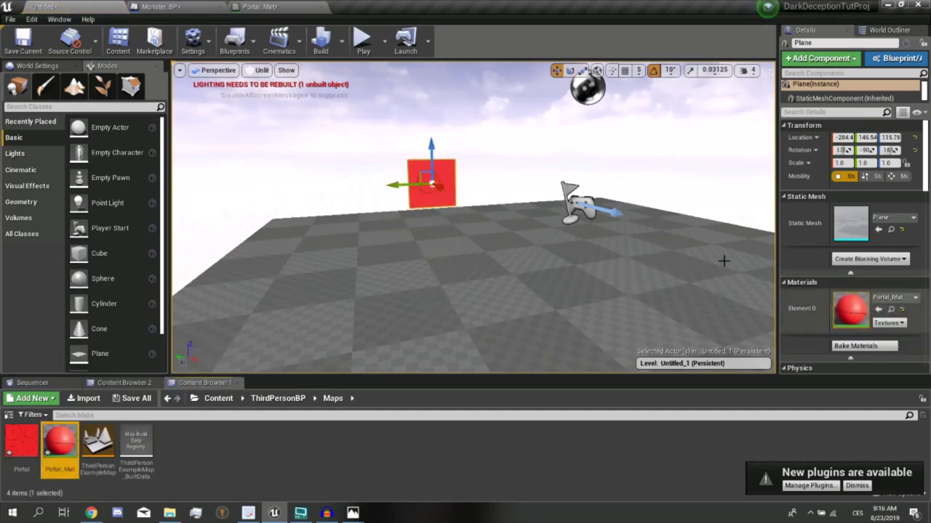
key("f")
key("e")
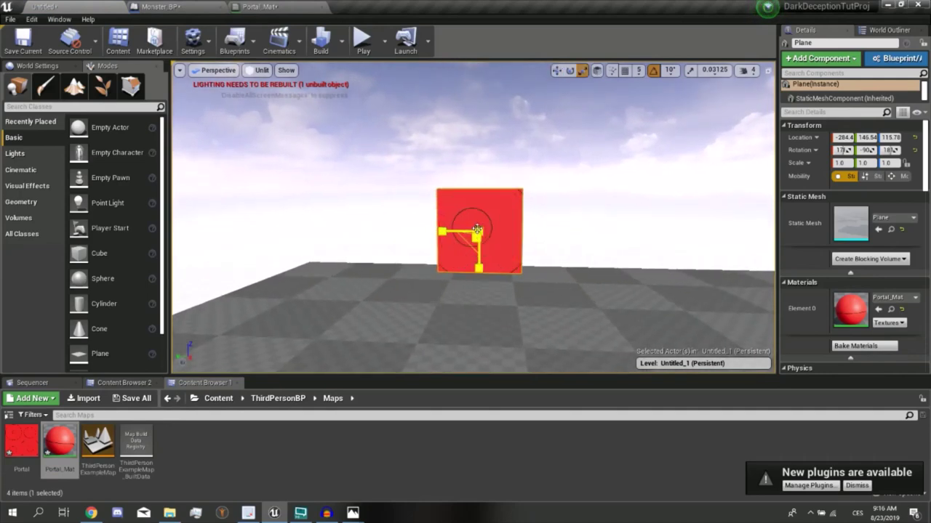
mouse_move(490, 232)
left_mouse_down()
mouse_move(477, 211)
mouse_move(280, 205)
left_mouse_up()
key("w")
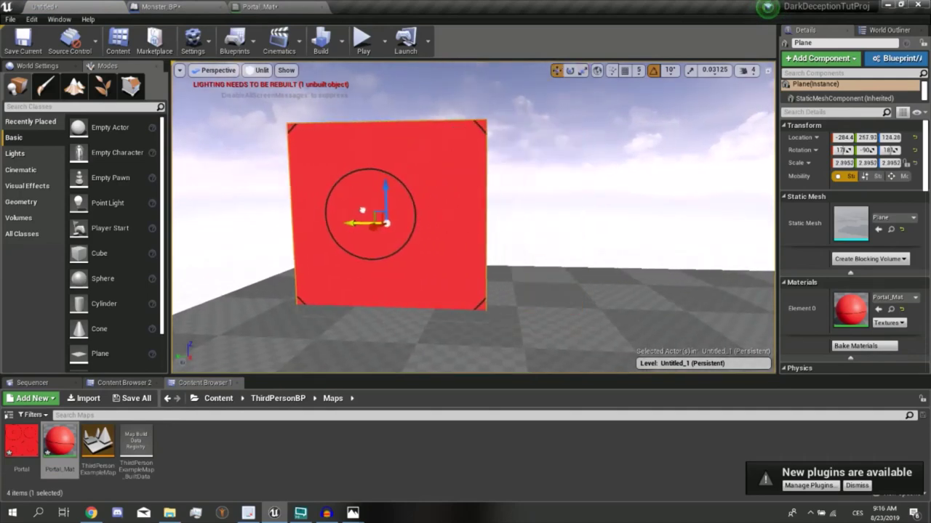
Open the Portal_Mat graph and add a Constant node at the top left
key("f")
left_click(255, 7)
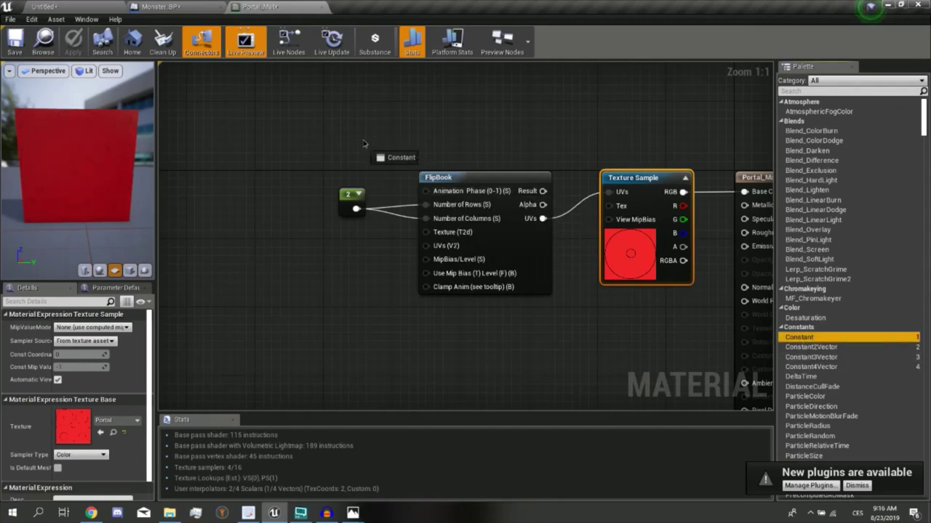
left_click_drag(799, 338, 331, 117)
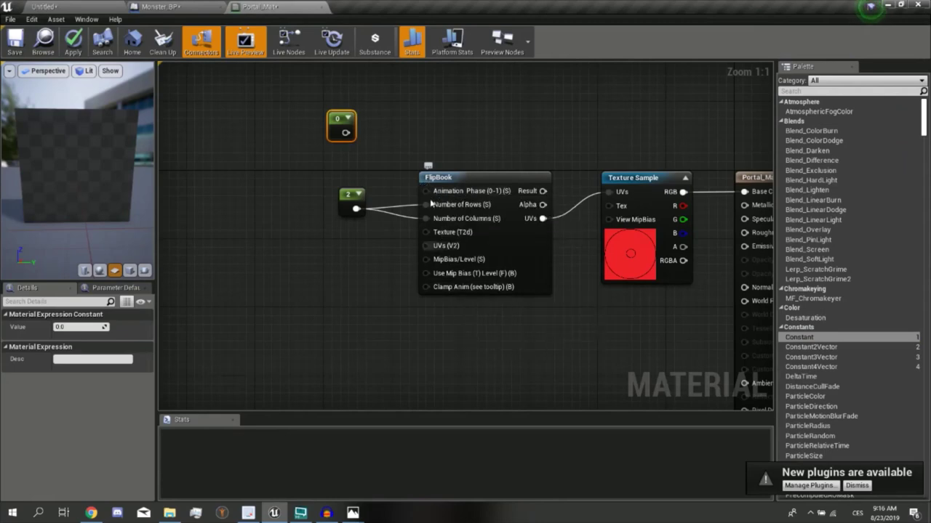
left_click_drag(331, 135, 394, 349)
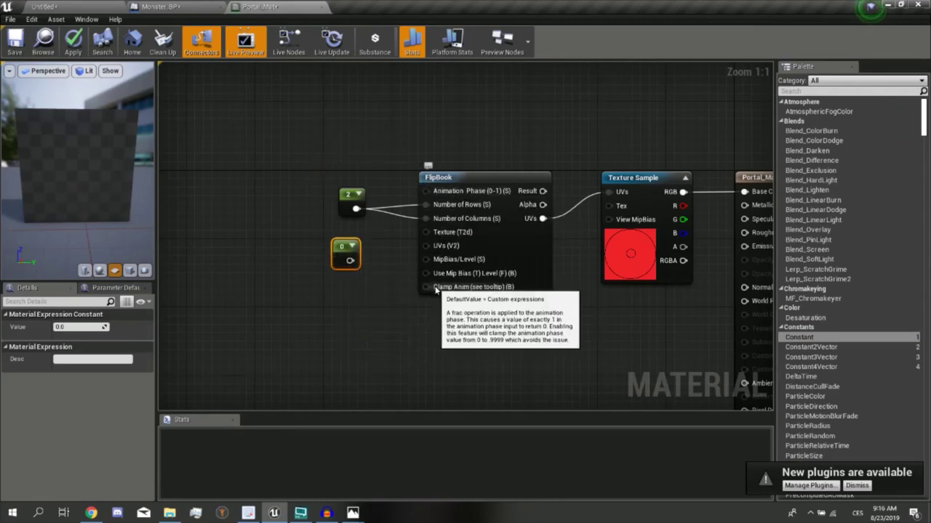
left_click_drag(346, 247, 285, 102)
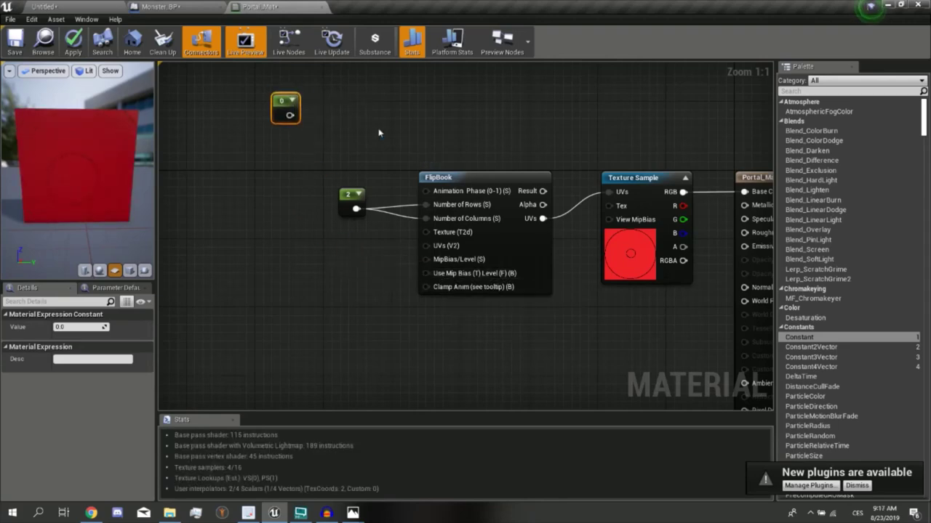
Add a Frac node and wire the constant through it into FlipBook's Animation Phase
right_click(366, 149)
type("frac")
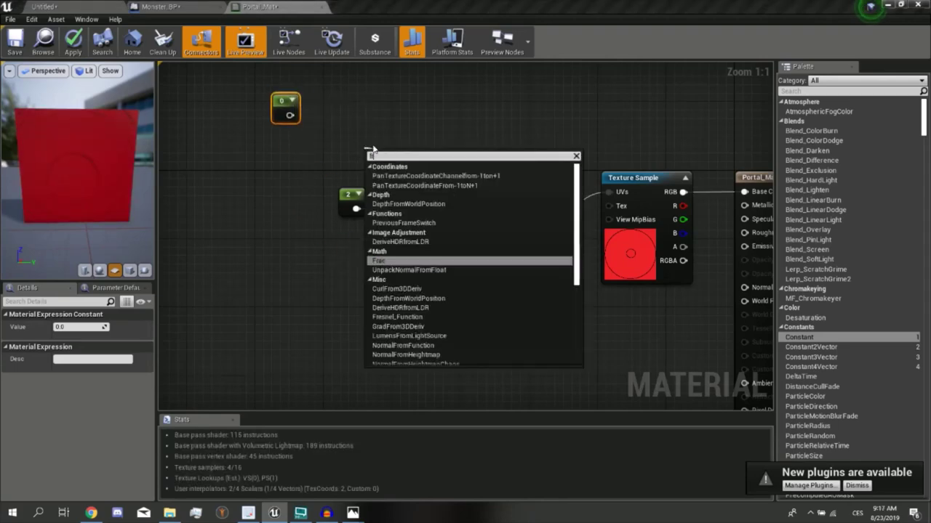
key("Return")
mouse_move(288, 116)
left_mouse_down()
mouse_move(364, 170)
mouse_move(378, 151)
left_mouse_up()
left_click(283, 102)
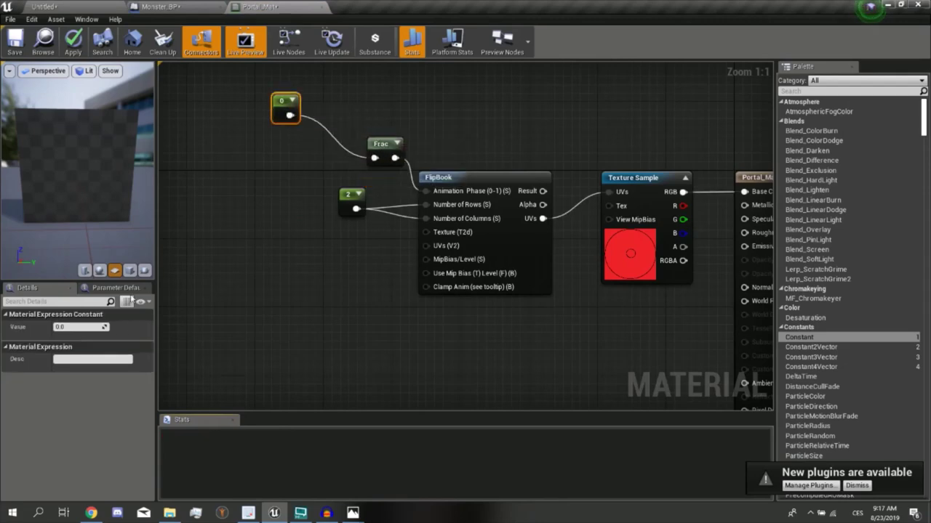
left_click_drag(80, 182, 102, 181)
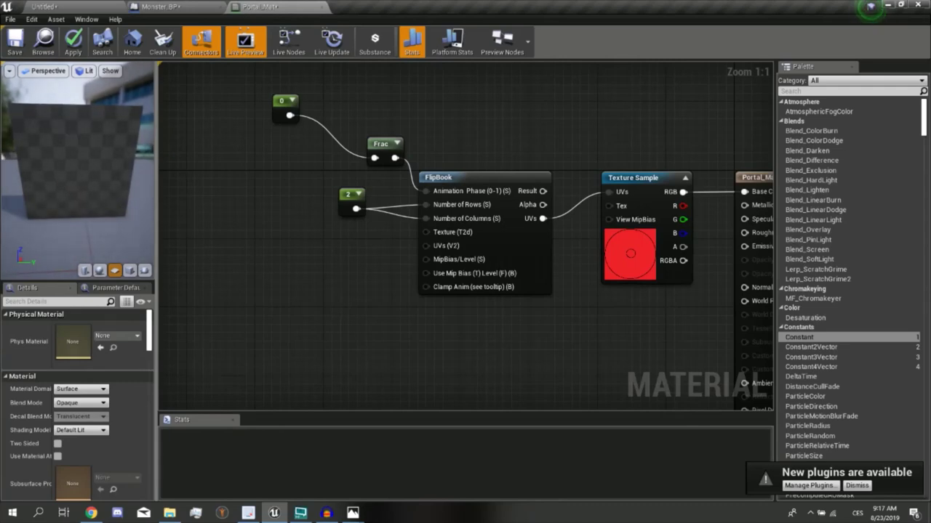
left_click_drag(73, 170, 64, 171)
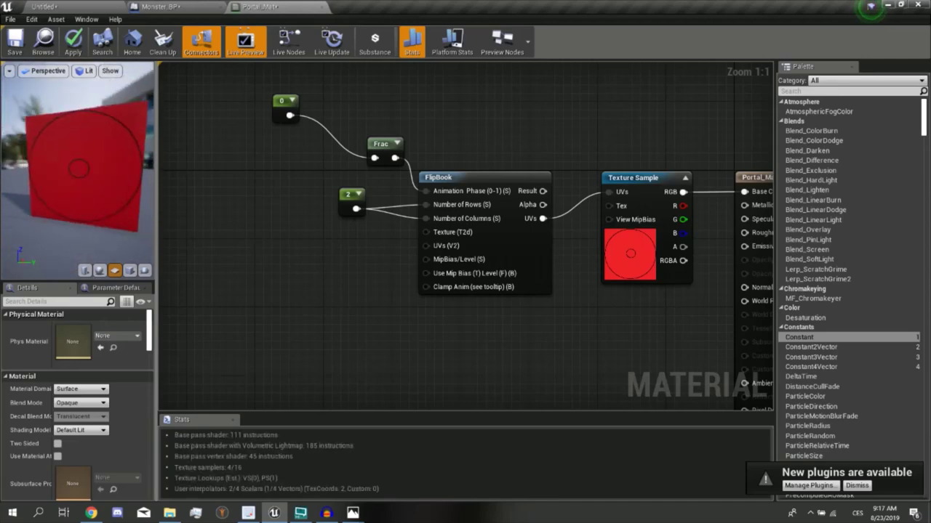
Set the constant to 0.5, check the preview, then delete the Constant and Frac nodes
left_click(286, 107)
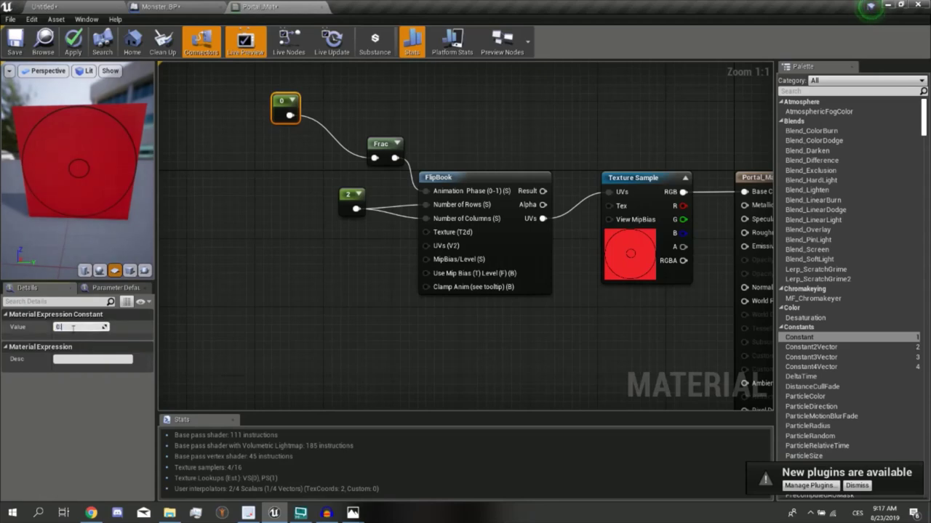
key("Return")
left_click_drag(53, 188, 70, 178)
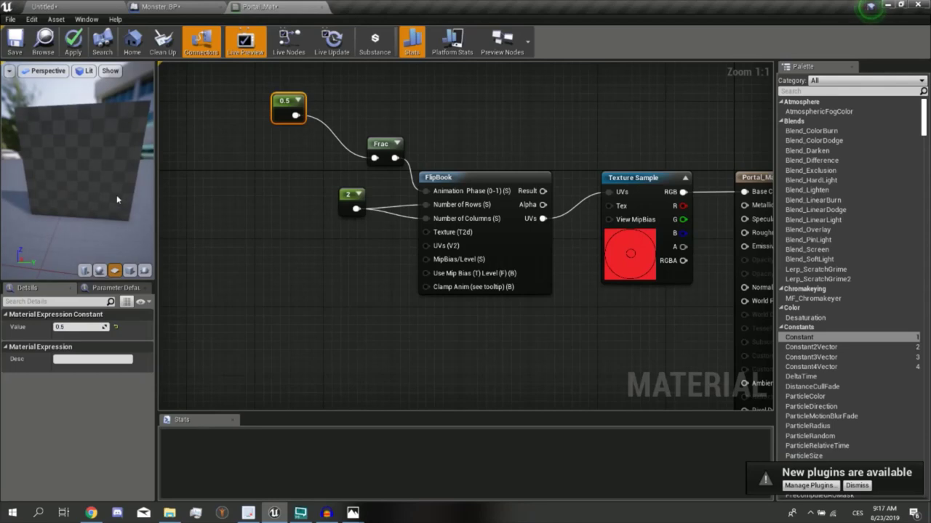
mouse_move(76, 163)
left_mouse_down()
mouse_move(91, 166)
mouse_move(80, 168)
mouse_move(95, 200)
left_mouse_up()
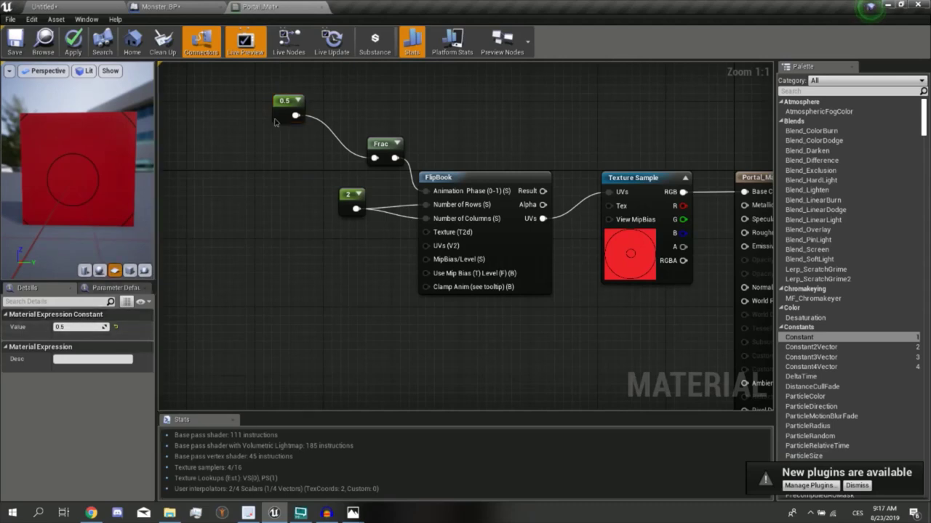
left_click(289, 94)
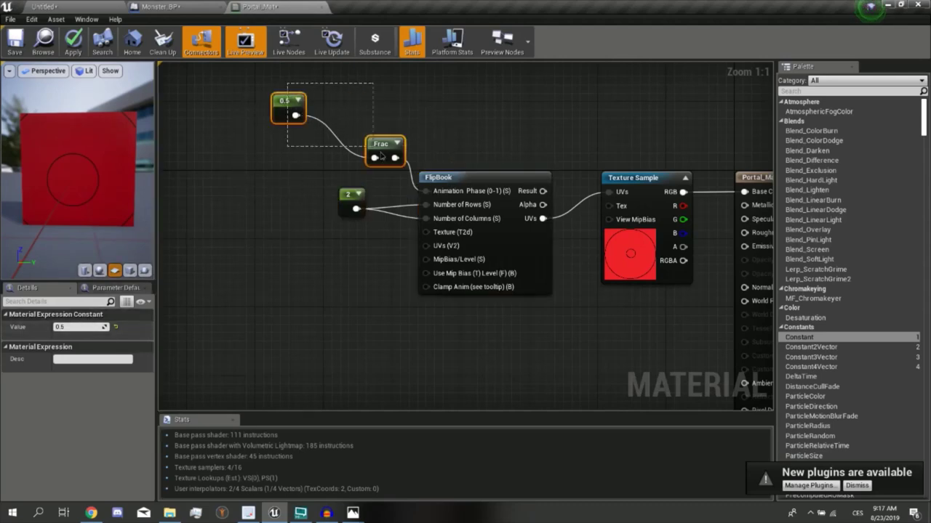
key("Delete")
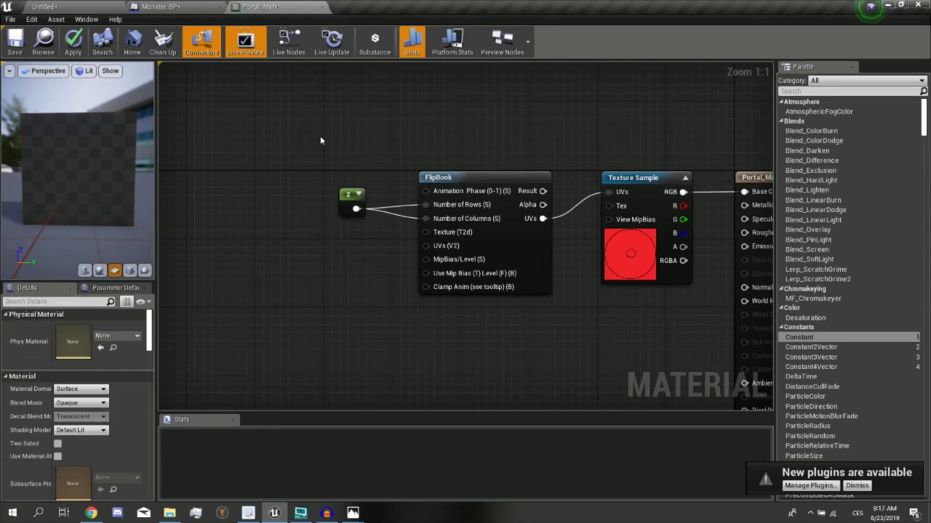
Close the Portal_Mat graph without applying changes and move the view toward the red plane
left_click(69, 6)
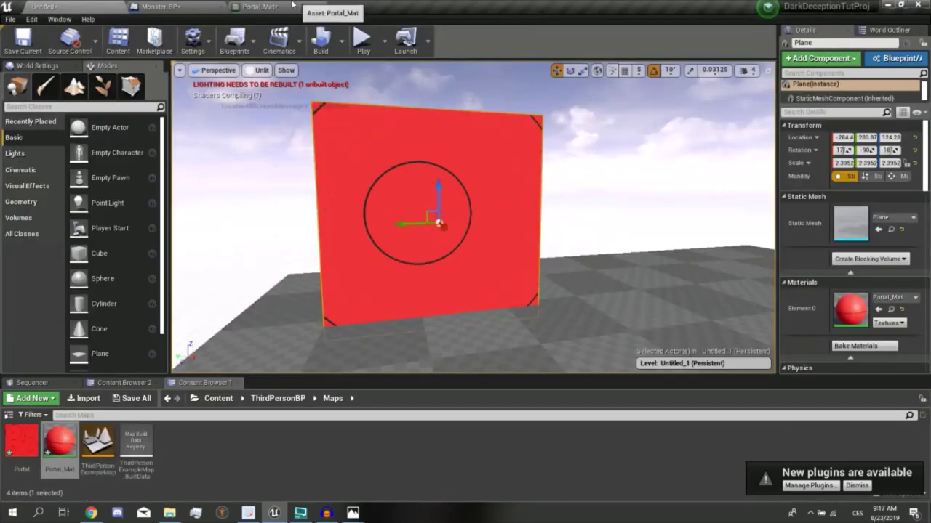
left_click(325, 8)
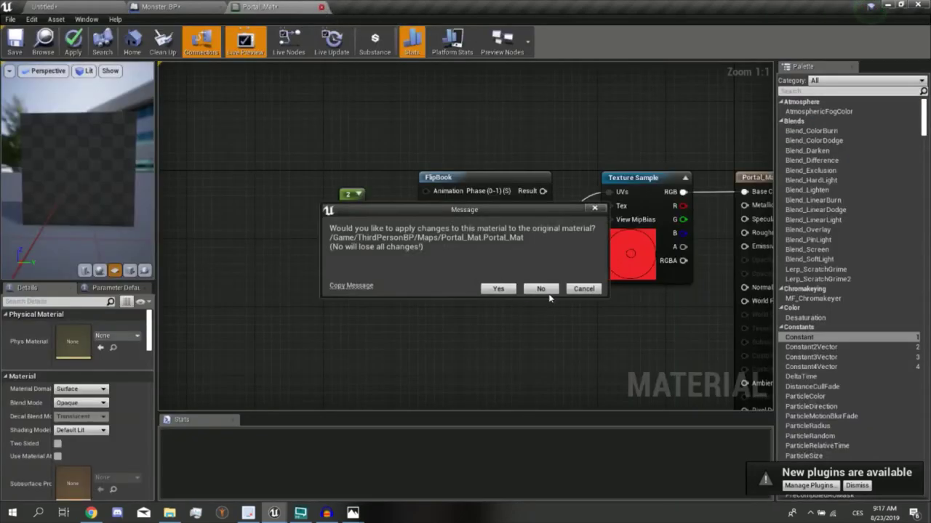
left_click(542, 295)
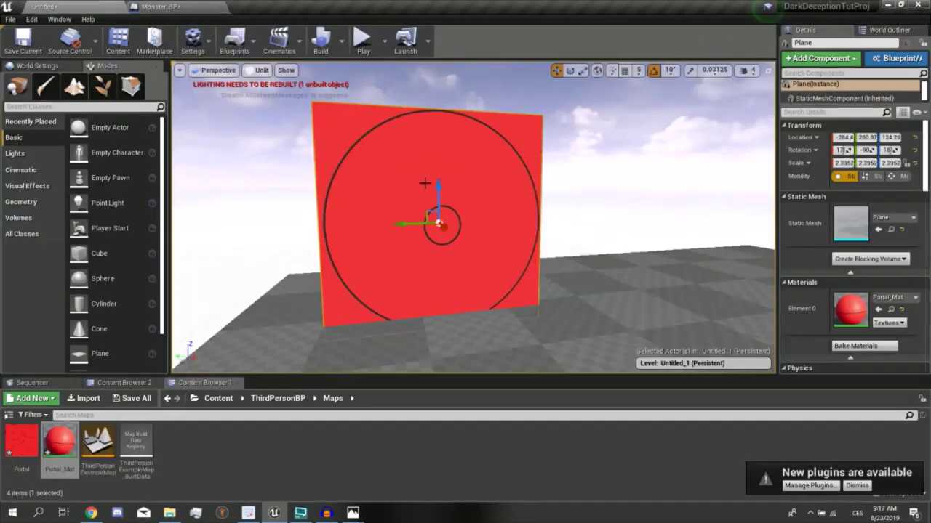
mouse_move(424, 182)
right_mouse_down()
mouse_move(552, 211)
mouse_move(536, 207)
right_mouse_up()
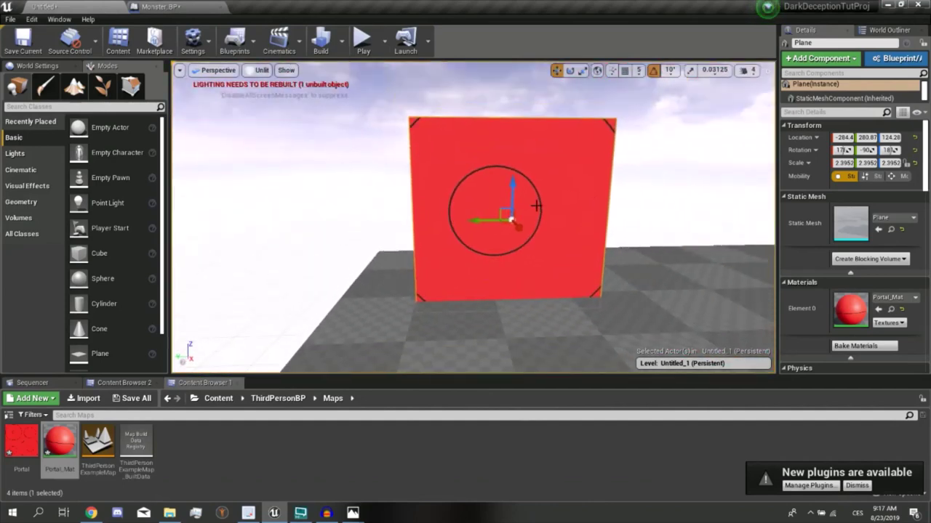
Search placeable classes for 'box' and drop a Box Trigger onto the red portal
left_click(79, 107)
type("box")
mouse_move(46, 152)
left_mouse_down()
mouse_move(594, 255)
mouse_move(484, 235)
left_mouse_up()
right_click_drag(485, 235, 520, 230)
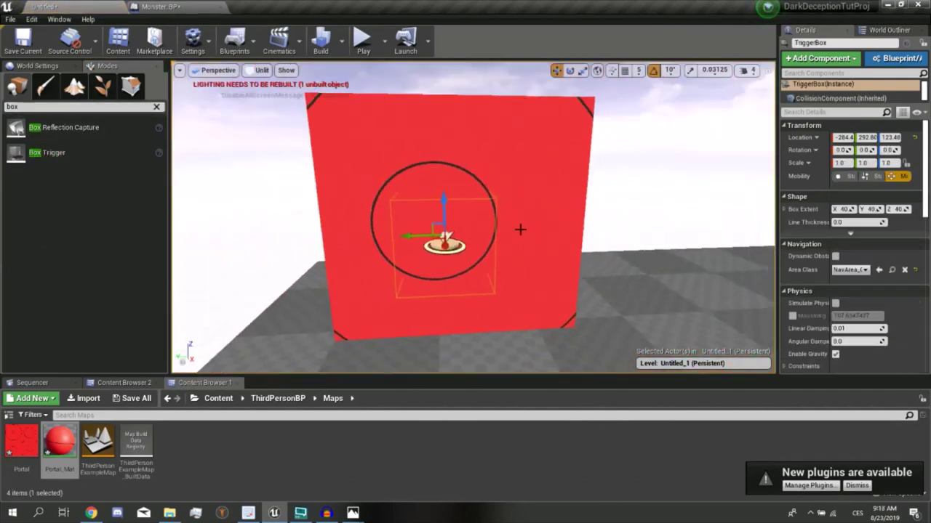
Make the trigger box taller and wider, then nudge its Y location onto the portal
scroll(520, 230, "down", 2)
key("r")
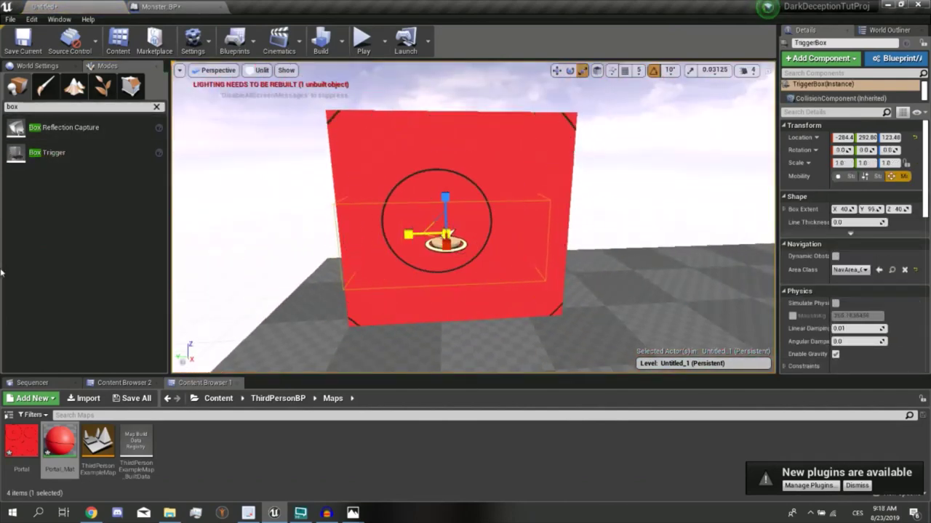
left_click(464, 232)
left_click_drag(442, 198, 444, 182)
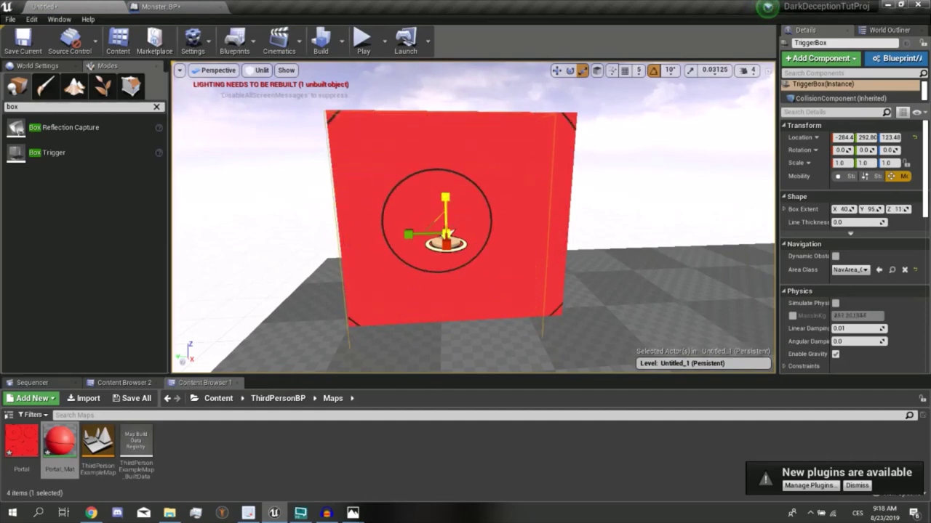
key("w")
mouse_move(461, 233)
left_mouse_down()
mouse_move(436, 220)
mouse_move(417, 238)
left_mouse_up()
right_click_drag(416, 237, 349, 240)
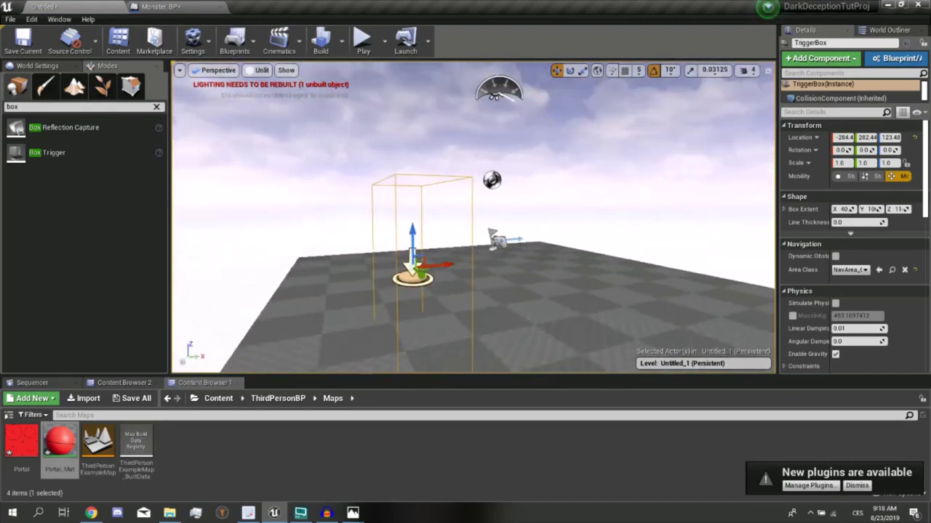
key("f")
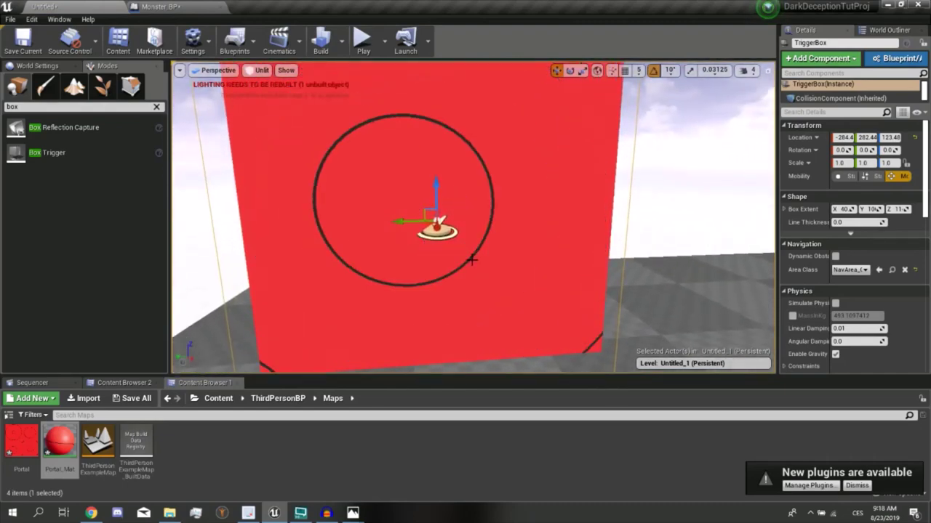
scroll(456, 229, "down", 5)
right_click_drag(455, 229, 538, 218)
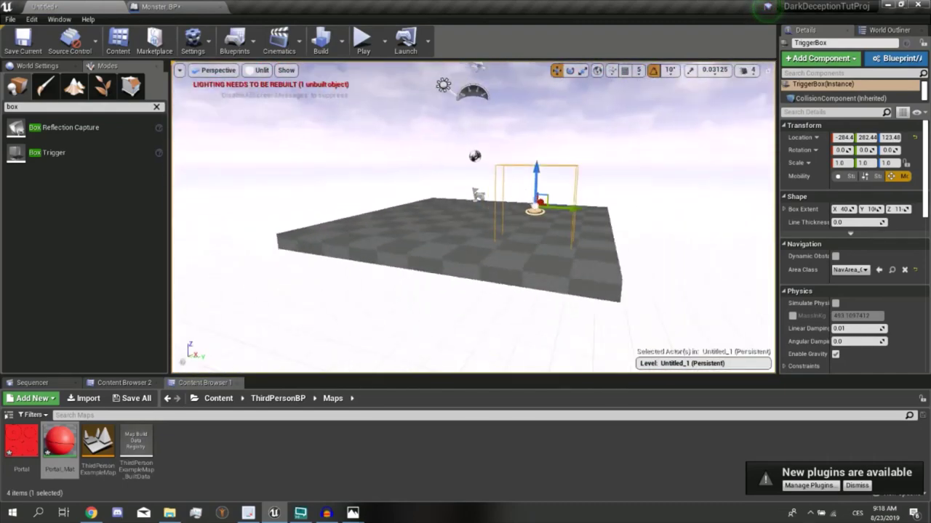
key("f")
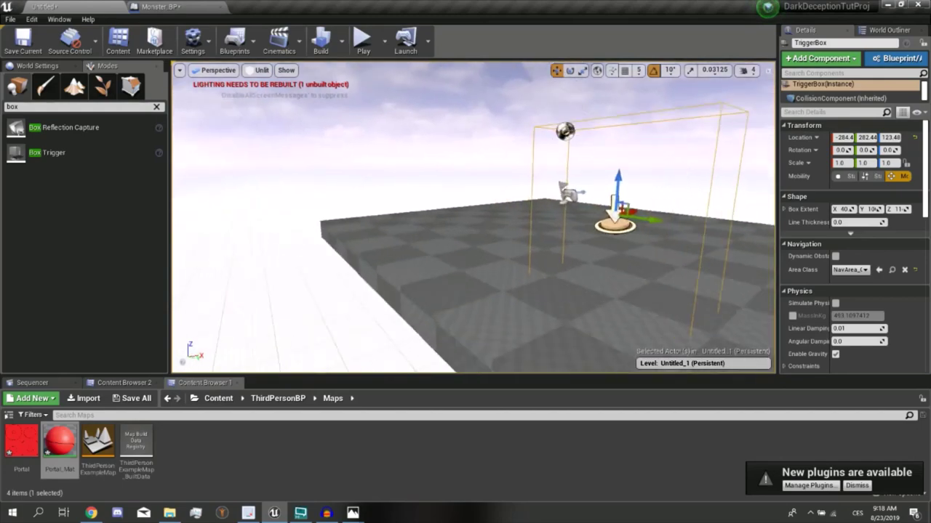
mouse_move(473, 218)
right_mouse_down()
mouse_move(524, 211)
mouse_move(529, 248)
right_mouse_up()
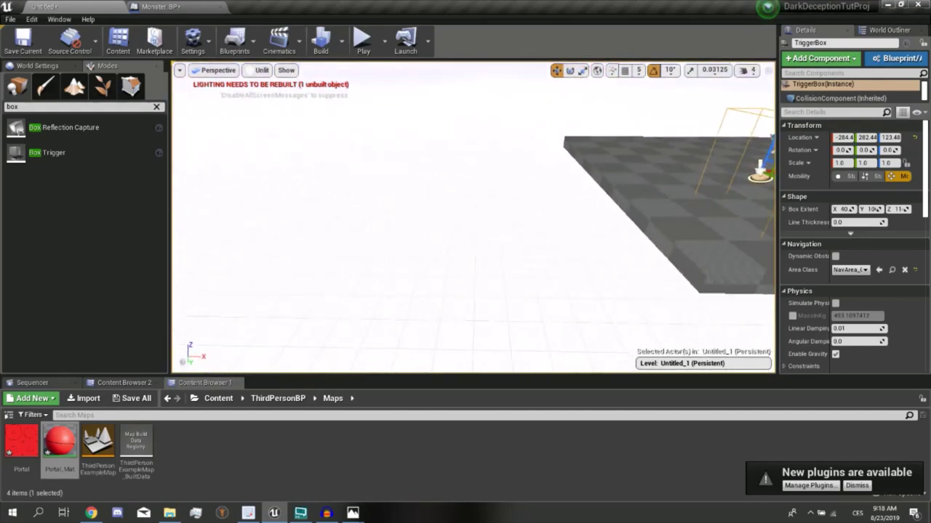
Place a new Plane snapped to floor height and give it M_Wood_Floor_Walnut_Worn
left_click(157, 107)
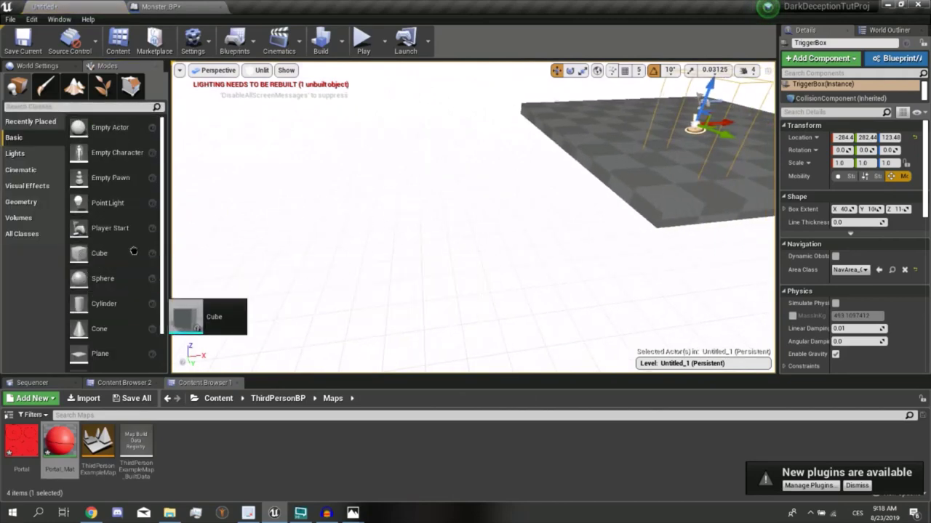
left_click_drag(385, 246, 384, 247)
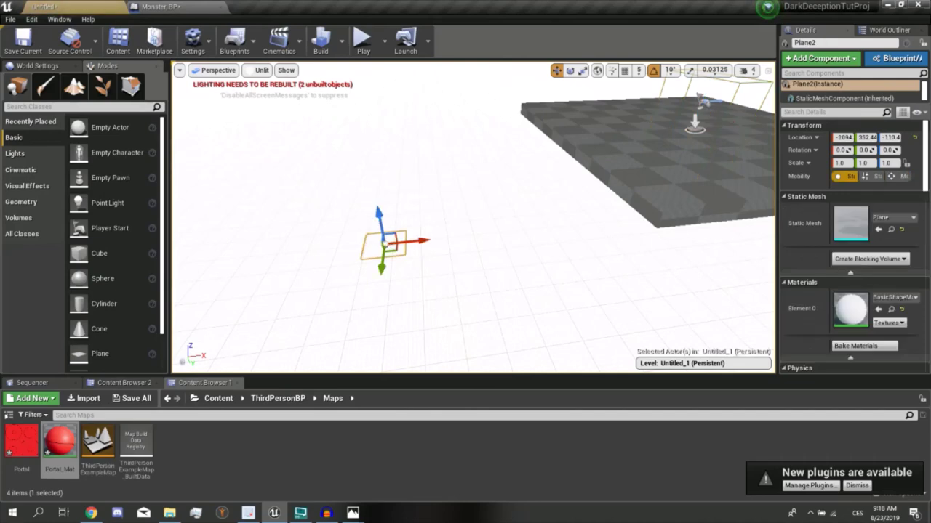
key("End")
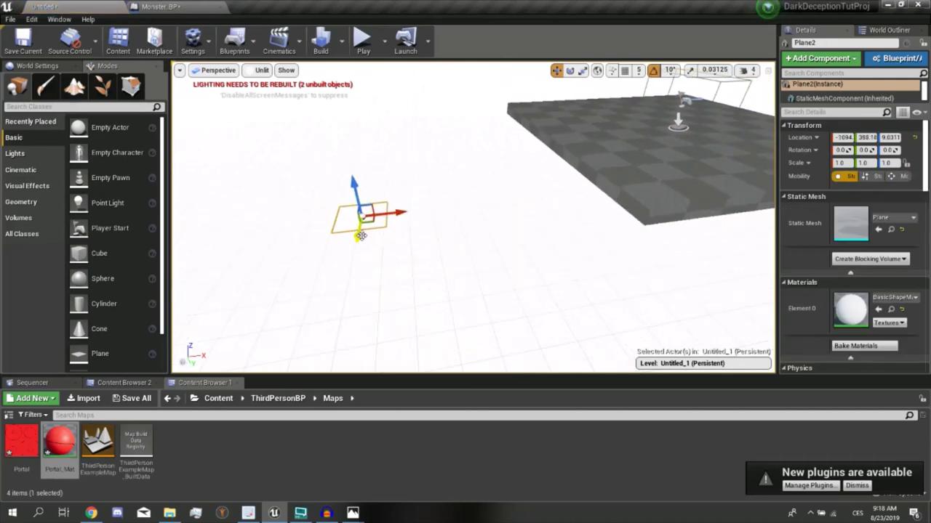
left_click(892, 297)
type("l")
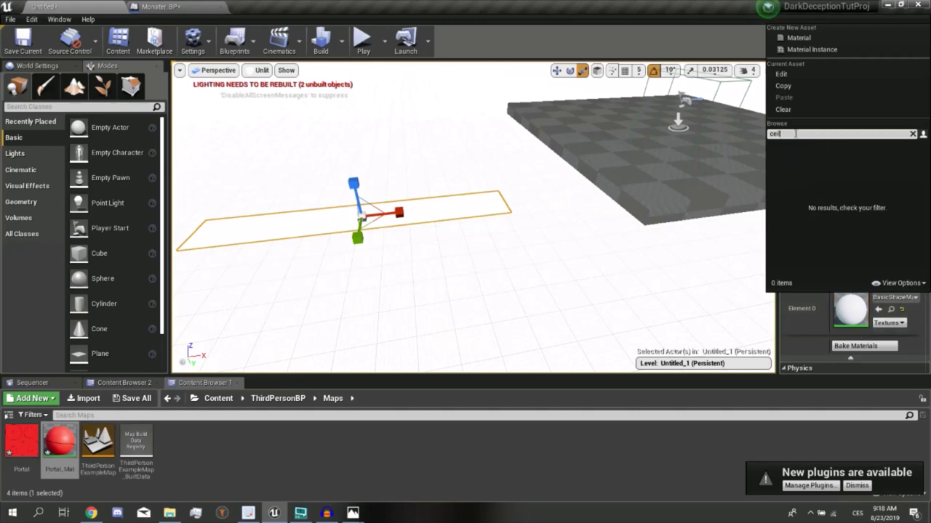
key("ctrl+a")
type("lo")
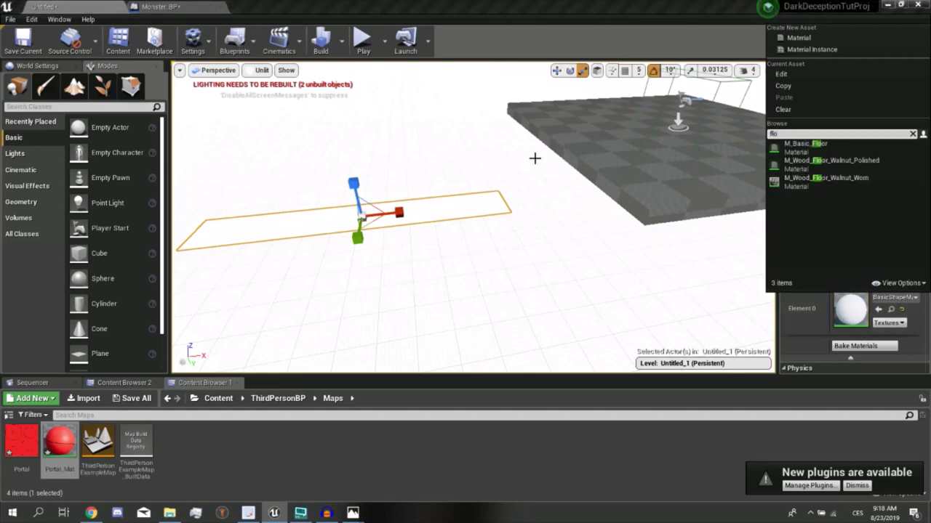
left_click(858, 187)
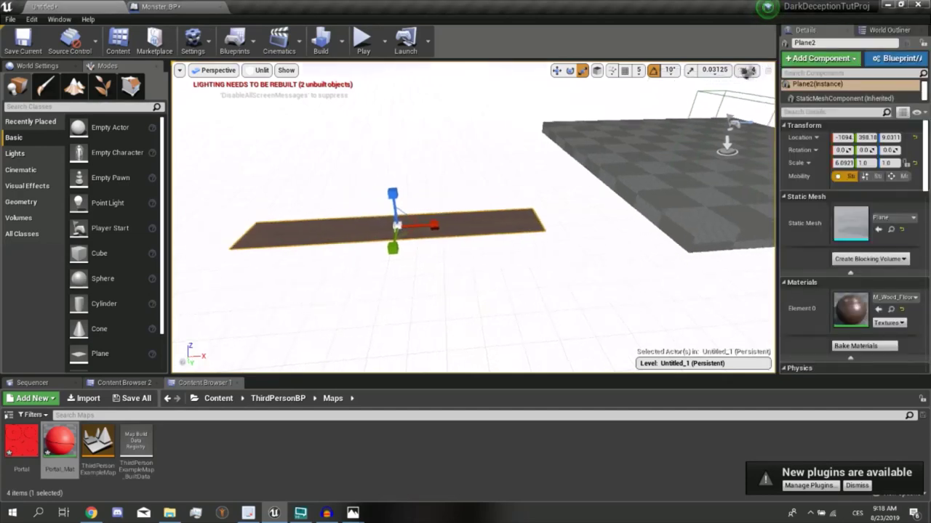
Widen the wood plane, shift it along X toward the grey floor, and raise it slightly
left_click_drag(521, 275, 574, 218)
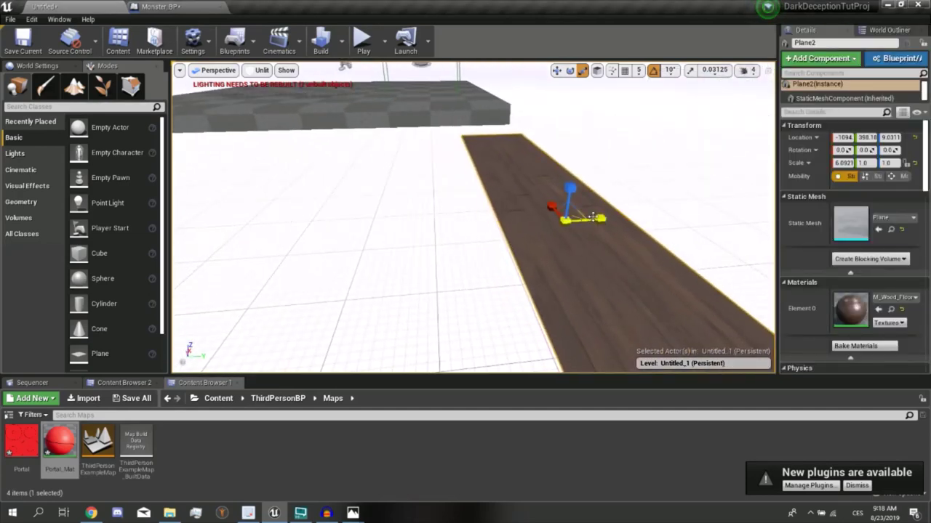
left_click_drag(592, 216, 614, 222)
mouse_move(614, 222)
right_mouse_down()
mouse_move(632, 240)
mouse_move(654, 240)
right_mouse_up()
key("w")
mouse_move(480, 231)
left_mouse_down()
mouse_move(479, 218)
mouse_move(555, 226)
left_mouse_up()
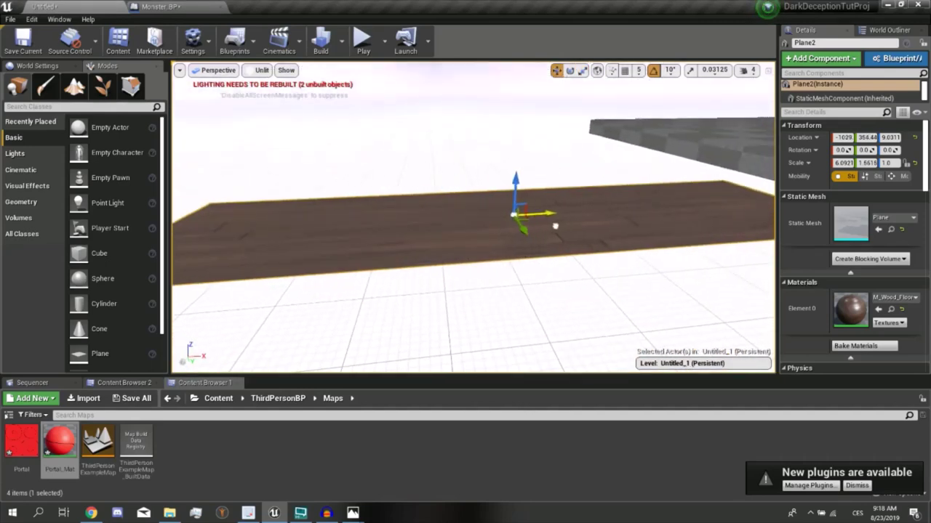
left_click(29, 203)
left_click(14, 138)
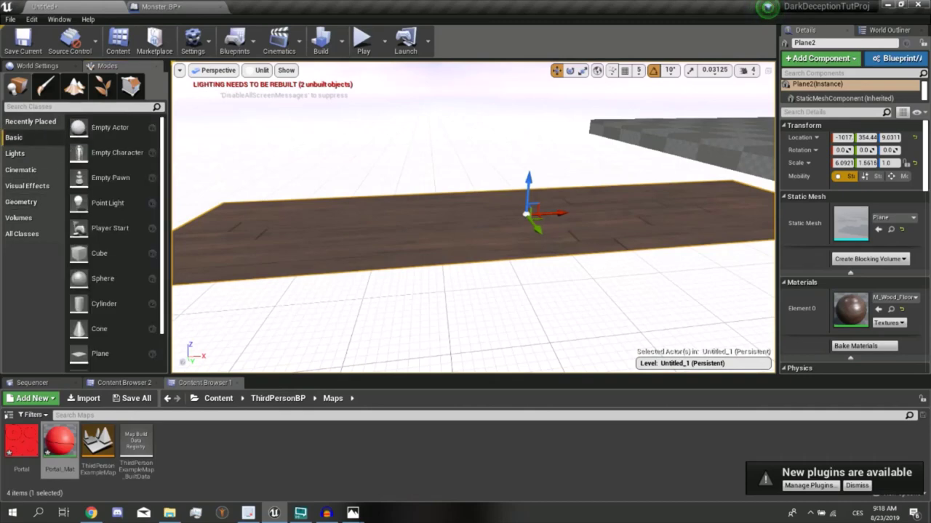
mouse_move(582, 265)
right_mouse_down()
mouse_move(602, 265)
mouse_move(589, 265)
right_mouse_up()
left_click_drag(349, 199, 514, 240)
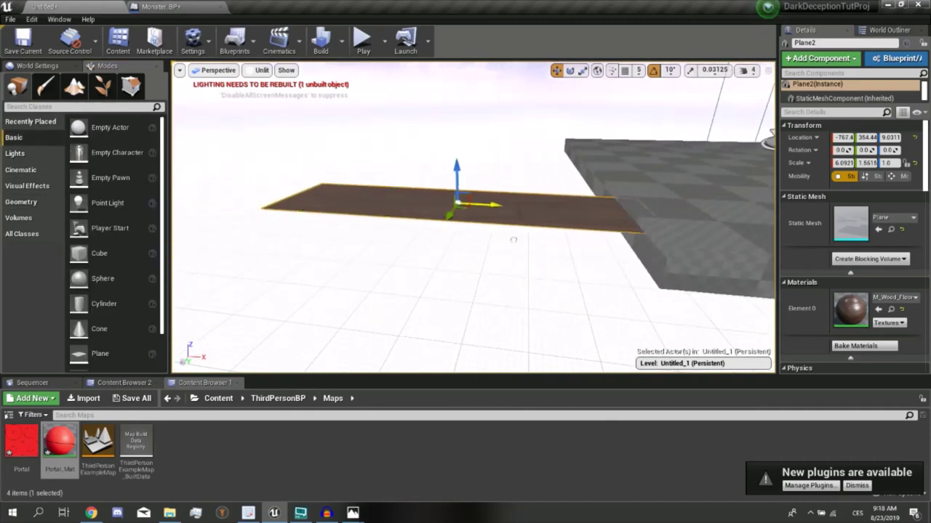
right_click_drag(496, 233, 436, 218)
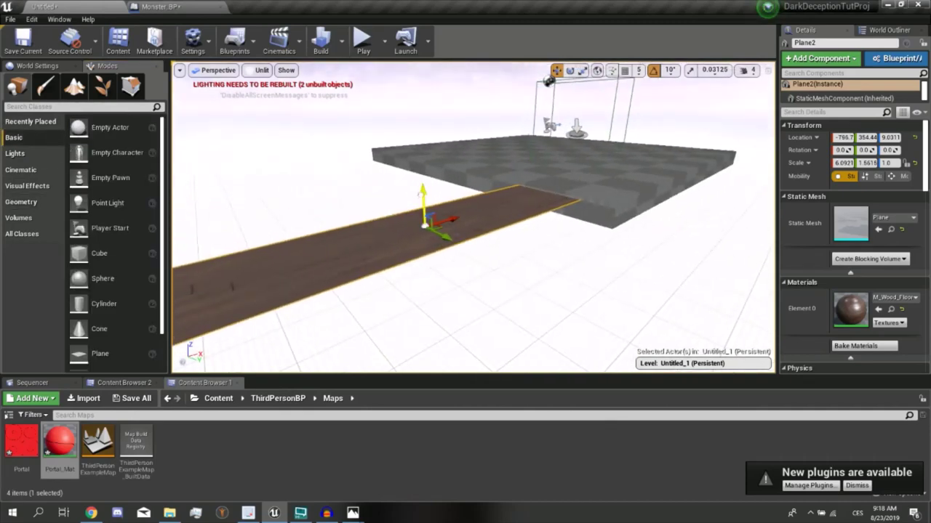
left_click_drag(424, 204, 422, 191)
Widen the wood plane further to about 6.09 × 3.02, extending beyond the portal
mouse_move(436, 218)
right_mouse_down()
mouse_move(509, 218)
mouse_move(485, 192)
right_mouse_up()
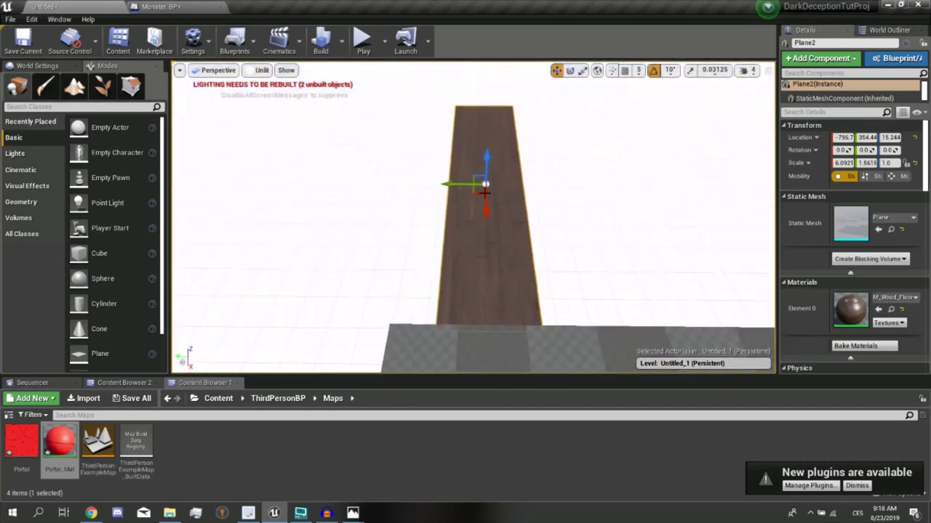
left_click_drag(437, 186, 408, 188)
mouse_move(407, 188)
right_mouse_down()
mouse_move(509, 204)
mouse_move(275, 324)
right_mouse_up()
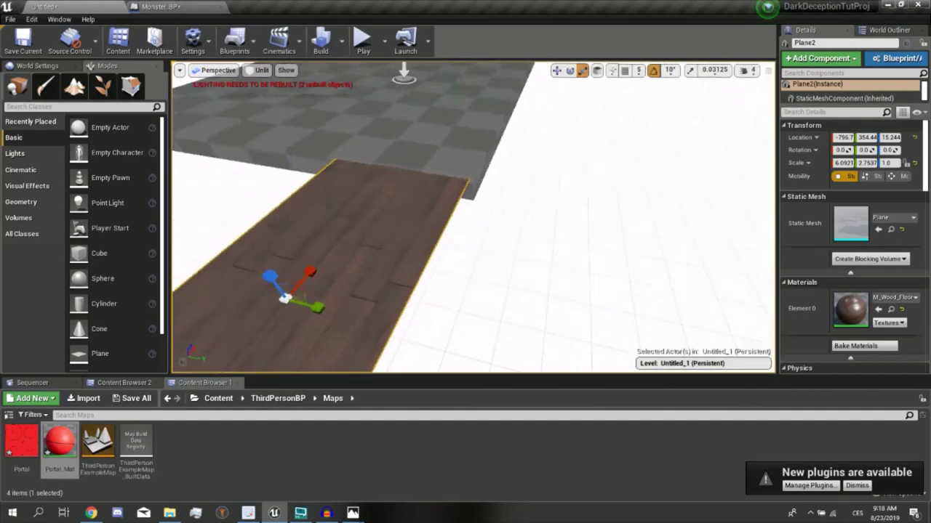
left_click_drag(275, 324, 285, 320)
right_click_drag(288, 322, 288, 323)
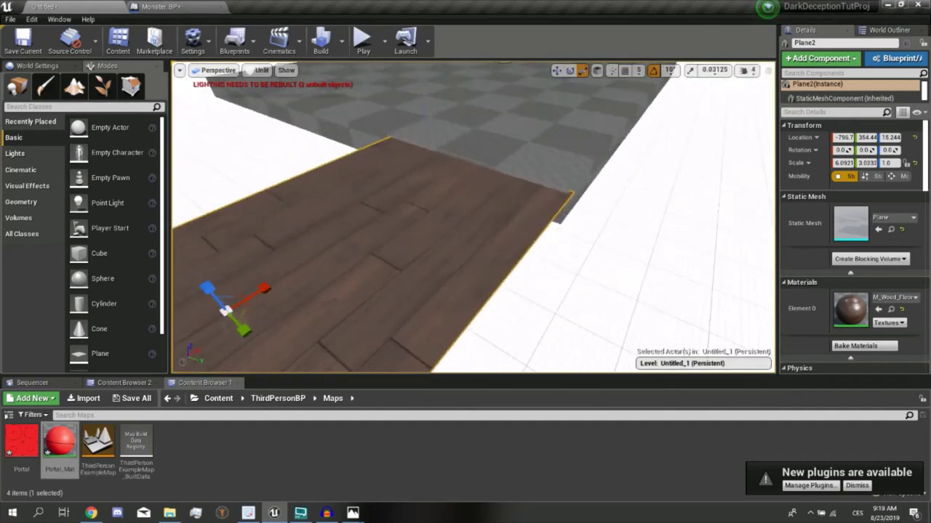
right_click_drag(393, 271, 393, 270)
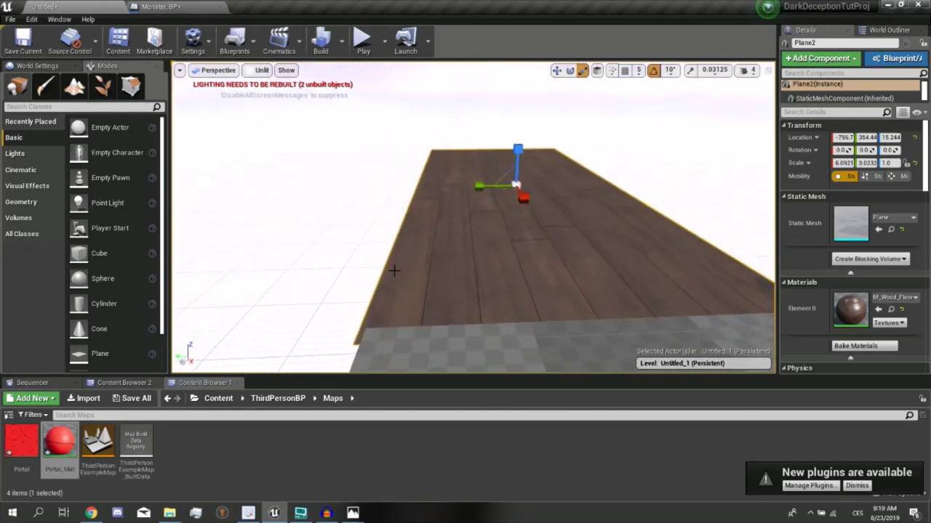
right_click_drag(393, 271, 397, 270)
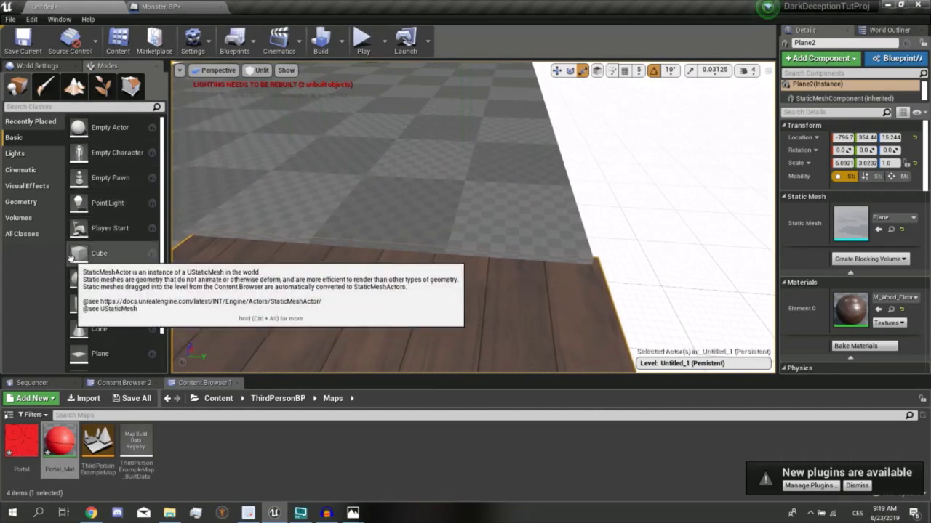
Add a Cube behind the portal, stretch it into a tall wall, and raise it off the floor
left_click_drag(78, 254, 240, 188)
right_click_drag(239, 187, 240, 187)
key("f")
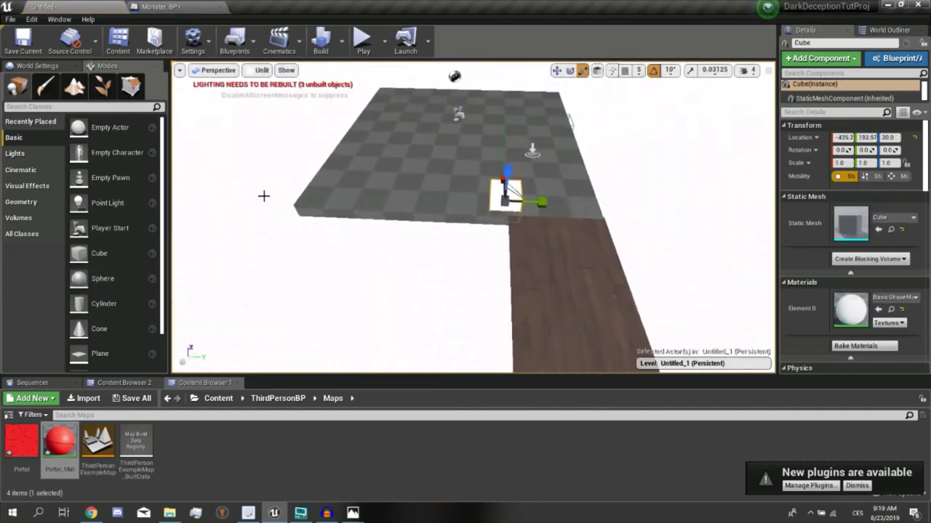
left_click_drag(532, 201, 532, 202)
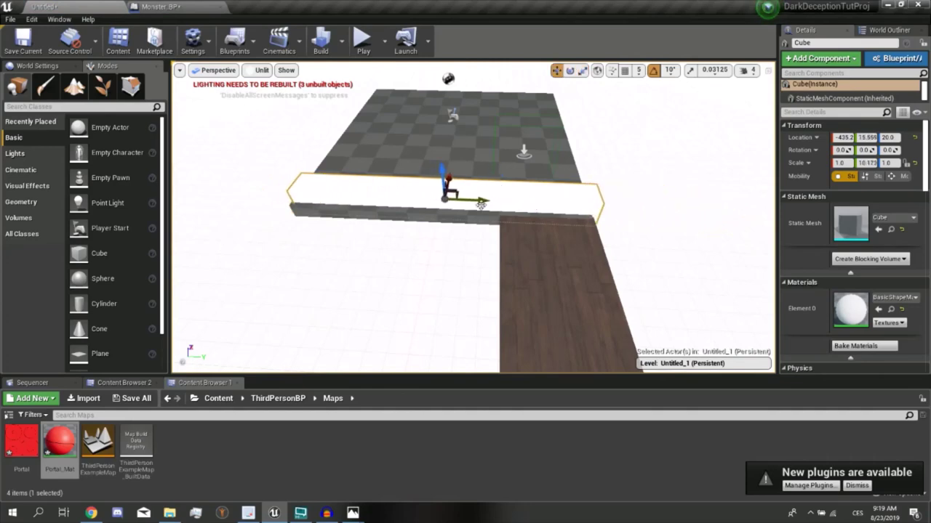
left_click_drag(441, 172, 441, 127)
key("w")
left_click_drag(445, 173, 448, 102)
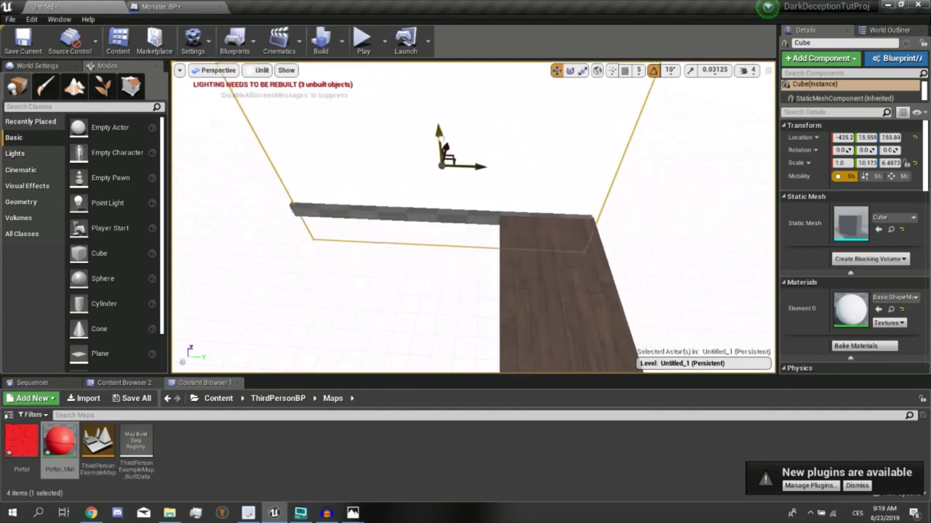
right_click_drag(447, 102, 495, 131)
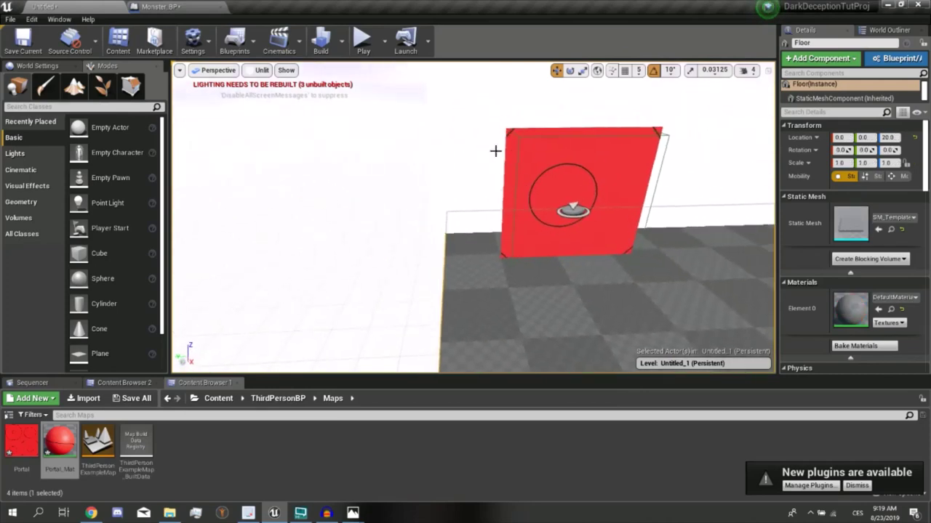
Assign M_Brick_Cut_Stone to the wall and place a second cube at its base
left_click(893, 297)
type("stone")
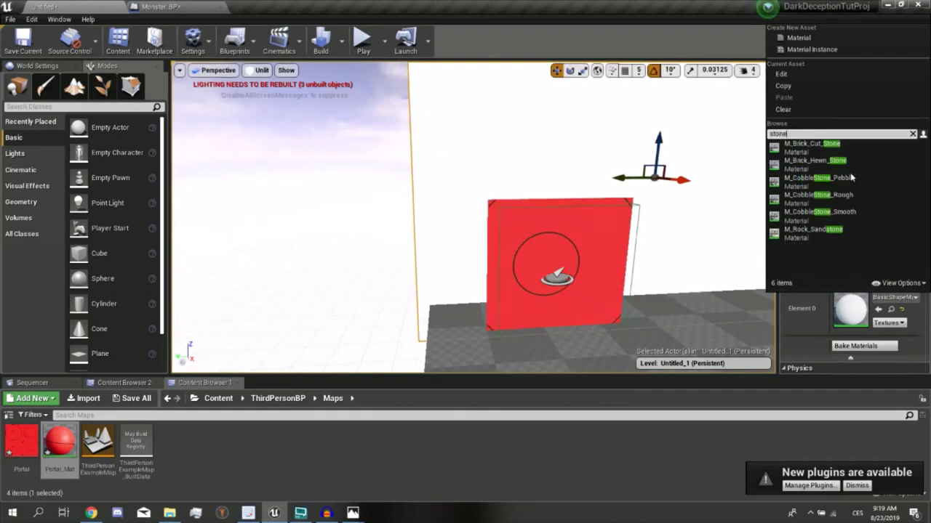
left_click(812, 144)
key("f")
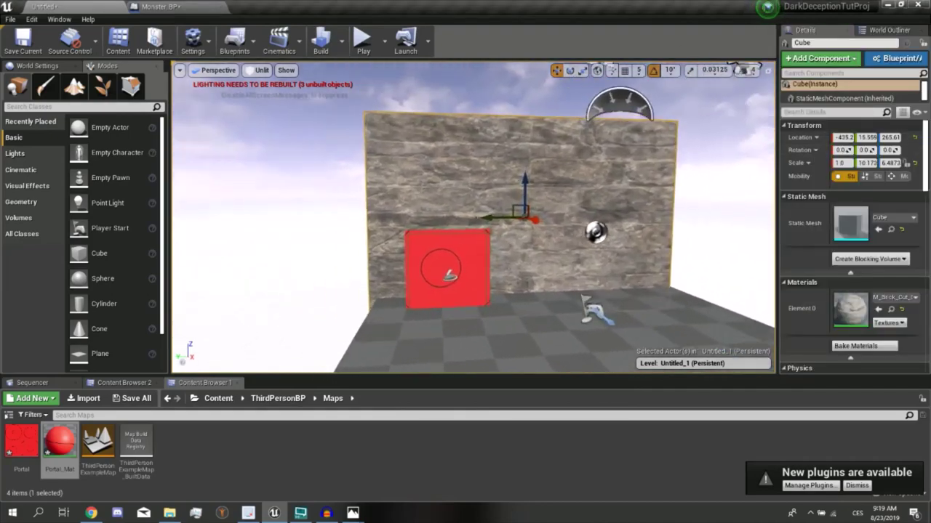
right_click_drag(472, 218, 473, 218)
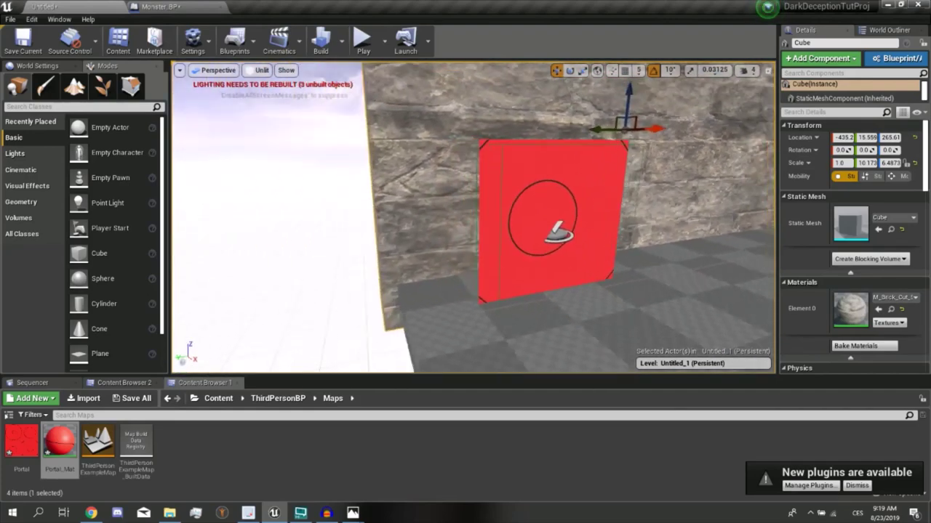
right_click_drag(521, 278, 521, 278)
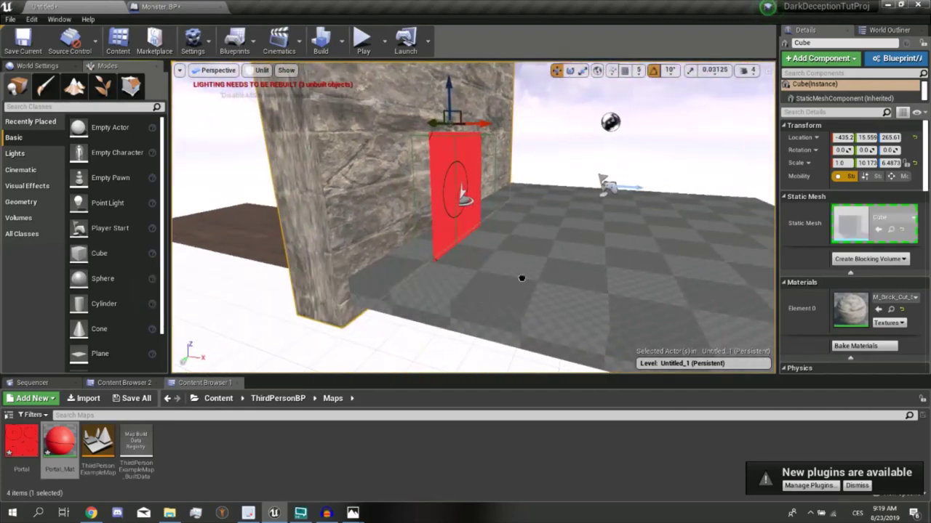
left_click_drag(506, 242, 508, 244)
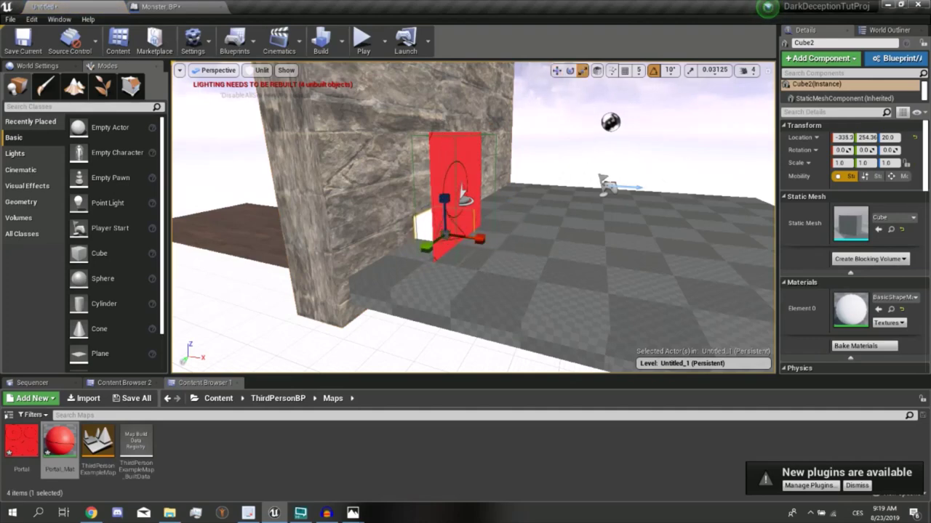
Scale Cube2 into a tall wall of about 1.0 × 11.581 × 8.9471 and raise it
mouse_move(368, 241)
right_mouse_down()
mouse_move(682, 248)
mouse_move(461, 230)
right_mouse_up()
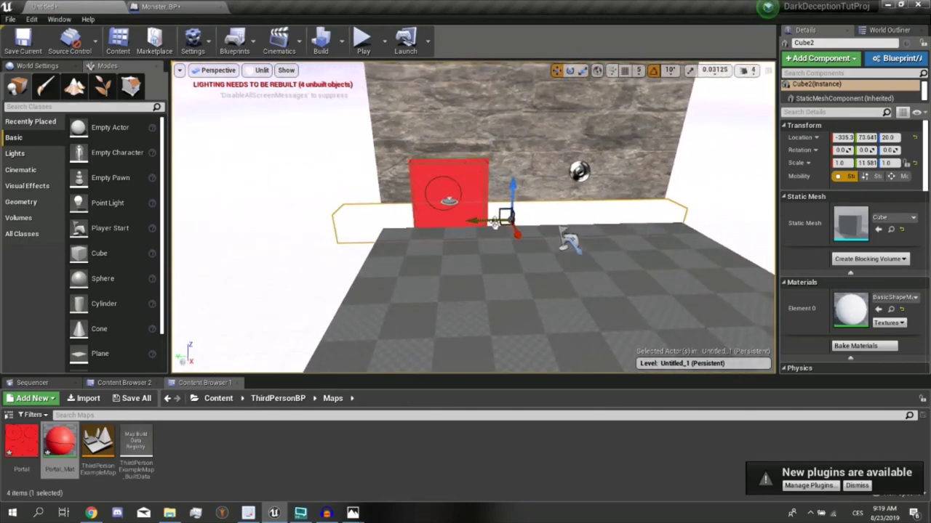
left_click_drag(513, 186, 504, 194)
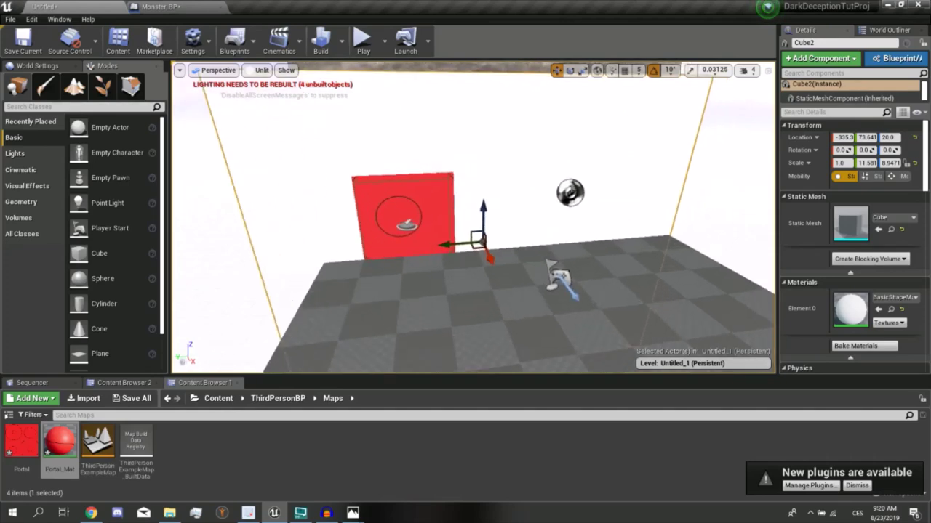
right_click_drag(510, 185, 501, 204)
left_click_drag(509, 195, 509, 72)
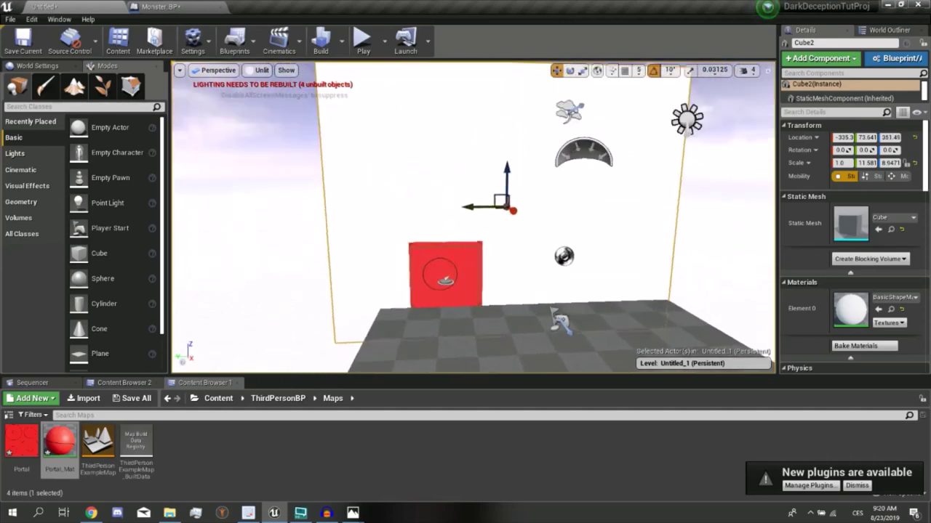
right_click_drag(509, 72, 451, 95)
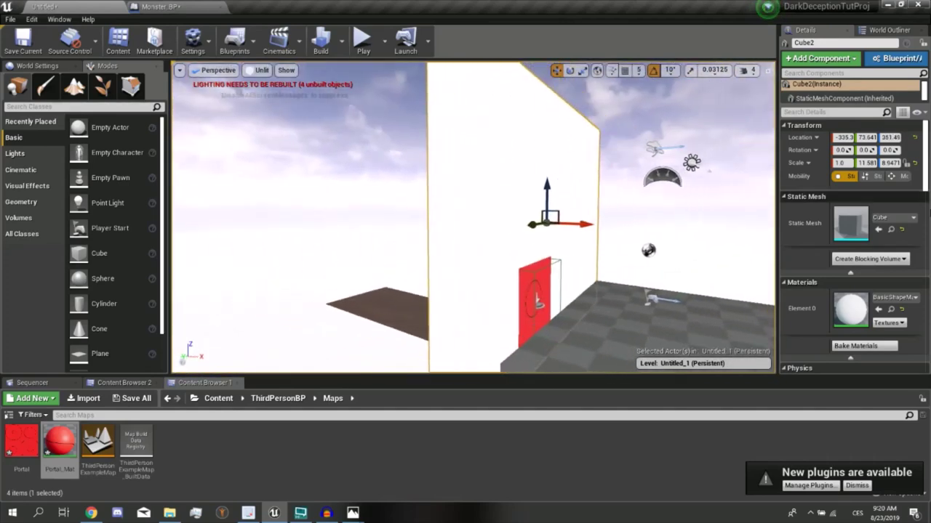
Uncheck Rendering > Visible on Cube2 and set its Collision Presets to BlockAll
scroll(870, 335, "down", 10)
scroll(870, 334, "down", 10)
scroll(850, 209, "down", 3)
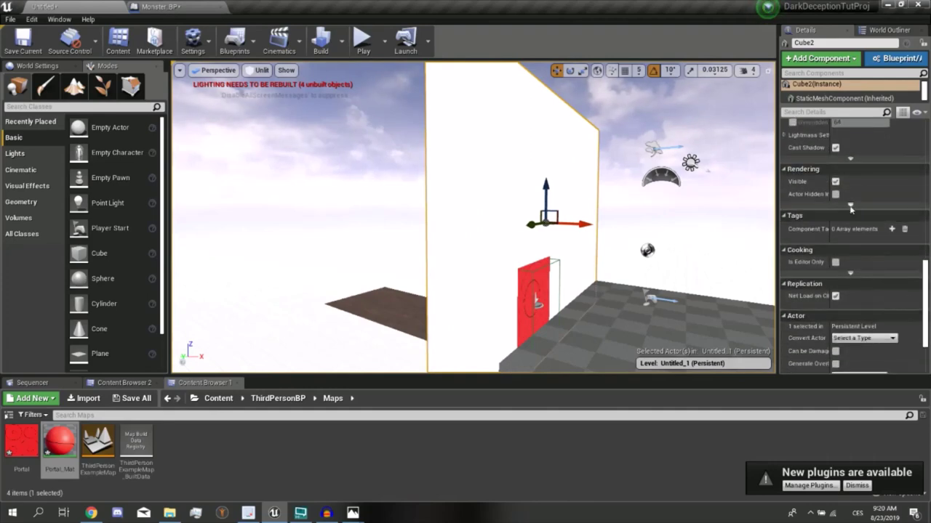
left_click(835, 182)
right_click_drag(657, 231, 625, 240)
scroll(862, 267, "up", 5)
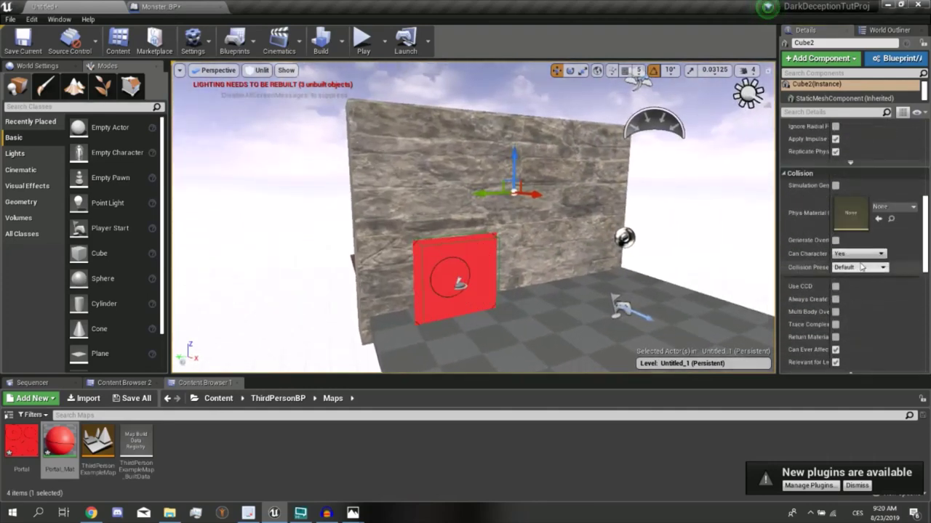
left_click(855, 268)
left_click(843, 297)
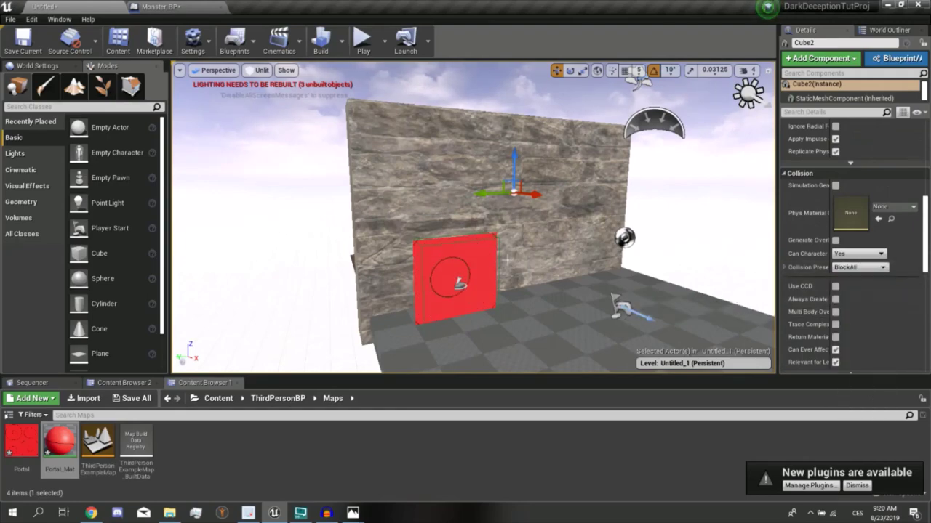
right_click_drag(451, 160, 420, 132)
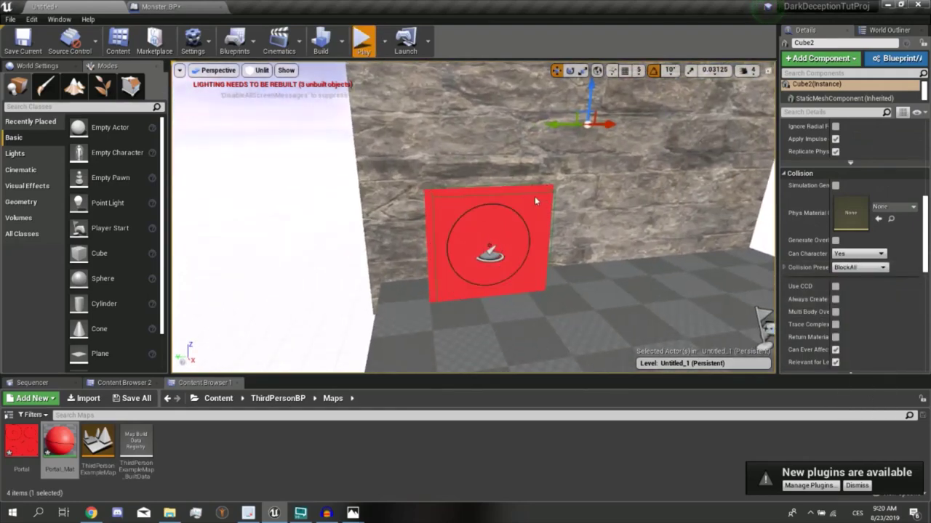
key("alt+p")
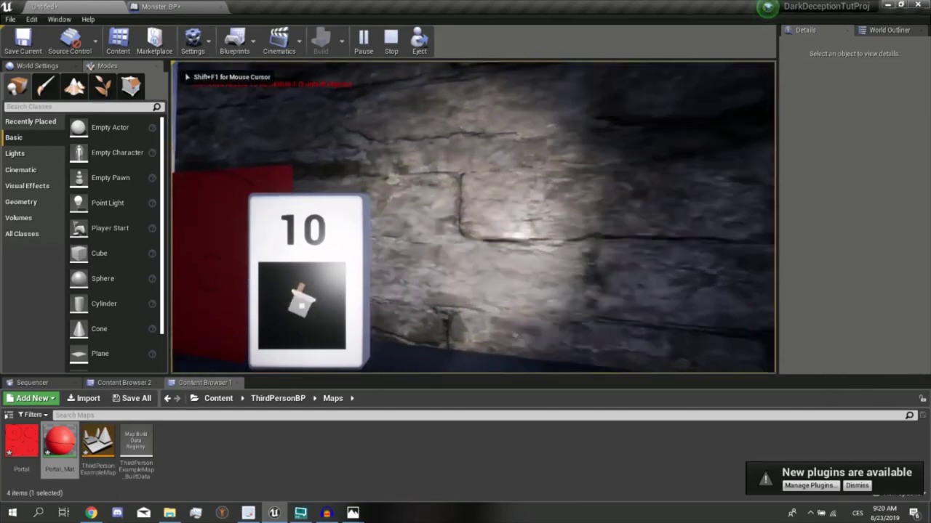
key("s")
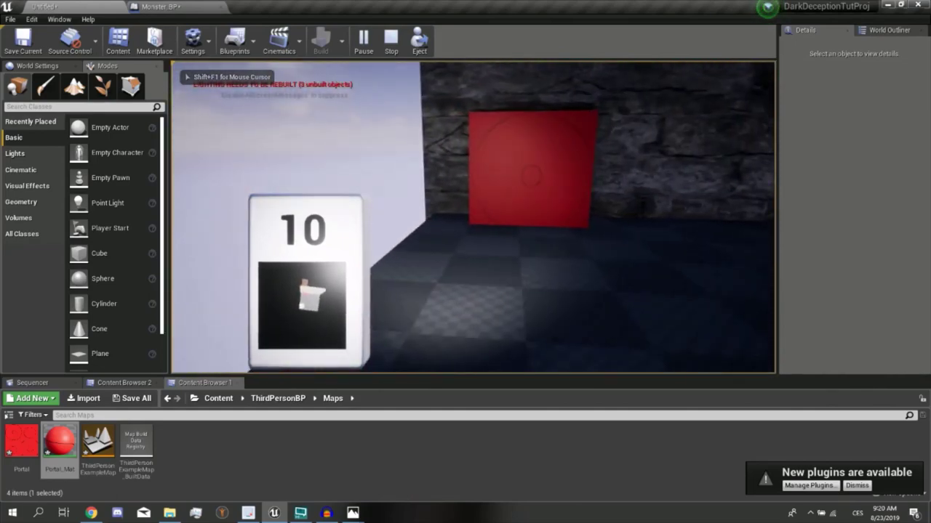
key("w")
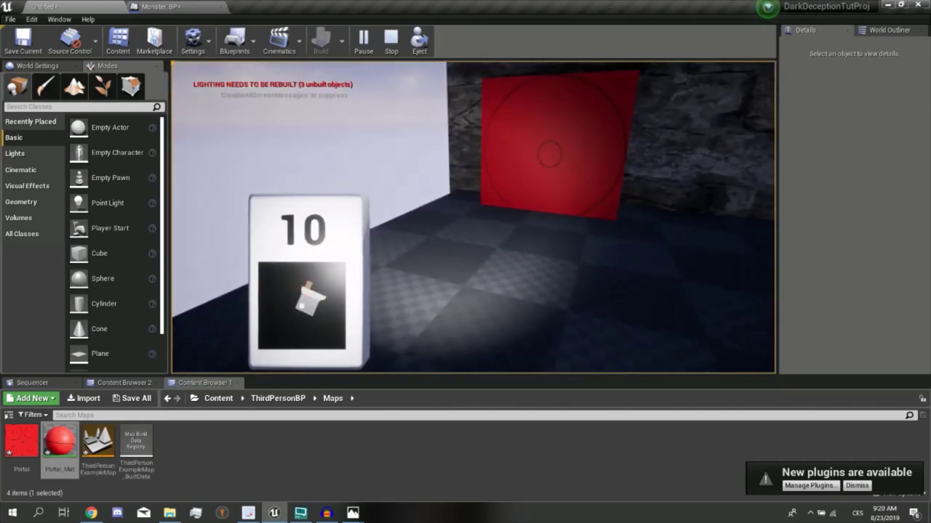
key("w")
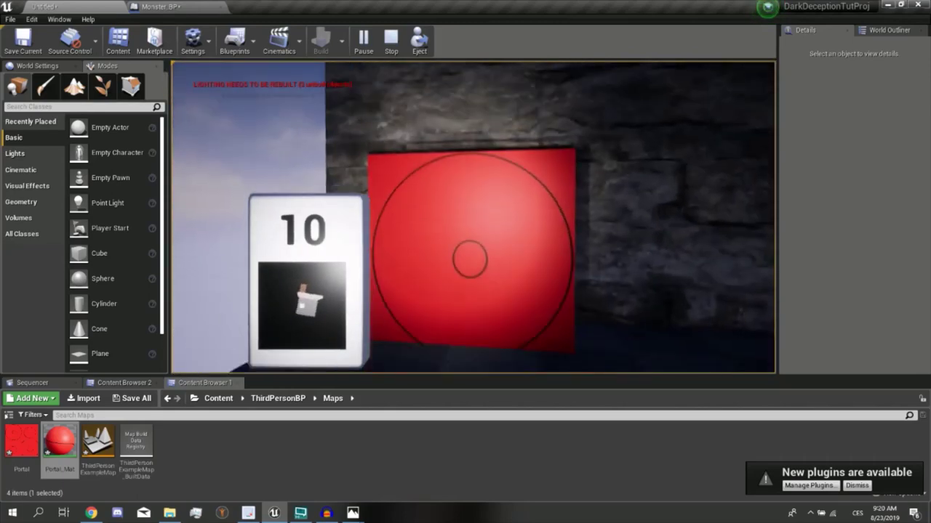
key("w")
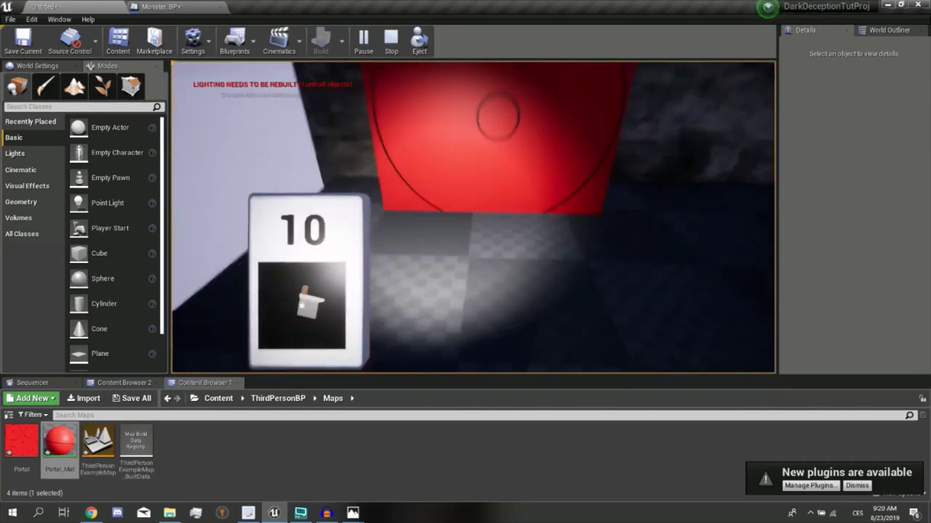
key("w")
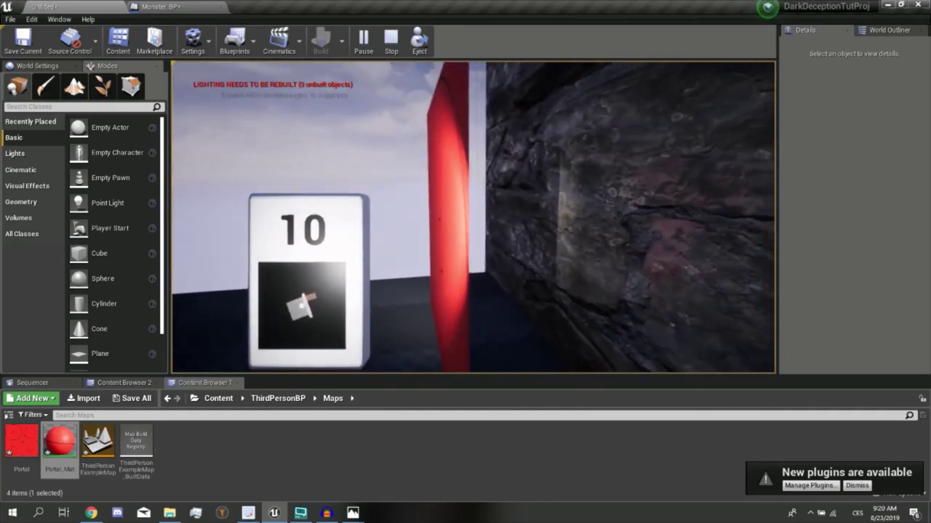
key("w")
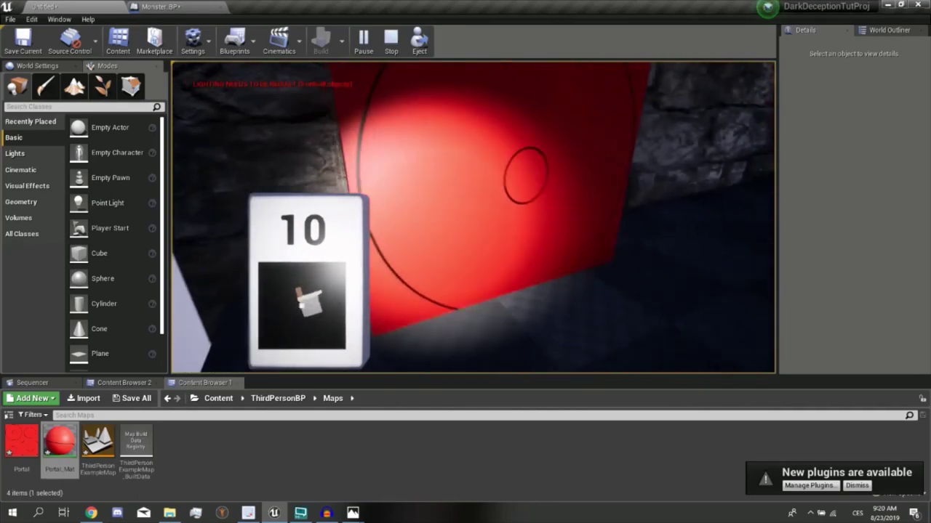
key("w")
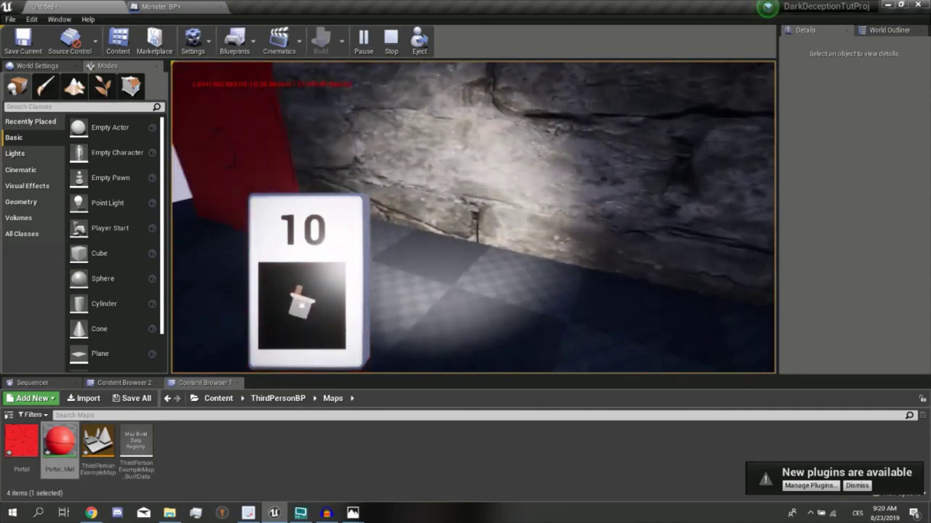
key("w")
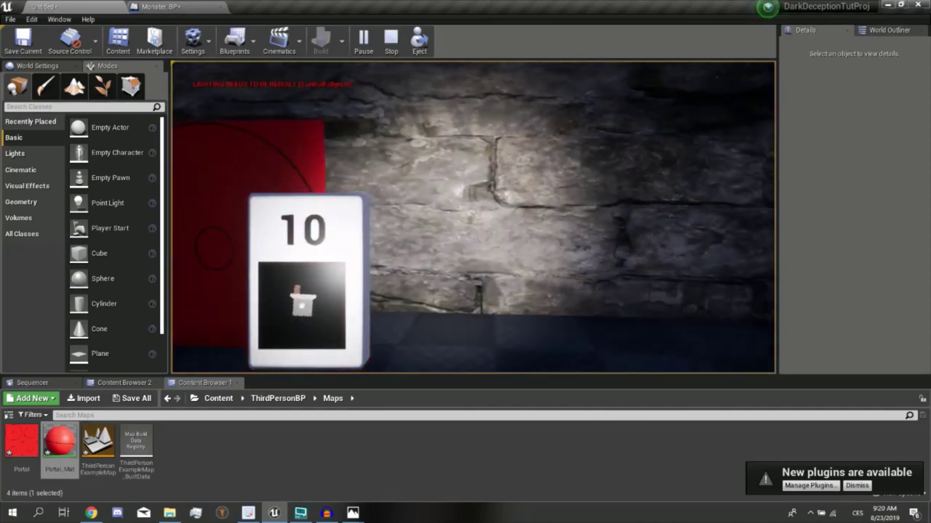
key("Escape")
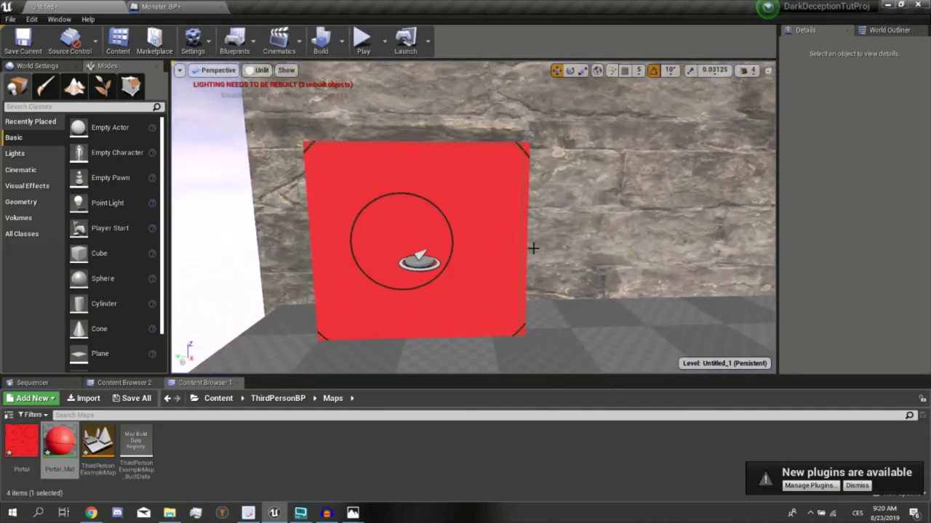
Frame the red portal plane and open the Level Blueprint from the Blueprints menu
left_click(519, 239)
key("f")
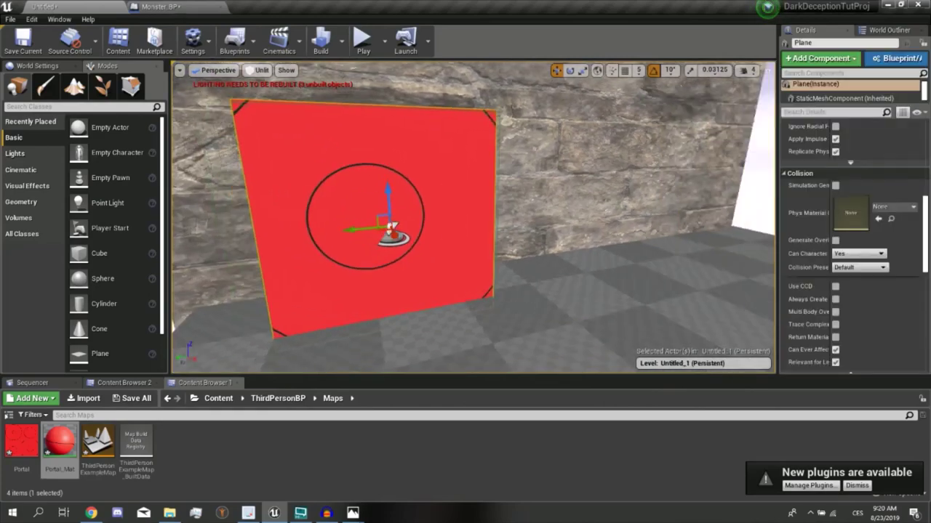
left_click_drag(520, 239, 400, 273, "alt")
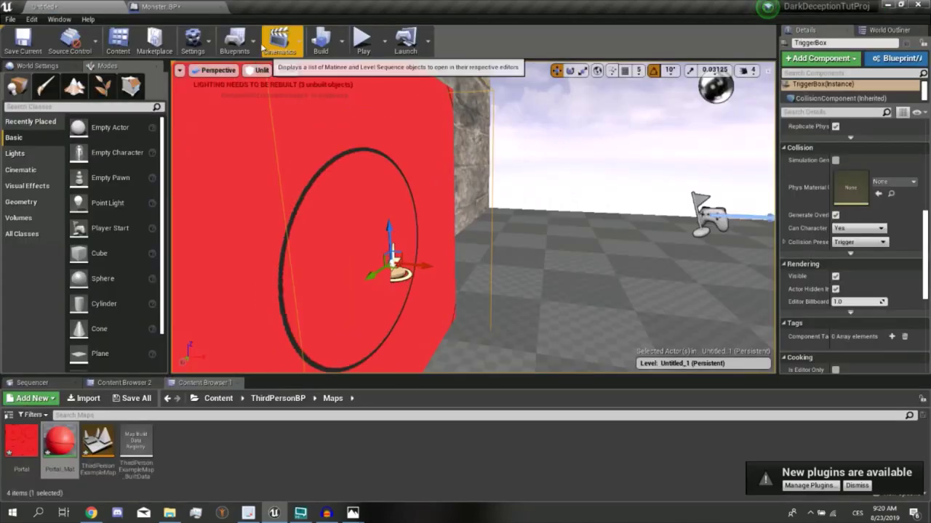
left_click(235, 43)
left_click(297, 136)
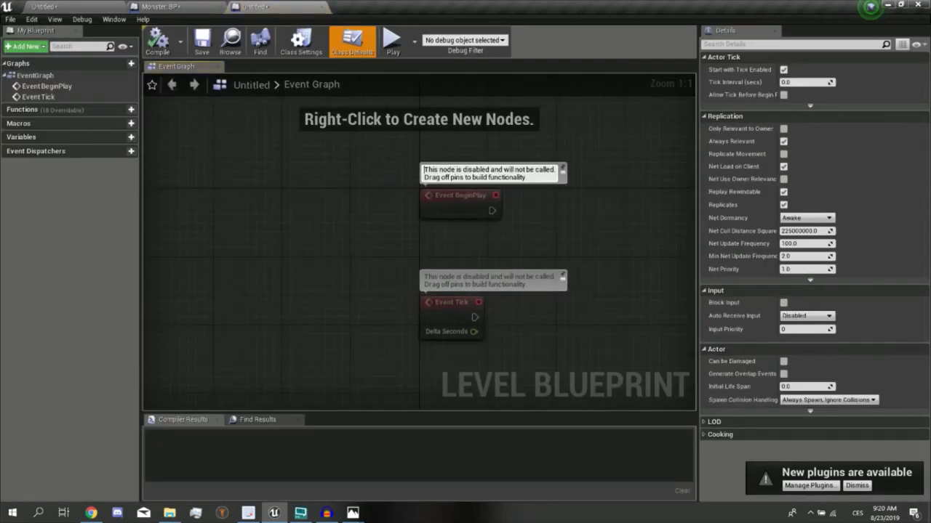
Add an OnActorBeginOverlap event for the trigger box
right_click(312, 214)
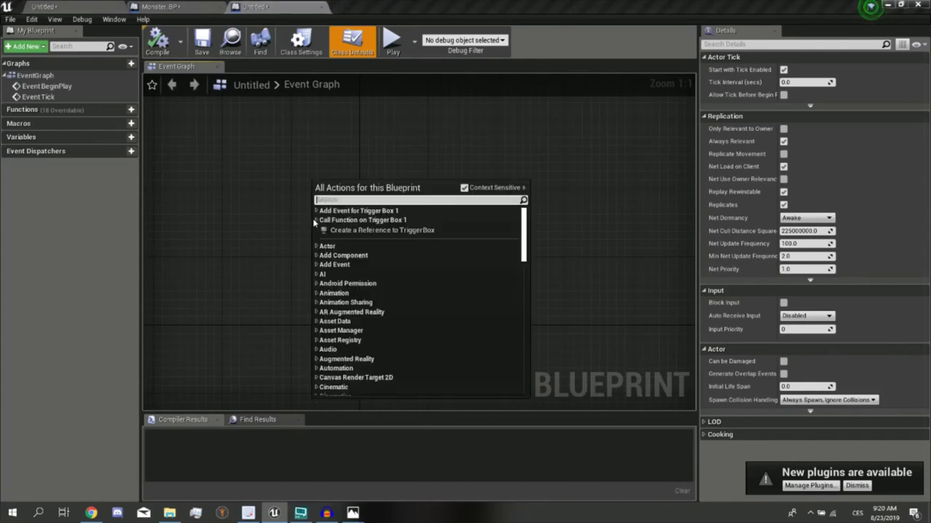
left_click(316, 211)
left_click(322, 221)
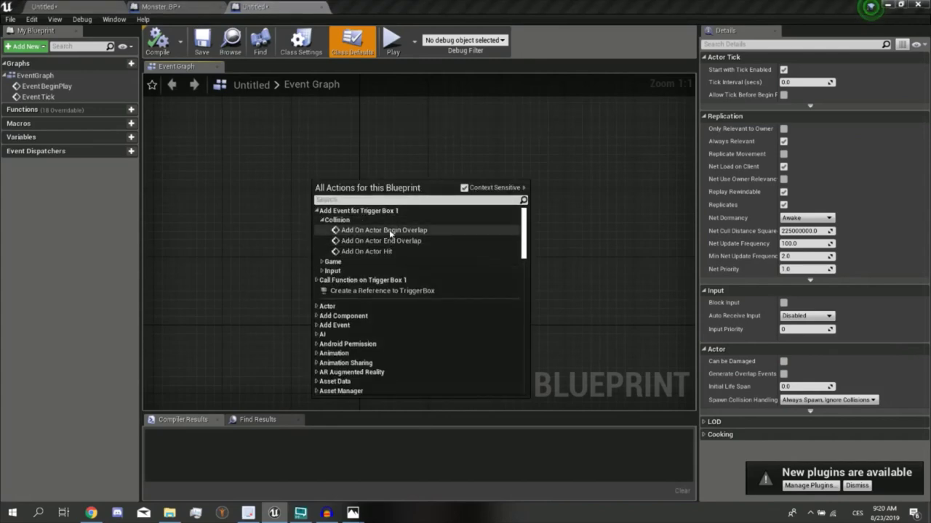
left_click(357, 230)
Drag from Other Actor to add a Cast To ThirdPersonCharacter node beside the event
left_click_drag(507, 234, 507, 234)
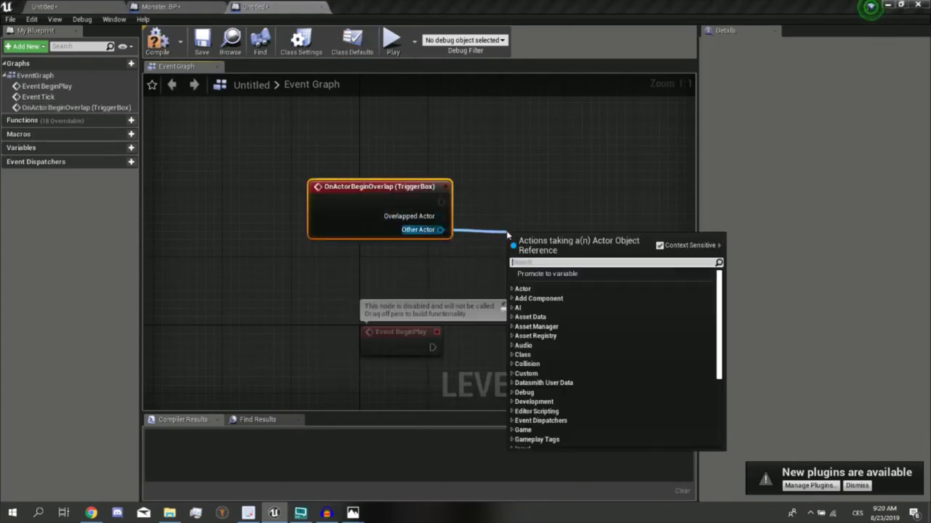
type("cast to third")
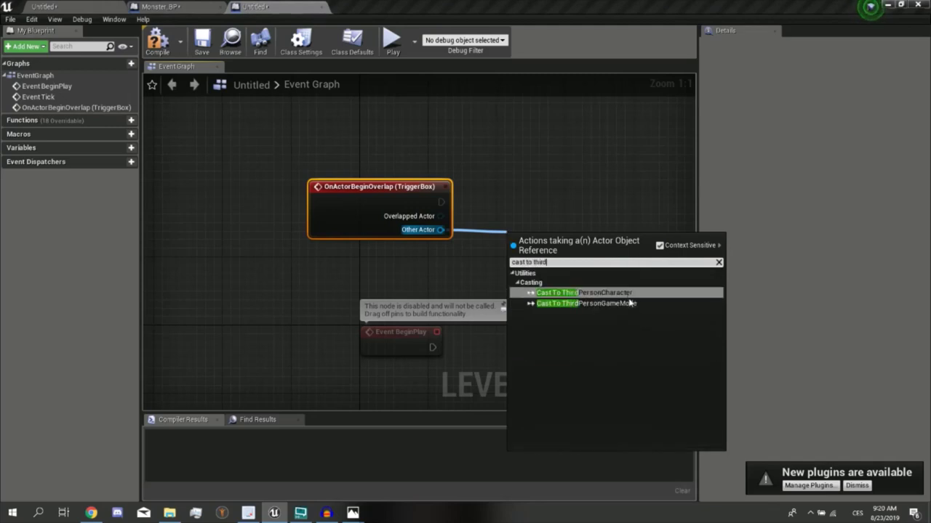
left_click(626, 293)
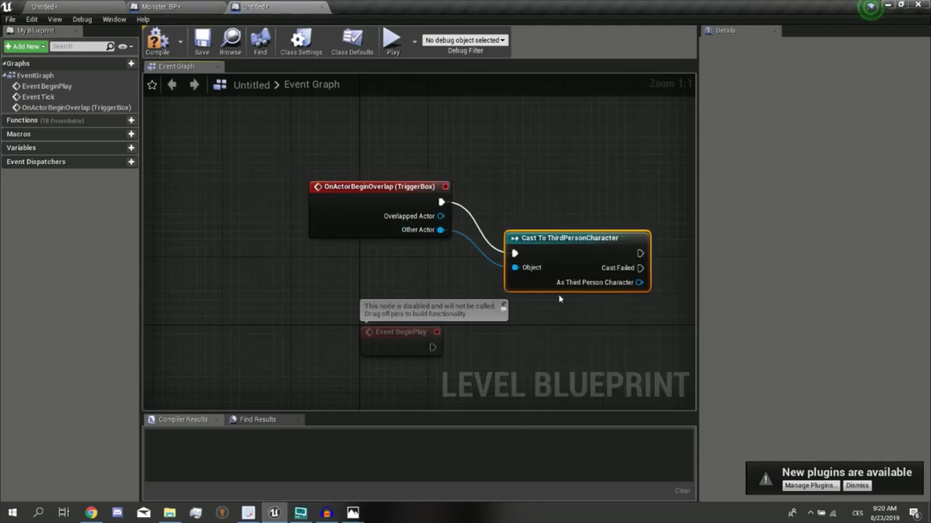
left_click_drag(574, 237, 558, 189)
left_click(577, 159)
right_click_drag(611, 201, 499, 212)
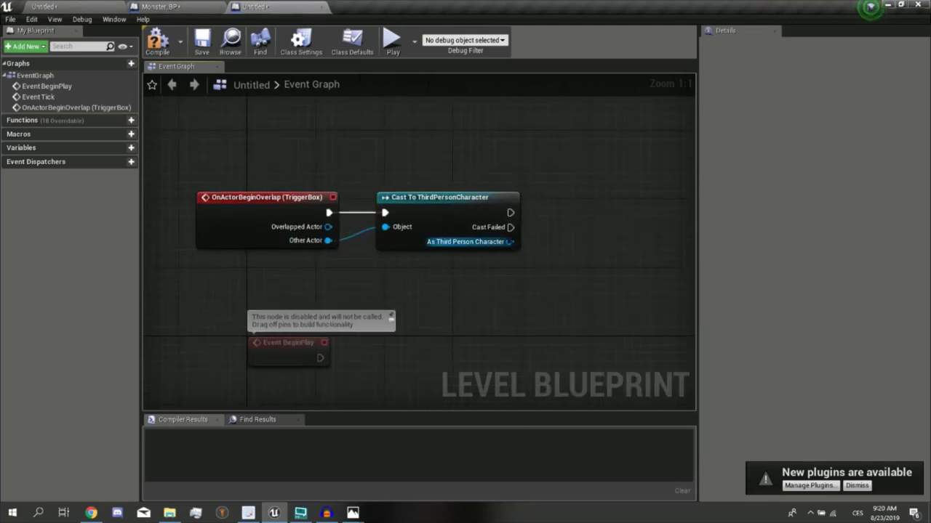
Add a Teleport node after the cast's execution output and move it into place
left_click_drag(509, 242, 561, 244)
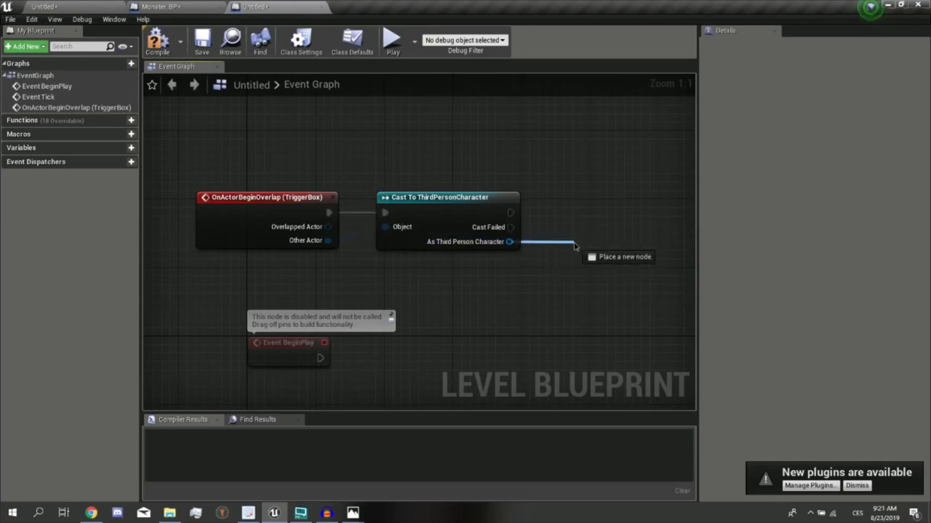
left_click_drag(575, 246, 509, 242)
right_click_drag(553, 174, 457, 195)
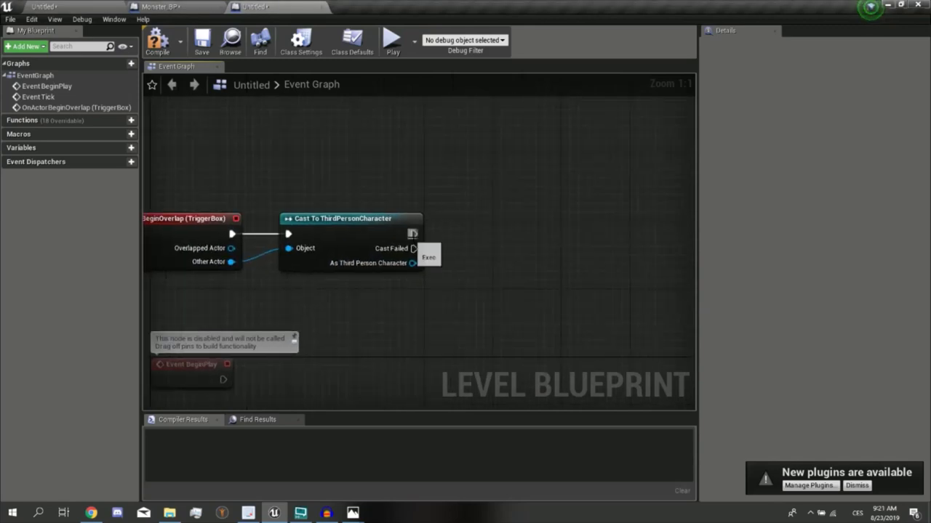
left_click_drag(481, 240, 483, 242)
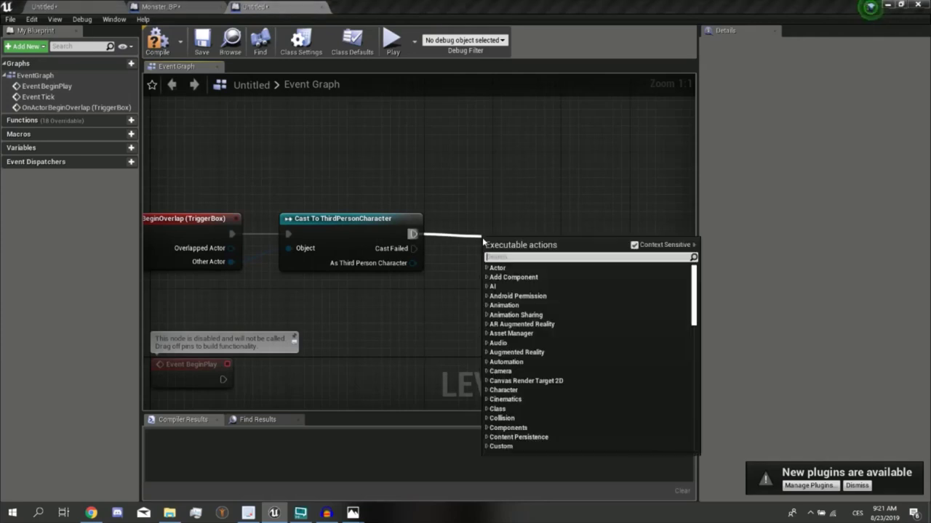
type("teleport")
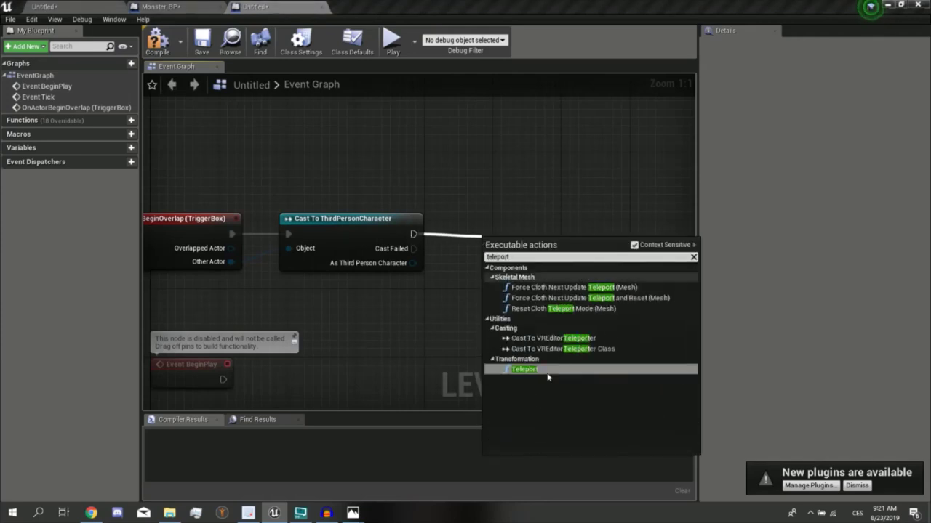
left_click(548, 377)
mouse_move(525, 275)
left_mouse_down()
mouse_move(533, 251)
mouse_move(514, 234)
mouse_move(412, 263)
left_mouse_up()
Wire As Third Person Character into Teleport's Target, then view the stone wall at the wood floor's edge
right_click_drag(338, 249, 218, 251)
right_click_drag(348, 257, 255, 250)
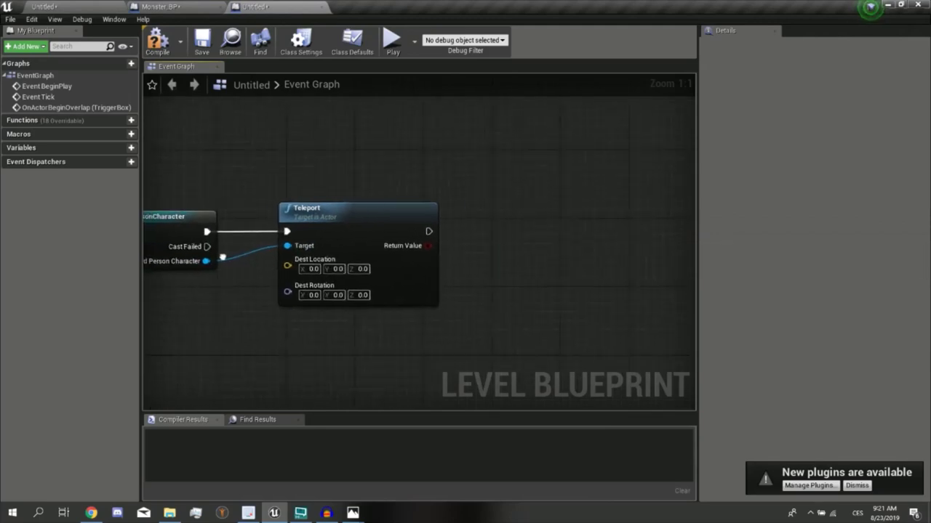
left_click(77, 4)
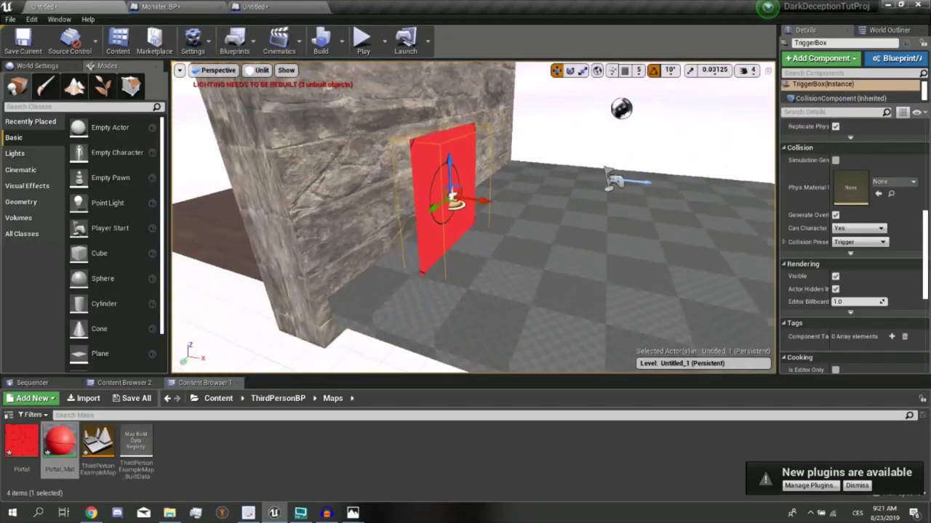
right_click_drag(473, 140, 472, 140)
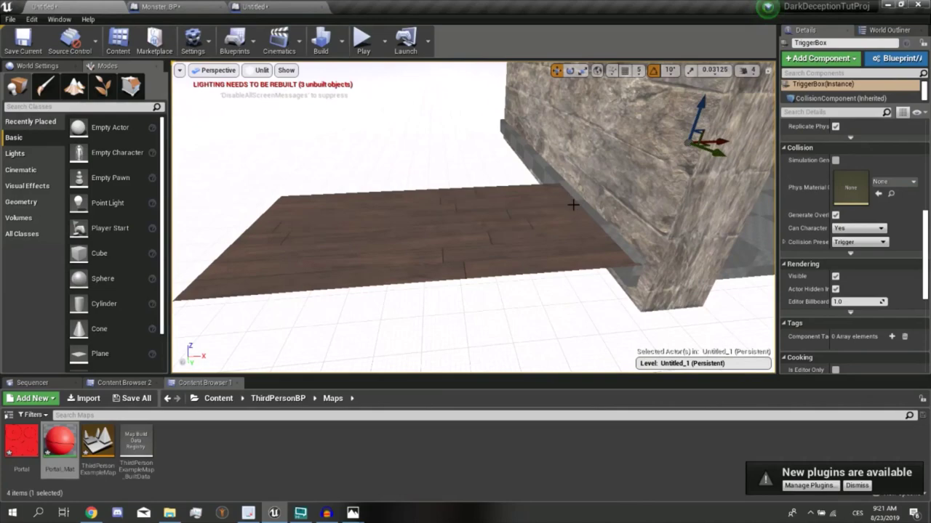
right_click_drag(557, 212, 436, 222)
right_click_drag(629, 239, 629, 239)
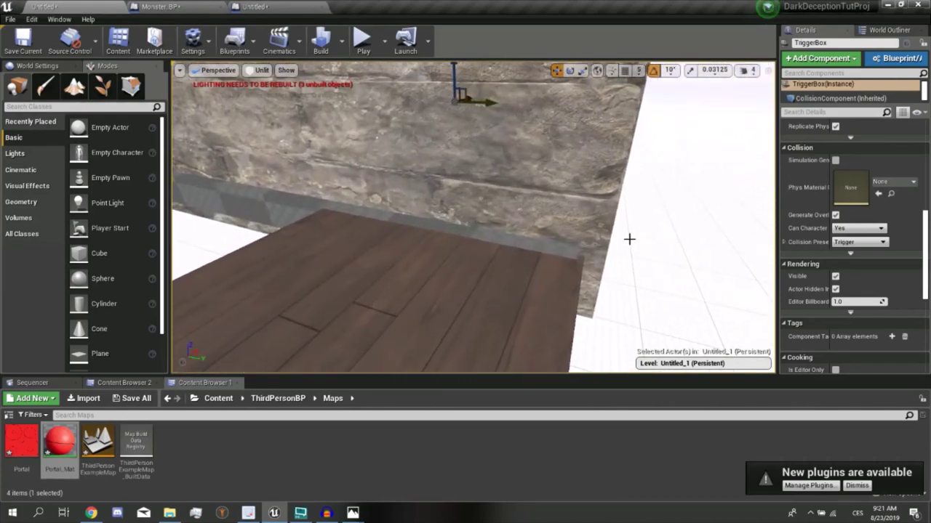
right_click_drag(490, 257, 436, 240)
left_click(416, 224)
right_click(538, 125)
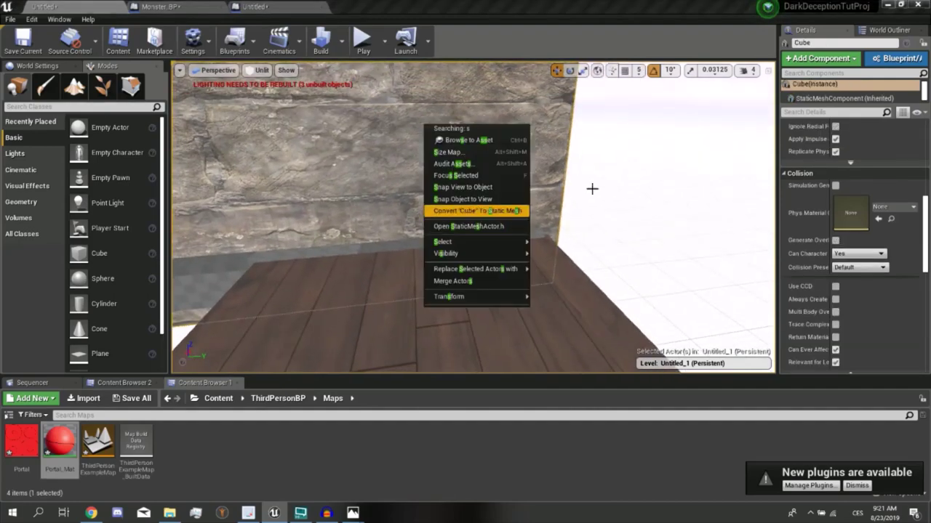
right_click_drag(592, 189, 466, 211)
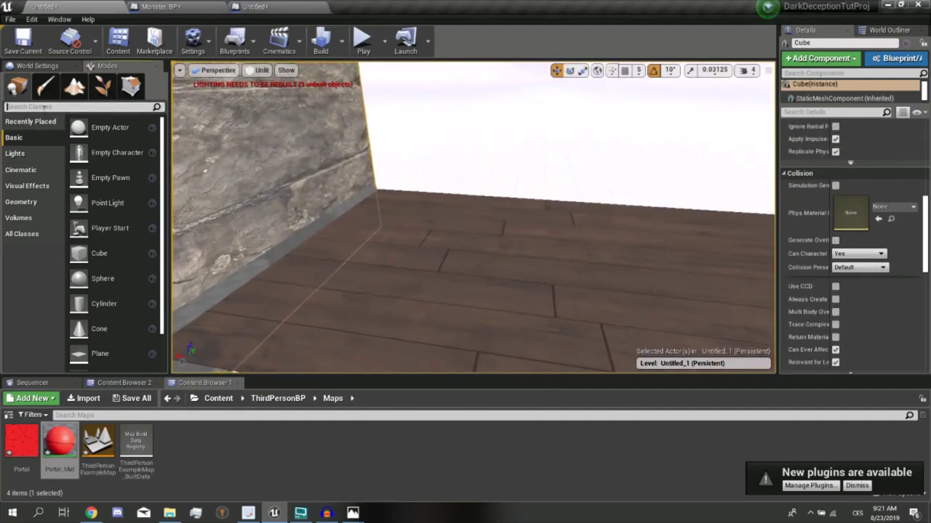
Drop a Target Point on the wood floor by the stone wall, then return to the Level Blueprint's Teleport graph
type("target")
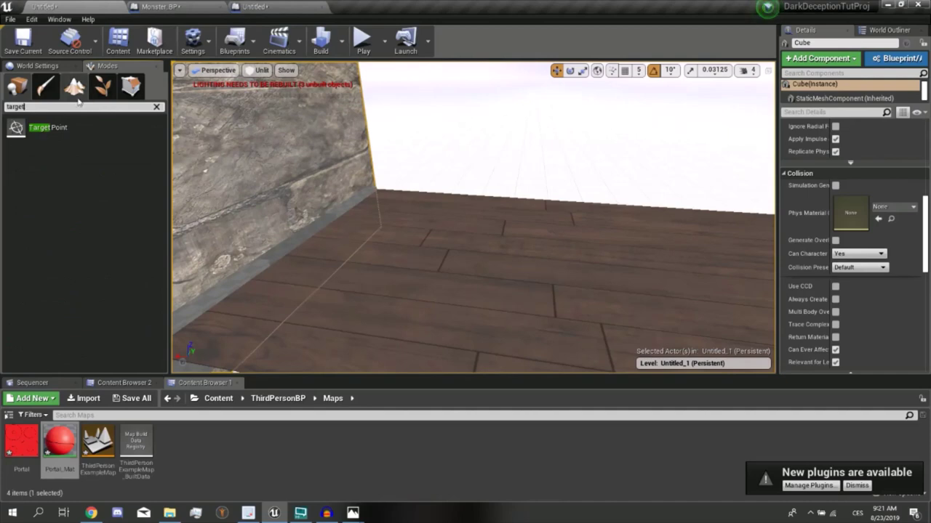
mouse_move(45, 127)
left_mouse_down()
mouse_move(396, 282)
mouse_move(387, 266)
left_mouse_up()
key("e")
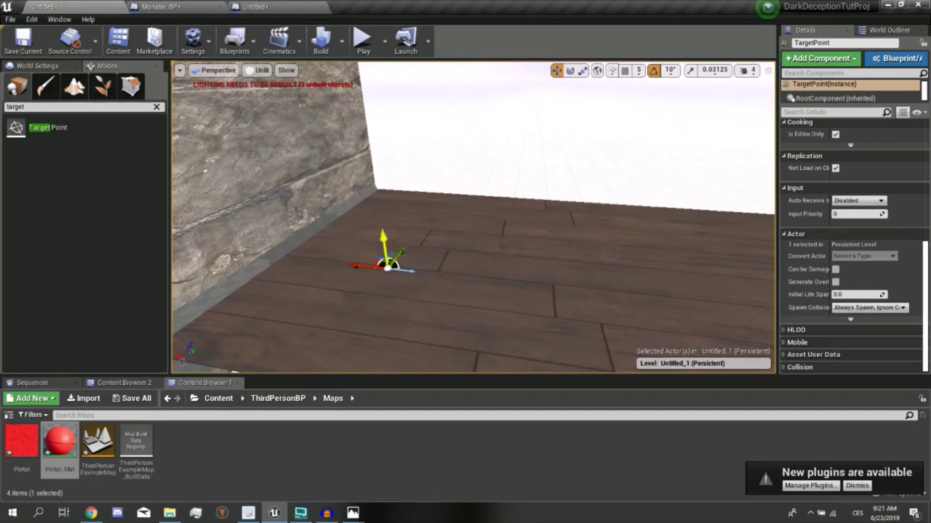
scroll(413, 178, "down", 5)
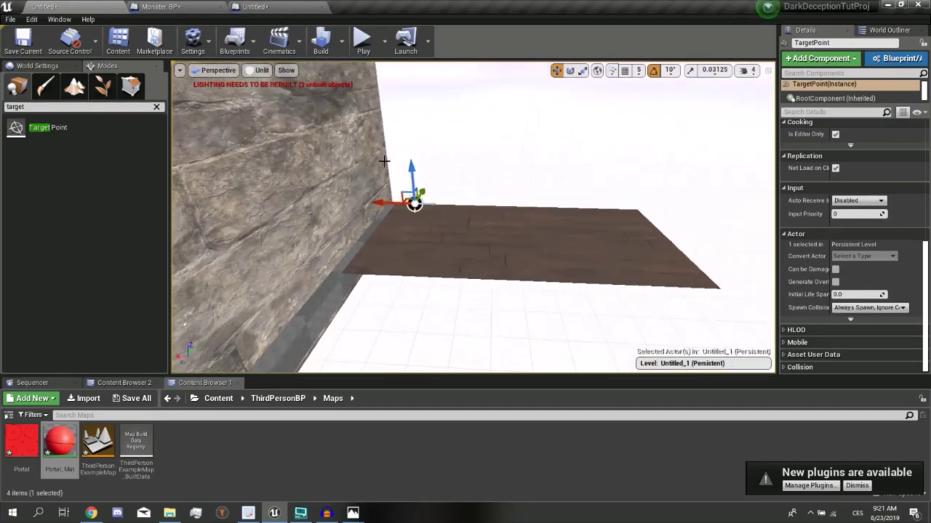
left_click_drag(412, 155, 470, 219, "alt")
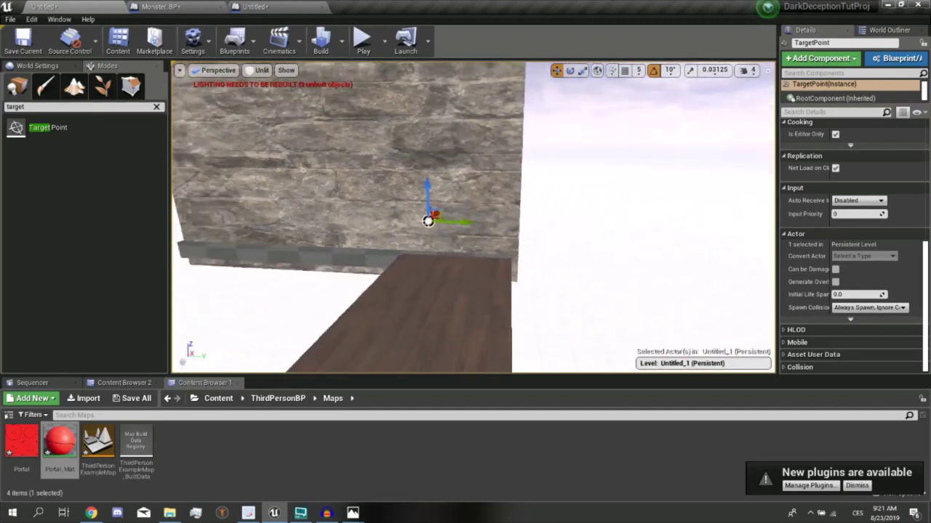
left_click_drag(445, 170, 444, 152, "alt")
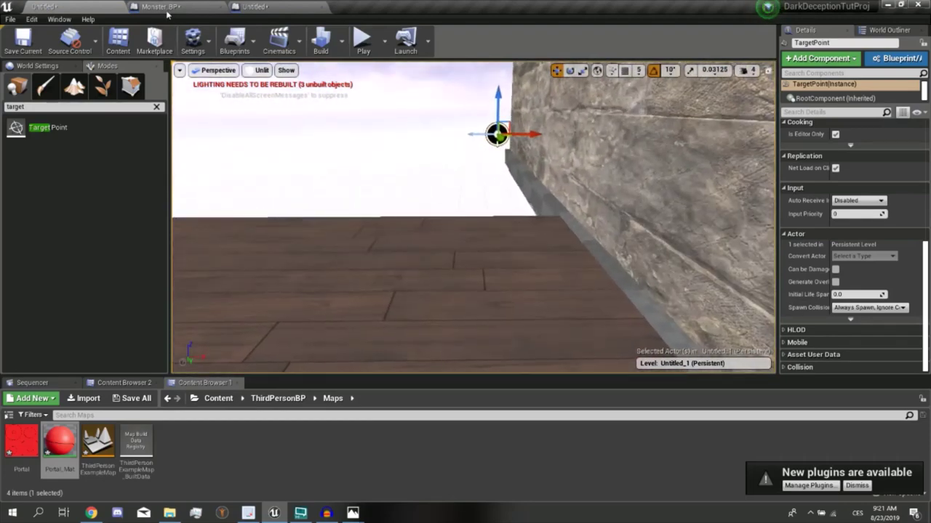
left_click(231, 6)
left_click(256, 6)
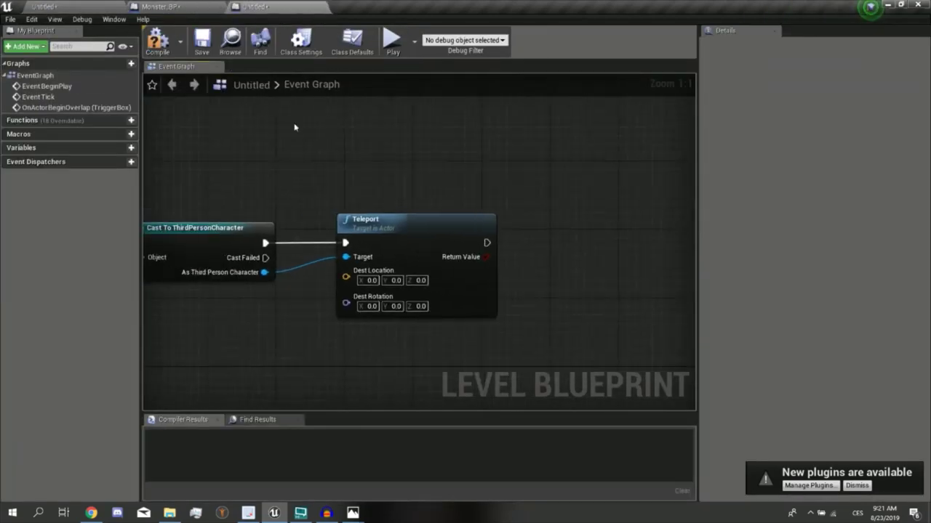
Add a TargetPoint reference and a GetActorTransform node fed from it
right_click(245, 146)
left_click(283, 184)
left_click_drag(315, 149, 238, 143)
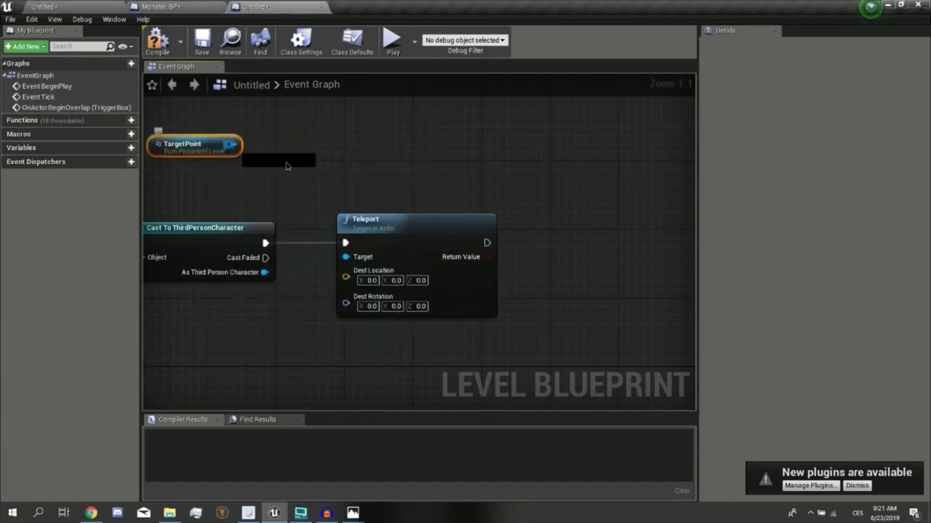
left_click_drag(229, 144, 306, 158)
type("get t")
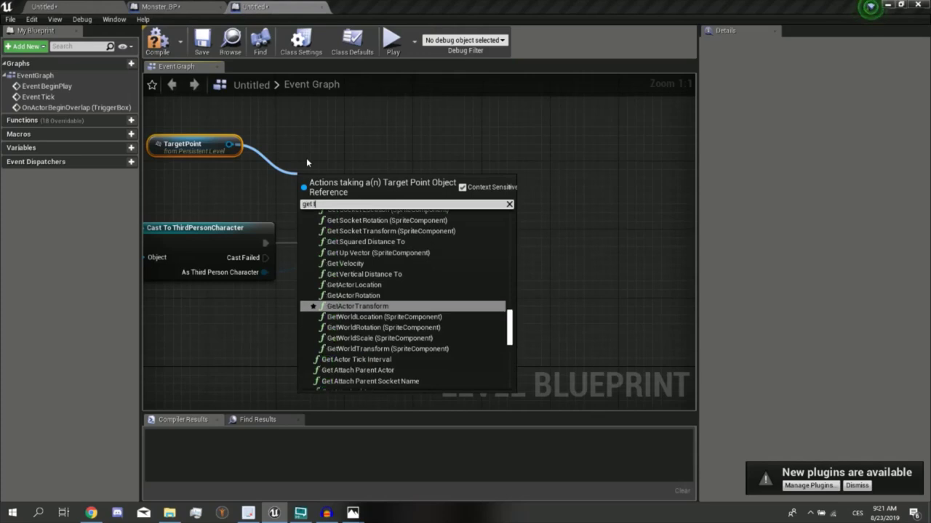
type("rans")
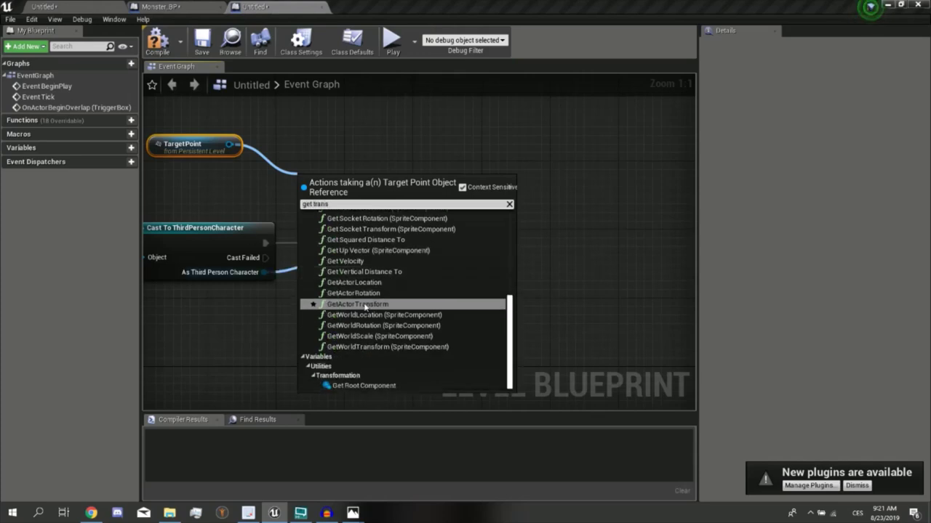
left_click(365, 307)
left_click_drag(334, 192, 290, 149)
Split the transform's Return Value and wire its Location into Teleport's Dest Location
right_click(336, 168)
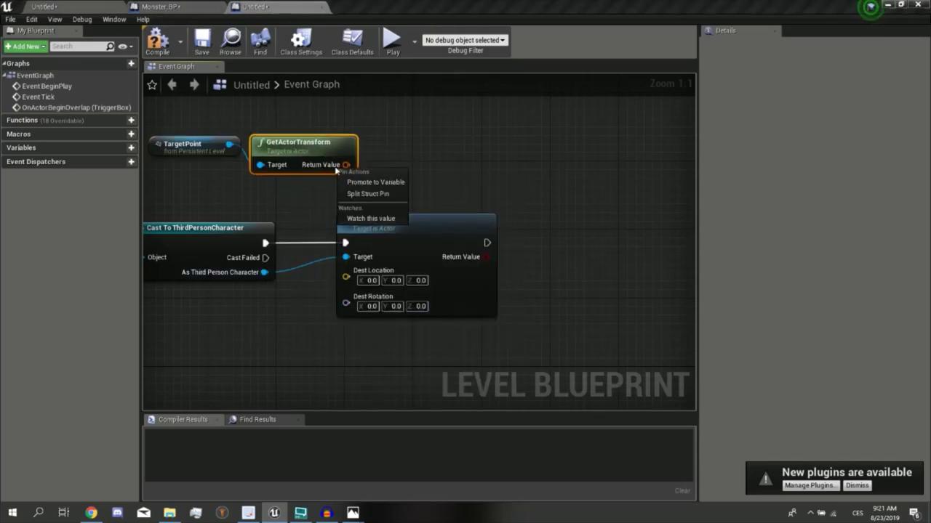
left_click(367, 193)
right_click_drag(236, 178, 365, 180)
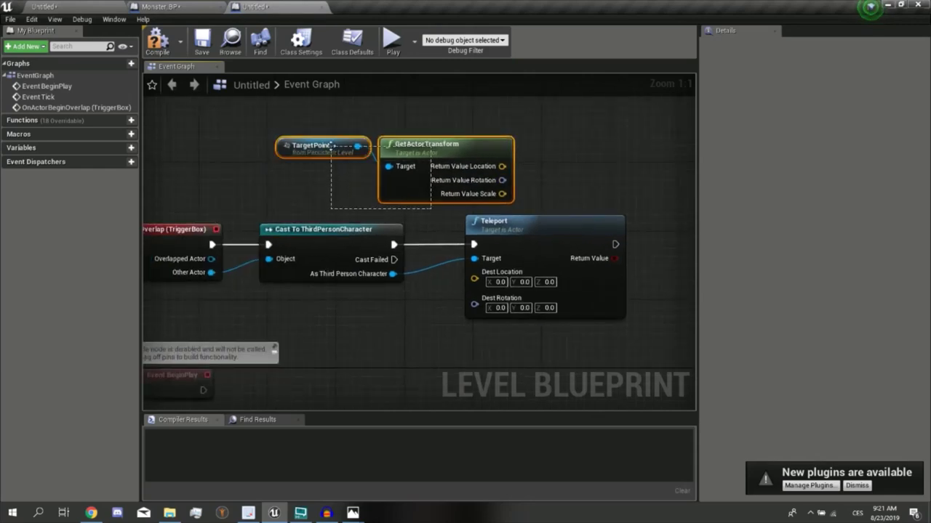
left_click_drag(437, 147, 402, 138)
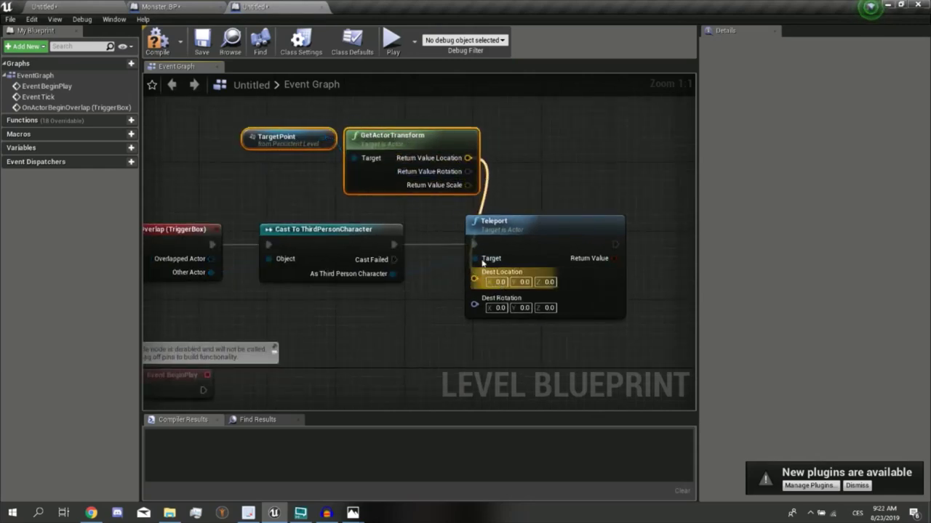
left_click_drag(477, 255, 476, 288)
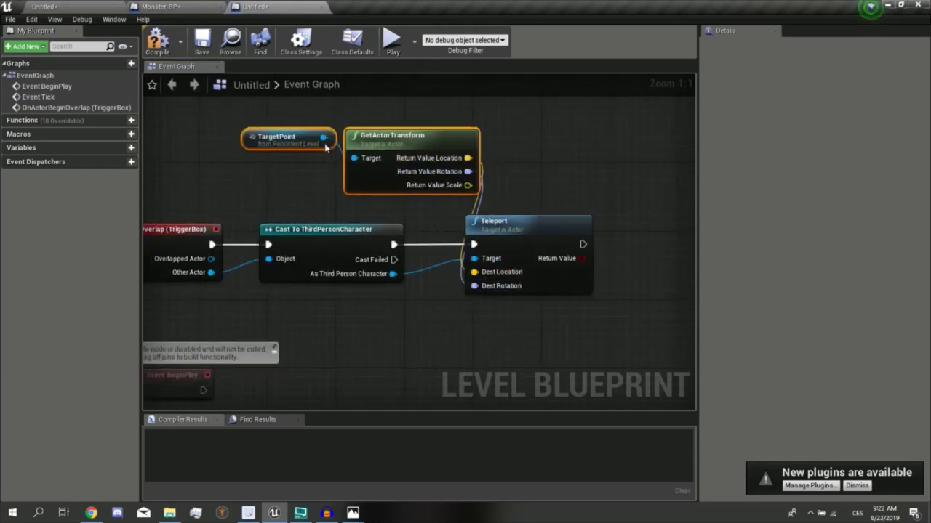
left_click_drag(373, 144, 338, 144)
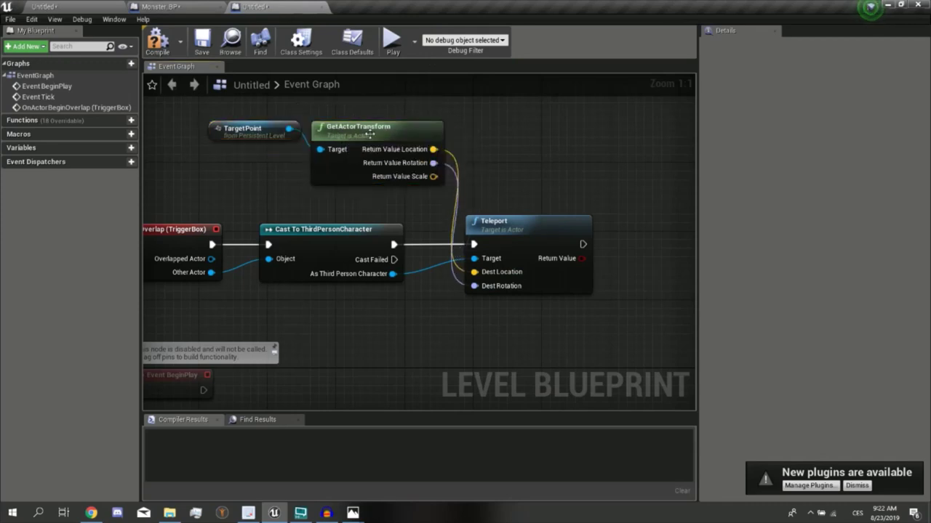
left_click(269, 137)
mouse_move(278, 127)
right_mouse_down()
mouse_move(301, 139)
mouse_move(246, 118)
right_mouse_up()
Play the level and walk into the red portal to test the teleport, then stop and fly back to the wall
left_click(106, 5)
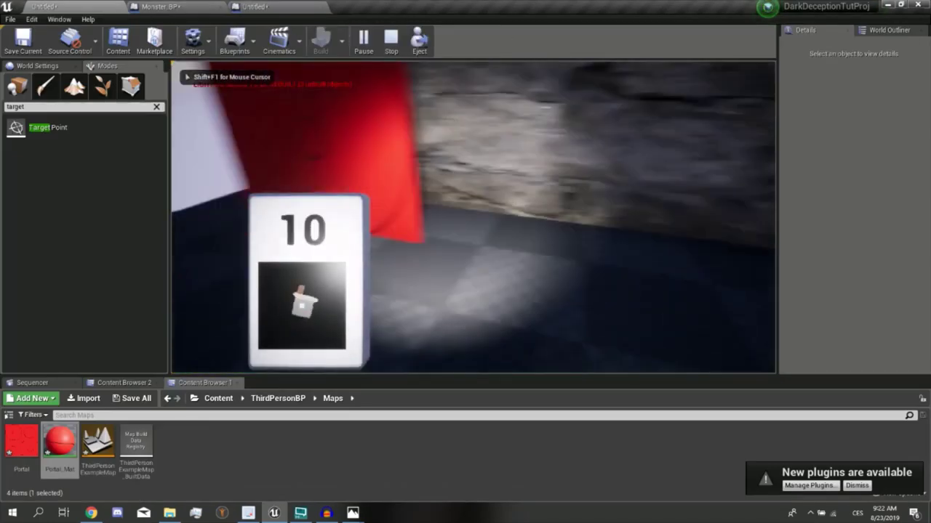
key("w")
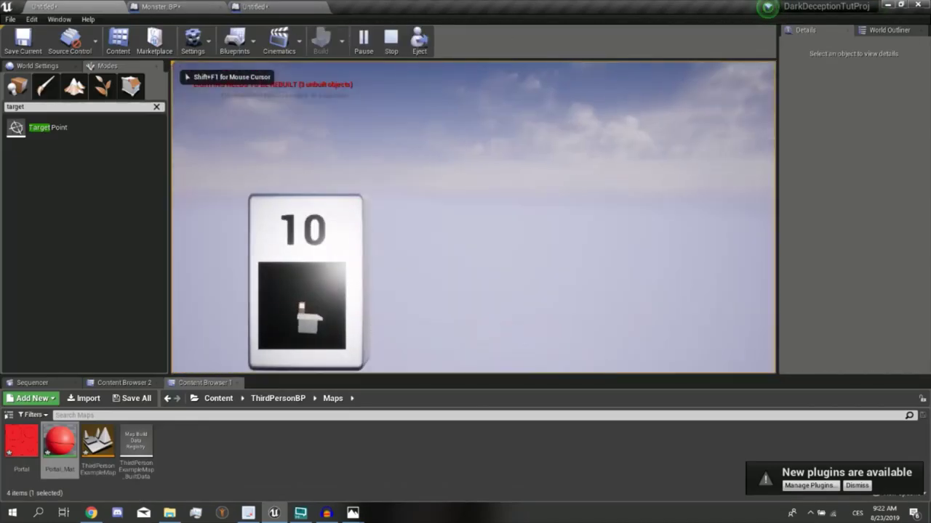
key("Escape")
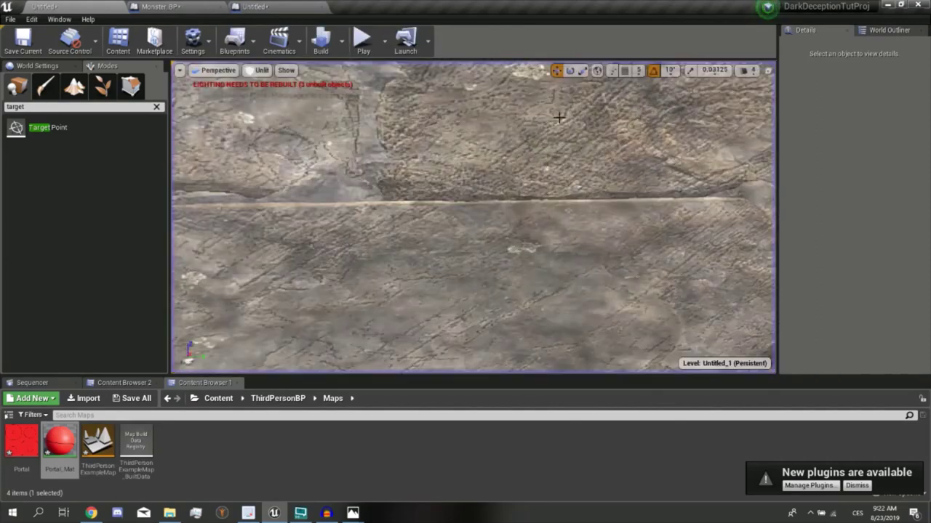
left_click_drag(557, 116, 393, 179)
right_click_drag(393, 179, 425, 189)
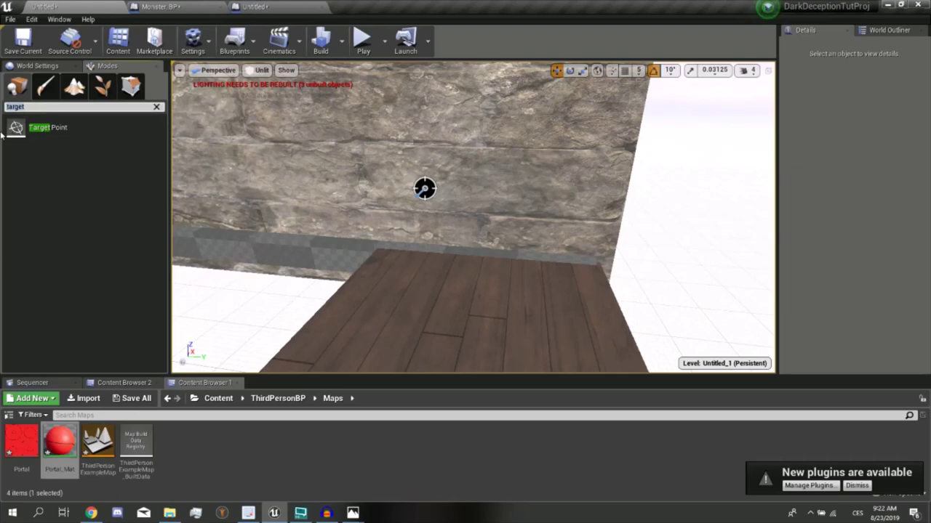
Drag a Box Trigger against the stone wall as TriggerBox2 and turn the view toward the red portal
type("box")
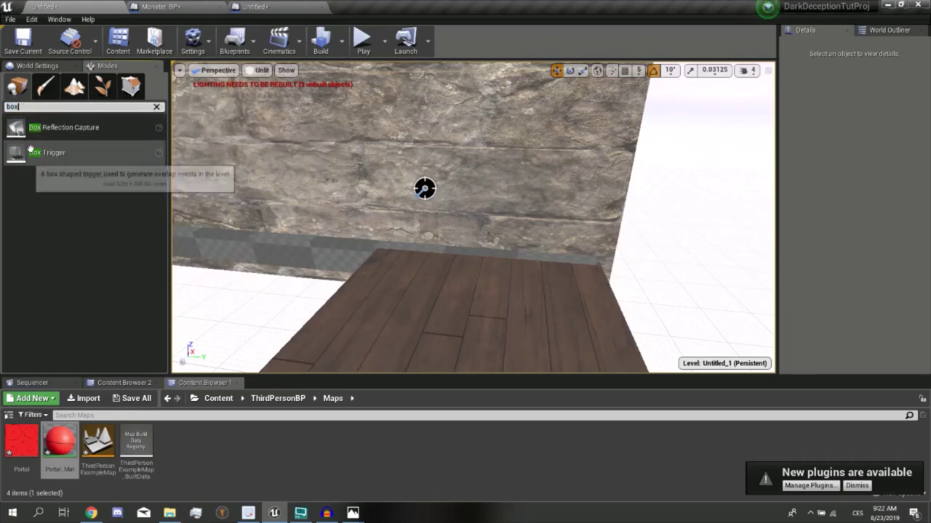
left_click_drag(64, 127, 493, 191)
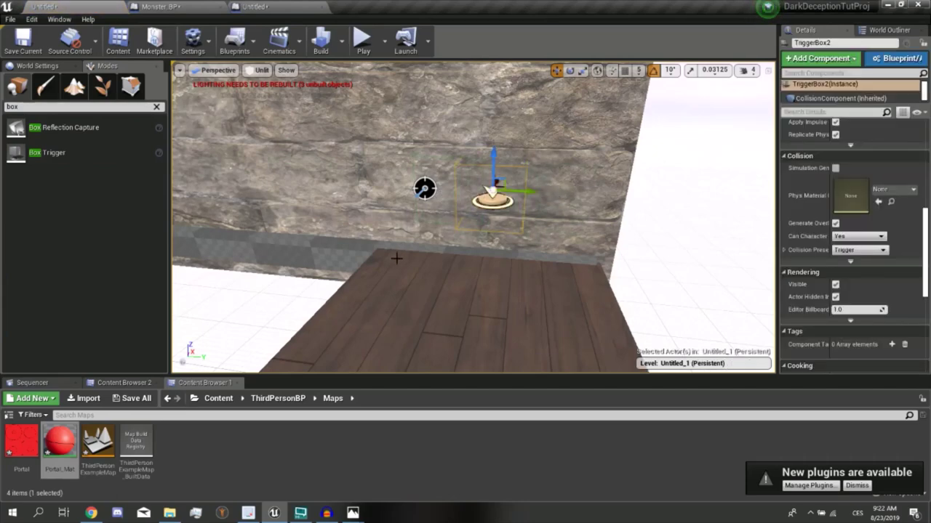
right_click_drag(544, 222, 509, 199)
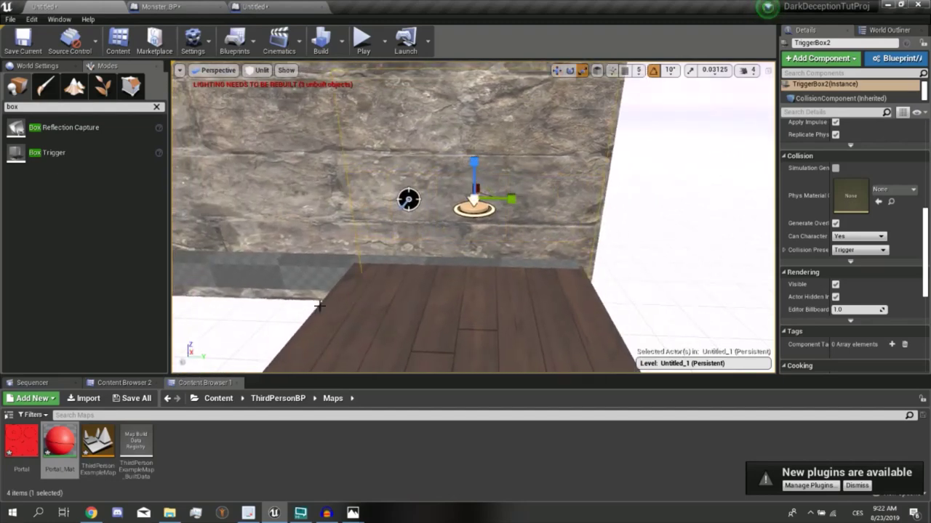
right_click_drag(319, 306, 308, 326)
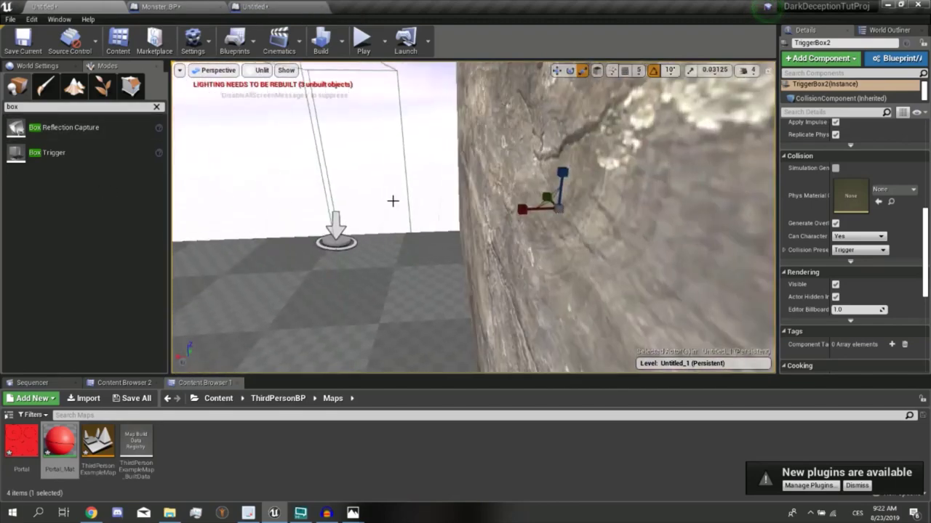
right_click_drag(392, 202, 575, 191)
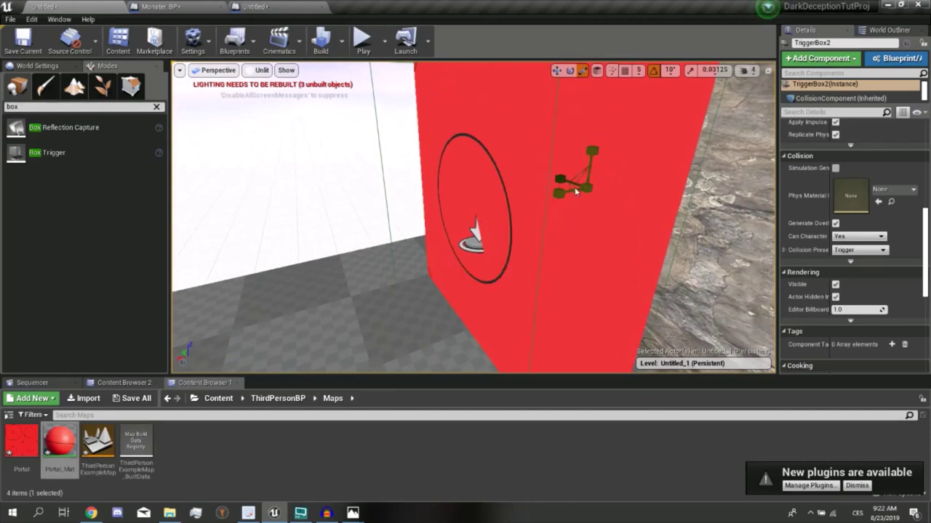
Rotate the red portal plane Plane3 180 degrees so it stands flat against the stone wall
left_click(575, 191)
key("f")
left_click_drag(575, 192, 584, 214, "alt")
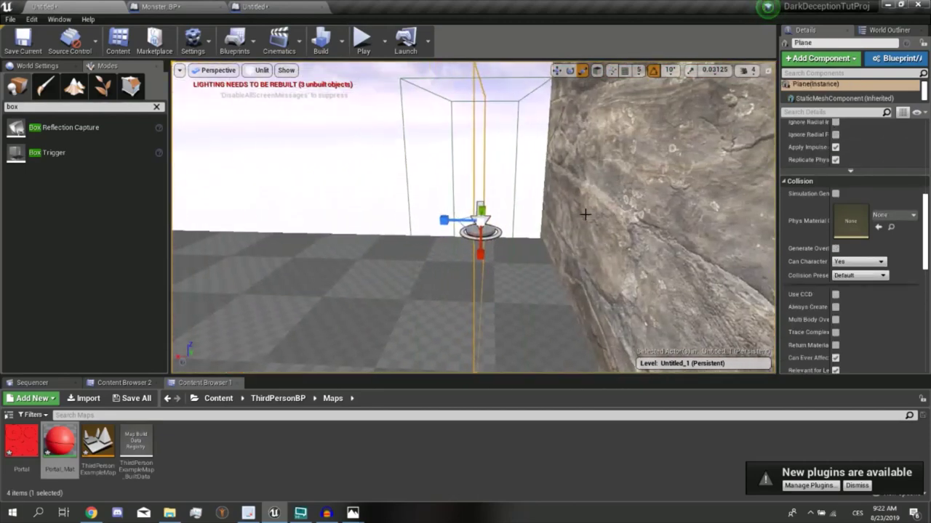
mouse_move(484, 238)
left_mouse_down()
mouse_move(509, 240)
mouse_move(515, 251)
left_mouse_up()
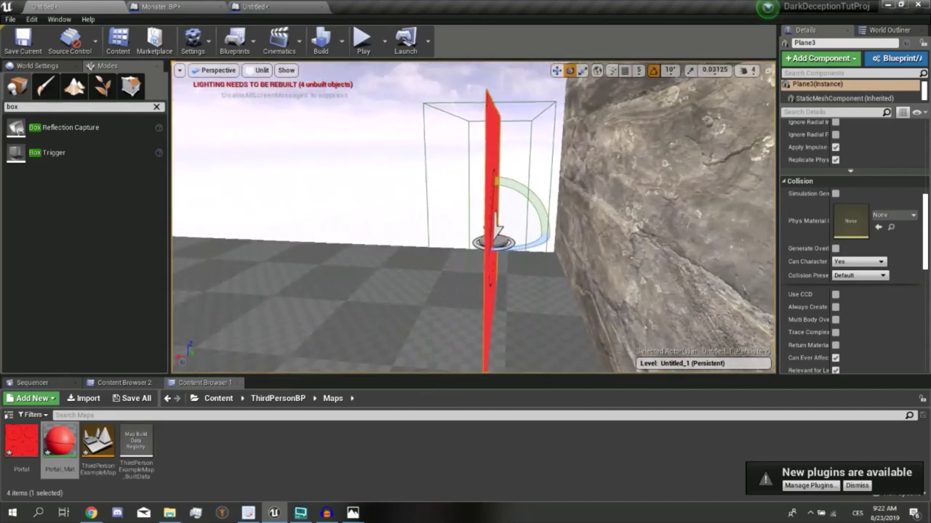
key("w")
right_click_drag(581, 230, 265, 226)
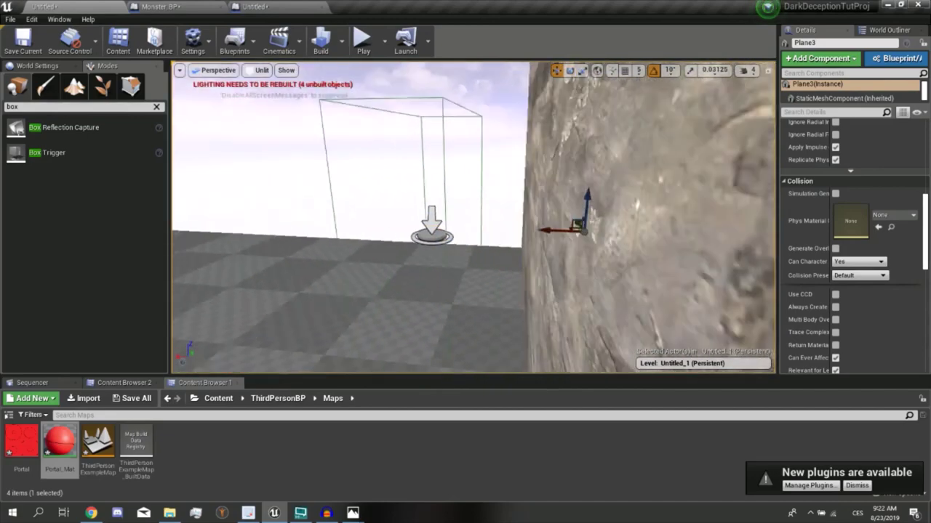
mouse_move(410, 226)
left_mouse_down()
mouse_move(393, 254)
mouse_move(361, 239)
mouse_move(454, 212)
mouse_move(459, 221)
left_mouse_up()
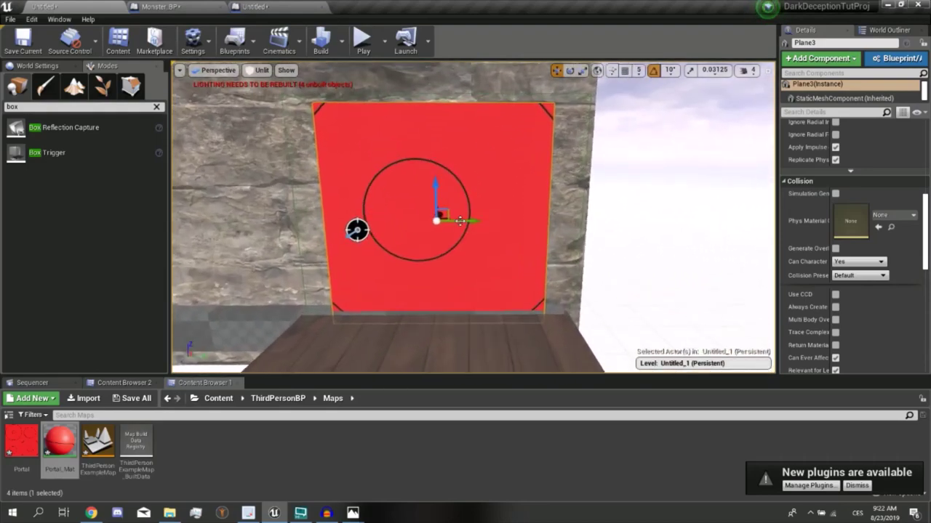
mouse_move(460, 221)
left_mouse_down("alt")
mouse_move(534, 184)
mouse_move(515, 225)
left_mouse_up("alt")
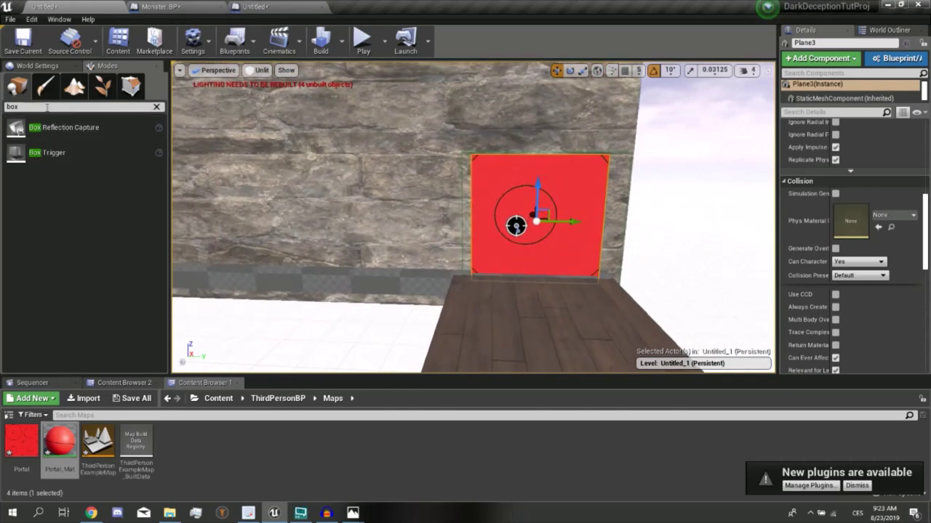
Place a new Basic cube beside the wood floor and flatten it into a thin plank
key("BackSpace")
key("BackSpace")
key("BackSpace")
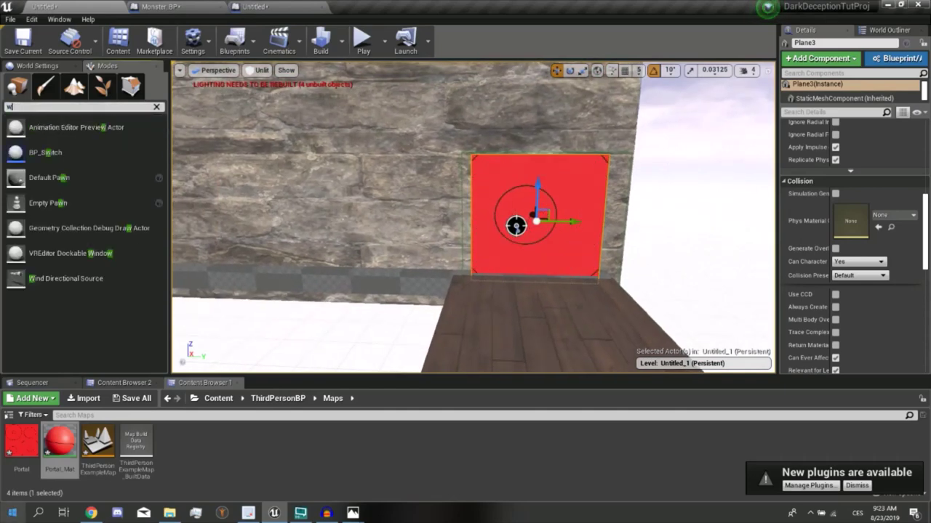
type("wall")
key("BackSpace")
key("BackSpace")
key("BackSpace")
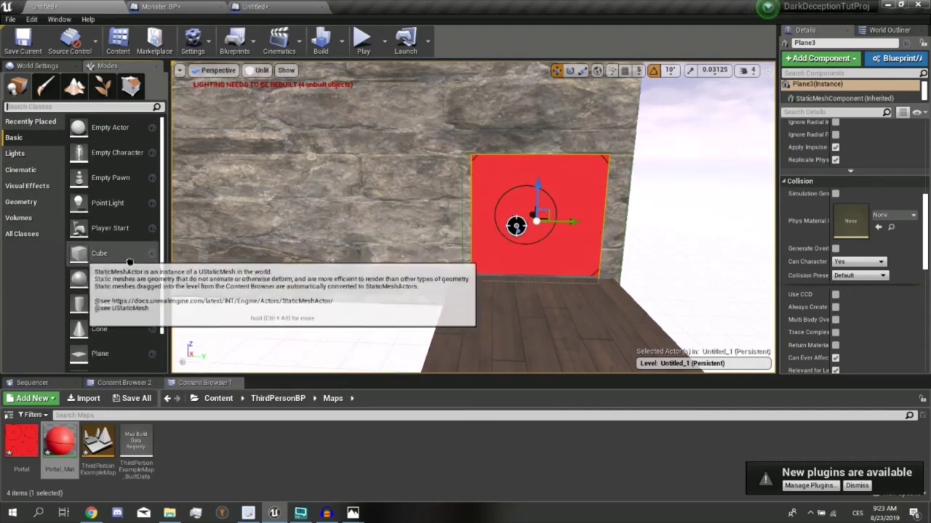
left_click_drag(99, 253, 422, 247)
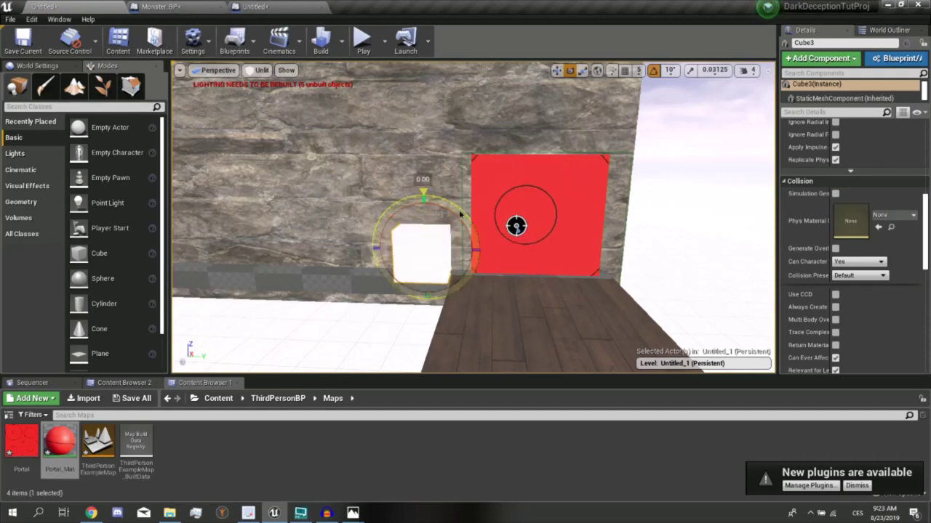
key("w")
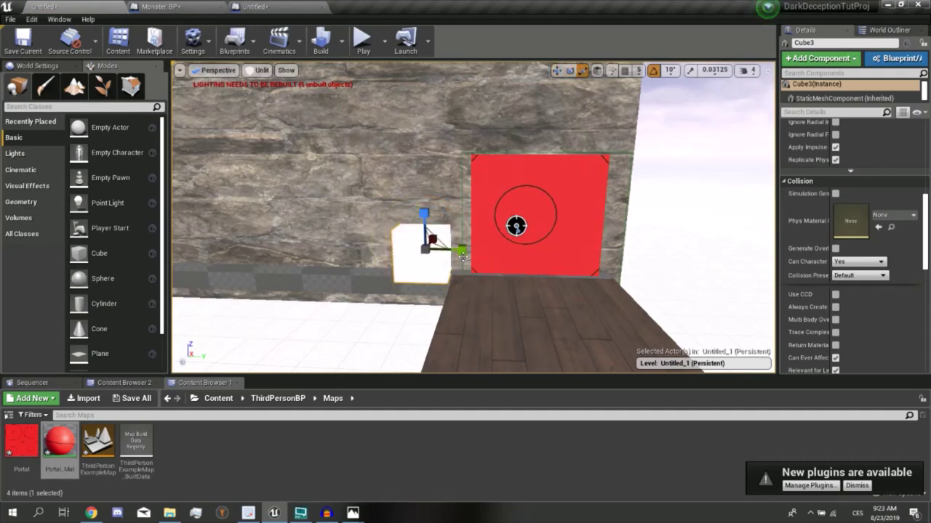
left_click_drag(462, 256, 462, 252)
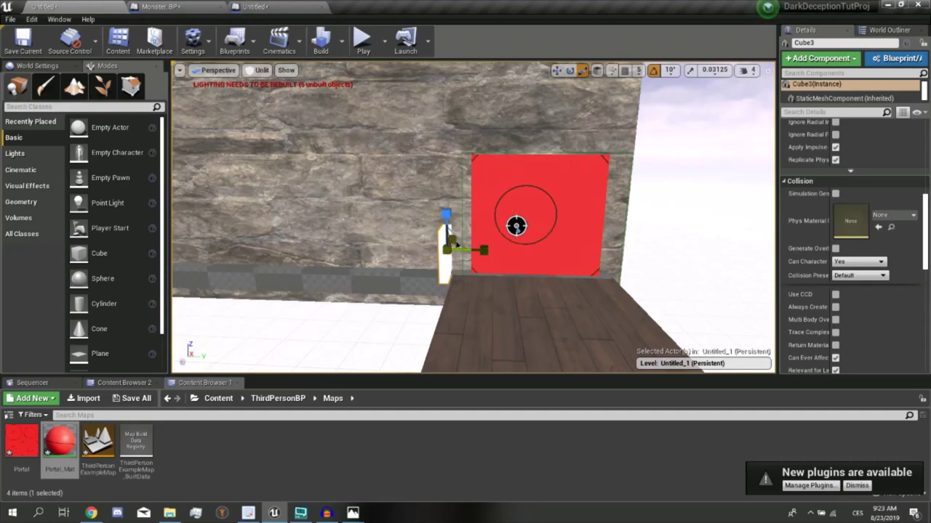
mouse_move(515, 225)
left_mouse_down("alt")
mouse_move(645, 216)
mouse_move(565, 227)
left_mouse_up("alt")
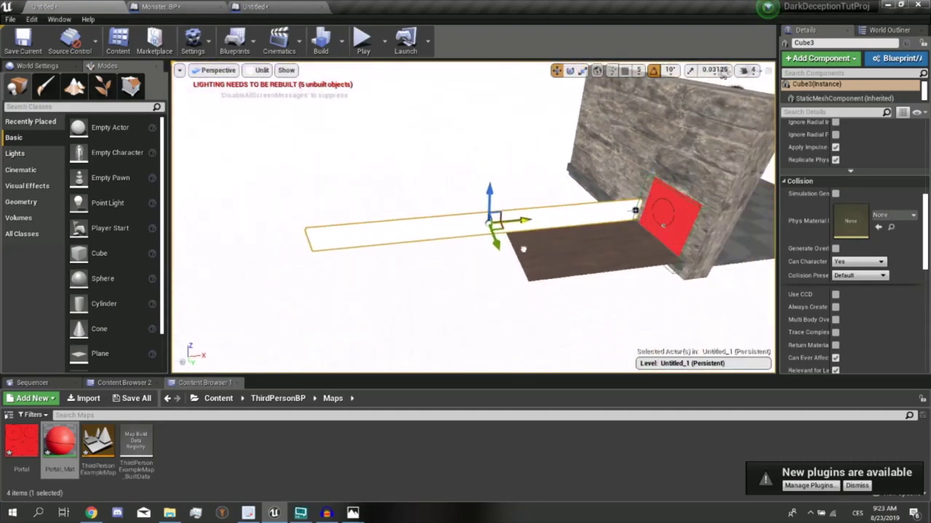
mouse_move(506, 257)
left_mouse_down("alt")
mouse_move(502, 263)
mouse_move(560, 293)
left_mouse_up("alt")
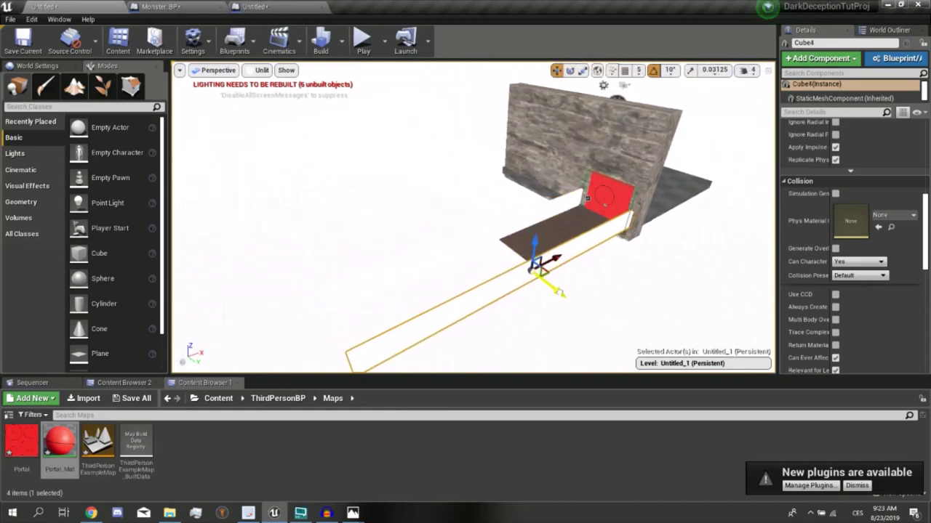
Select both planks, Cube3 and Cube4, and stretch them up into tall corridor walls
right_click_drag(587, 197, 403, 177)
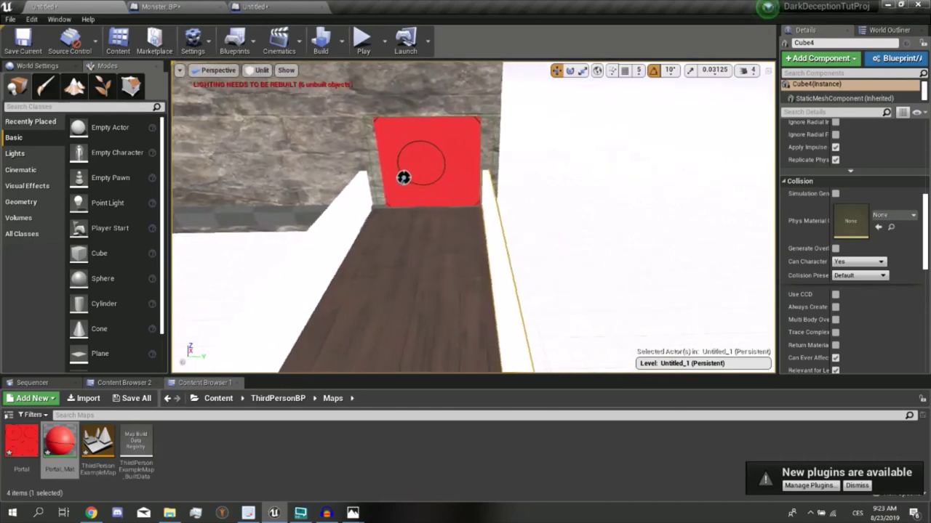
left_click_drag(403, 178, 498, 288)
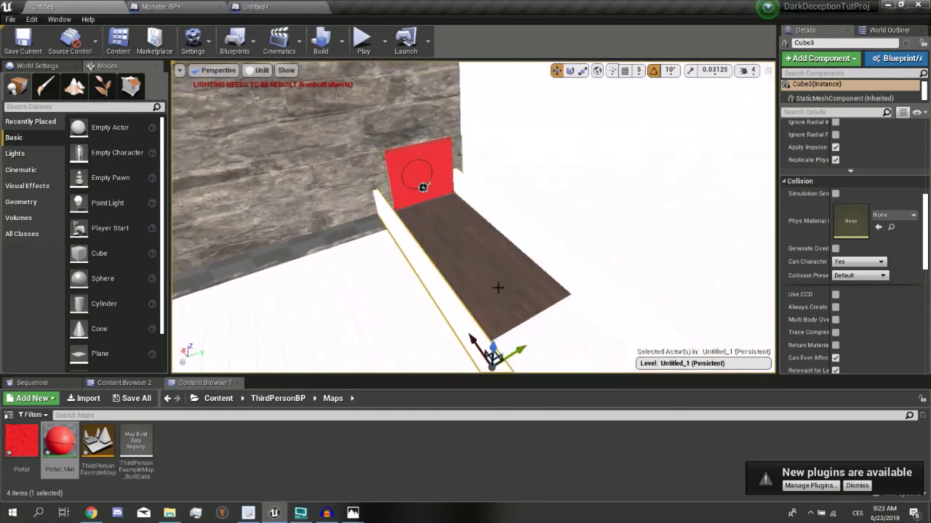
left_click(572, 274, "ctrl")
left_click_drag(608, 274, 595, 295)
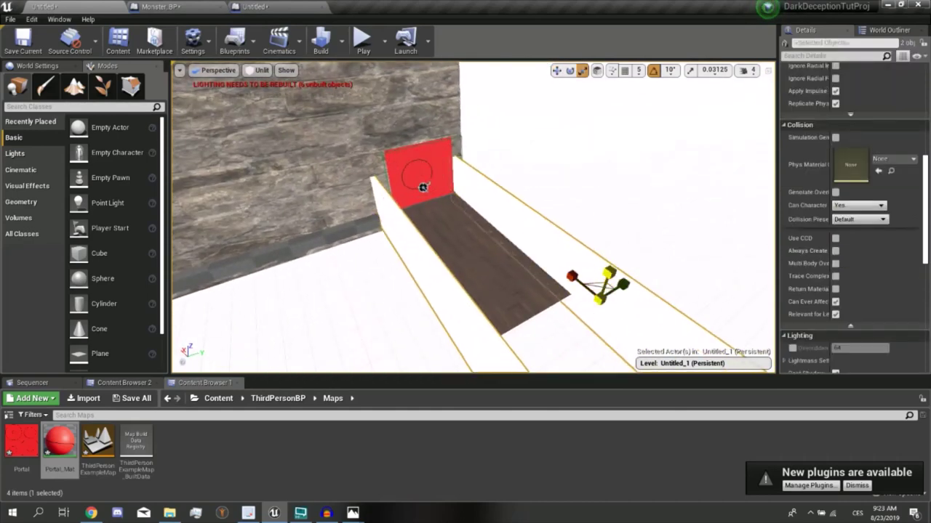
key("w")
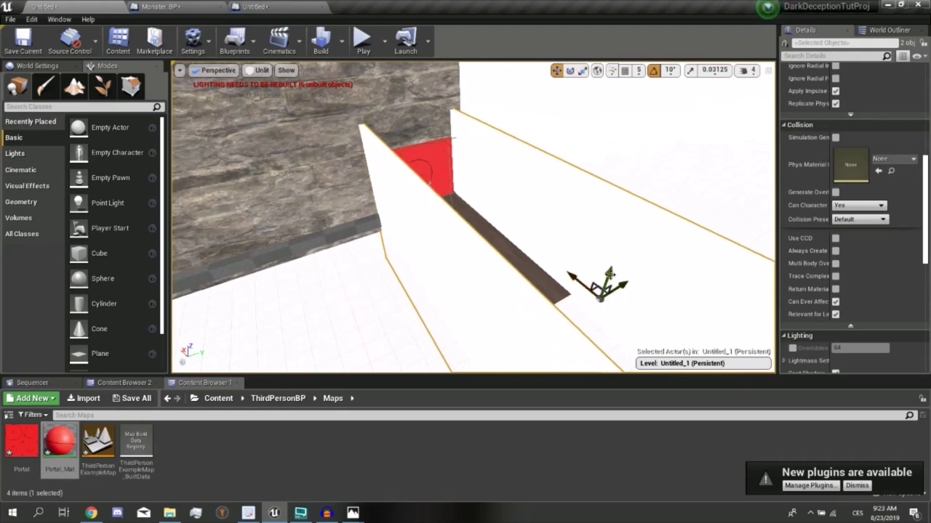
right_click_drag(610, 273, 507, 384)
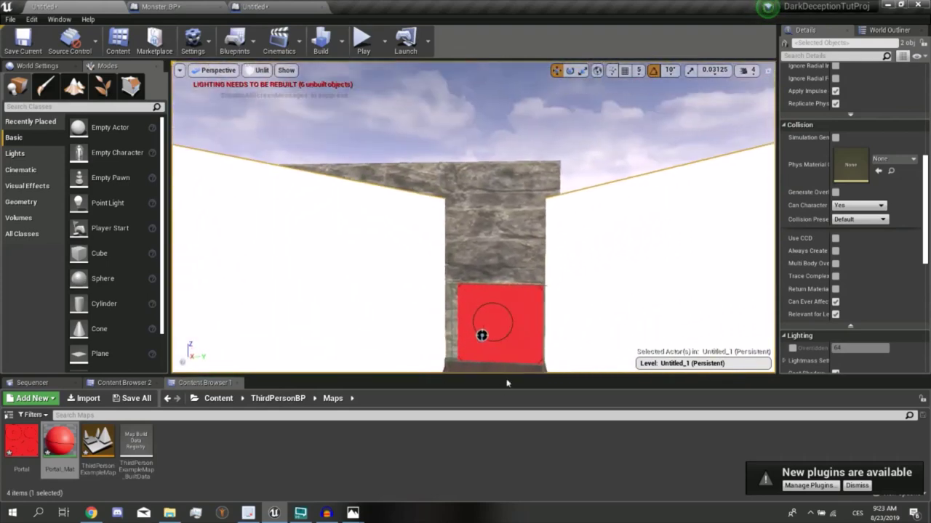
Flip the copied floor plane Plane4 180 degrees and slide it over the corridor as a wood ceiling
scroll(483, 313, "down", 3)
left_click(503, 298)
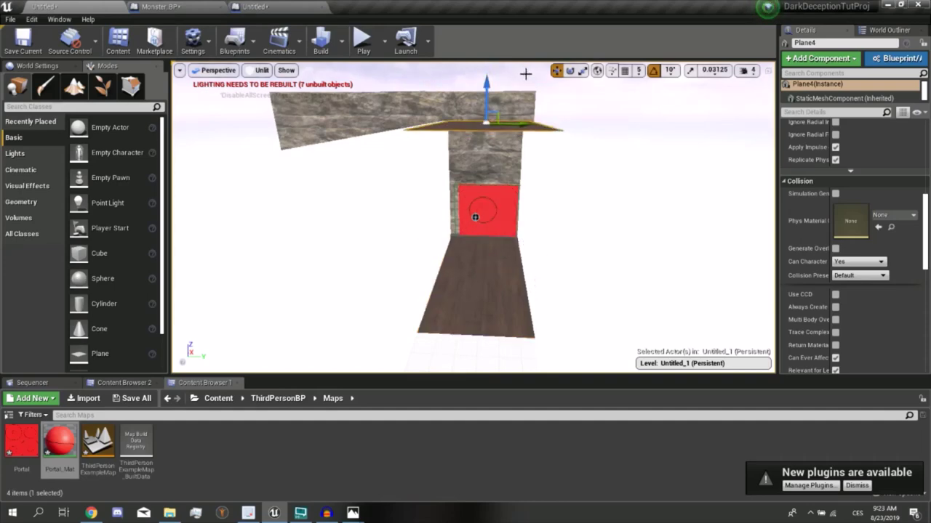
left_click_drag(523, 84, 531, 163)
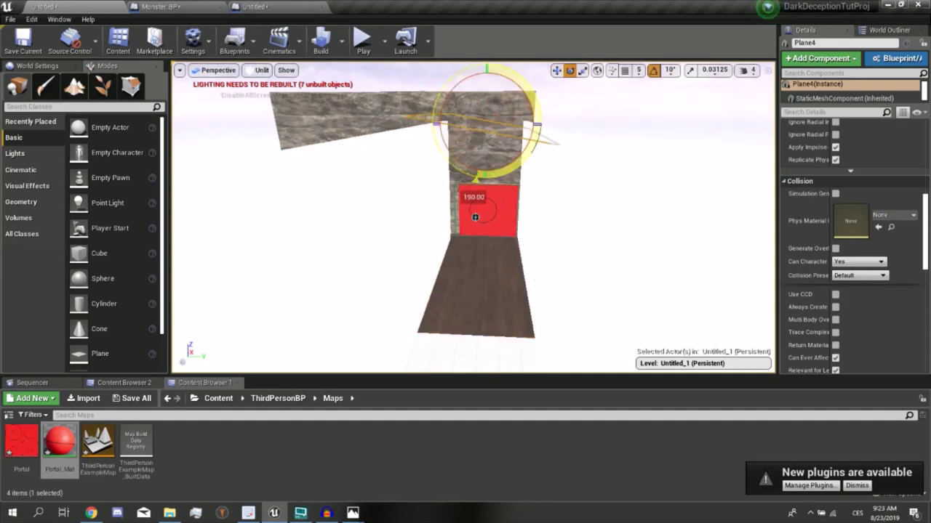
key("w")
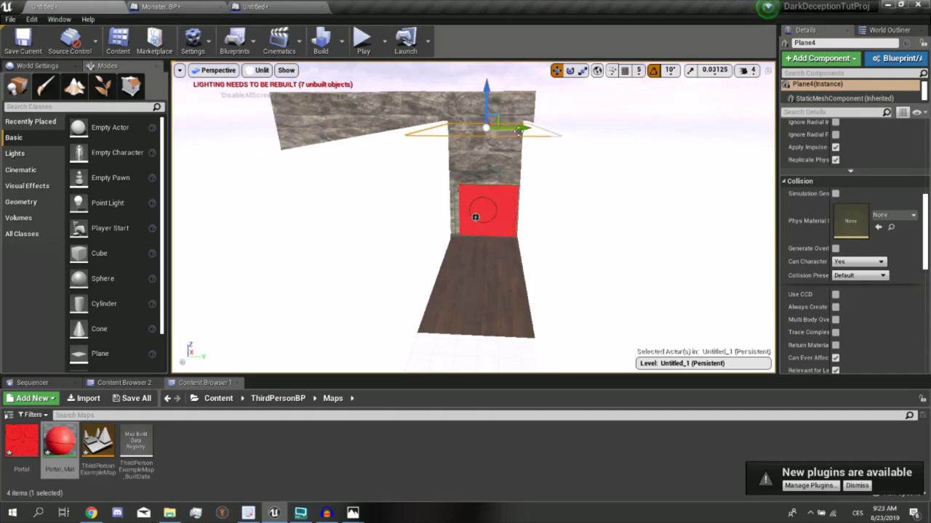
left_click_drag(451, 128, 500, 166, "alt")
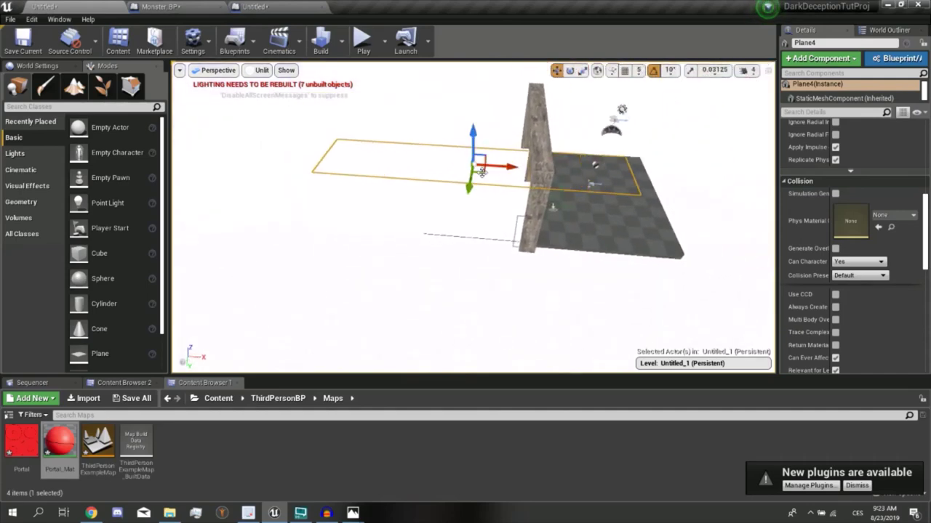
left_click_drag(509, 167, 410, 160)
left_click_drag(465, 218, 509, 240, "alt")
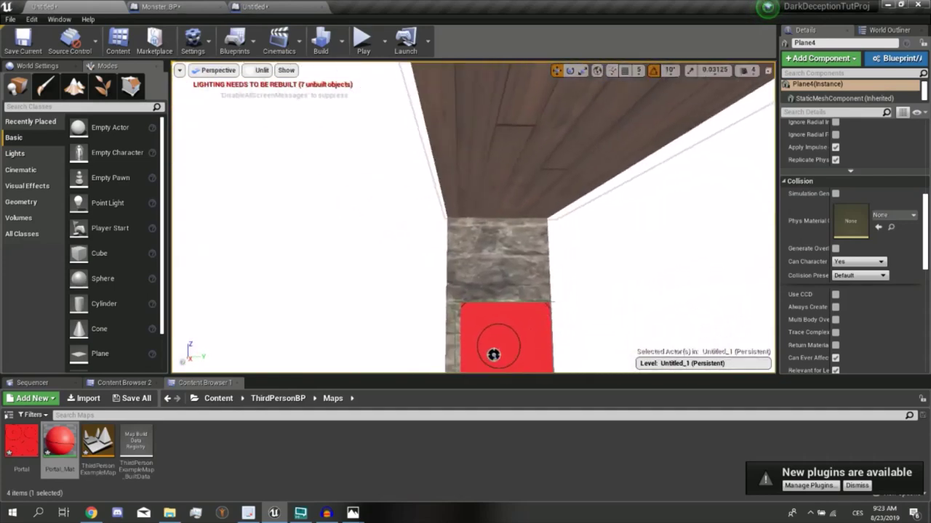
left_click_drag(509, 240, 411, 172, "alt")
scroll(843, 240, "up", 3)
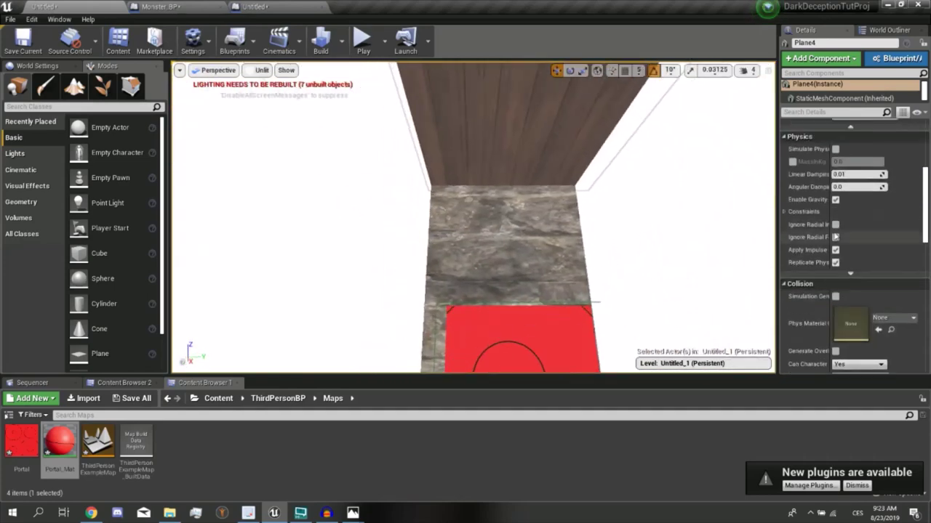
scroll(843, 240, "up", 3)
Give the ceiling plane M_Wood_Floor_Walnut_Worn and the first wall M_Basic_Wall
left_click(893, 254)
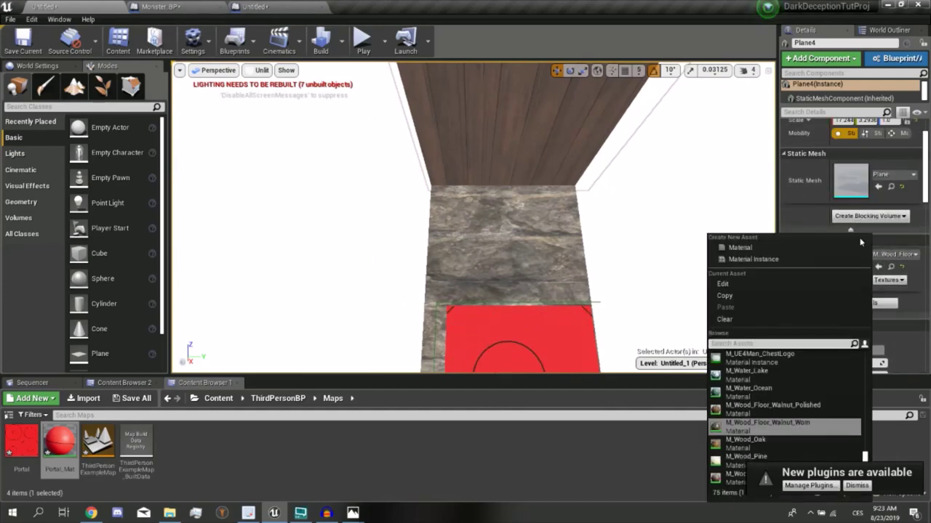
type("flo")
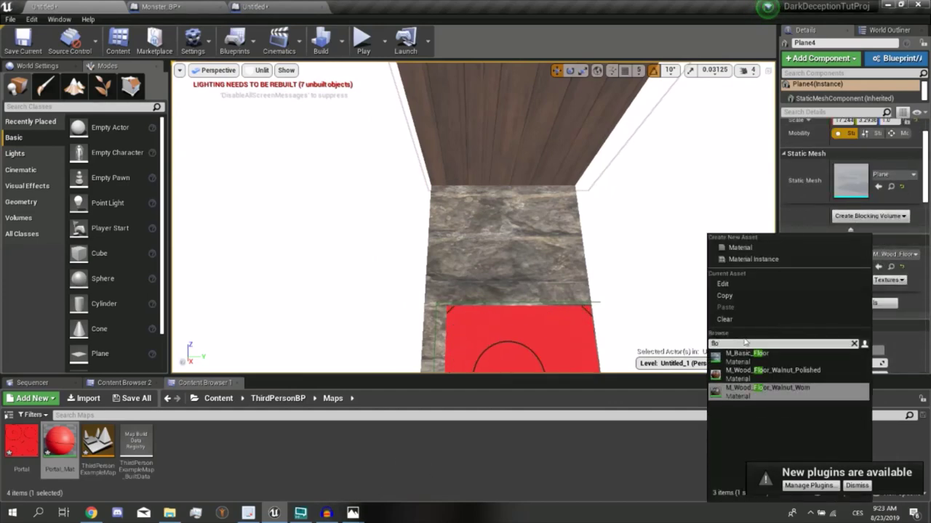
left_click(767, 387)
left_click(509, 340)
key("f")
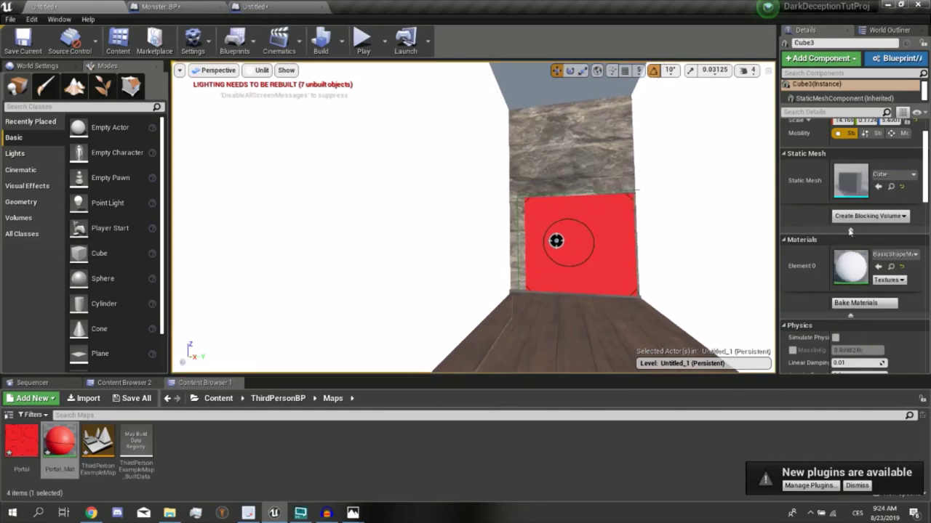
left_click(901, 254)
type("wa")
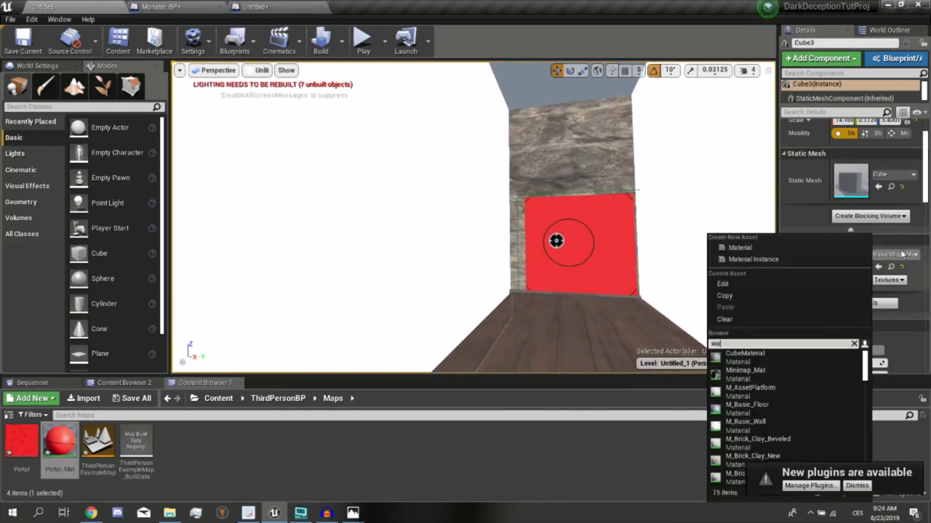
type("ll")
left_click(755, 354)
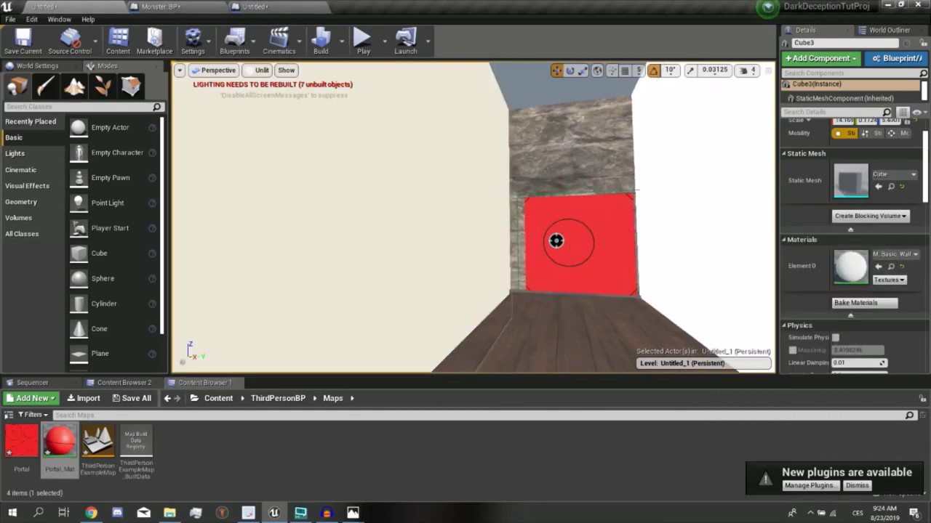
Try the gold metal material M_Metal_Gold on the other wall, Cube4
left_click(638, 190)
key("f")
left_click(898, 254)
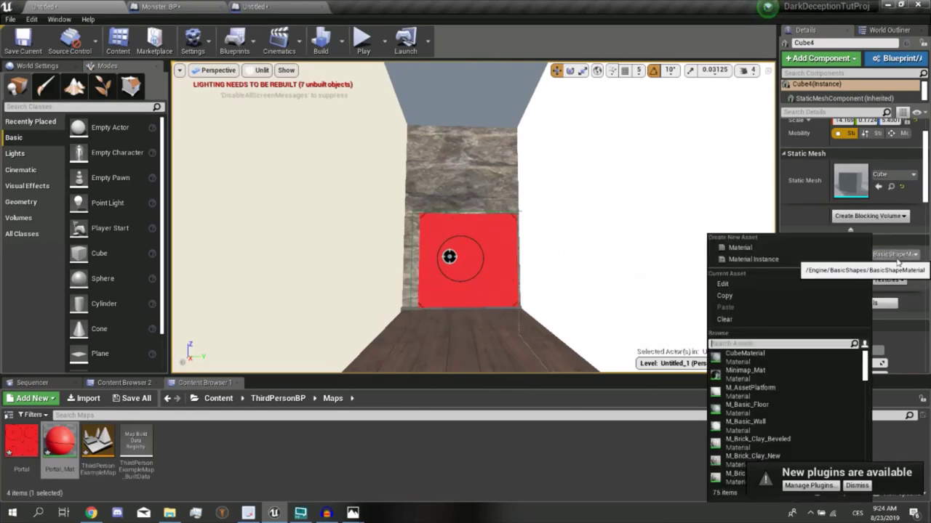
type("w")
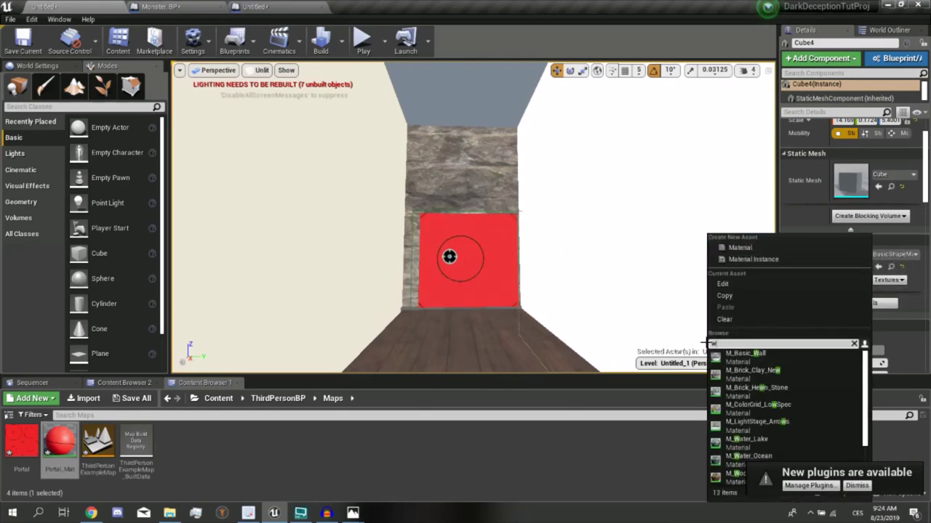
key("BackSpace")
type("old")
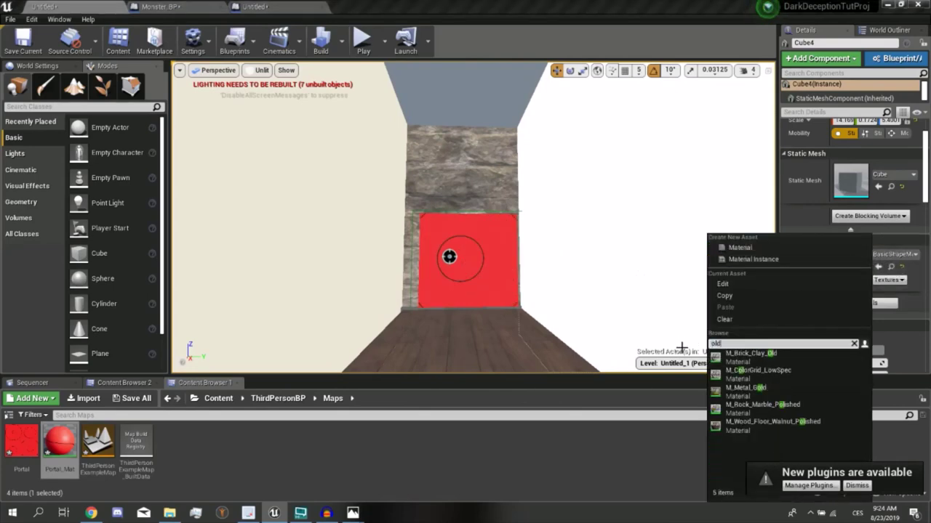
left_click(749, 371)
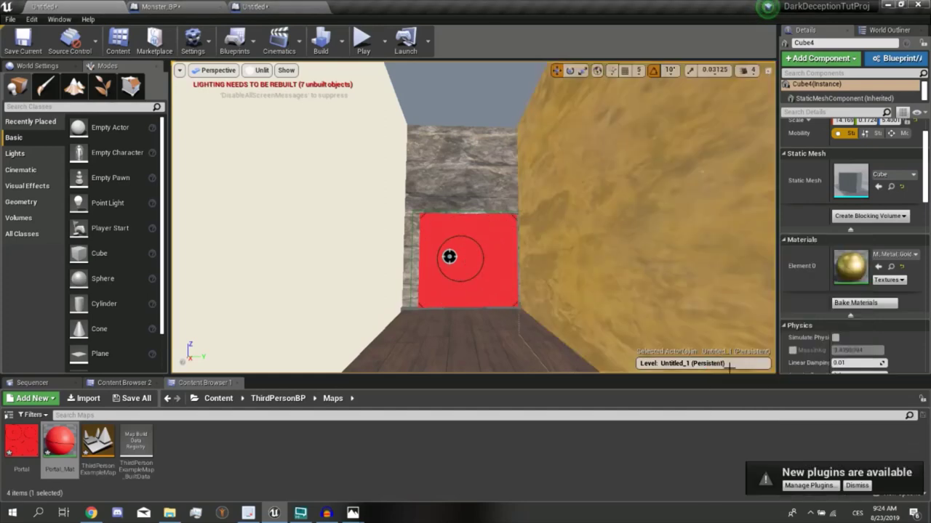
Replace Cube4's gold with the stone brick material M_Brick_Clay_Old
left_click(891, 266)
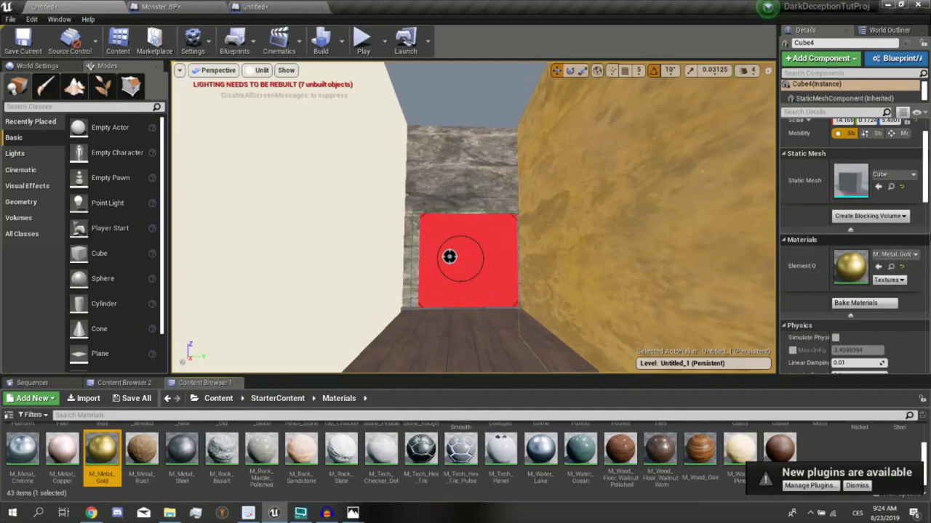
left_click(887, 253)
type("ld")
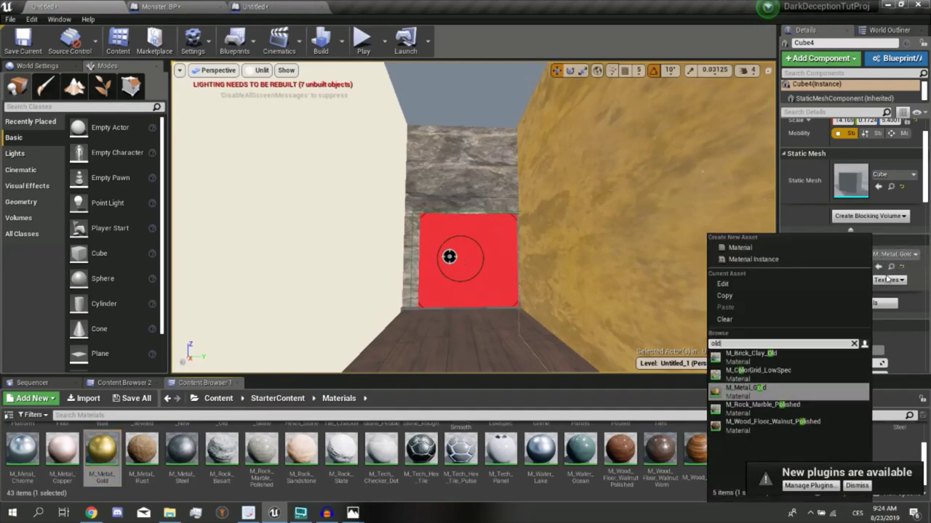
key("Return")
right_click_drag(696, 281, 618, 283)
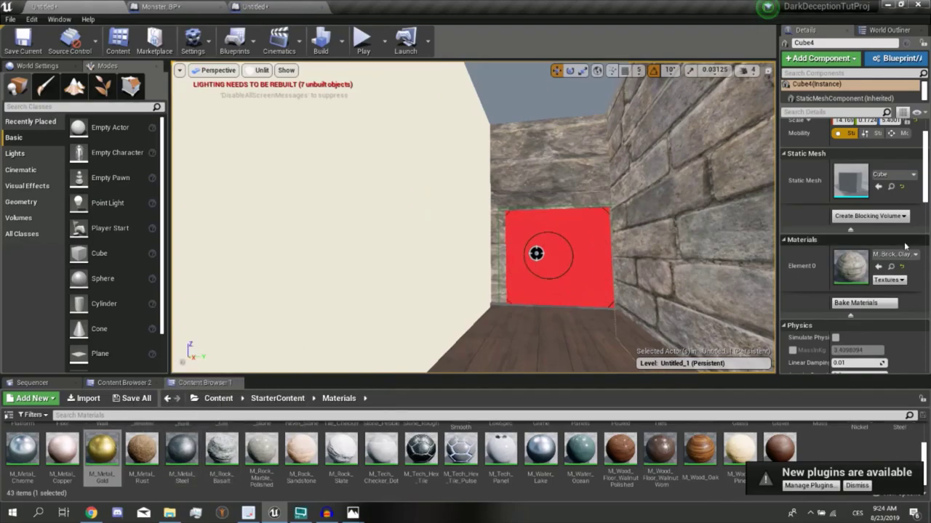
left_click(891, 267)
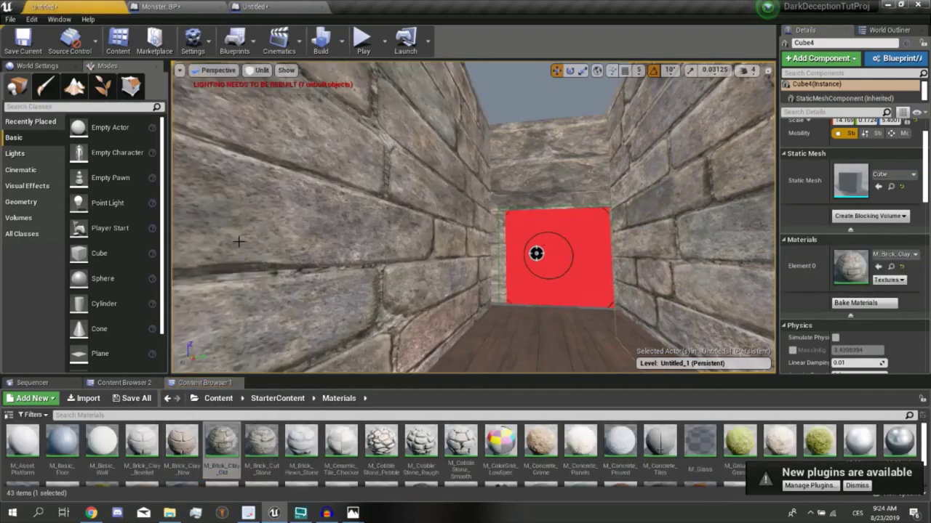
Scale the wood floor plane longer so it runs the length of the corridor
mouse_move(239, 241)
right_mouse_down()
mouse_move(240, 306)
mouse_move(422, 157)
right_mouse_up()
left_click(422, 157)
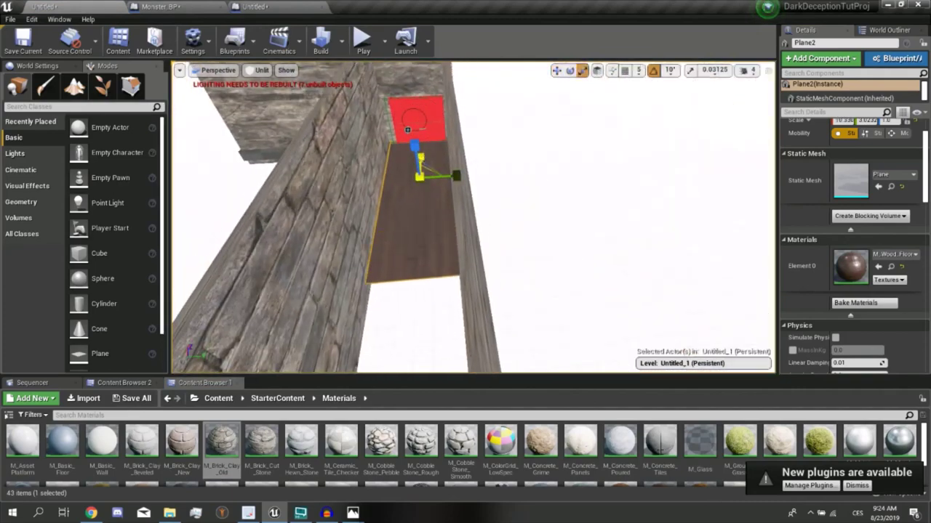
left_click_drag(420, 175, 426, 171)
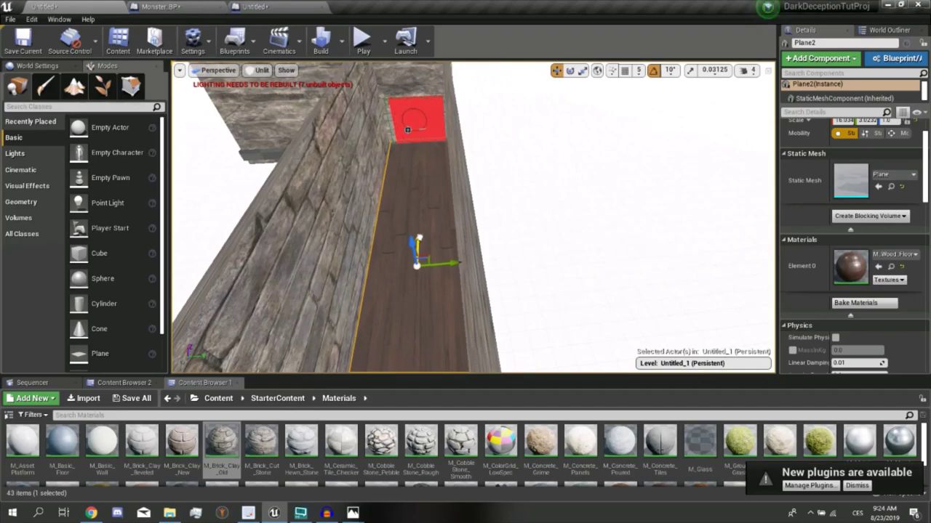
mouse_move(407, 129)
right_mouse_down()
mouse_move(465, 168)
mouse_move(436, 174)
right_mouse_up()
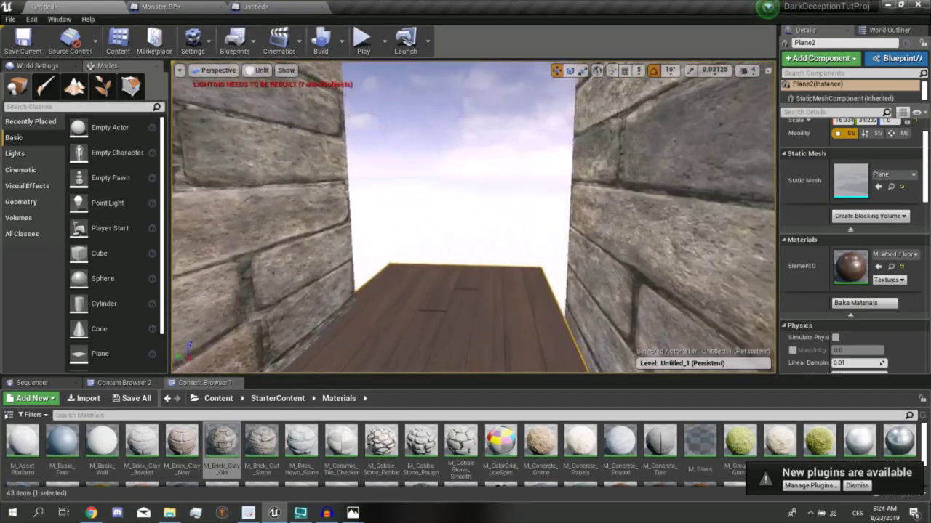
right_click_drag(437, 175, 415, 241)
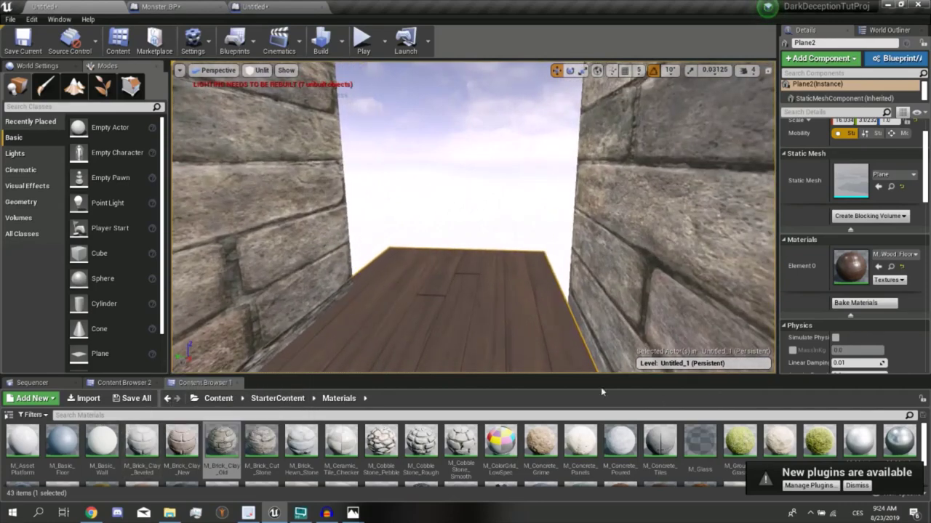
Return the Content Browser to the top-level Content folder
left_click(32, 383)
left_click(75, 383)
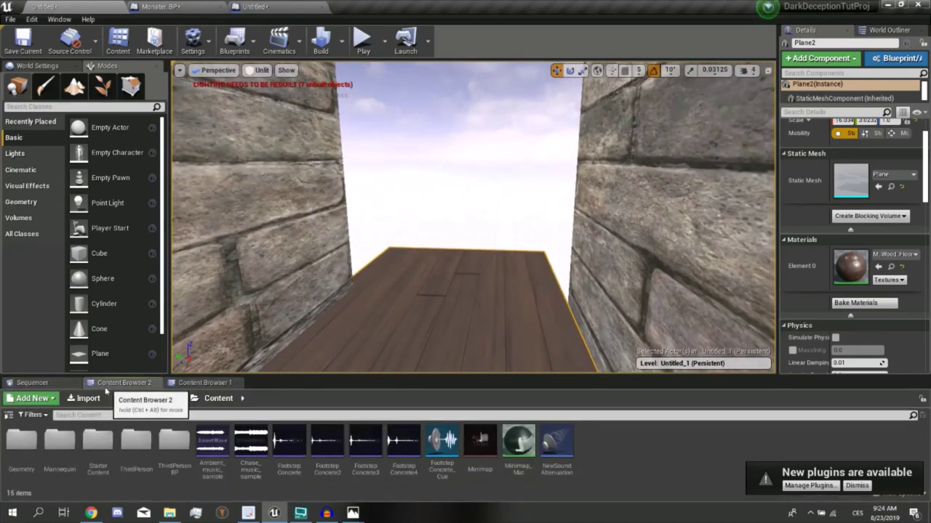
left_click(106, 384)
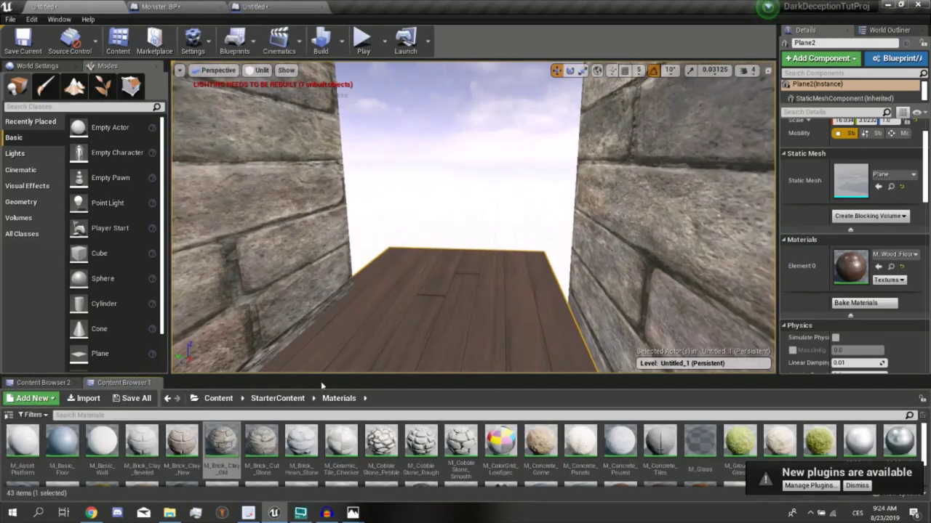
left_click(208, 401)
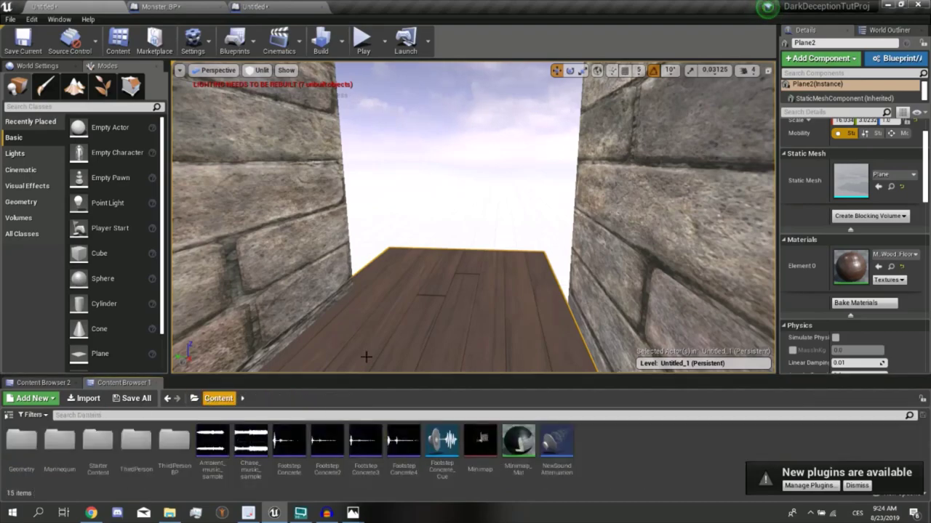
Select the red portal Plane3 at the corridor's far end and frame it in the view
right_click_drag(688, 197, 369, 213)
left_click(369, 213)
scroll(376, 186, "up", 10)
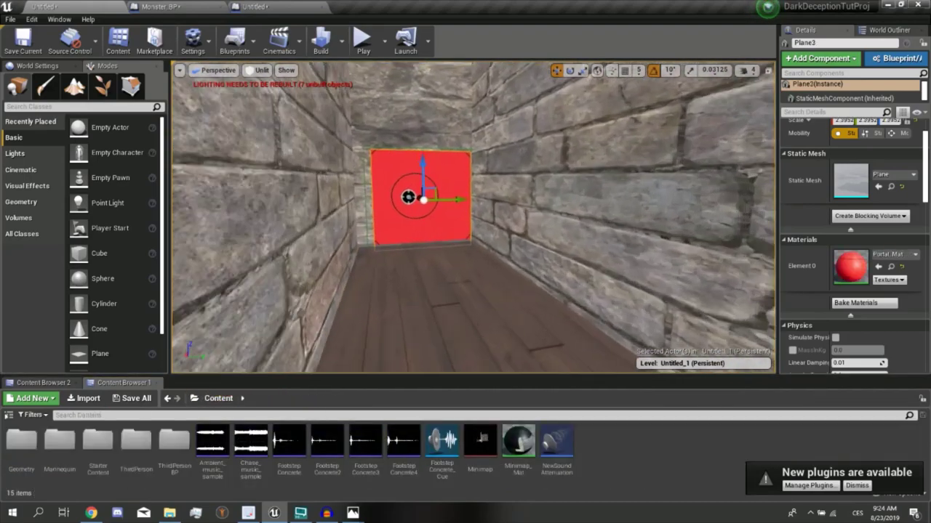
key("f")
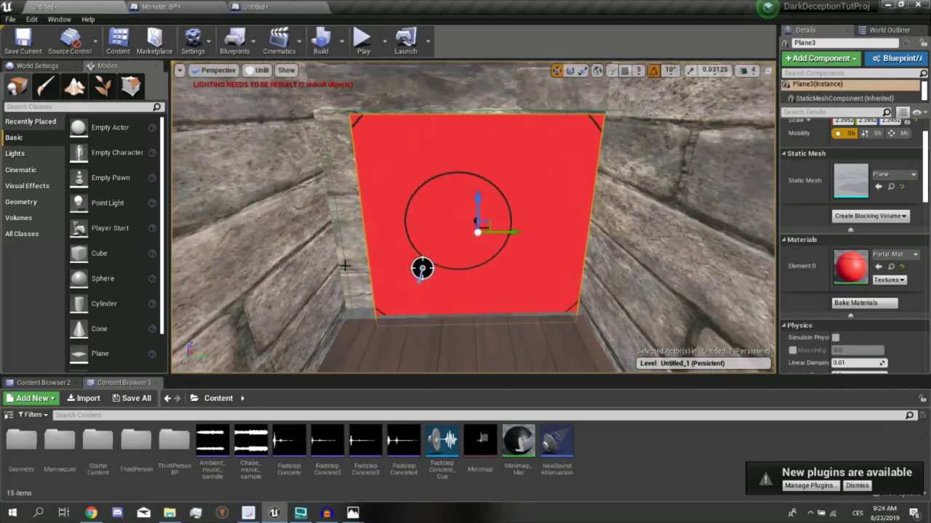
scroll(569, 241, "up", 5)
mouse_move(458, 239)
right_mouse_down()
mouse_move(407, 240)
mouse_move(458, 239)
mouse_move(495, 259)
right_mouse_up()
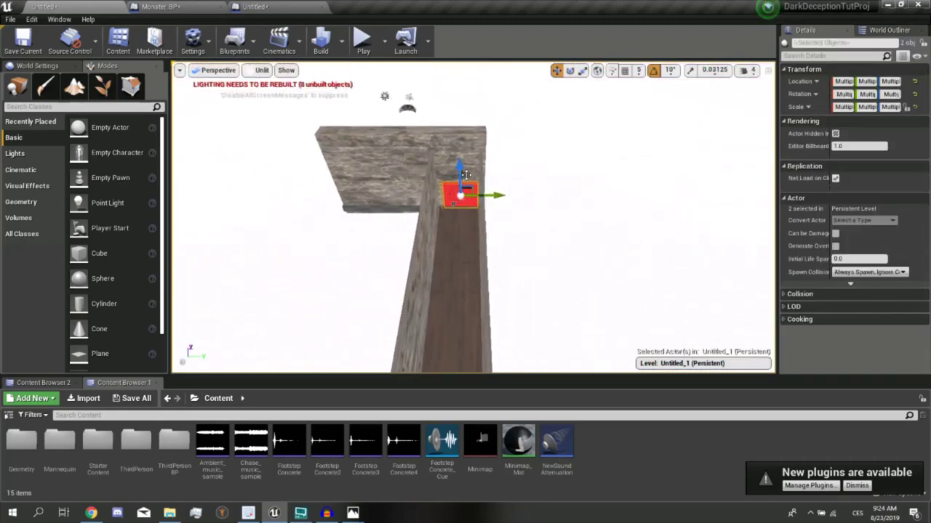
Fly into the corridor and drop a new cube, Cube5, onto the wood floor
right_click_drag(447, 322, 333, 324)
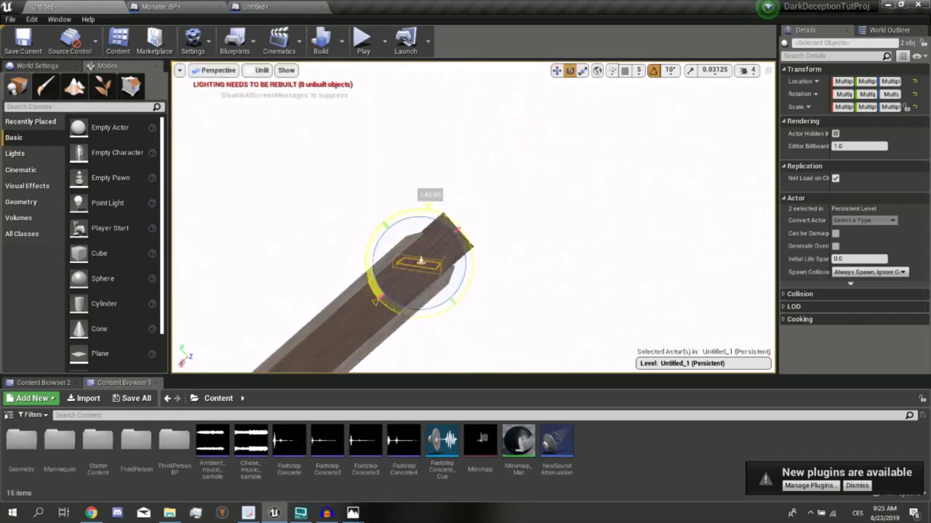
right_click_drag(548, 143, 548, 143)
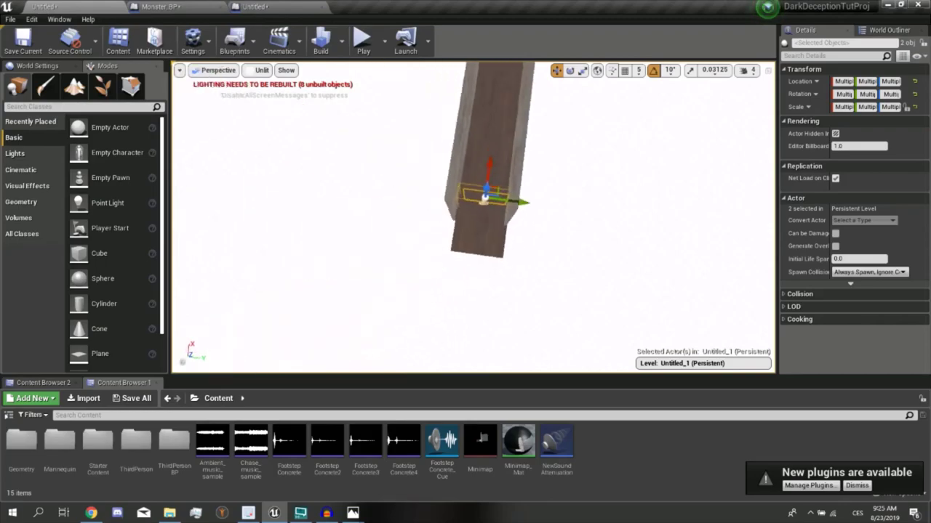
right_click_drag(496, 231, 522, 184)
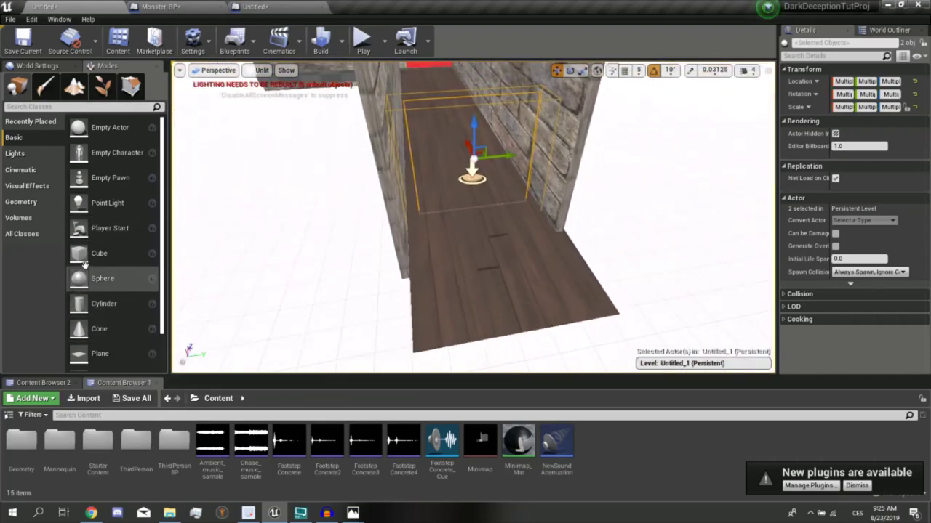
left_click_drag(98, 253, 476, 248)
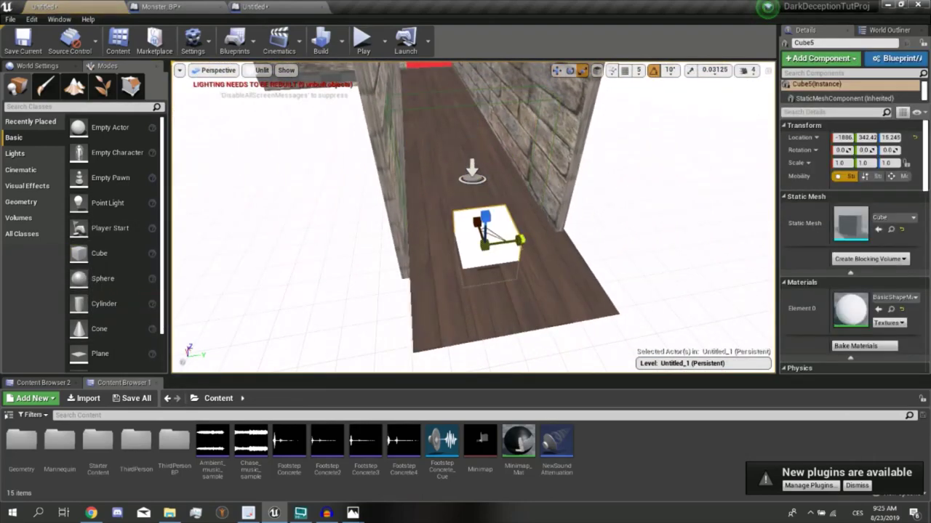
Scale and raise Cube5 into a wall and give it the M_LightStage_Skybox_Black material
left_click_drag(865, 163, 894, 163)
mouse_move(490, 220)
left_mouse_down()
mouse_move(505, 182)
mouse_move(487, 150)
left_mouse_up()
key("w")
scroll(488, 152, "down", 5)
middle_click_drag(488, 152, 552, 167)
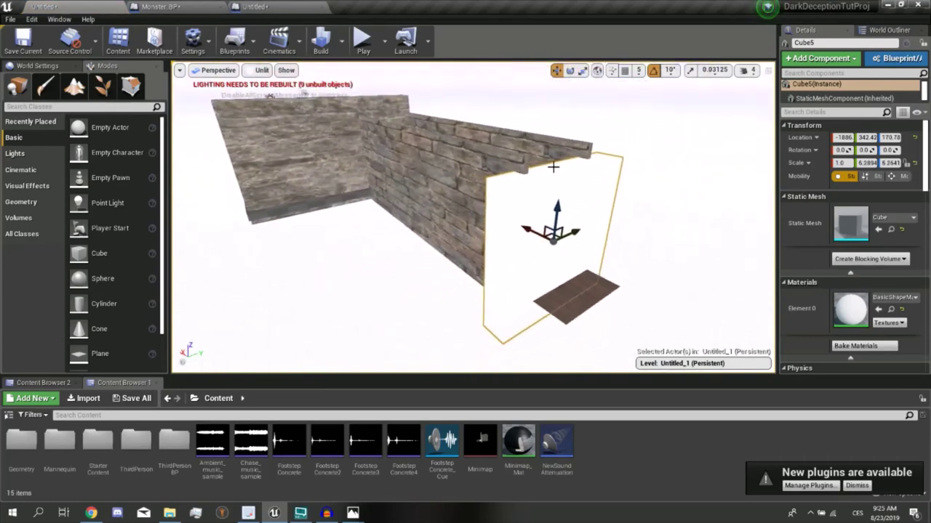
left_click_drag(556, 214, 557, 206)
mouse_move(557, 207)
right_mouse_down()
mouse_move(480, 218)
mouse_move(553, 219)
right_mouse_up()
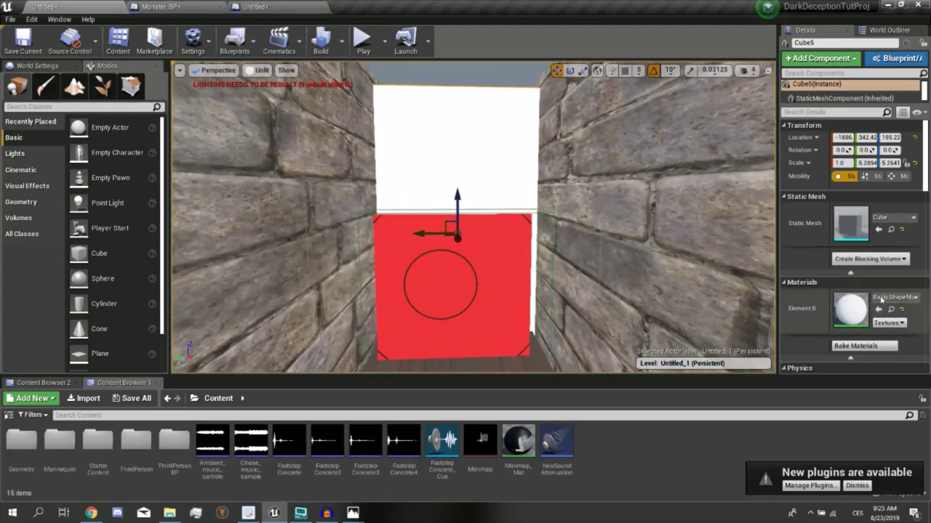
left_click(881, 298)
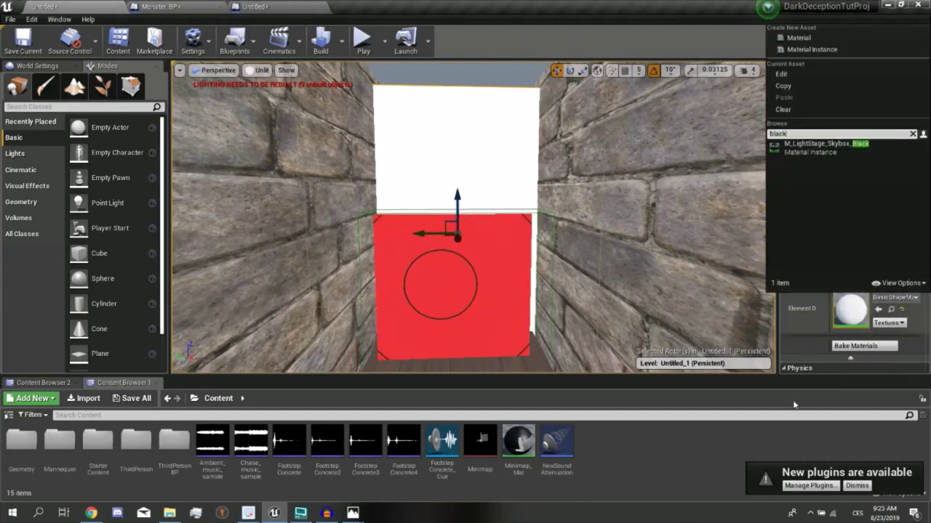
left_click(807, 145)
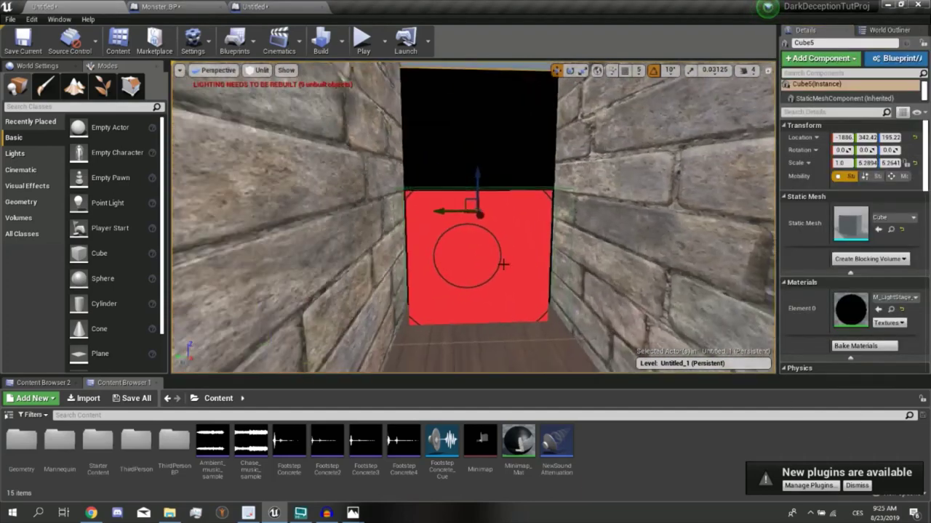
Select the red portal plane and frame it head-on down the corridor
left_click(495, 260)
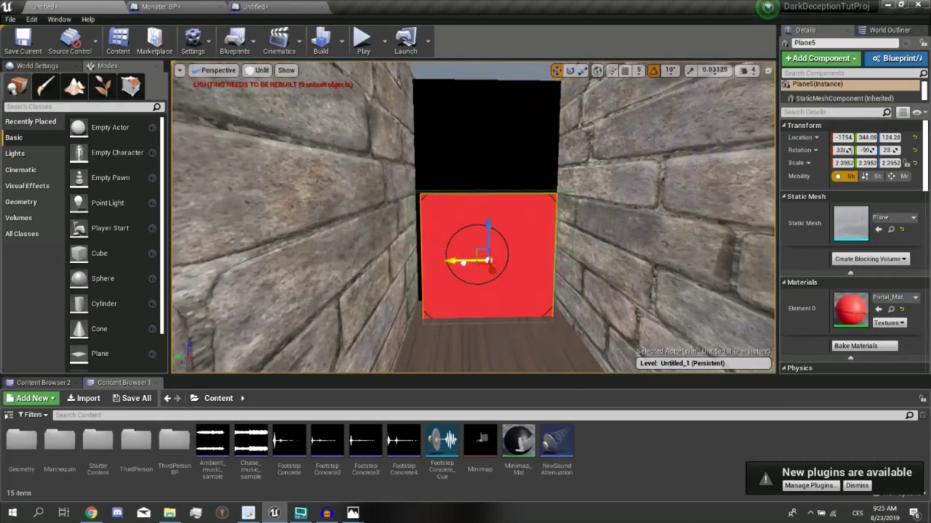
scroll(483, 259, "up", 3)
scroll(483, 259, "down", 4)
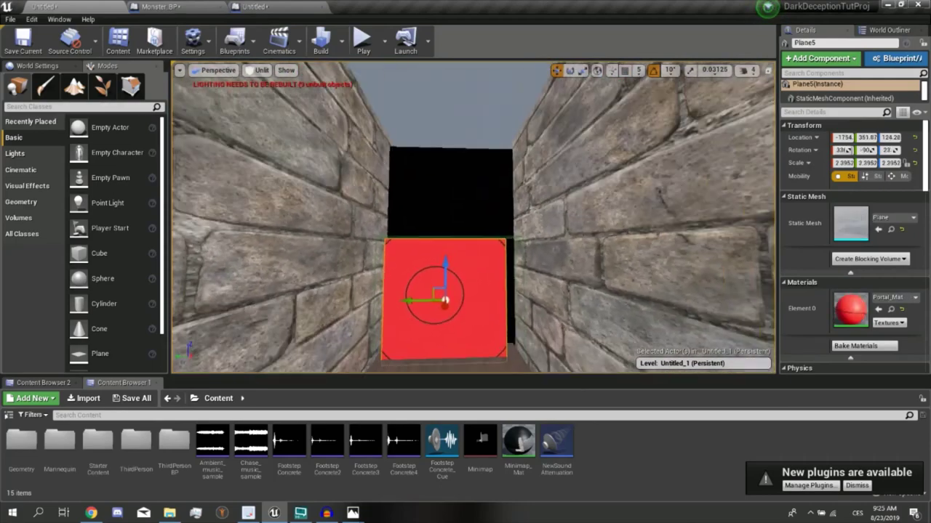
scroll(484, 259, "down", 2)
right_click_drag(484, 260, 503, 110)
key("f")
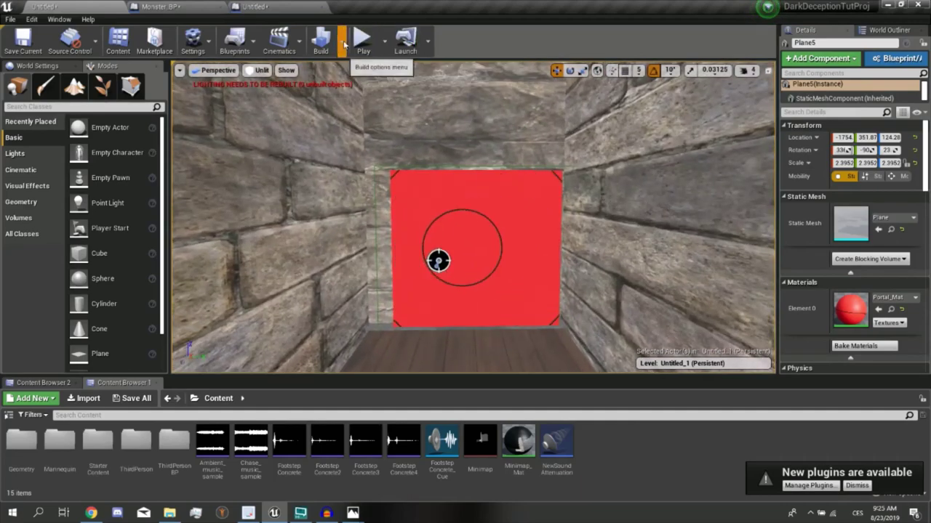
Run Build Lighting Only, then bring the Chrome window to the front
left_click(342, 42)
left_click(371, 71)
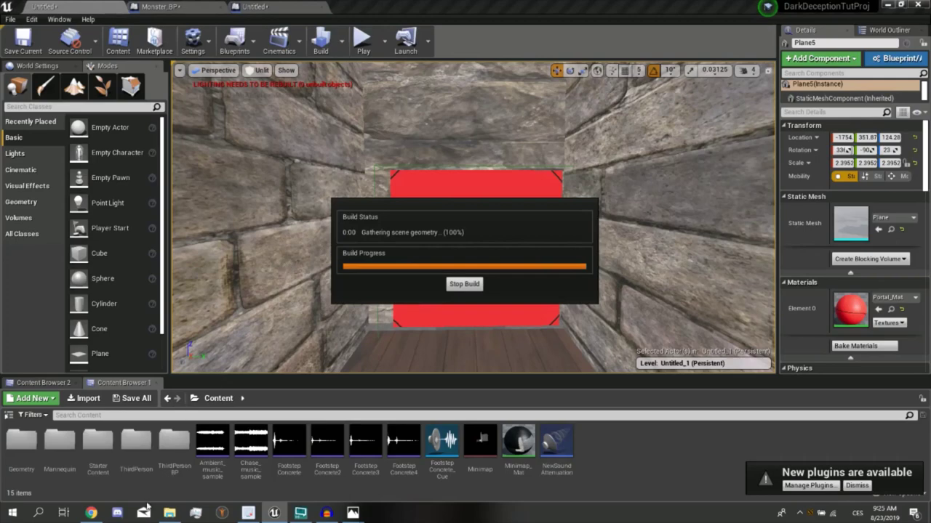
left_click(90, 512)
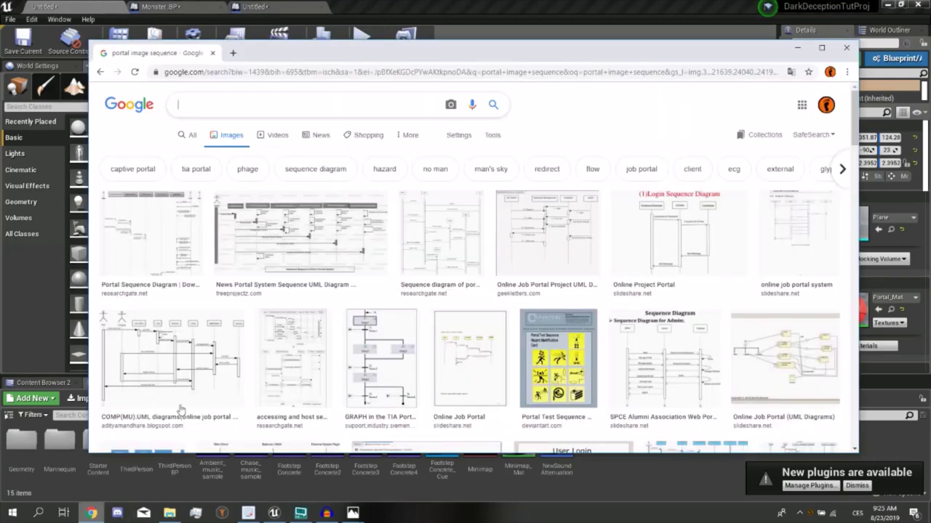
Replace the Chrome address with 'y' and accept the YouTube channel autocomplete
left_click(244, 76)
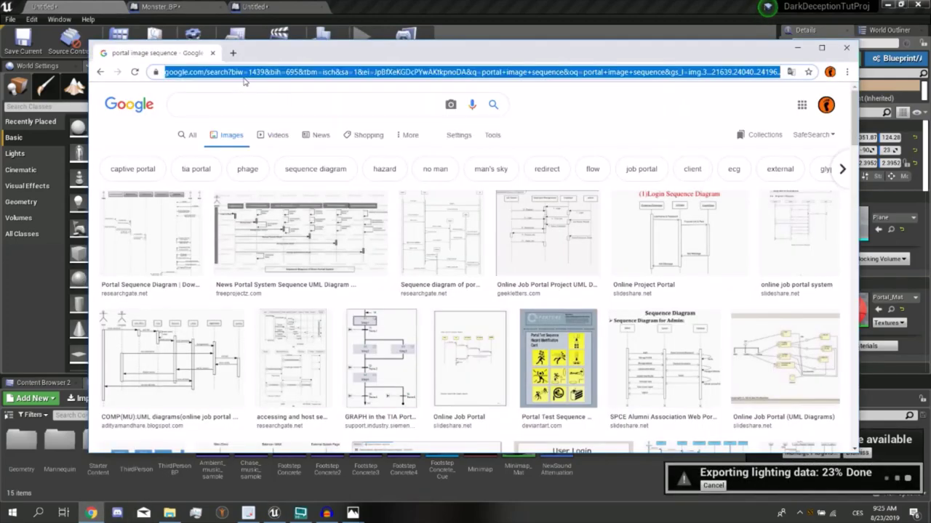
type("y")
key("Return")
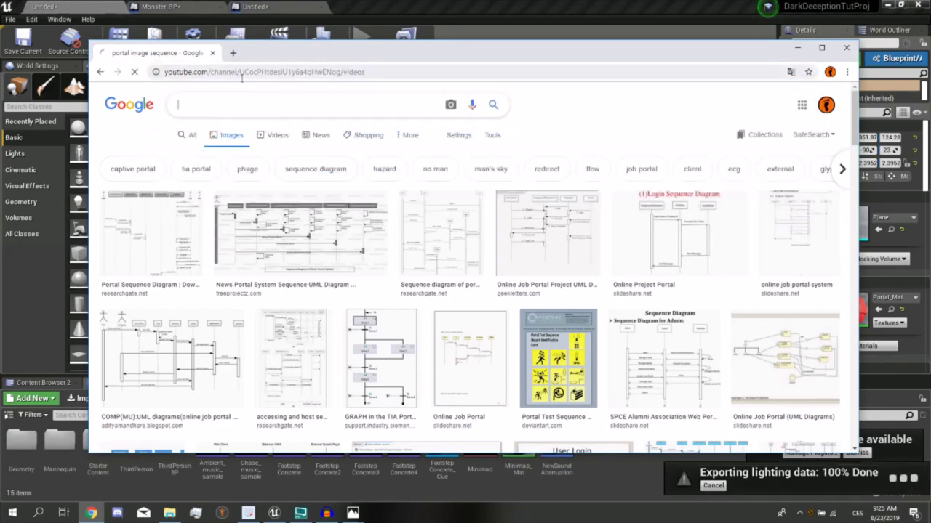